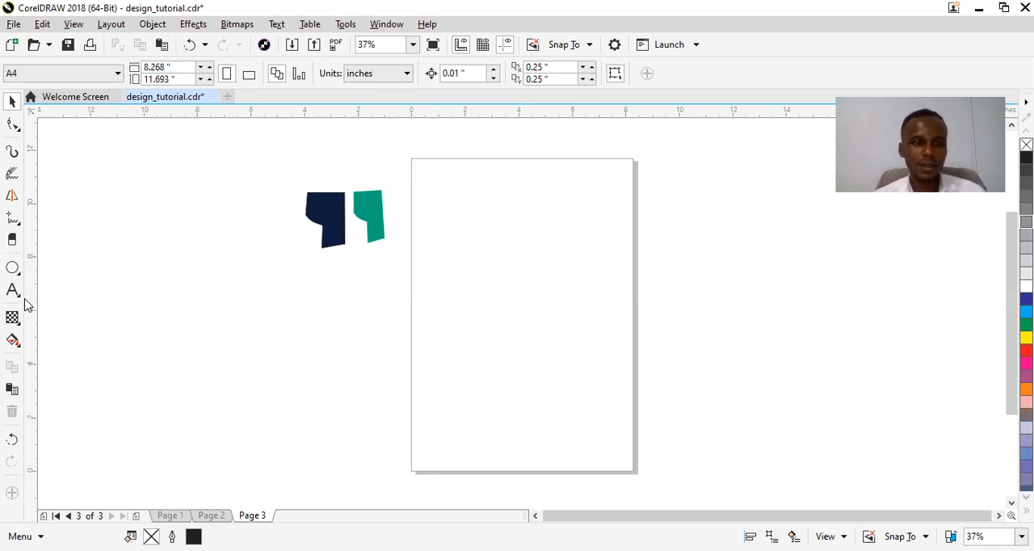
# Draw a rectangle about 4.83 by 3.11 inches in the upper half of the page.
pyautogui.click(18, 272)
pyautogui.click(19, 276)
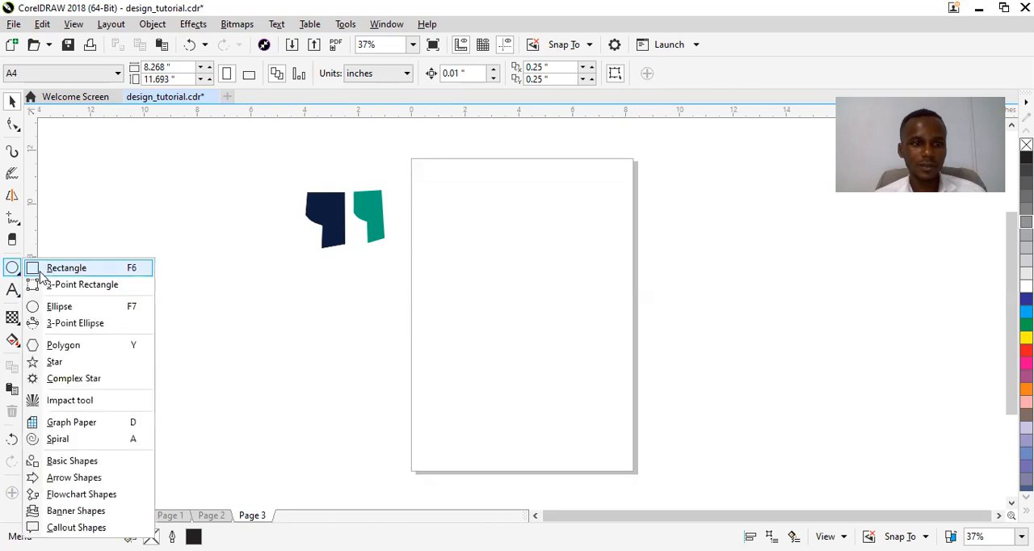
pyautogui.click(49, 269)
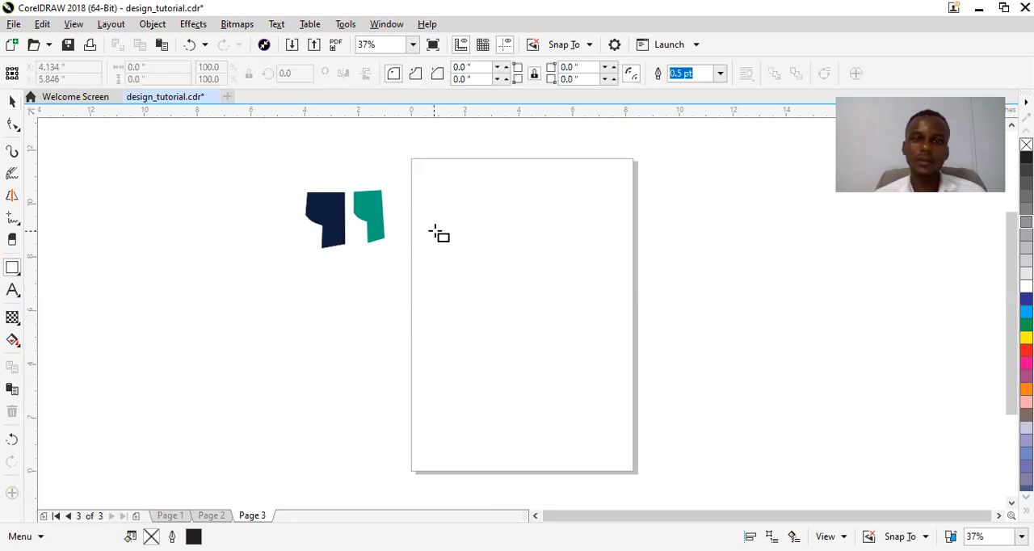
pyautogui.moveTo(456, 218); pyautogui.dragTo(586, 302)
pyautogui.press('space')
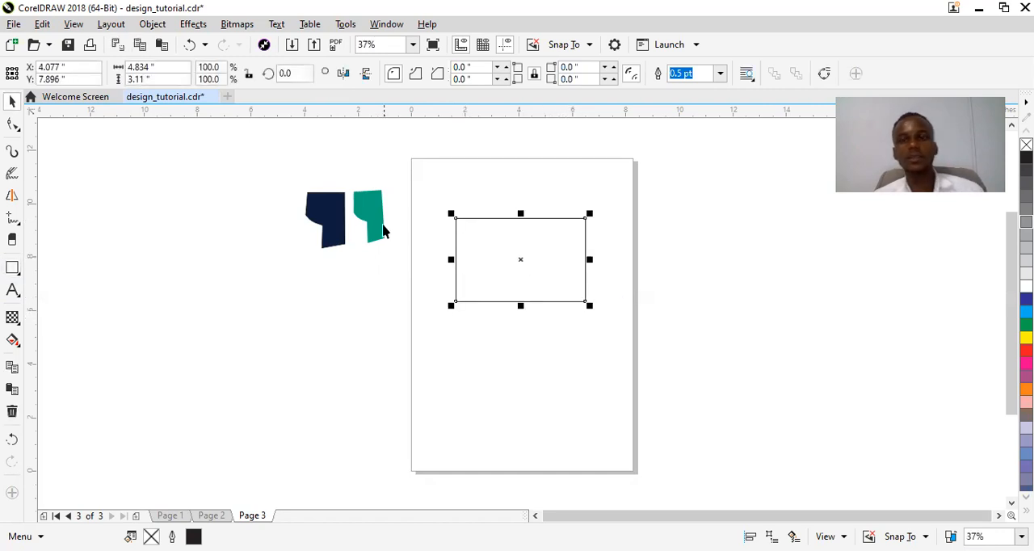
# Set the rectangle's width to 3.375 inches and its height to 2.125 inches.
pyautogui.click(171, 71)
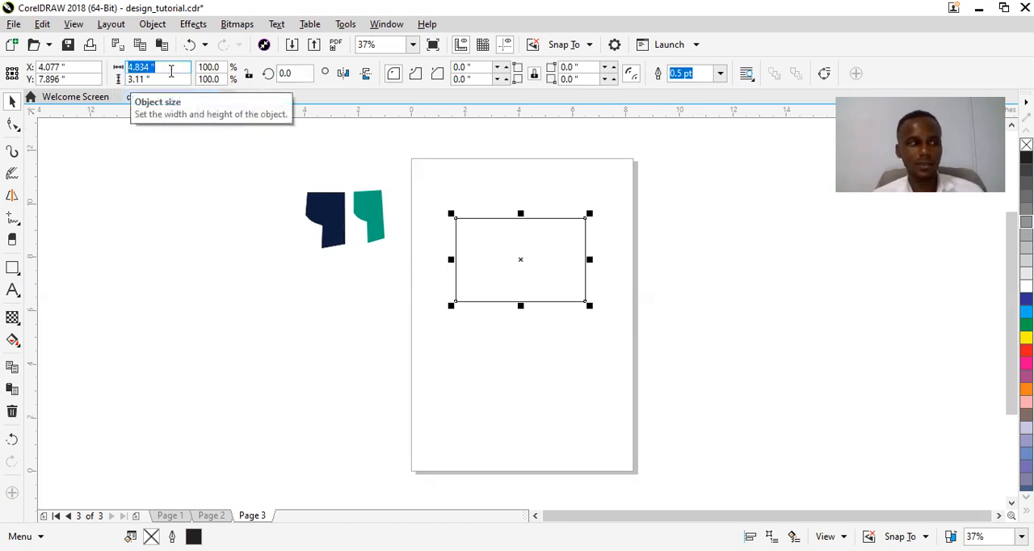
pyautogui.write('3.375')
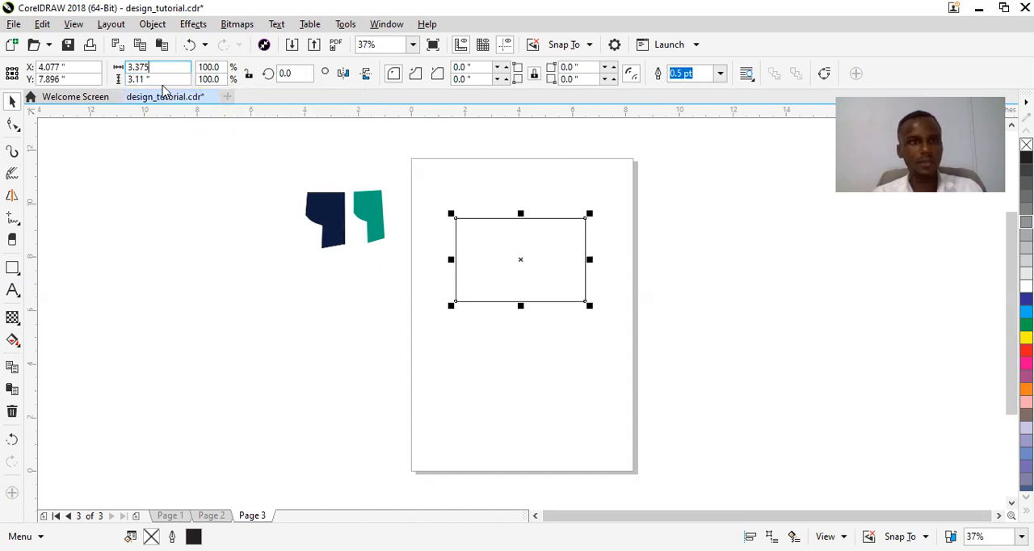
pyautogui.doubleClick(136, 79)
pyautogui.write('2.125')
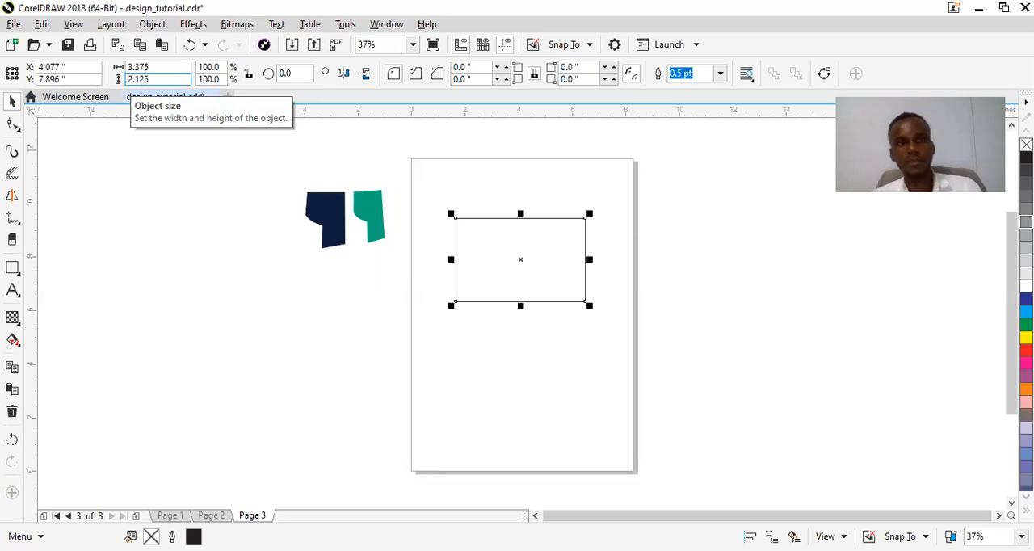
pyautogui.press('Return')
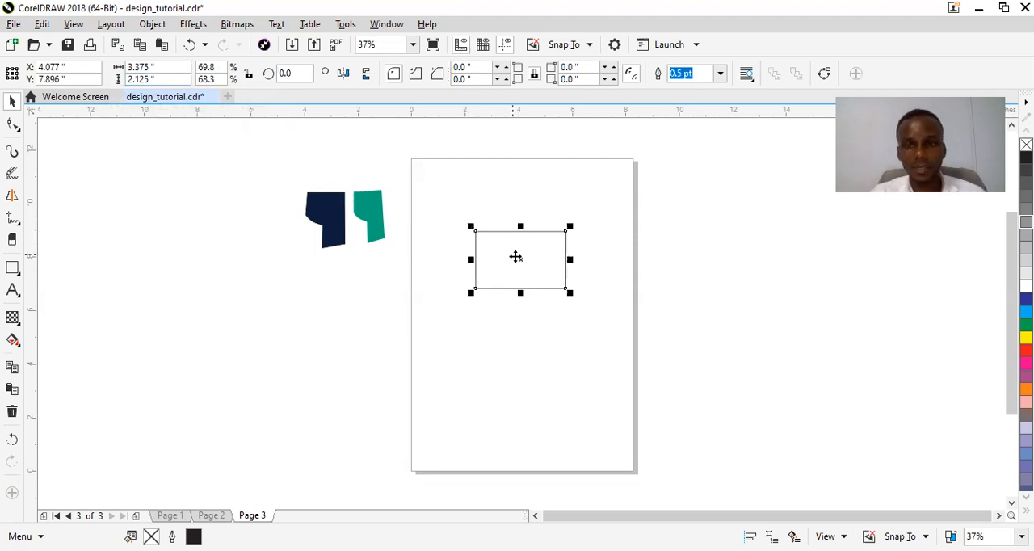
# Rotate the rectangle 90 degrees into portrait orientation and reposition it in the upper half of the page.
pyautogui.moveTo(522, 262); pyautogui.dragTo(510, 238)
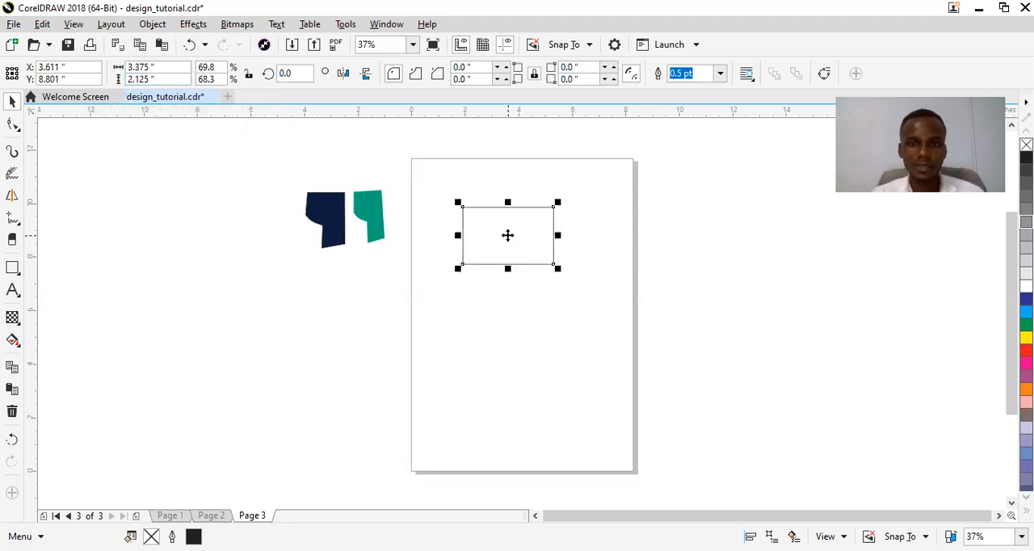
pyautogui.click(345, 79)
pyautogui.click(505, 235)
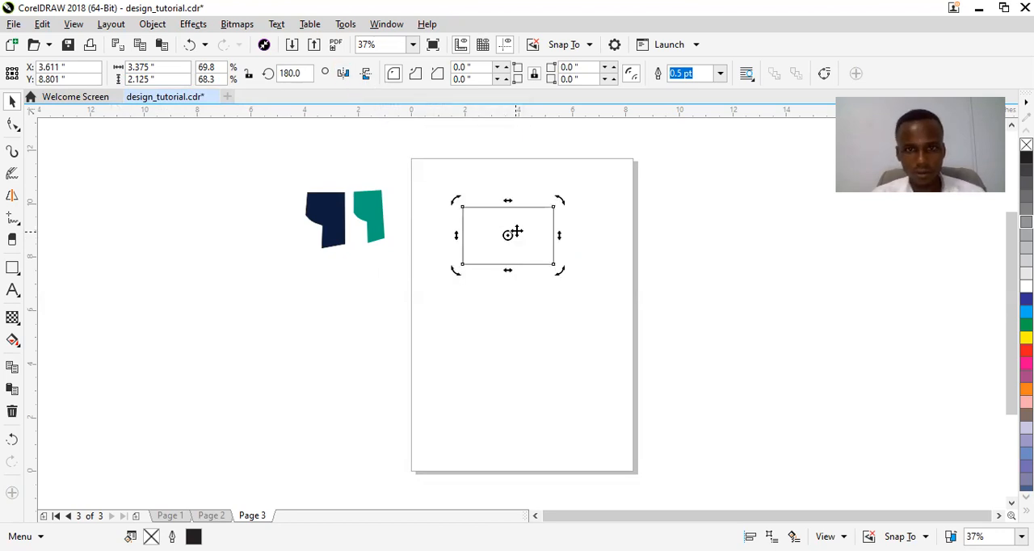
pyautogui.moveTo(561, 201); pyautogui.dragTo(465, 175)
pyautogui.press('F6')
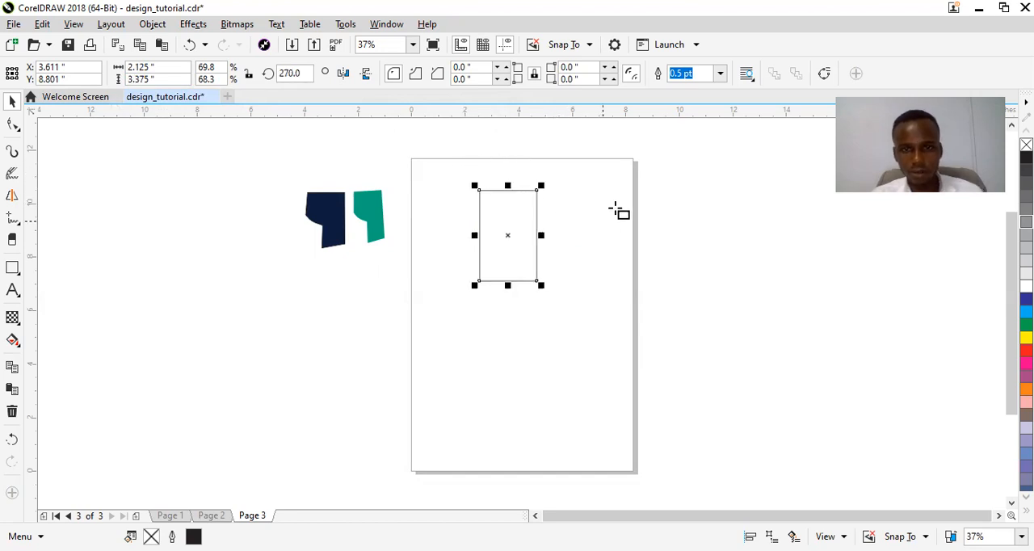
pyautogui.press('space')
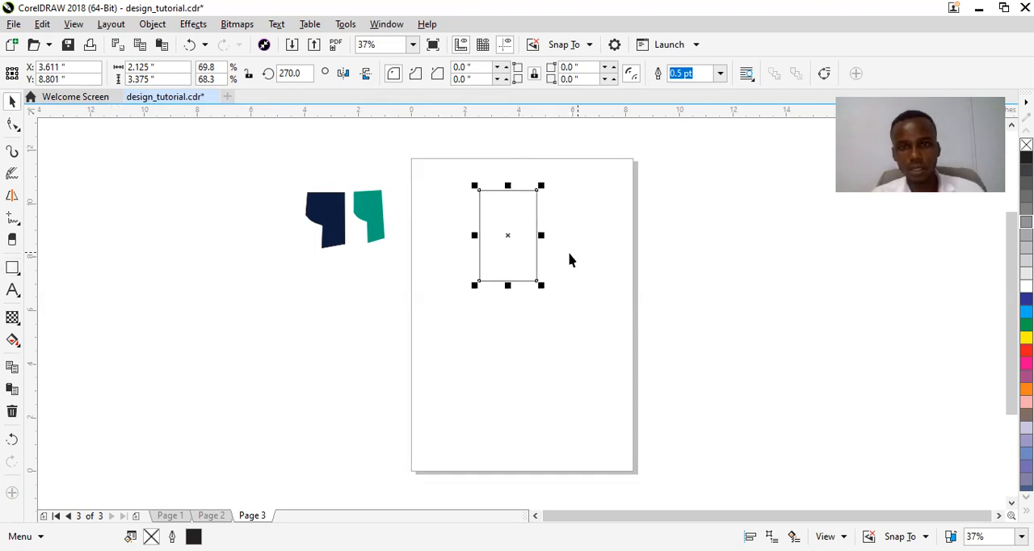
pyautogui.moveTo(506, 235); pyautogui.dragTo(500, 247)
# Round all the rectangle's corners to about 0.122 inches, then place a duplicate so the two cards stand side by side.
pyautogui.press('z')
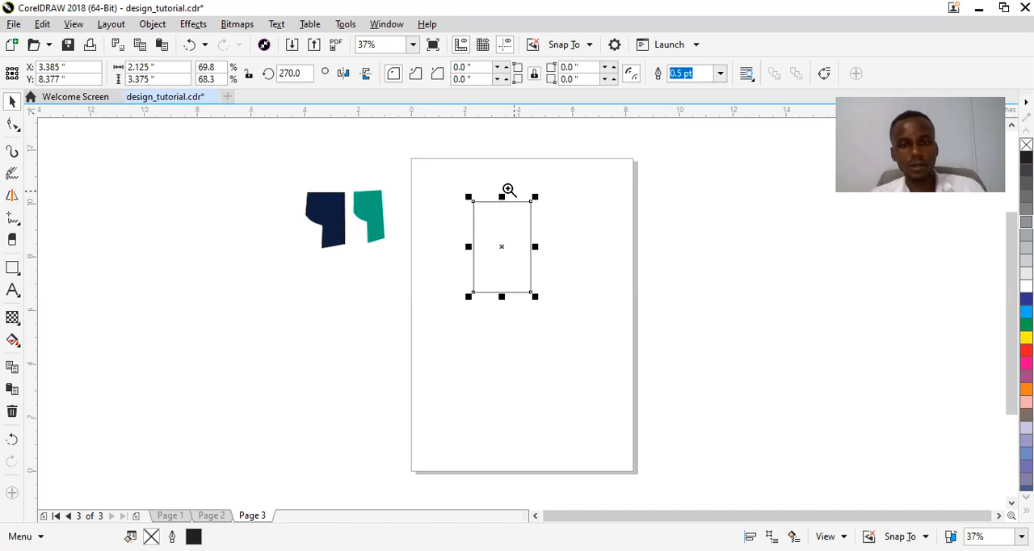
pyautogui.moveTo(425, 178); pyautogui.dragTo(585, 344)
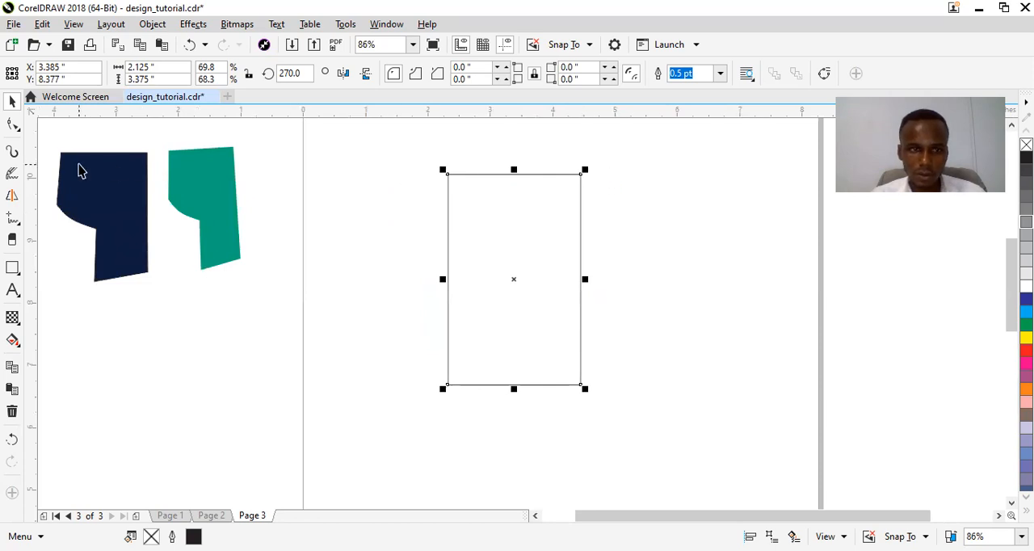
pyautogui.click(12, 128)
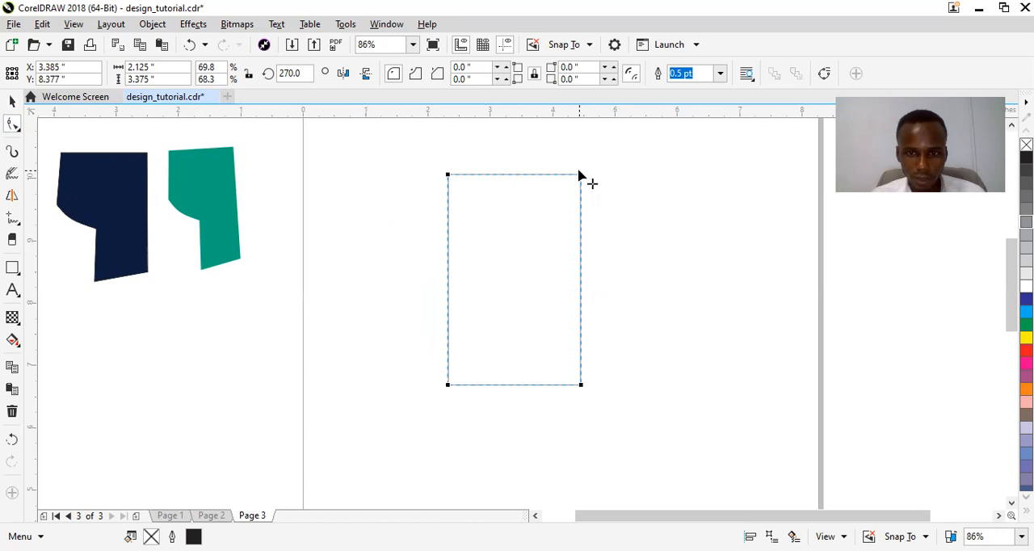
pyautogui.moveTo(582, 175); pyautogui.dragTo(581, 183)
pyautogui.press('space')
pyautogui.moveTo(533, 256); pyautogui.dragTo(677, 260)
pyautogui.moveTo(439, 245); pyautogui.dragTo(454, 248)
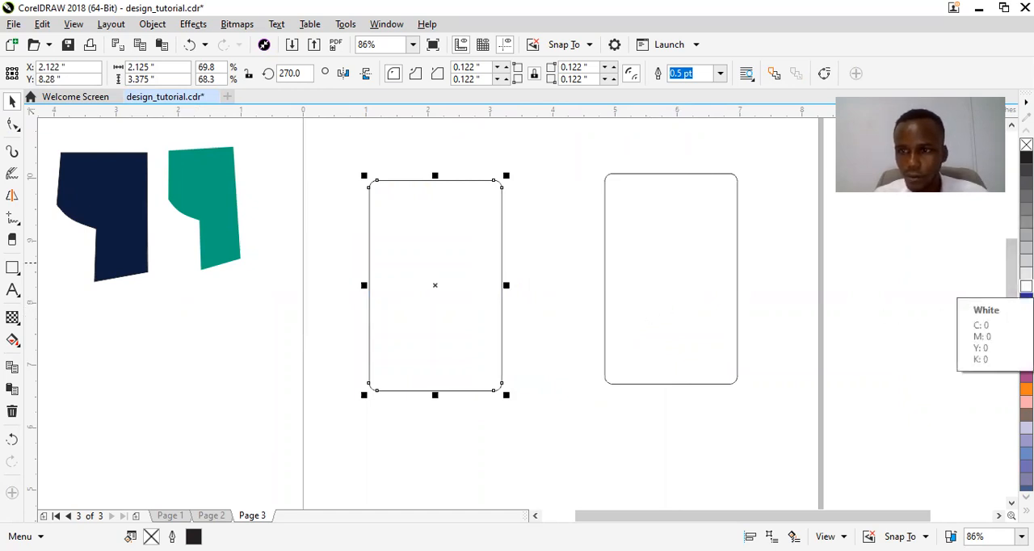
# Give the left card a white fill and a blue outline.
pyautogui.click(1026, 286)
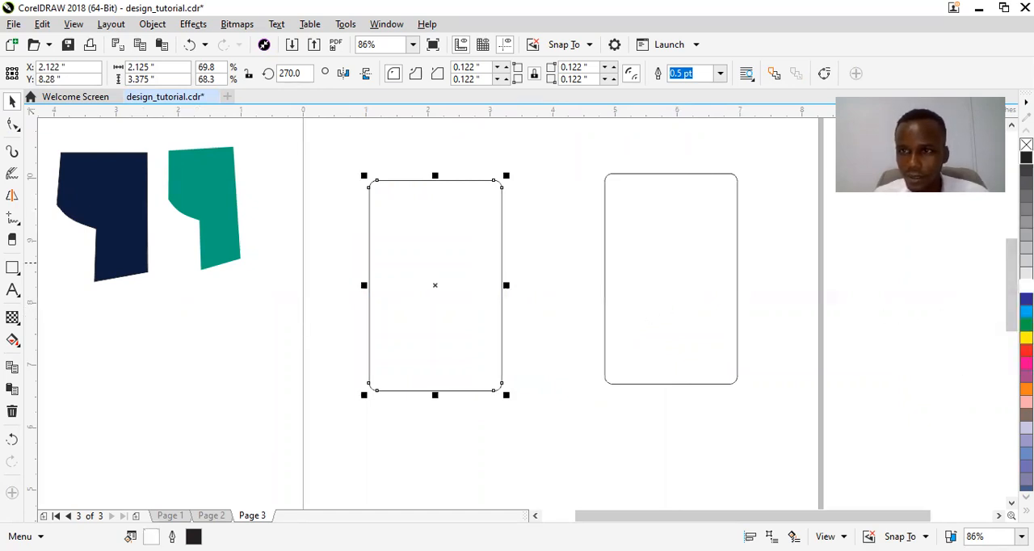
pyautogui.rightClick(1026, 299)
pyautogui.click(556, 173)
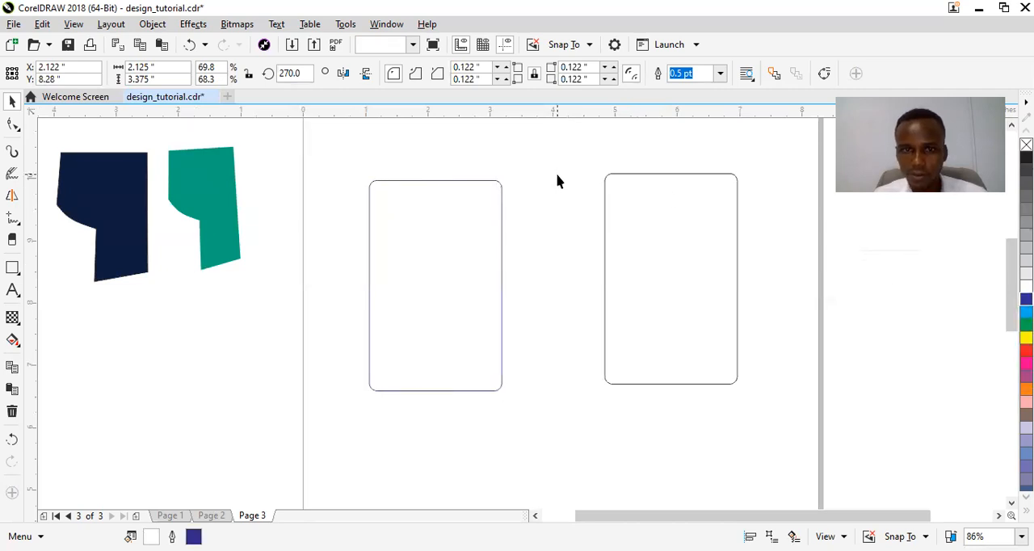
pyautogui.click(481, 272)
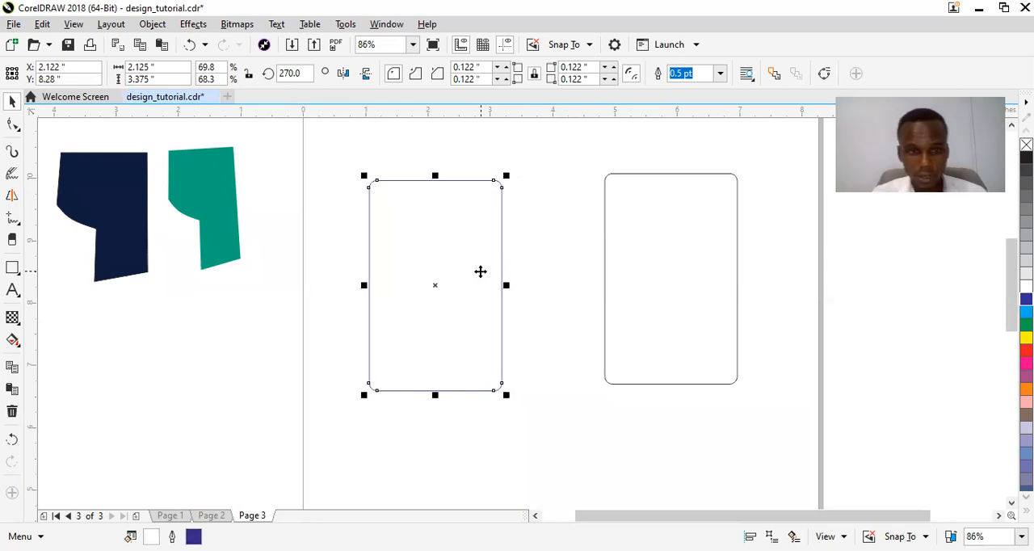
# Draw a horizontal rectangle about 2.15 by 0.83 inches to the left of the cards, below the green shape.
pyautogui.click(11, 271)
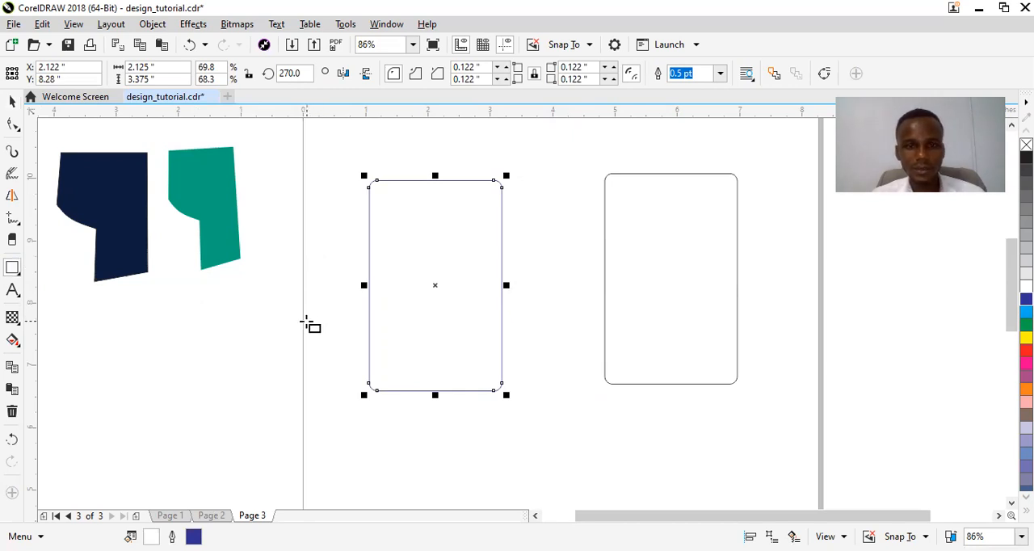
pyautogui.moveTo(312, 322)
pyautogui.mouseDown()
pyautogui.moveTo(455, 376)
pyautogui.moveTo(312, 338)
pyautogui.moveTo(263, 347)
pyautogui.mouseUp()
pyautogui.press('space')
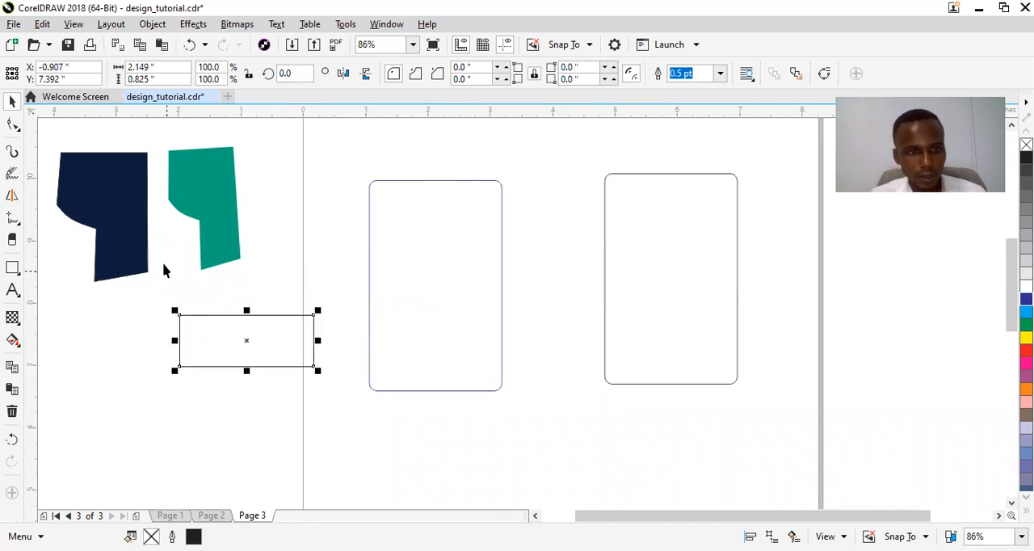
# Copy the navy shape's fill onto the new horizontal rectangle and remove the rectangle's outline.
pyautogui.click(129, 224)
pyautogui.moveTo(129, 223); pyautogui.dragTo(273, 377)
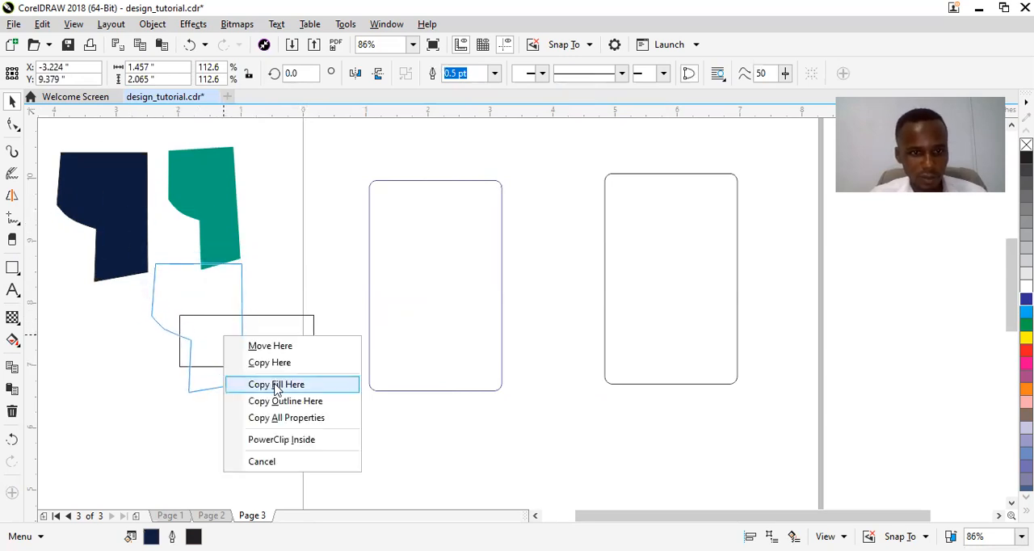
pyautogui.click(277, 385)
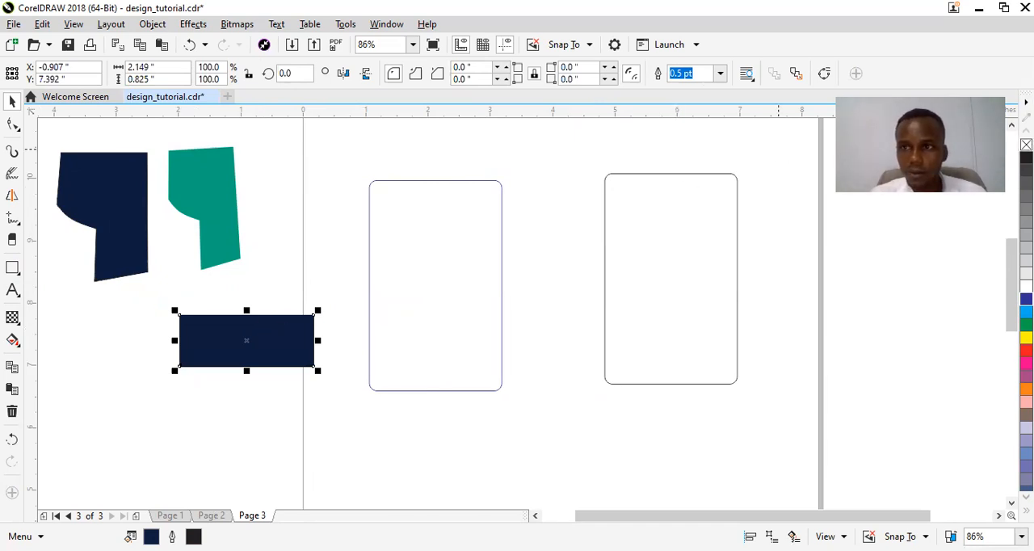
pyautogui.rightClick(1026, 145)
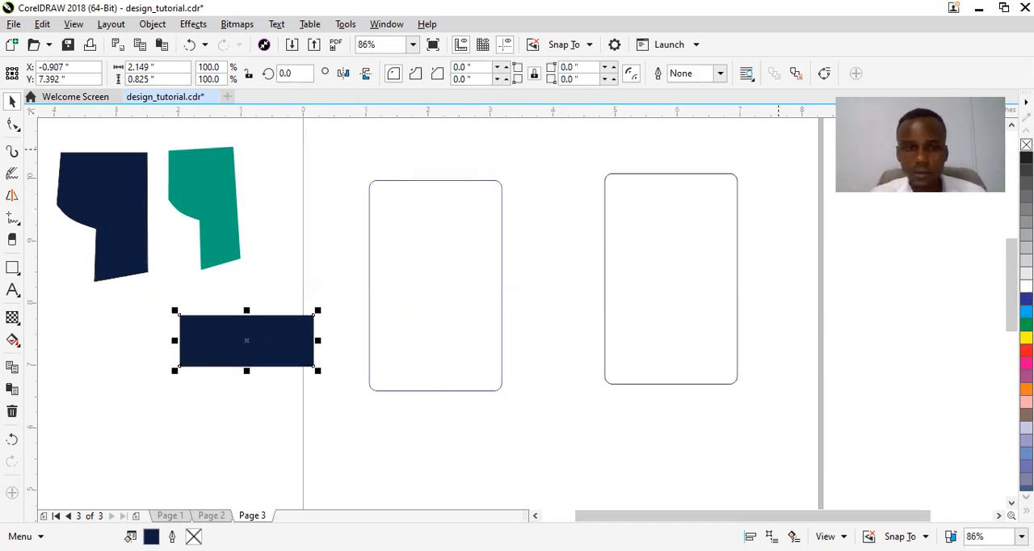
pyautogui.click(261, 275)
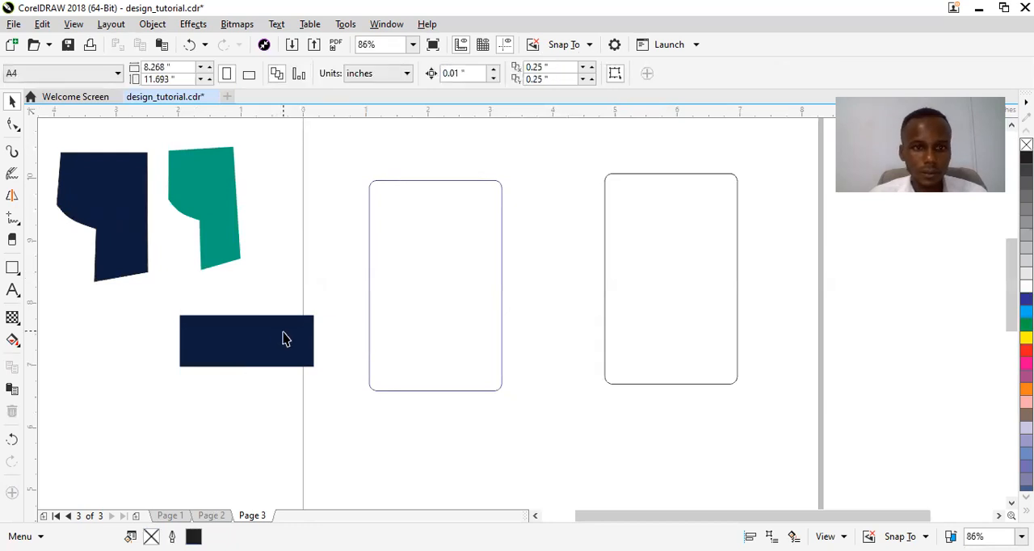
# Move the navy rectangle slightly up toward the left card and convert it to curves.
pyautogui.moveTo(282, 348); pyautogui.dragTo(300, 315)
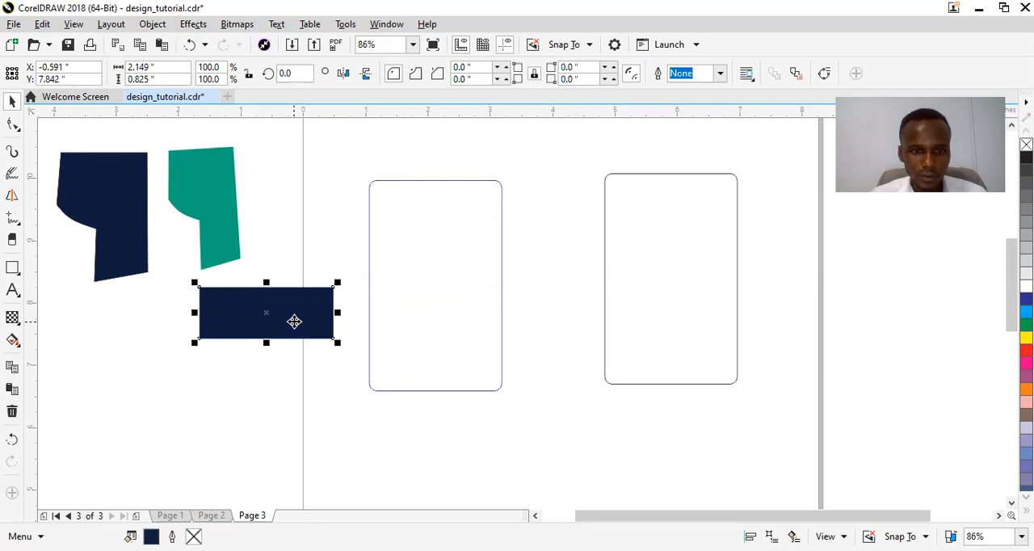
pyautogui.moveTo(294, 322); pyautogui.dragTo(307, 321)
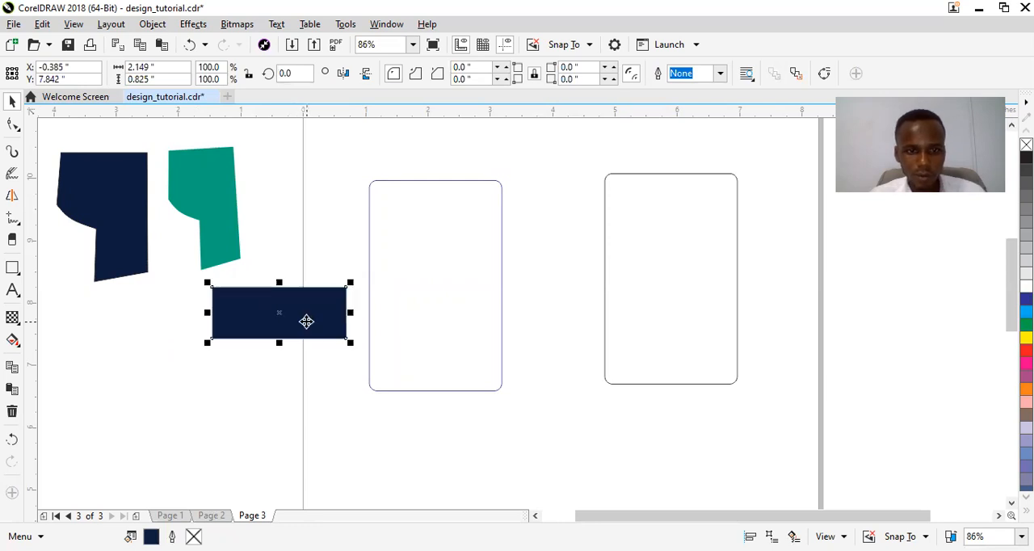
pyautogui.moveTo(180, 268); pyautogui.dragTo(403, 360)
pyautogui.moveTo(483, 377); pyautogui.dragTo(431, 365)
pyautogui.rightClick(431, 366)
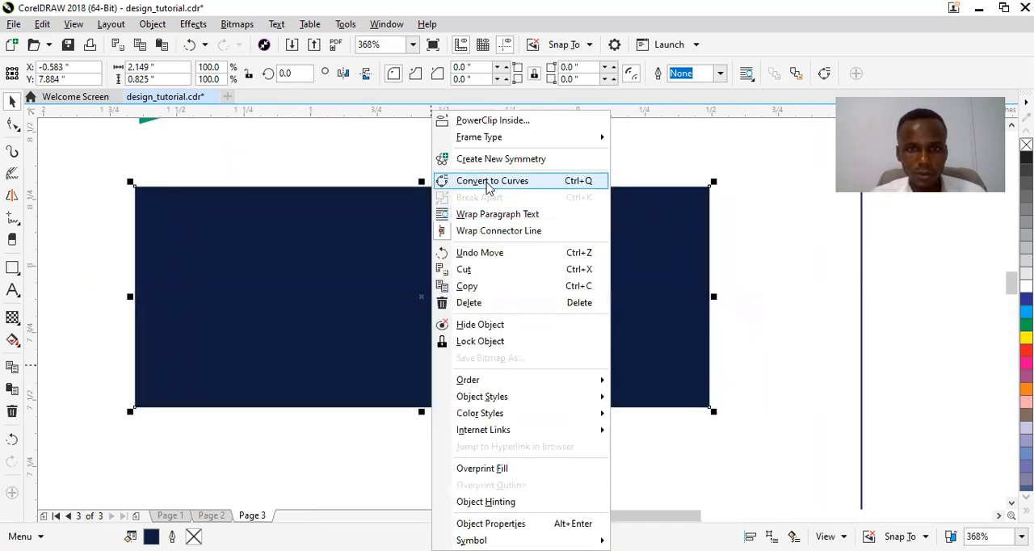
pyautogui.click(488, 181)
pyautogui.press('F10')
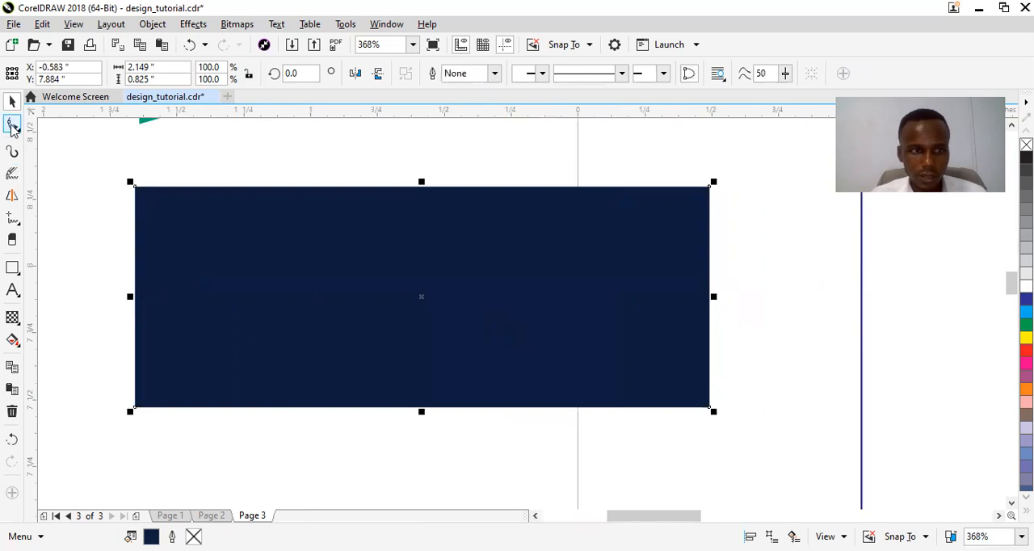
# Cut both lower corners of the navy rectangle diagonally by adding nodes on either side and deleting the corner nodes.
pyautogui.click(631, 408)
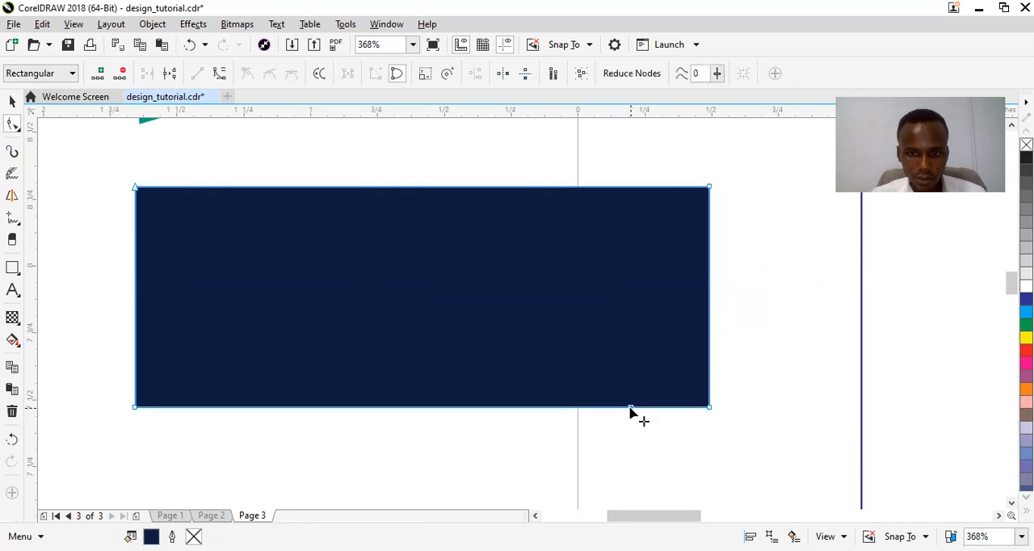
pyautogui.click(709, 348)
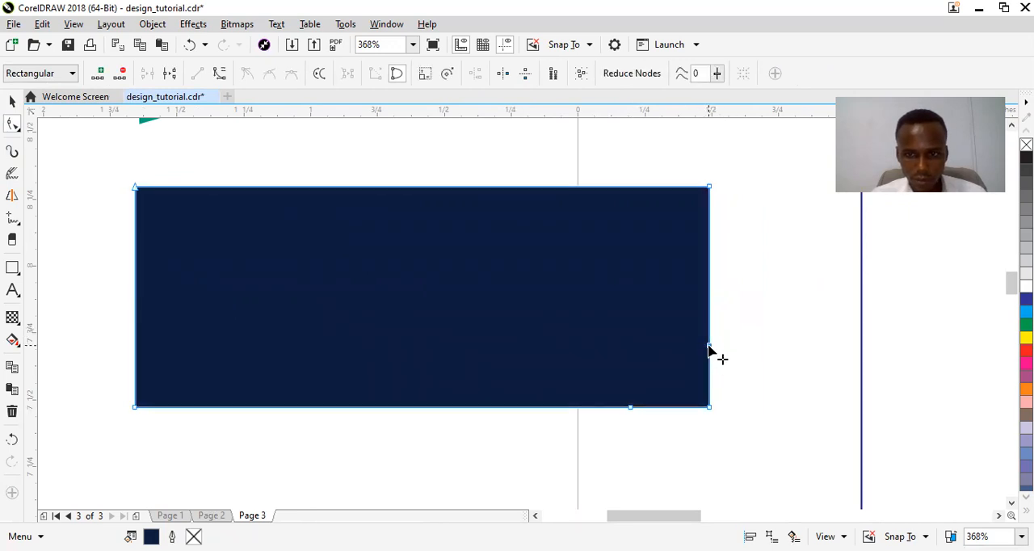
pyautogui.click(135, 347)
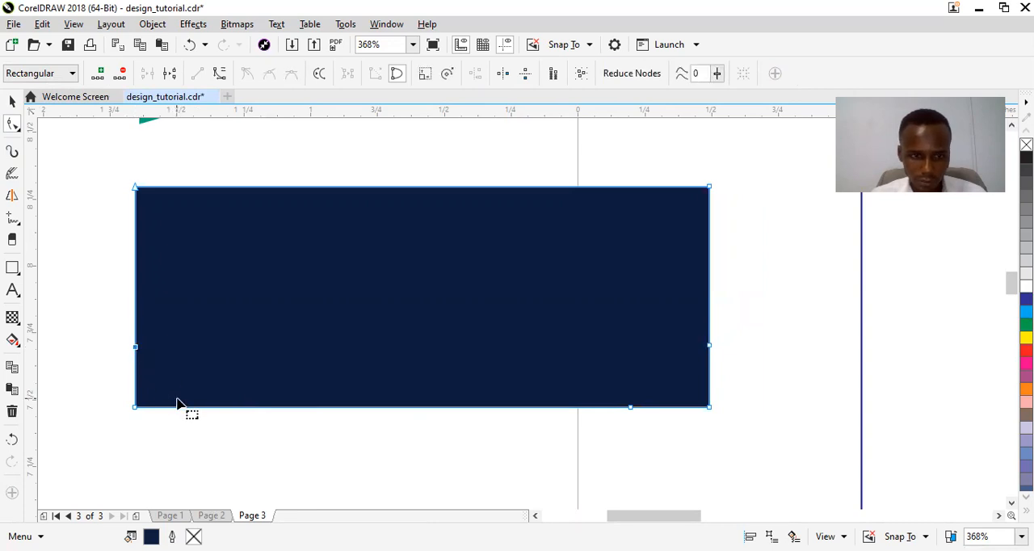
pyautogui.click(202, 407)
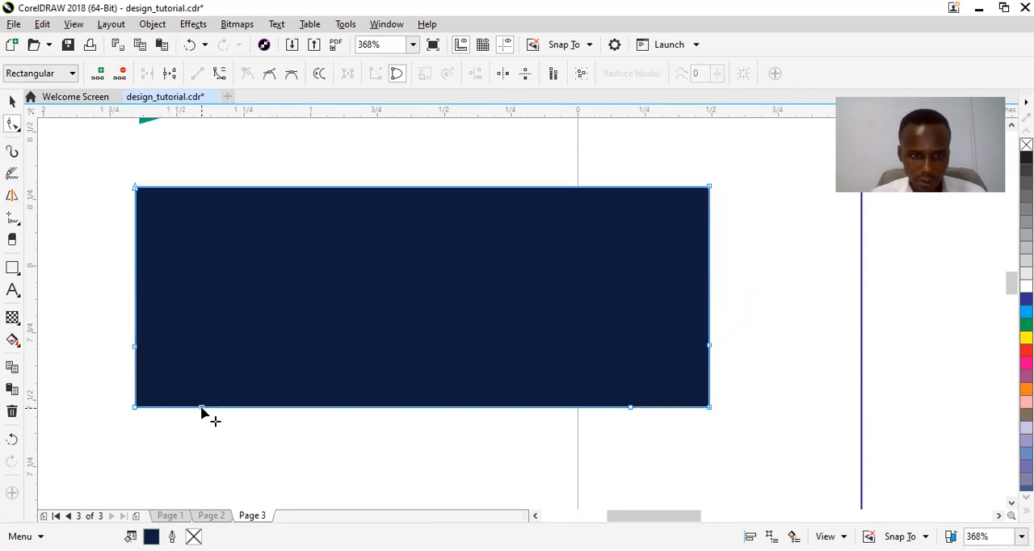
pyautogui.click(134, 408)
pyautogui.press('Delete')
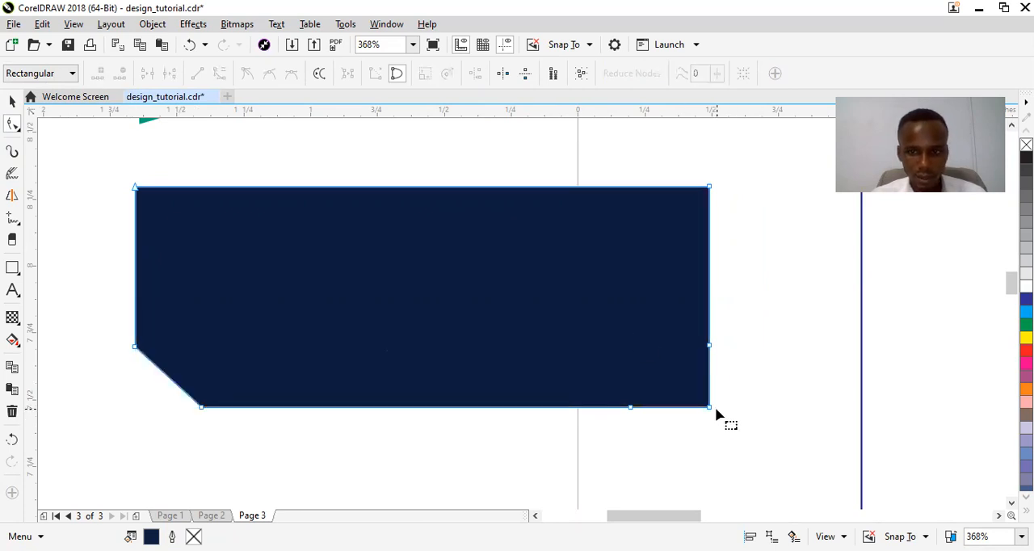
pyautogui.click(710, 409)
pyautogui.press('Delete')
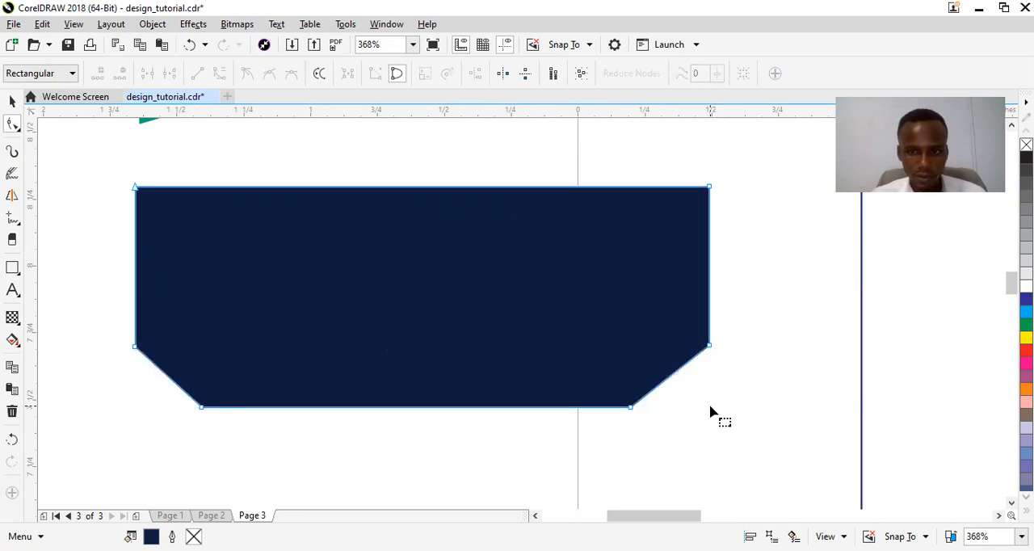
# Convert both diagonal lower edges of the navy shape to curves and bow them outward into rounded corners.
pyautogui.click(671, 377)
pyautogui.click(219, 73)
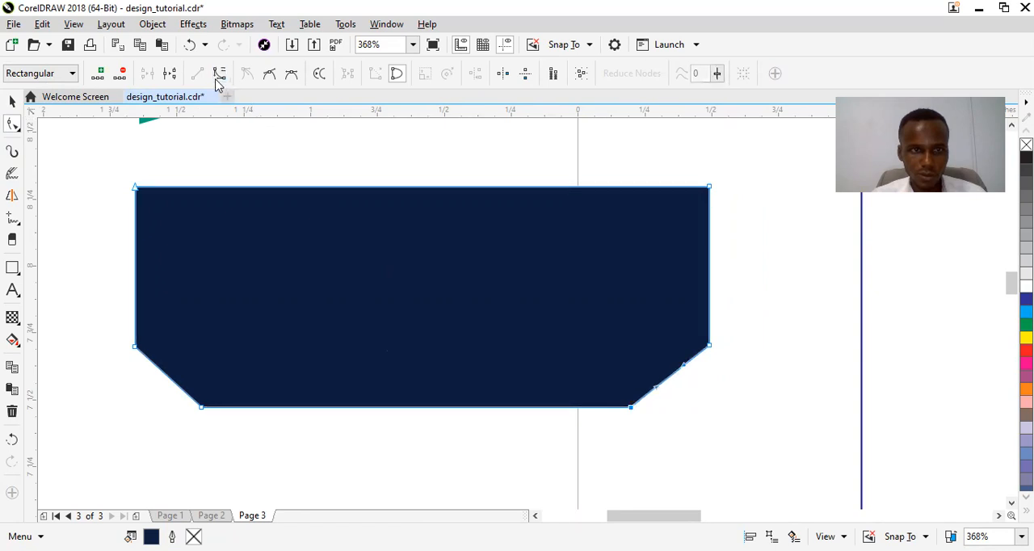
pyautogui.moveTo(671, 383); pyautogui.dragTo(686, 406)
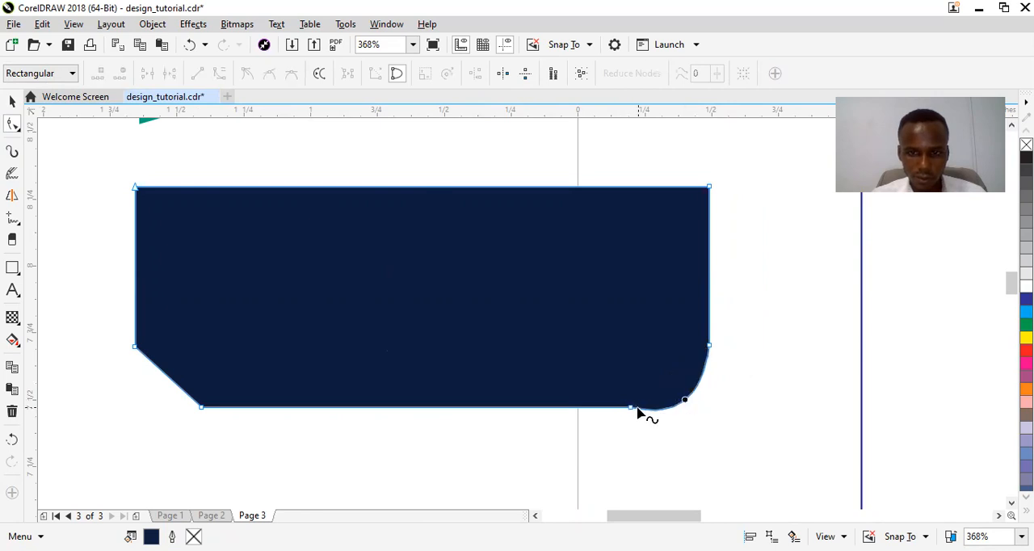
pyautogui.click(166, 375)
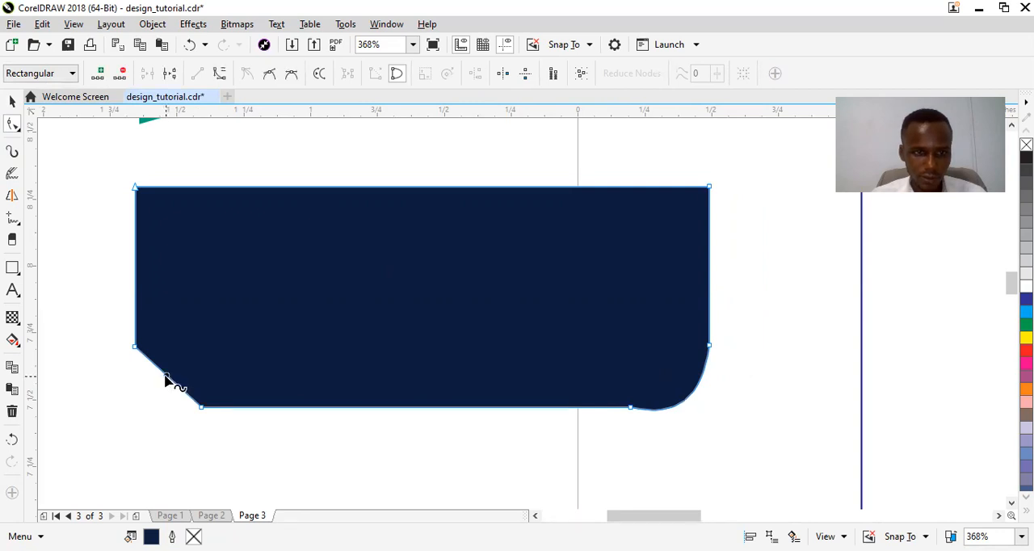
pyautogui.click(219, 74)
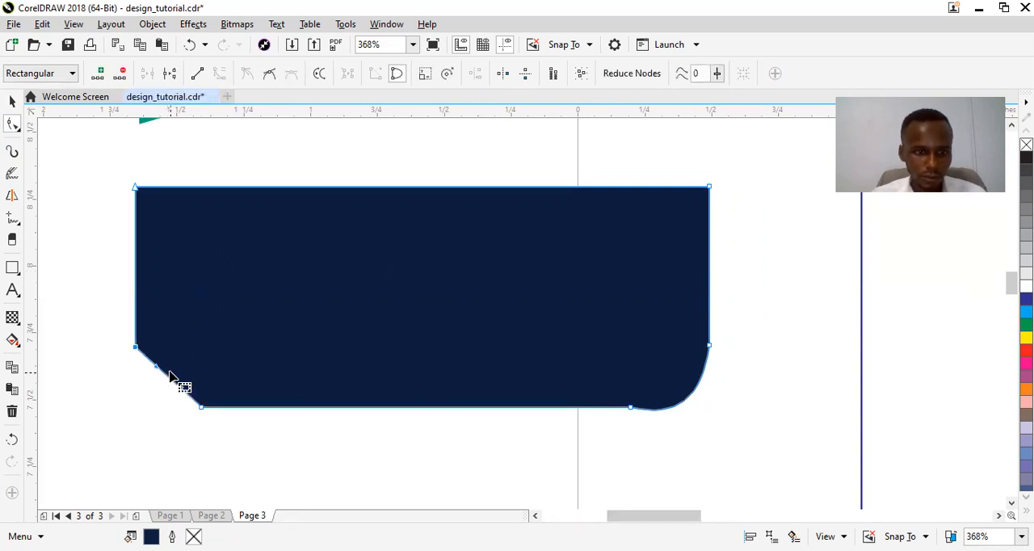
pyautogui.moveTo(167, 379); pyautogui.dragTo(155, 397)
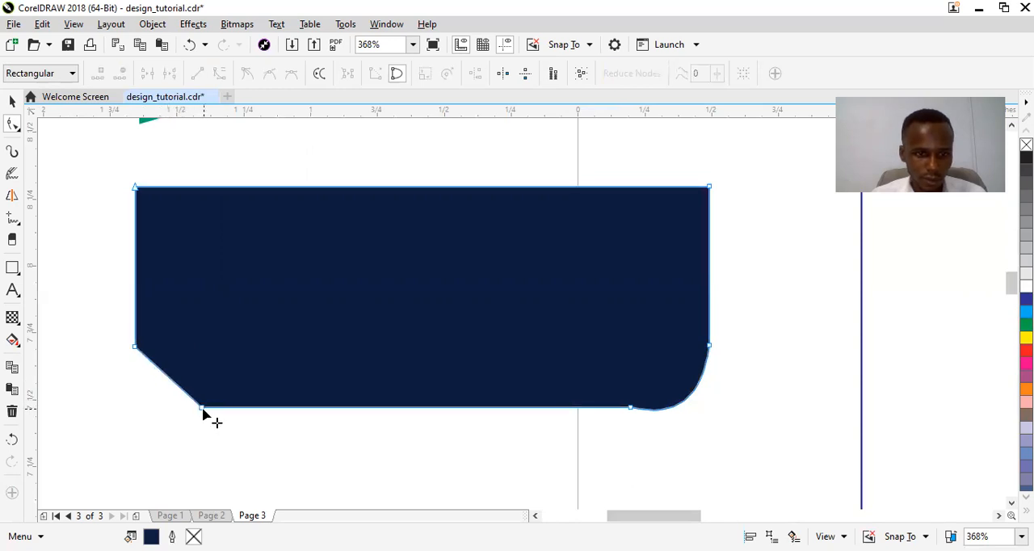
pyautogui.click(202, 409)
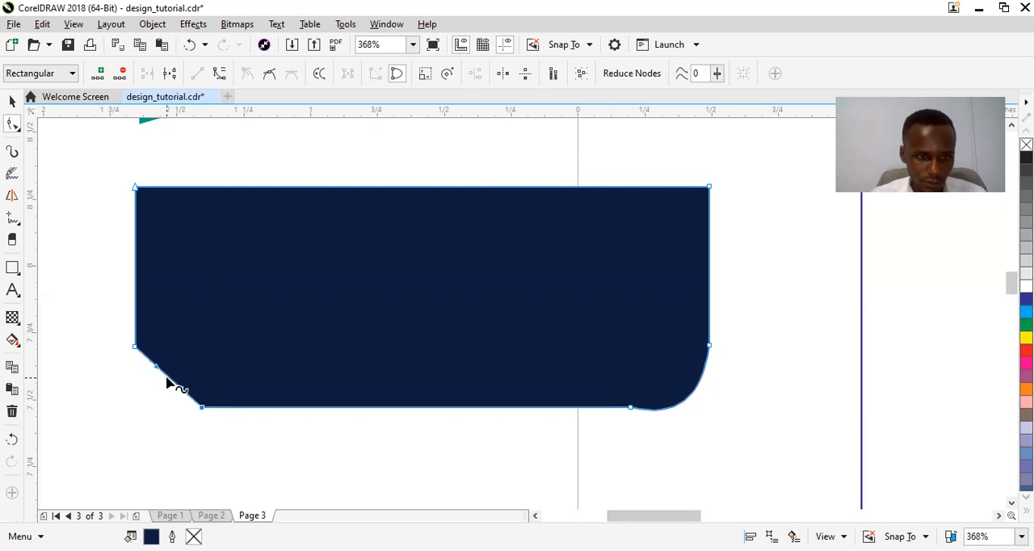
pyautogui.moveTo(168, 379); pyautogui.dragTo(157, 396)
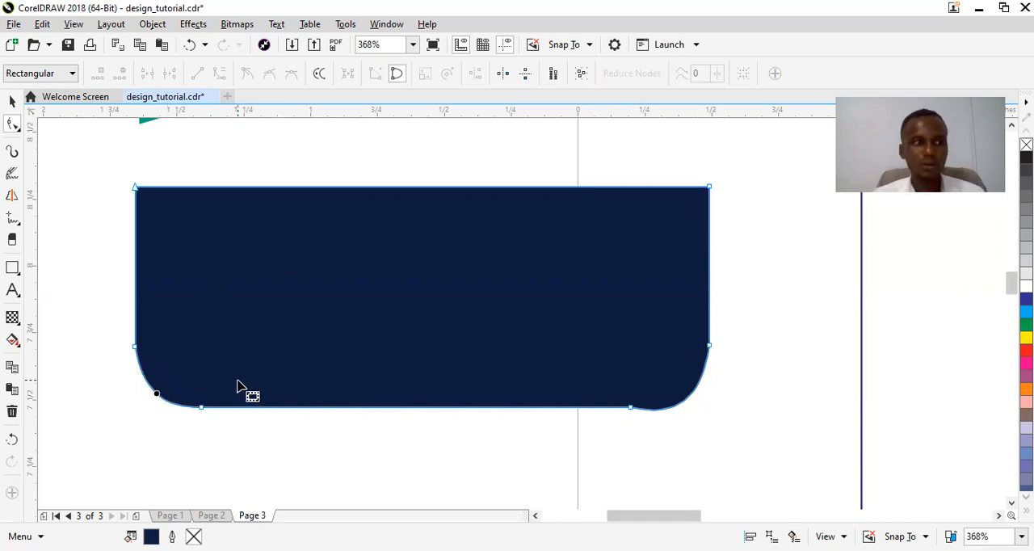
# Reshape the navy shape's lower-right curve by adjusting the control handles at both of its end nodes.
pyautogui.click(632, 409)
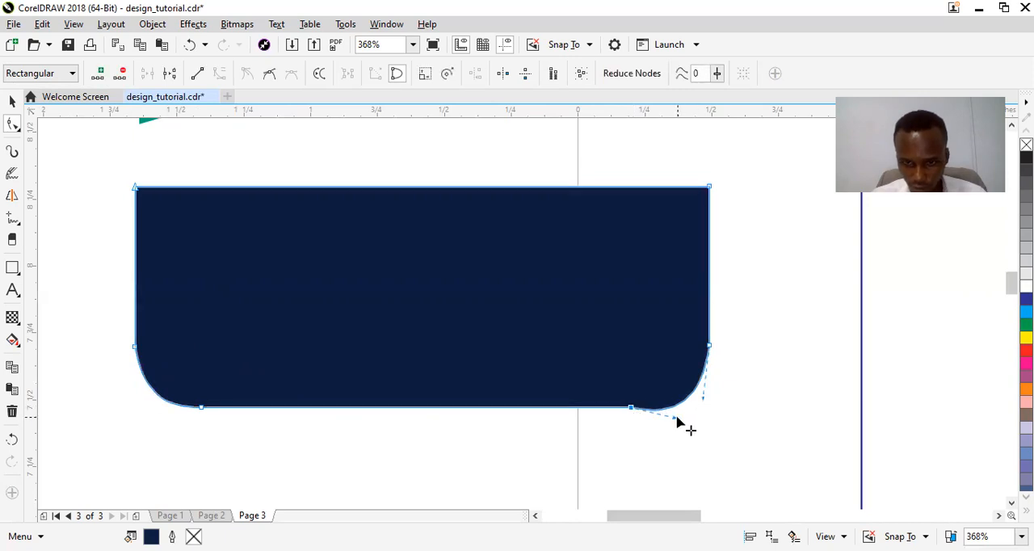
pyautogui.moveTo(674, 419); pyautogui.dragTo(694, 405)
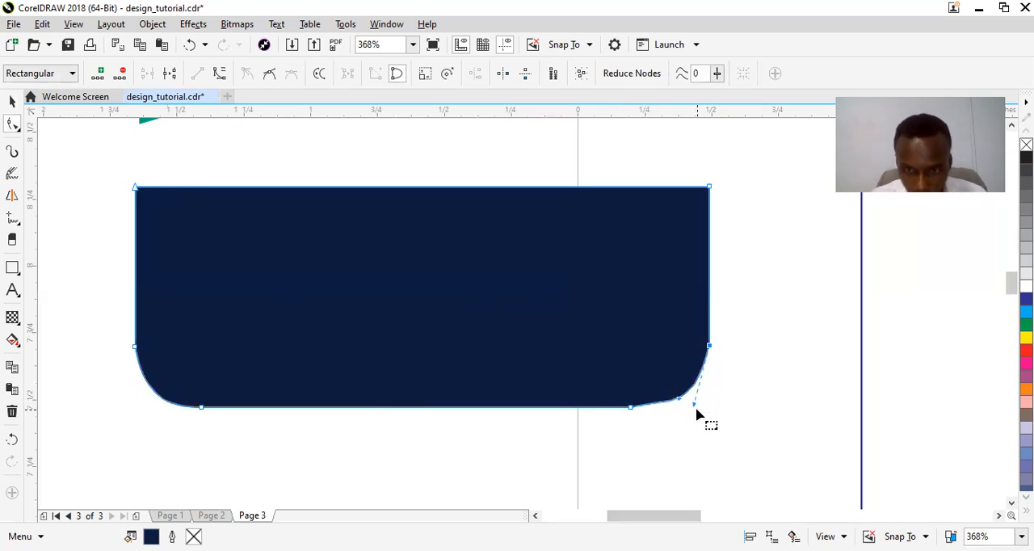
pyautogui.moveTo(689, 401); pyautogui.dragTo(705, 428)
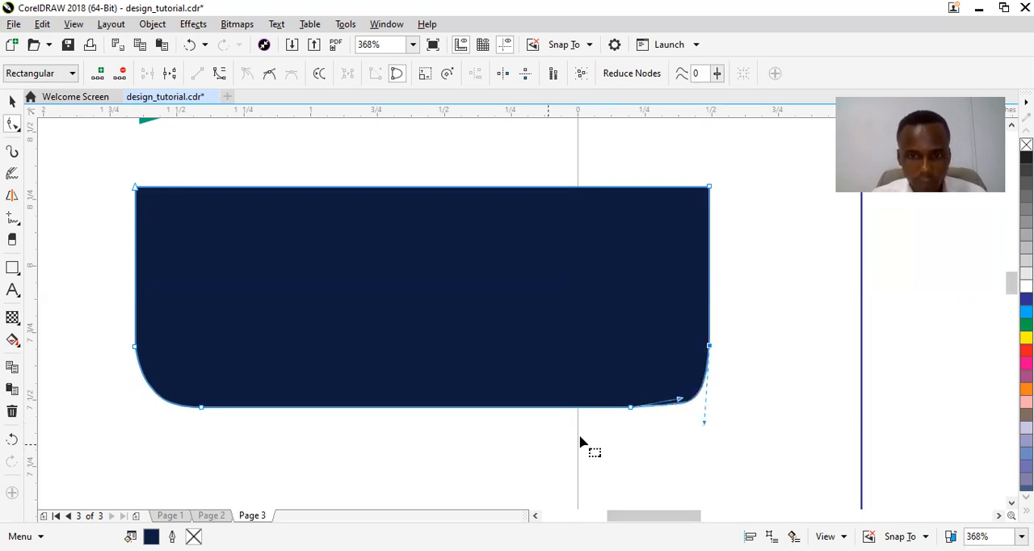
# Place the navy shape inside the left card outline as a PowerClip.
pyautogui.press('space')
pyautogui.click(517, 359)
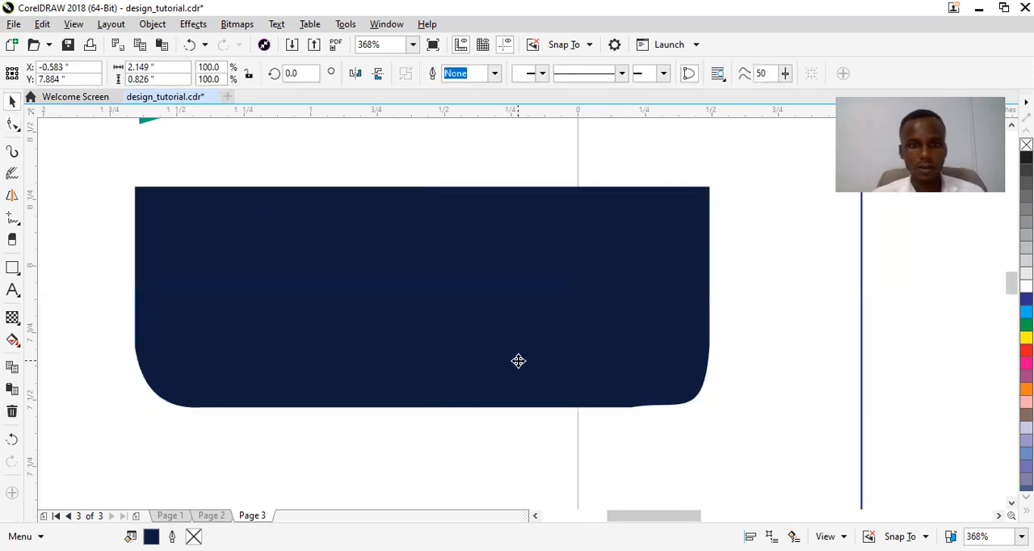
pyautogui.scroll(-3, 518, 360)
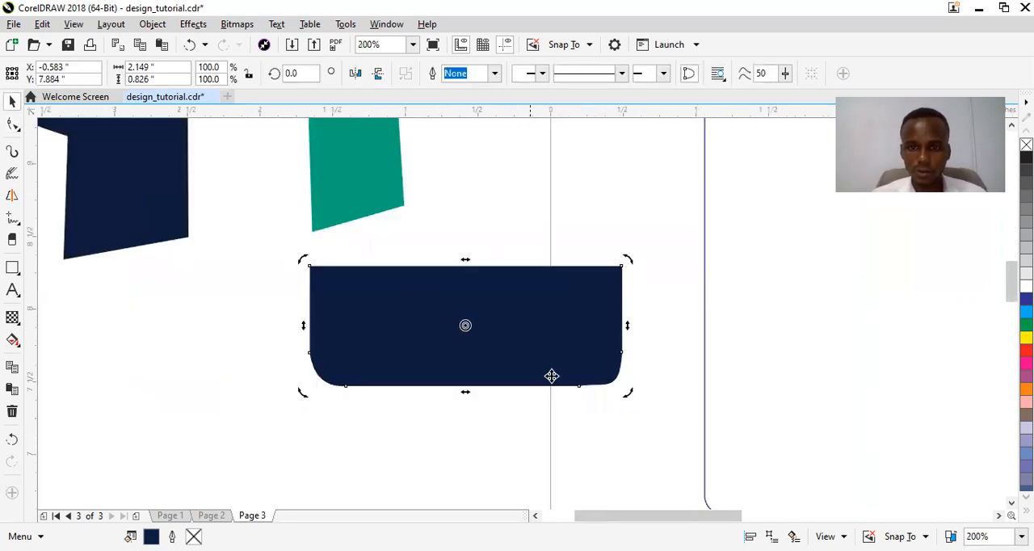
pyautogui.moveTo(662, 523); pyautogui.dragTo(711, 524)
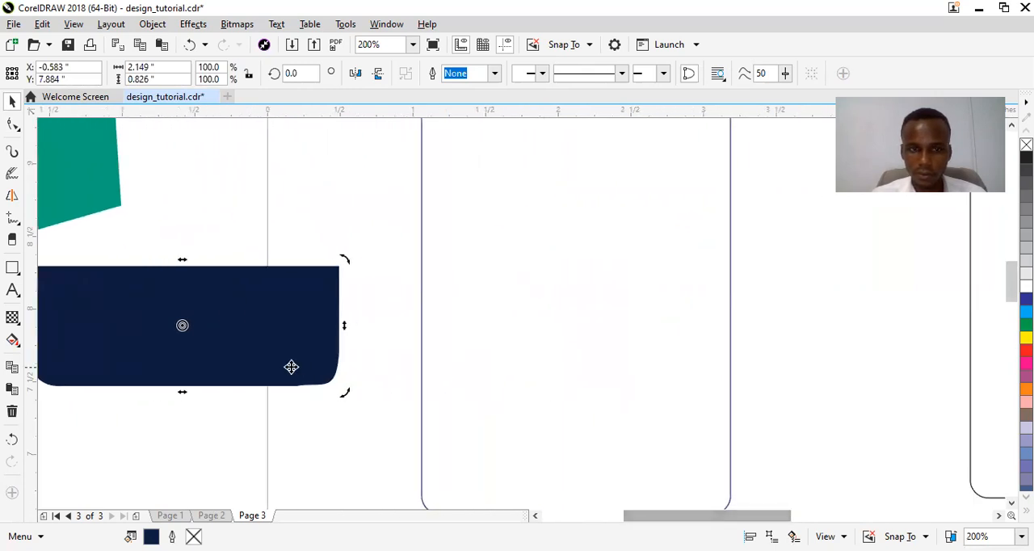
pyautogui.click(282, 340)
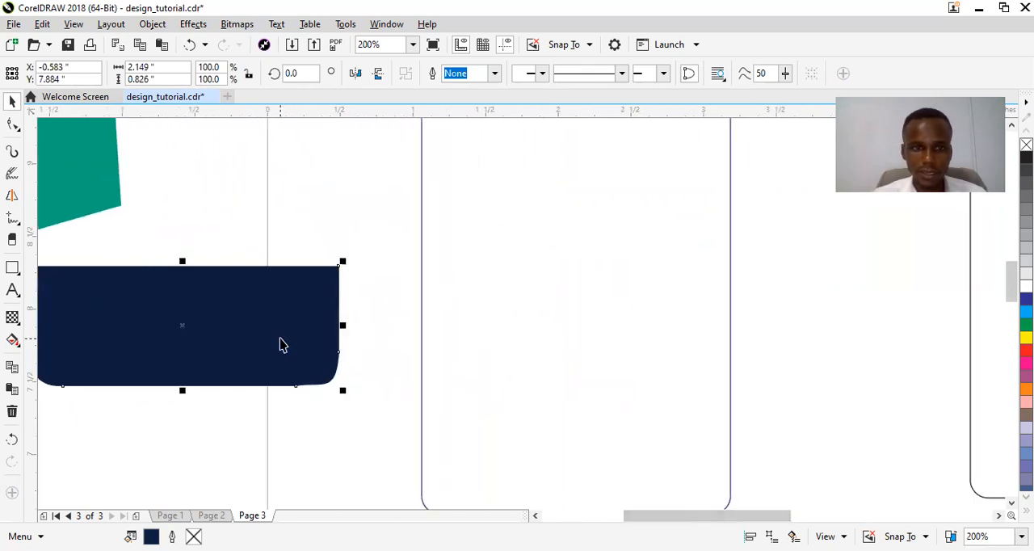
pyautogui.moveTo(281, 340); pyautogui.dragTo(640, 272)
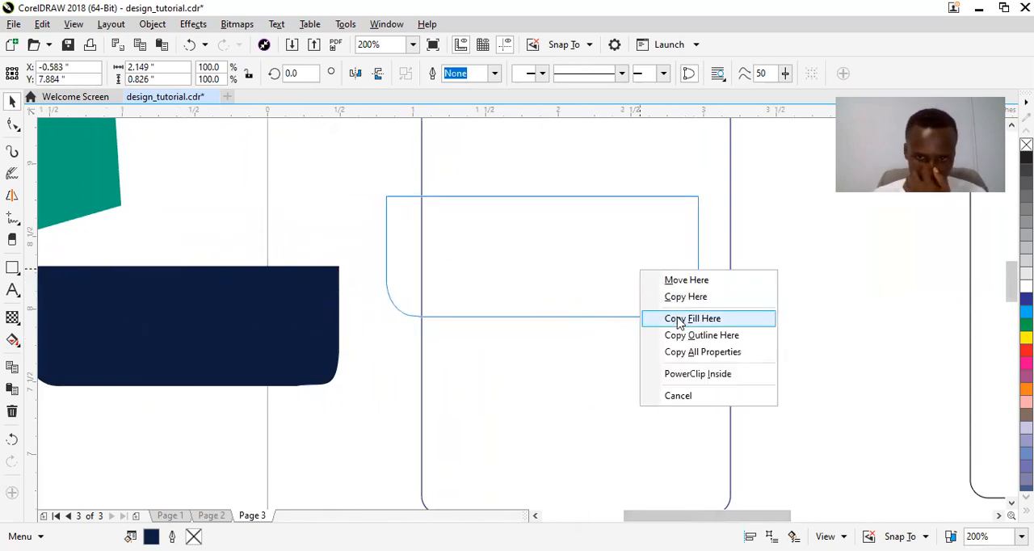
pyautogui.click(687, 374)
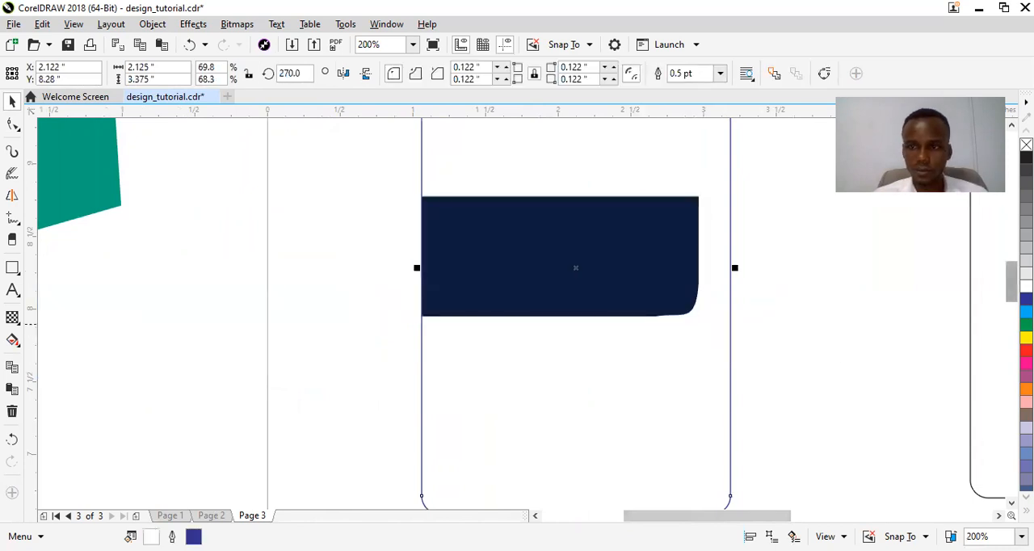
# Open the left card's PowerClip contents for editing and move the navy shape up near the card's top edge.
pyautogui.scroll(3, 1010, 283)
pyautogui.scroll(-3, 644, 322)
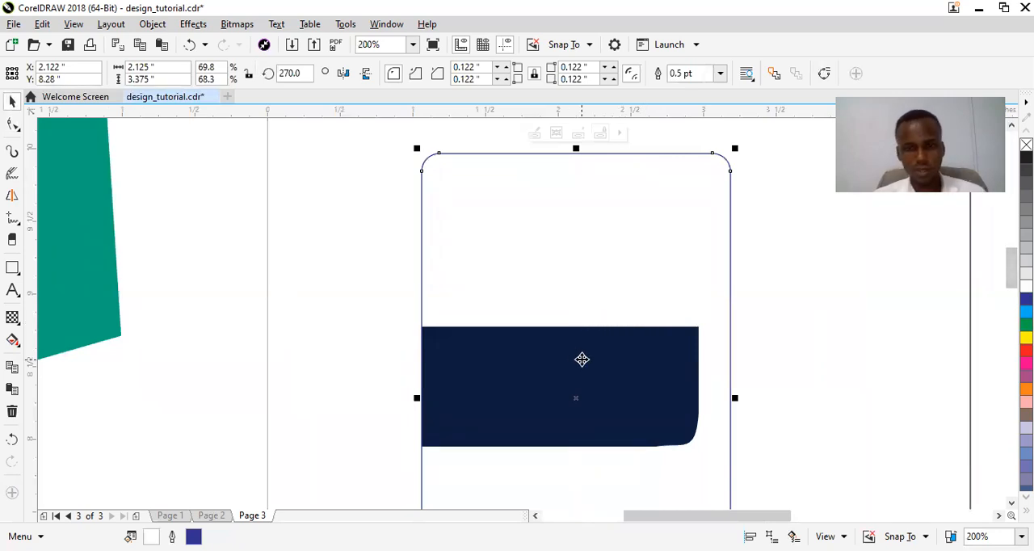
pyautogui.click(582, 358)
pyautogui.rightClick(584, 197)
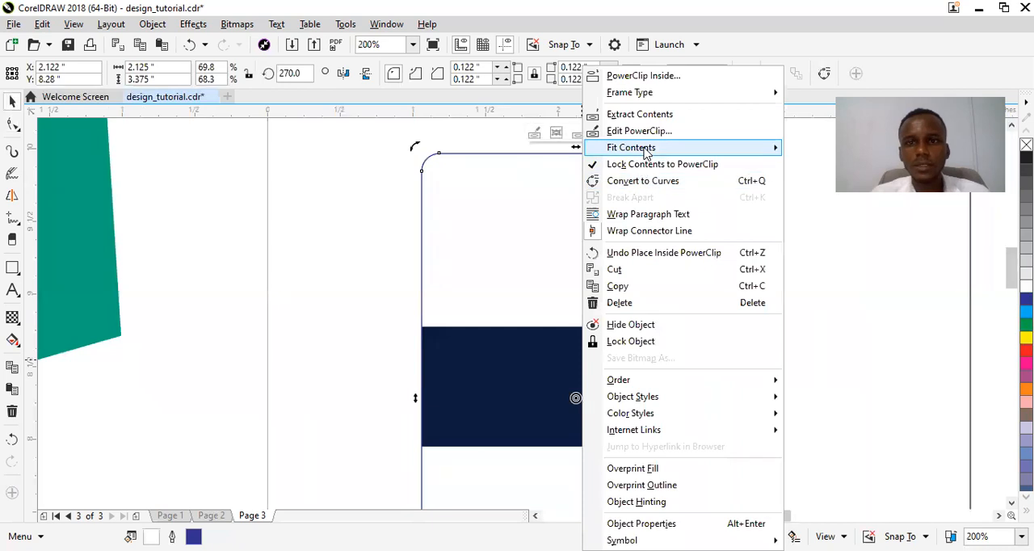
pyautogui.click(630, 132)
pyautogui.moveTo(566, 367); pyautogui.dragTo(574, 205)
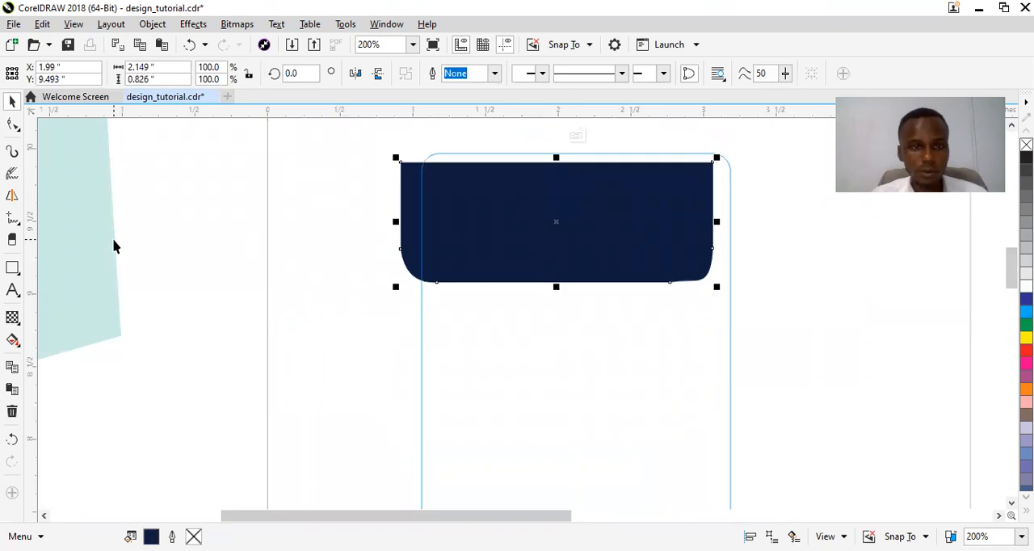
# Draw a rectangle about 2.05 by 0.67 inches below the navy shape and remove its outline.
pyautogui.click(10, 271)
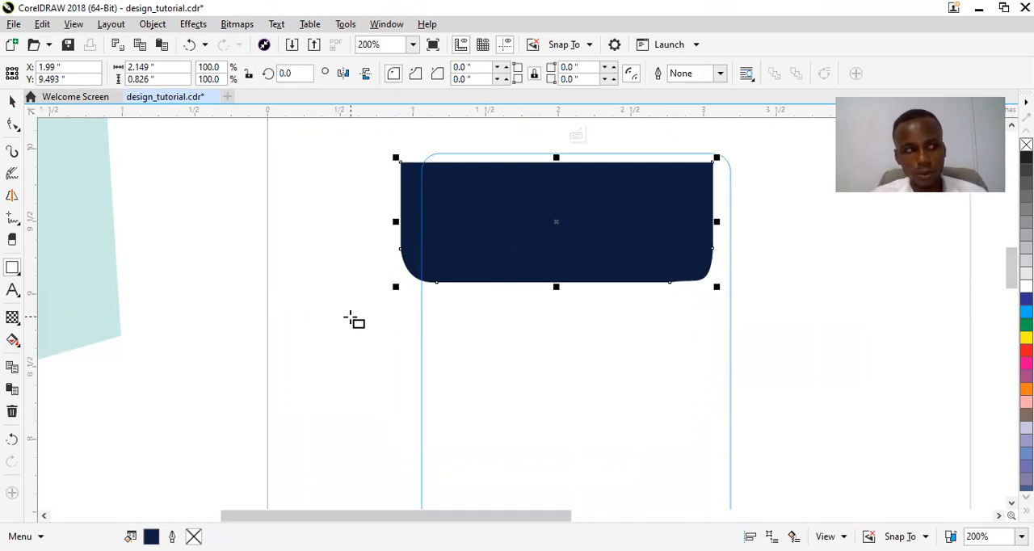
pyautogui.moveTo(350, 318); pyautogui.dragTo(650, 414)
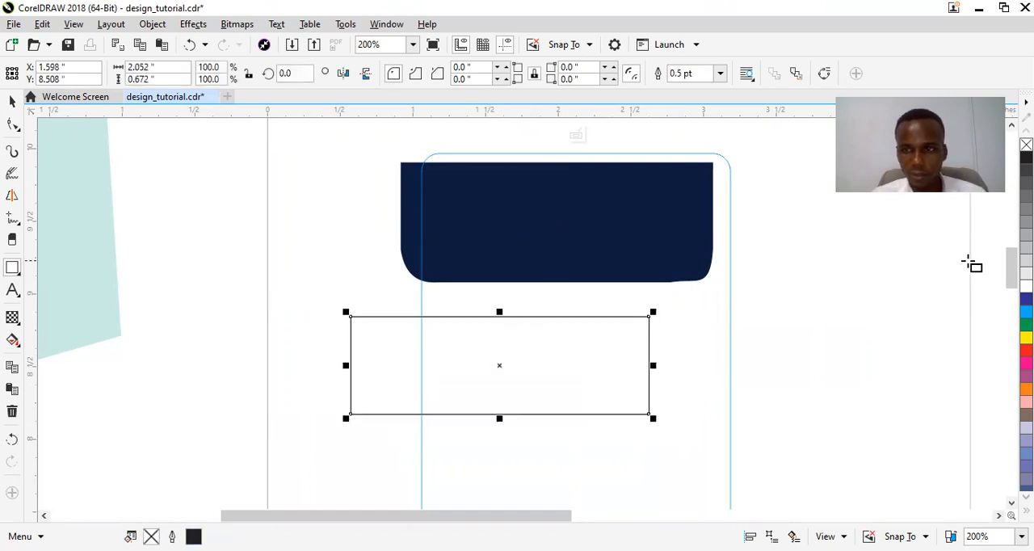
pyautogui.rightClick(1026, 144)
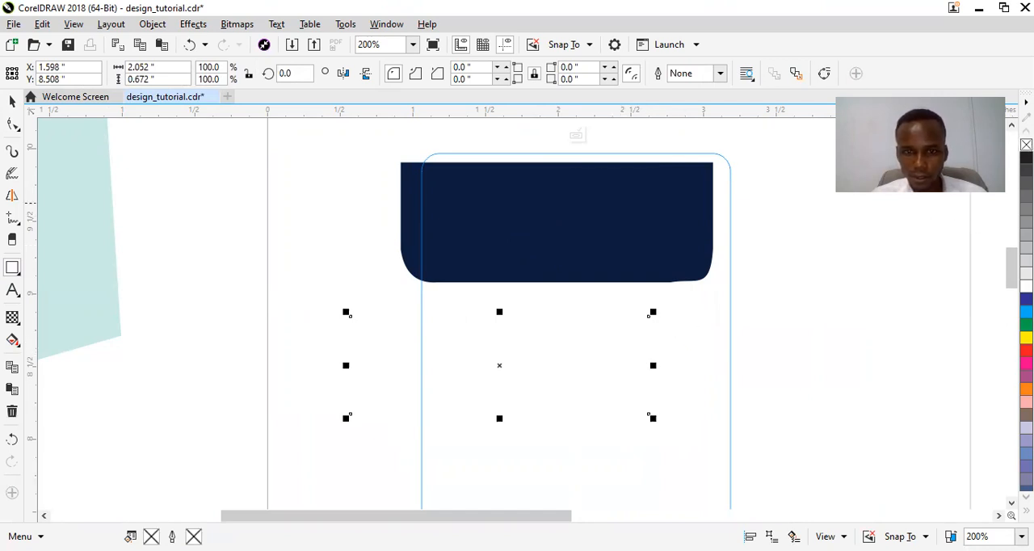
# Fill the new rectangle with a darker blue shade picked from the cyan swatch's color variations.
pyautogui.click(1026, 312)
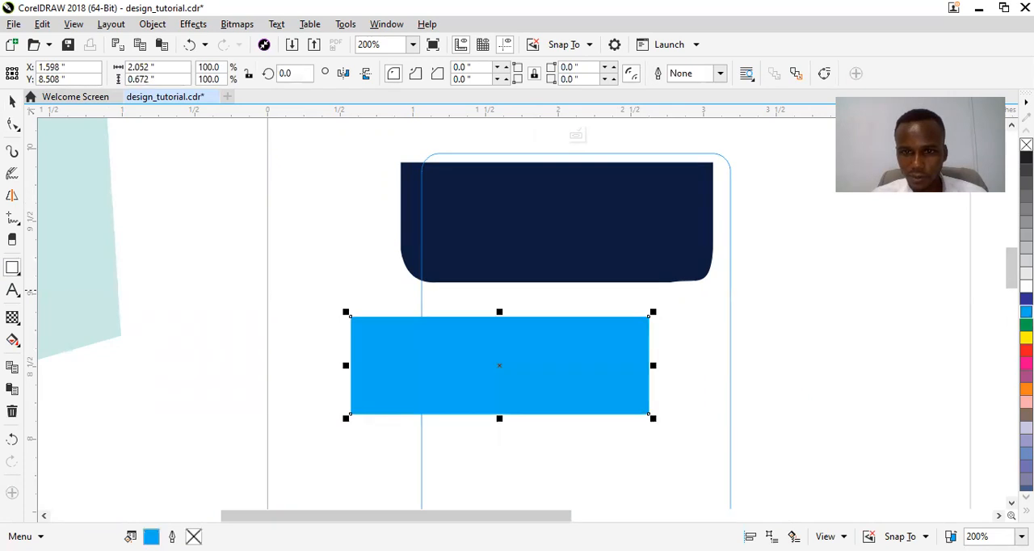
pyautogui.press('space')
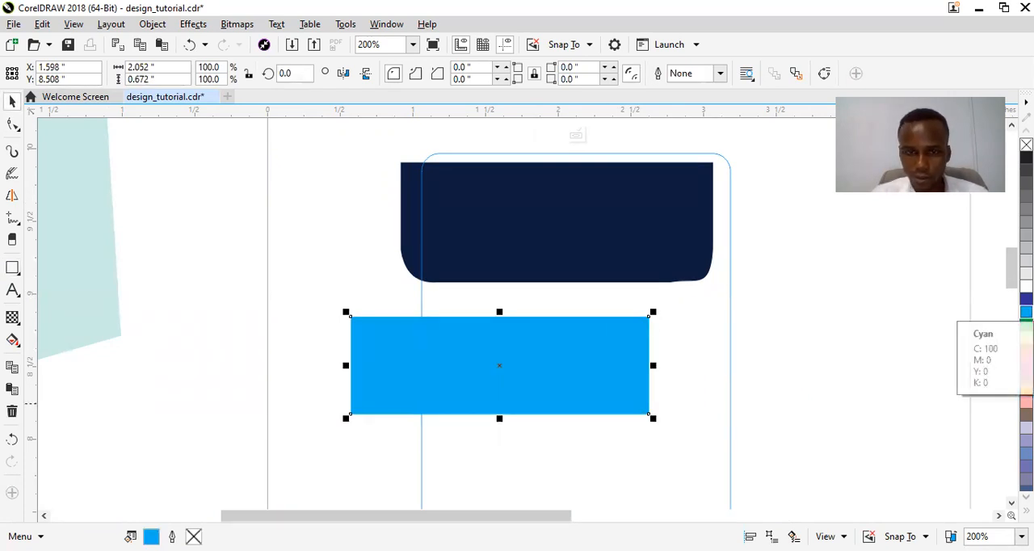
pyautogui.click(1026, 312)
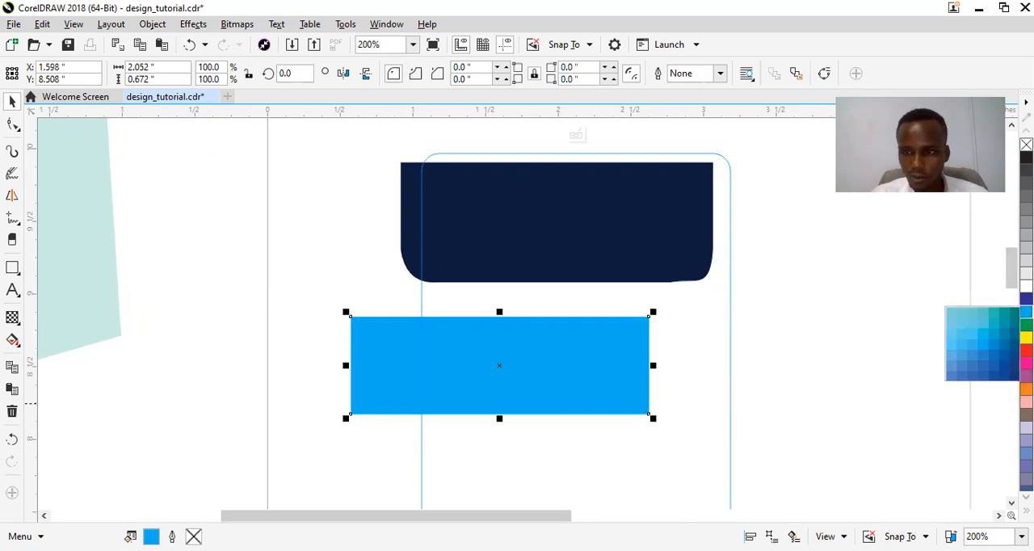
pyautogui.click(986, 354)
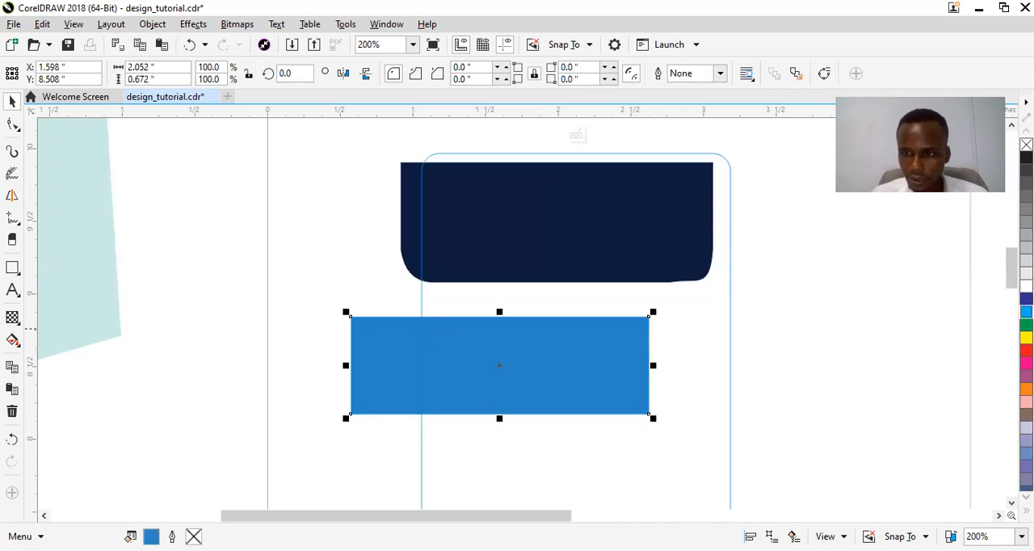
pyautogui.click(1026, 312)
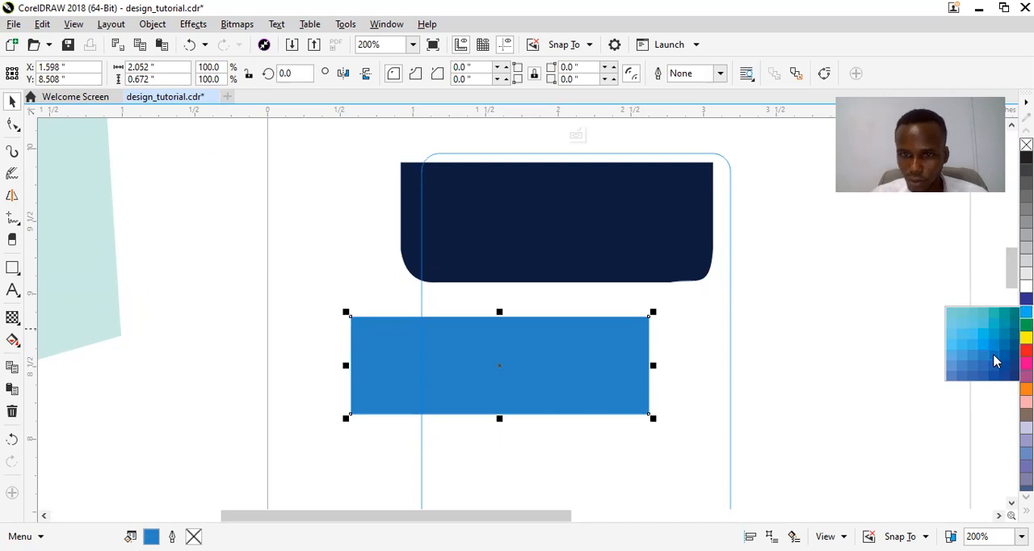
pyautogui.click(995, 361)
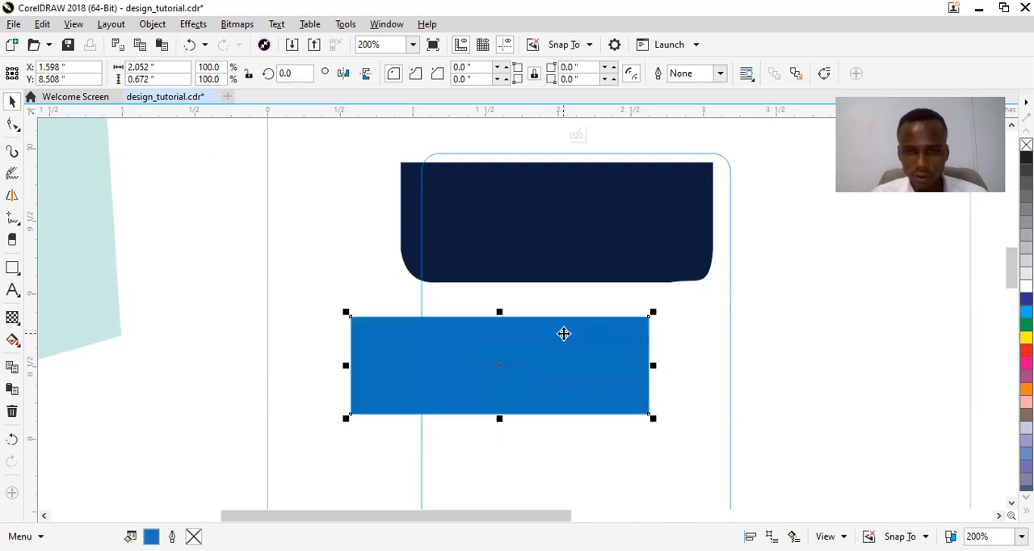
# Move the navy shape out to the left of the card and place the blue rectangle near the card's top.
pyautogui.moveTo(499, 350); pyautogui.dragTo(560, 347)
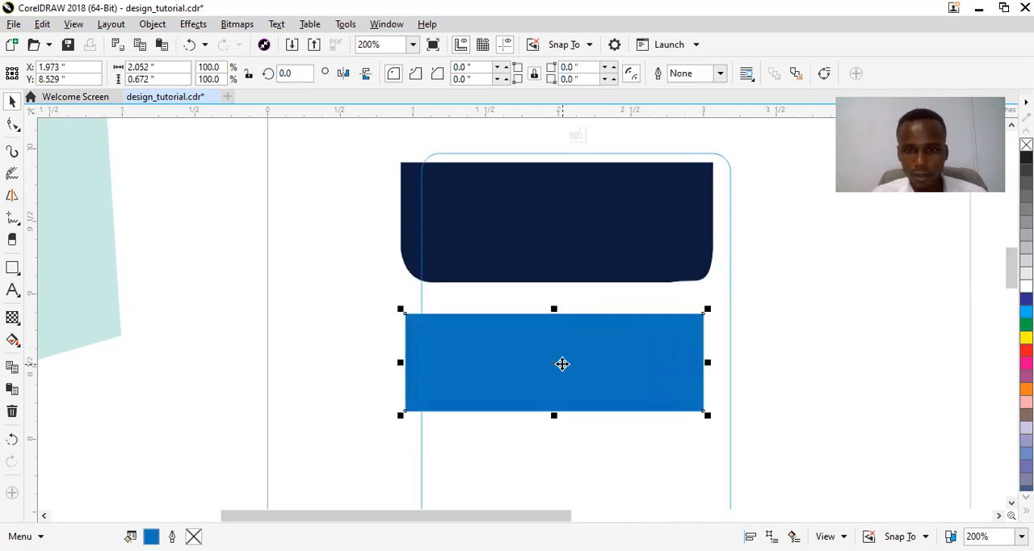
pyautogui.moveTo(561, 257); pyautogui.dragTo(259, 274)
pyautogui.click(541, 370)
pyautogui.moveTo(551, 280); pyautogui.dragTo(554, 227)
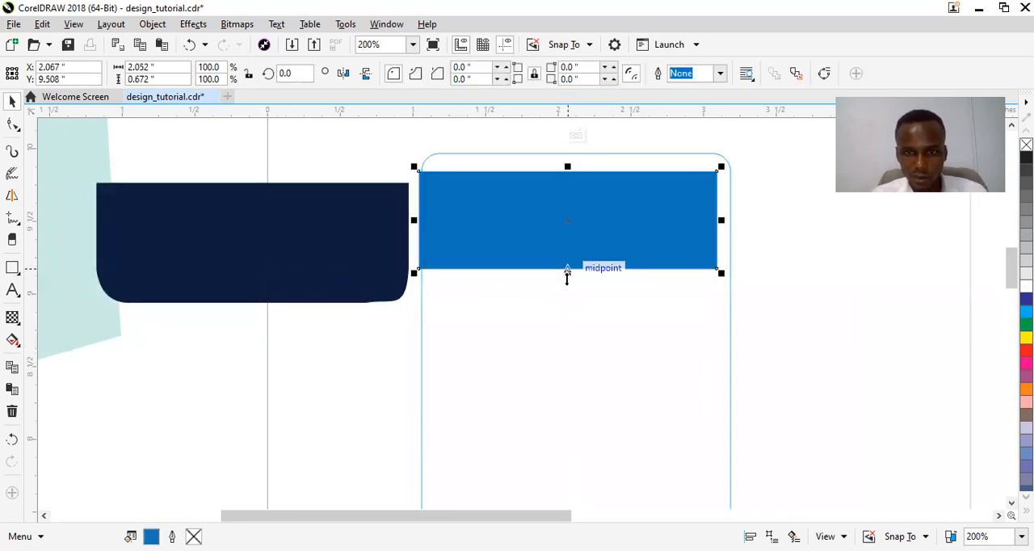
# Enlarge the blue rectangle to about 2.55 by 1.27 inches so it covers the card's top, and convert it to curves.
pyautogui.moveTo(567, 273); pyautogui.dragTo(562, 314)
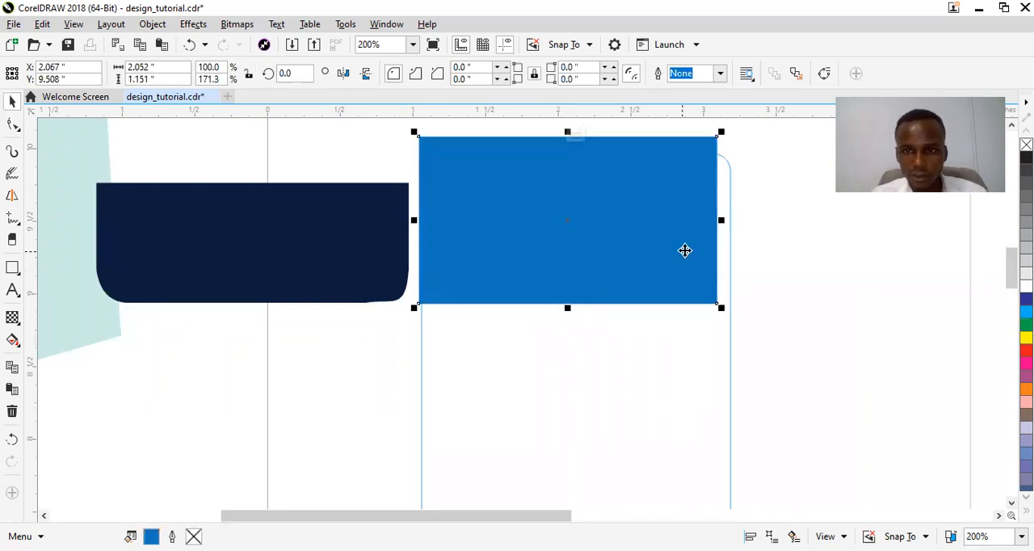
pyautogui.moveTo(723, 219); pyautogui.dragTo(694, 239)
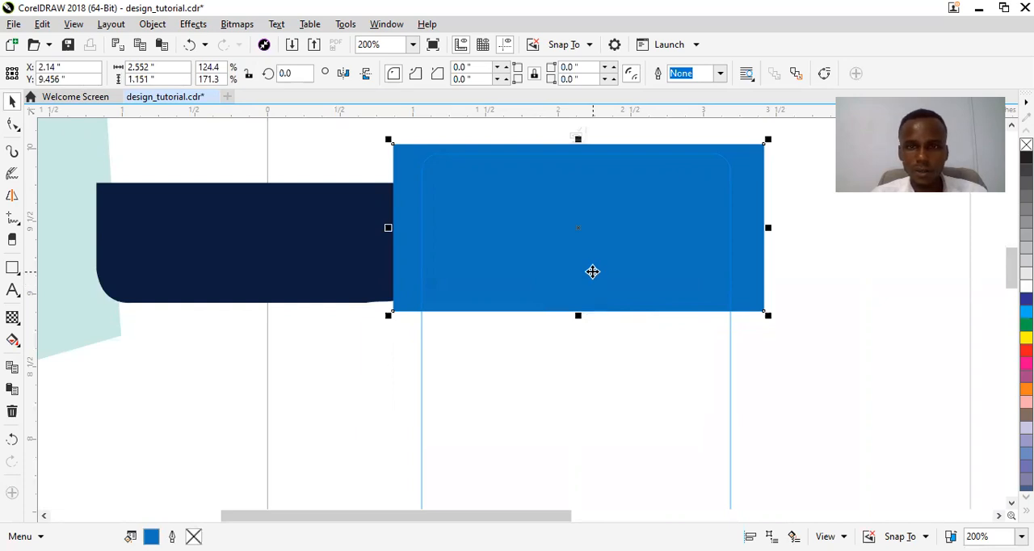
pyautogui.moveTo(579, 315)
pyautogui.mouseDown()
pyautogui.moveTo(574, 336)
pyautogui.moveTo(582, 330)
pyautogui.mouseUp()
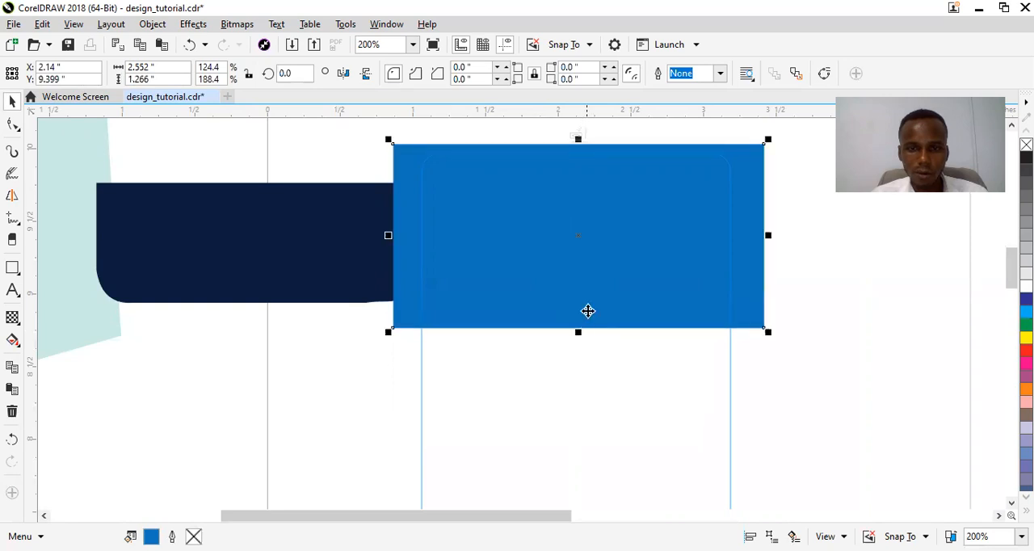
pyautogui.rightClick(588, 299)
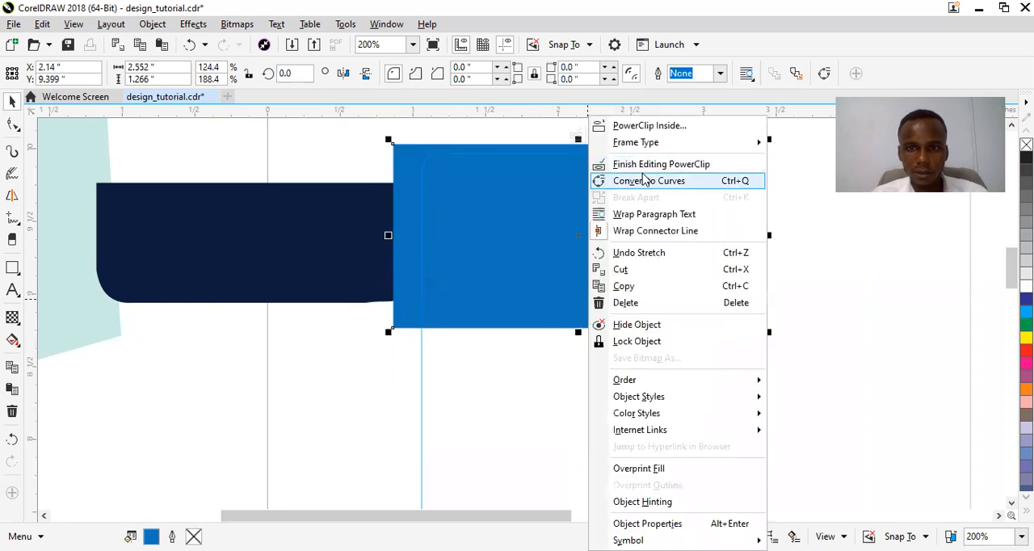
pyautogui.click(644, 180)
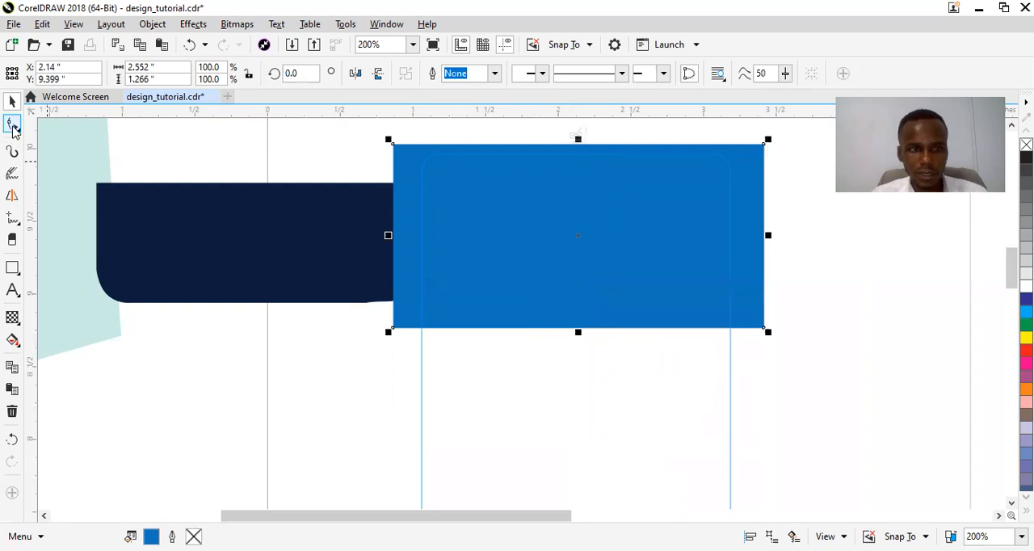
# Convert the blue rectangle's bottom edge to a curve and bend its middle upward into a shallow arch.
pyautogui.click(13, 126)
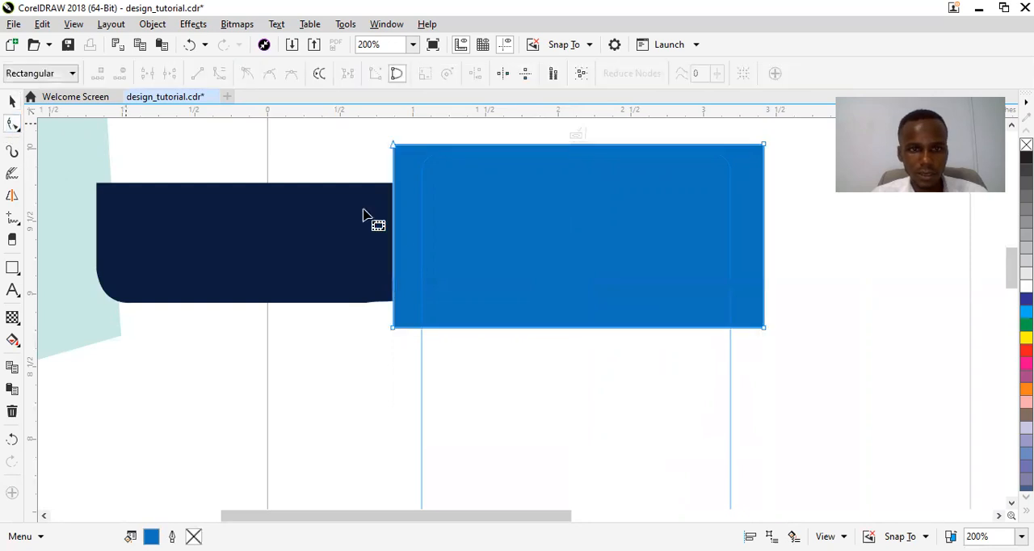
pyautogui.click(580, 330)
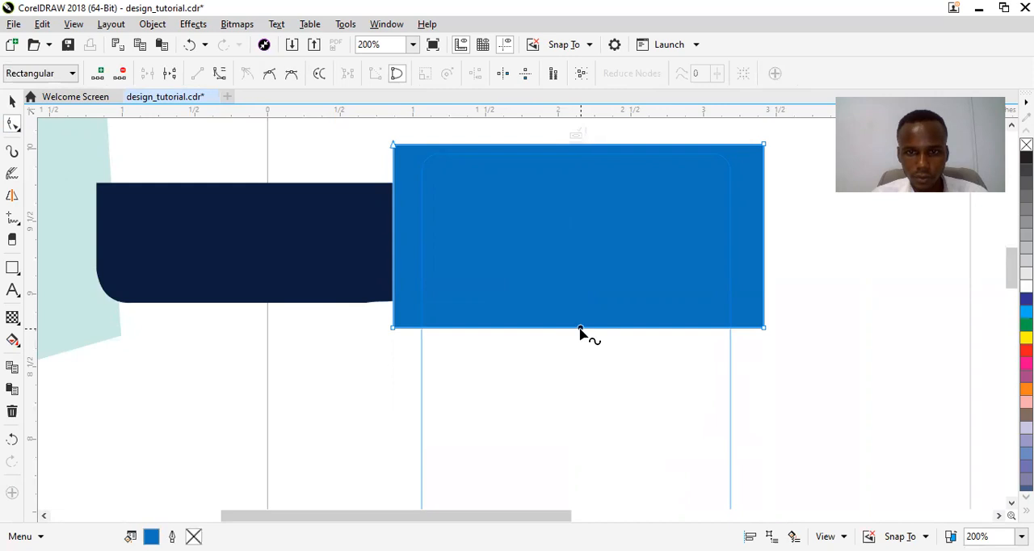
pyautogui.click(220, 73)
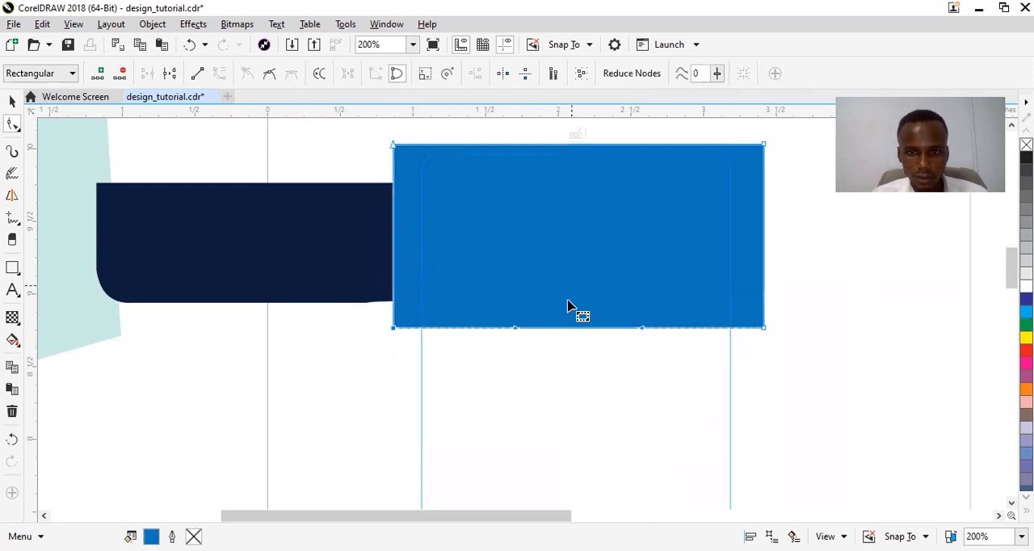
pyautogui.moveTo(589, 318); pyautogui.dragTo(588, 305)
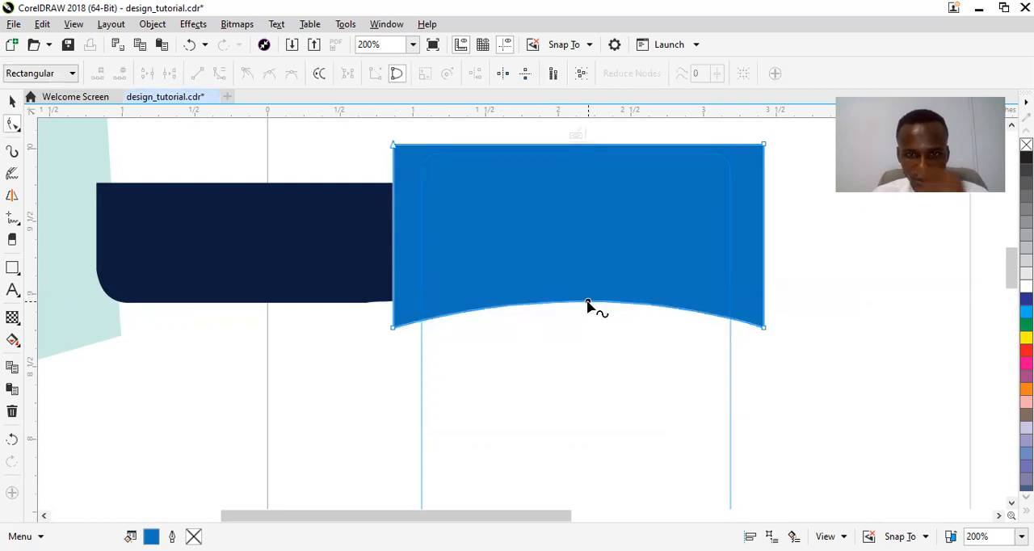
pyautogui.press('space')
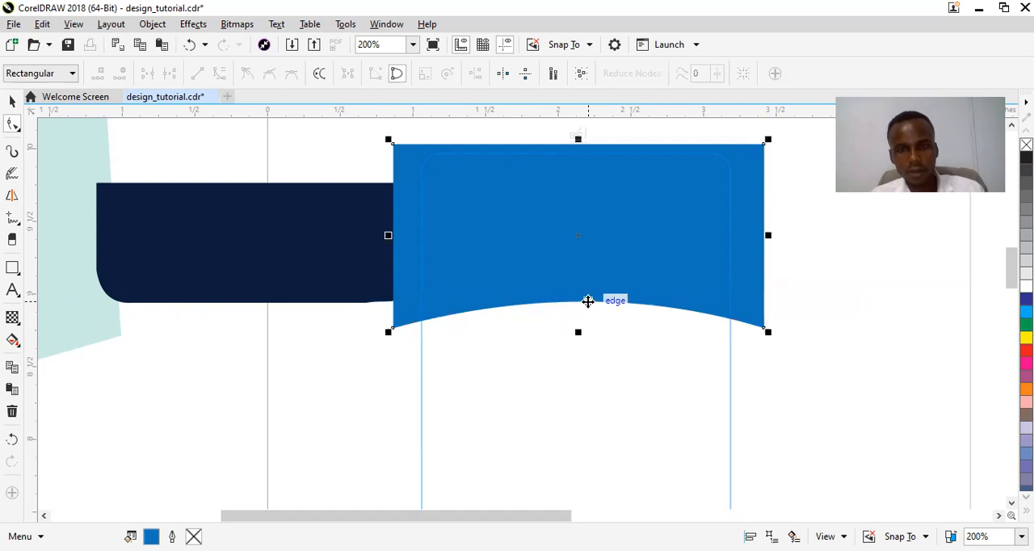
# Move the navy shape over the blue arched shape and bring it to the front.
pyautogui.click(285, 241)
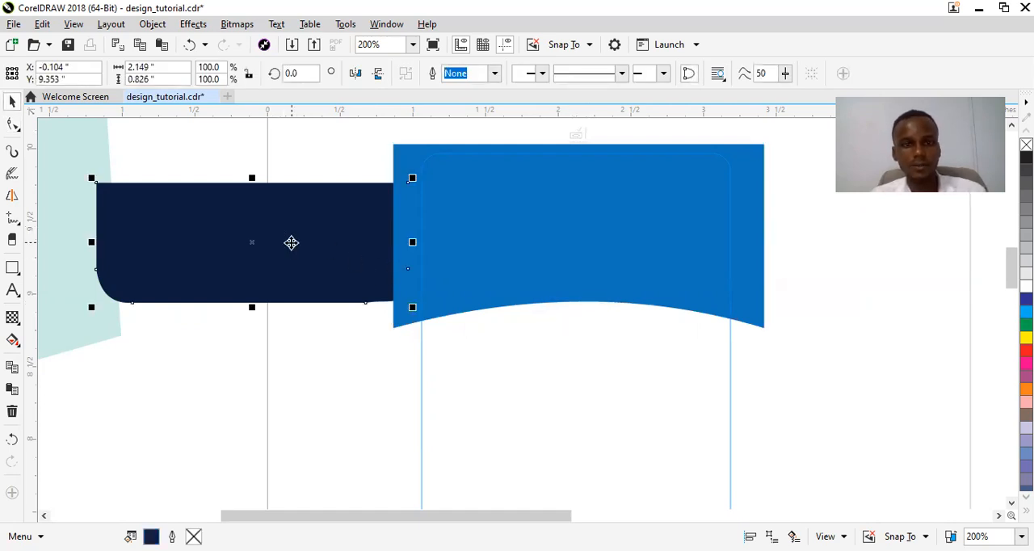
pyautogui.moveTo(280, 242); pyautogui.dragTo(500, 220)
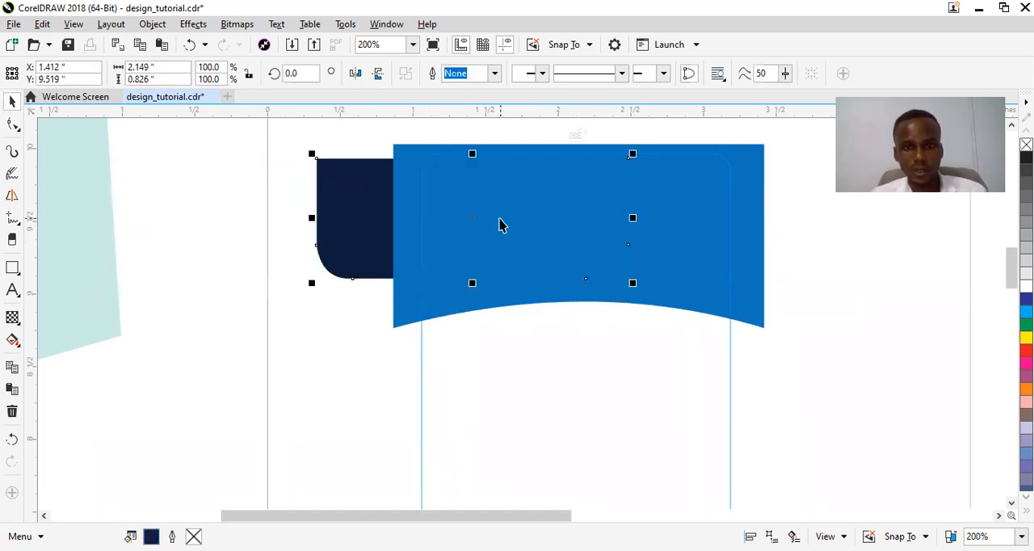
pyautogui.rightClick(348, 213)
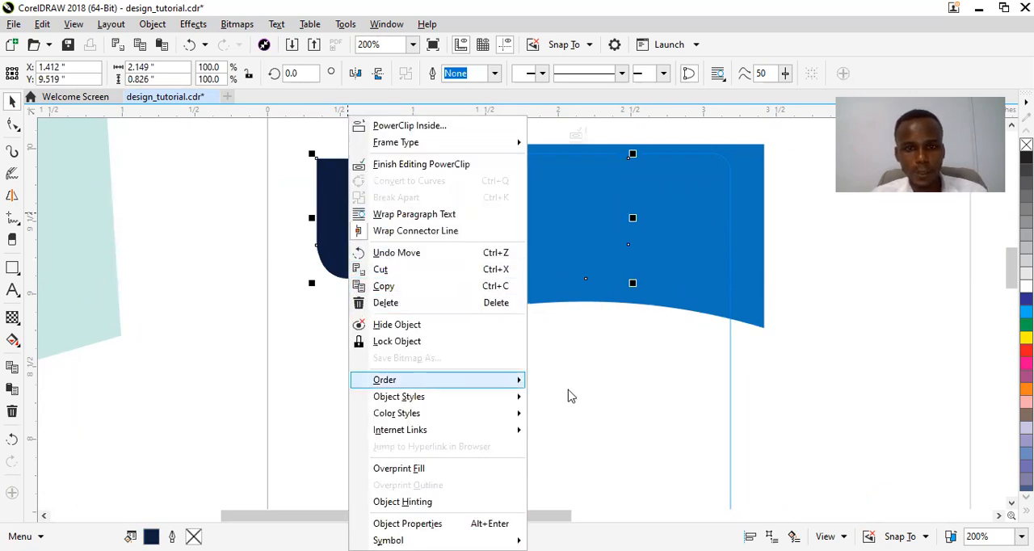
pyautogui.moveTo(452, 379)
pyautogui.click(580, 421)
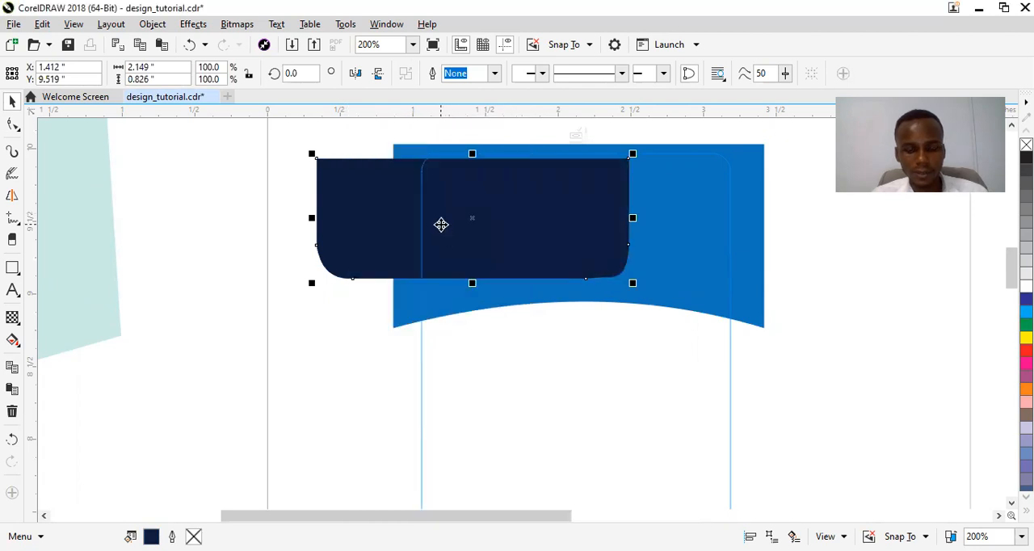
# Place a copy of the navy shape below the header and enlarge the original over the blue shape to about 2.51 by 0.97 inches.
pyautogui.moveTo(440, 224); pyautogui.dragTo(422, 418)
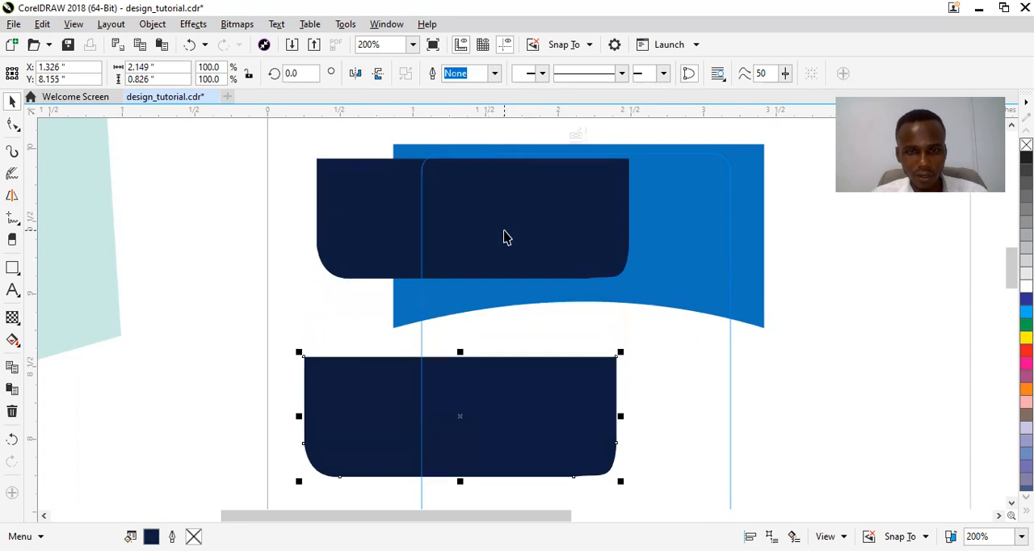
pyautogui.click(504, 236)
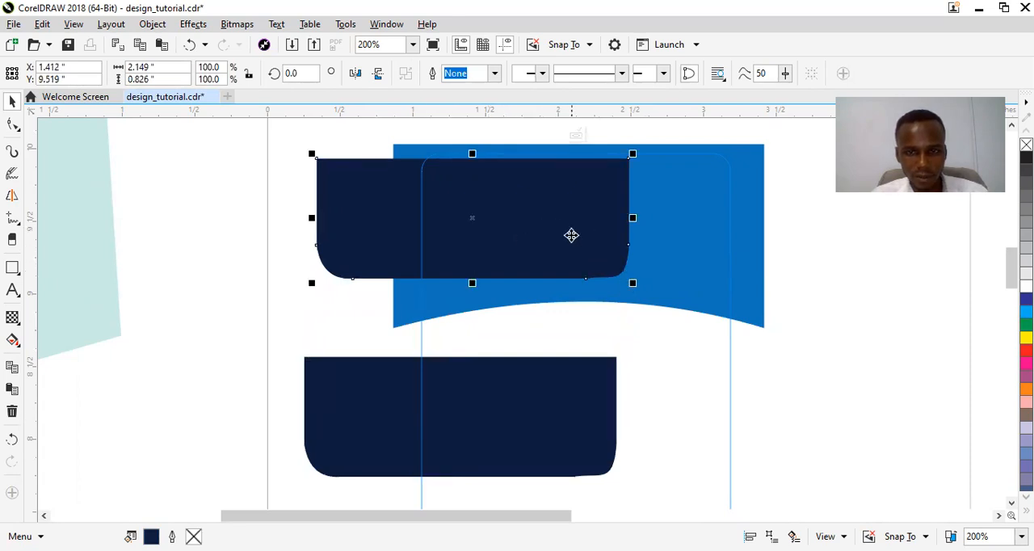
pyautogui.moveTo(571, 237); pyautogui.dragTo(670, 236)
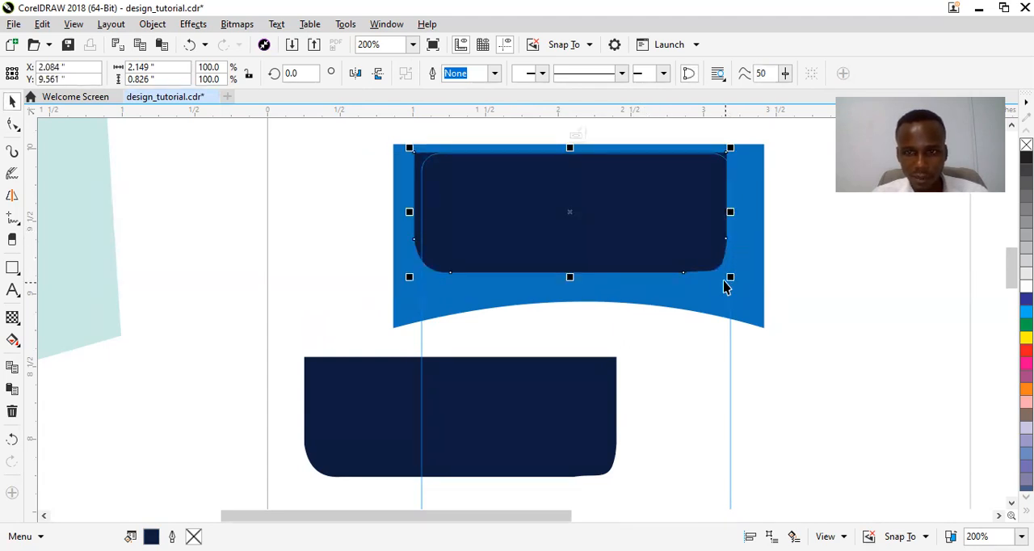
pyautogui.moveTo(732, 279); pyautogui.dragTo(759, 289)
pyautogui.moveTo(623, 226)
pyautogui.mouseDown()
pyautogui.moveTo(623, 240)
pyautogui.moveTo(624, 226)
pyautogui.mouseUp()
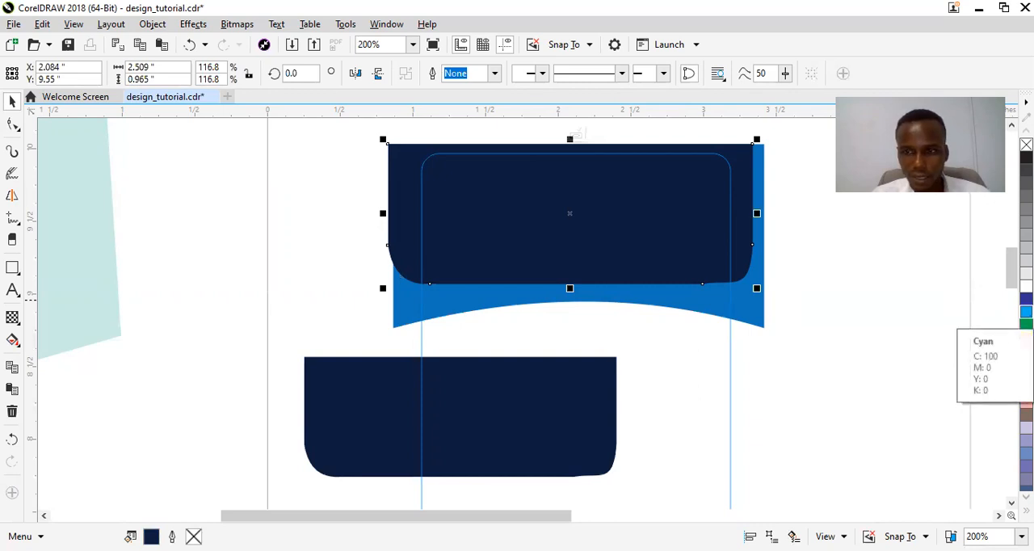
# Fill the enlarged navy shape with a cyan shade from the cyan swatch's color variations and shift it slightly upward.
pyautogui.click(1026, 311)
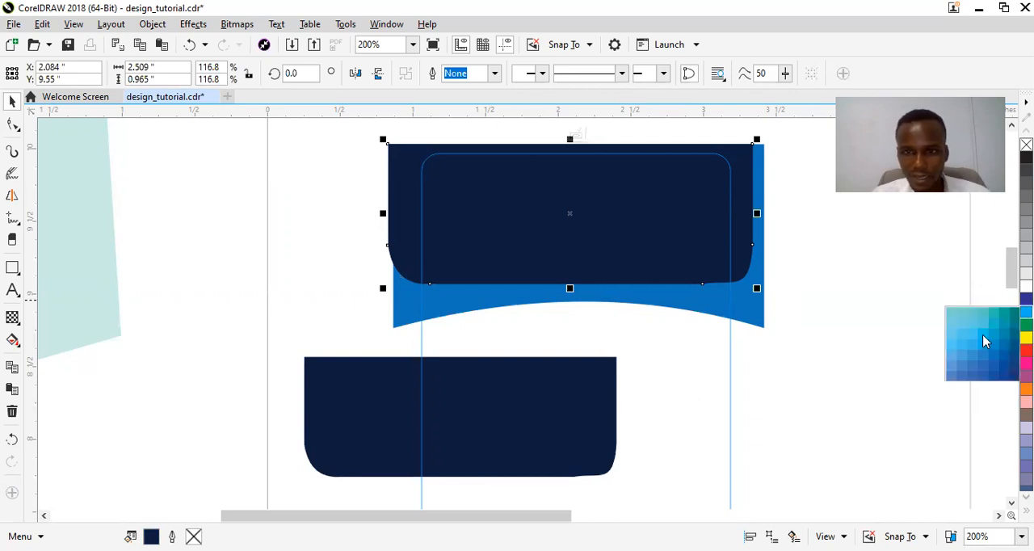
pyautogui.click(984, 341)
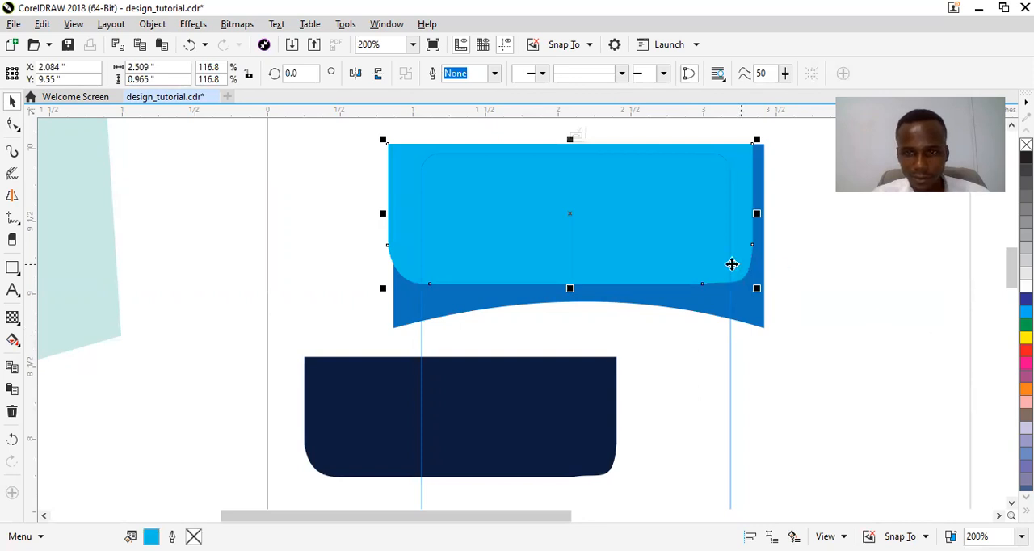
pyautogui.moveTo(670, 247); pyautogui.dragTo(673, 249)
pyautogui.press('Right')
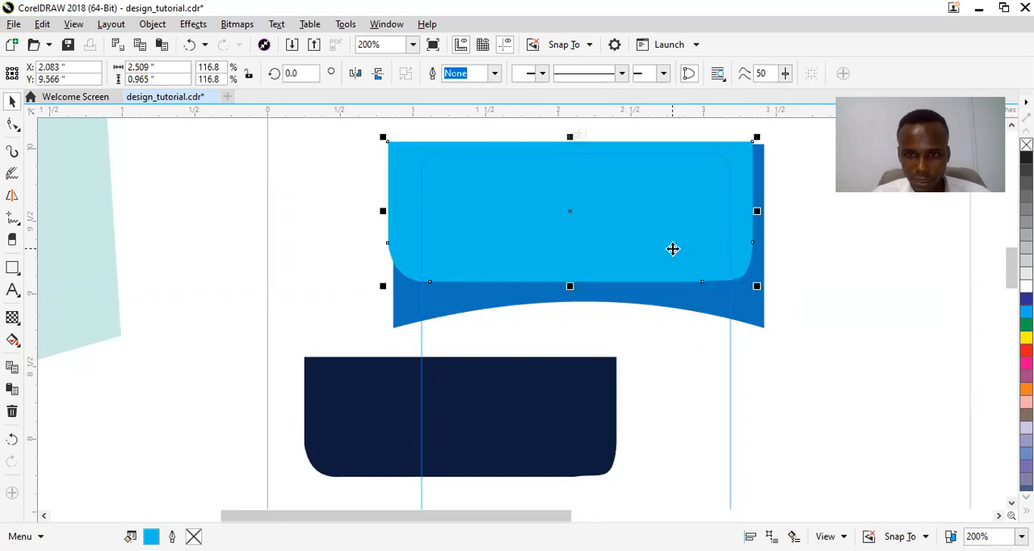
# Move the navy copy onto the cyan shape, shrink it to about 1.91 by 0.74 inches and nudge it into the middle.
pyautogui.click(574, 399)
pyautogui.moveTo(544, 405); pyautogui.dragTo(659, 185)
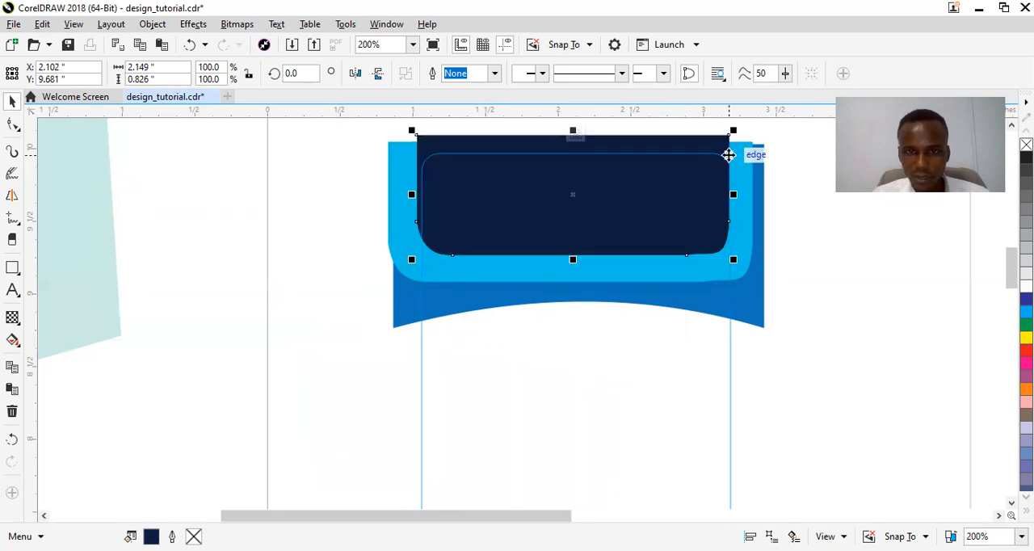
pyautogui.moveTo(732, 131); pyautogui.dragTo(723, 139)
pyautogui.moveTo(655, 198); pyautogui.dragTo(656, 204)
pyautogui.press('Up')
pyautogui.press('Right')
pyautogui.press('Up')
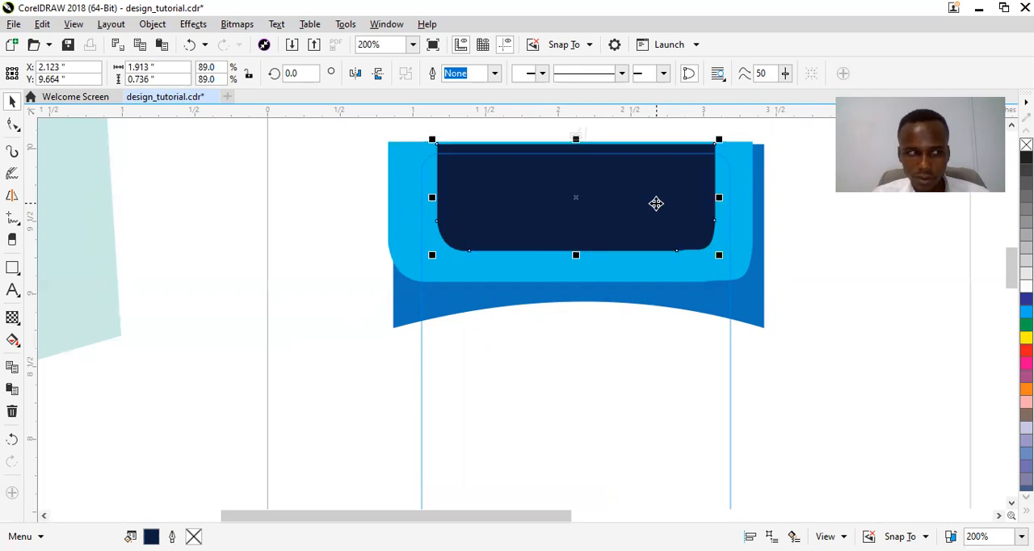
pyautogui.press('Down')
pyautogui.press('Down')
pyautogui.press('Down')
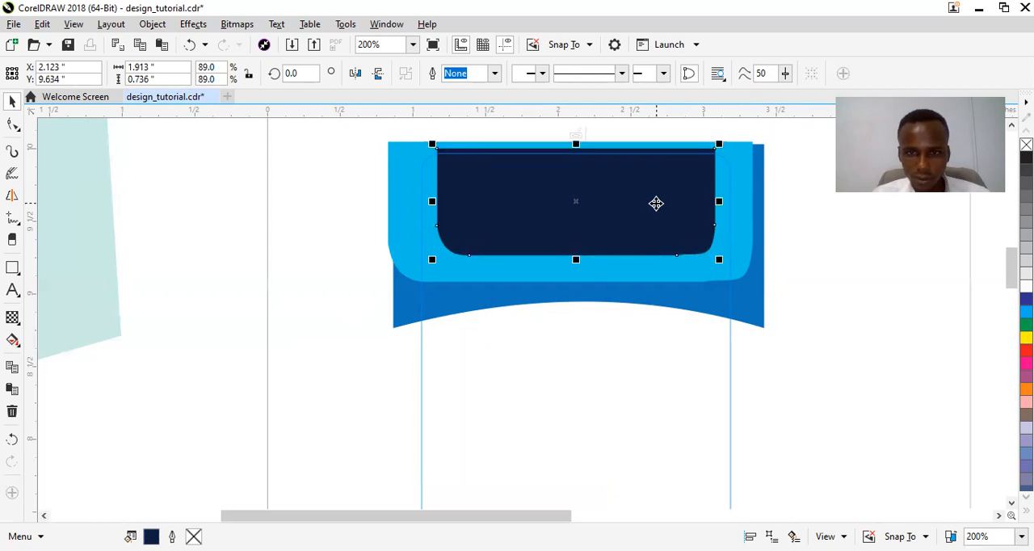
# Nudge the cyan and blue shapes slightly up and the navy shape slightly down to adjust the spacing of the header bands.
pyautogui.click(651, 277)
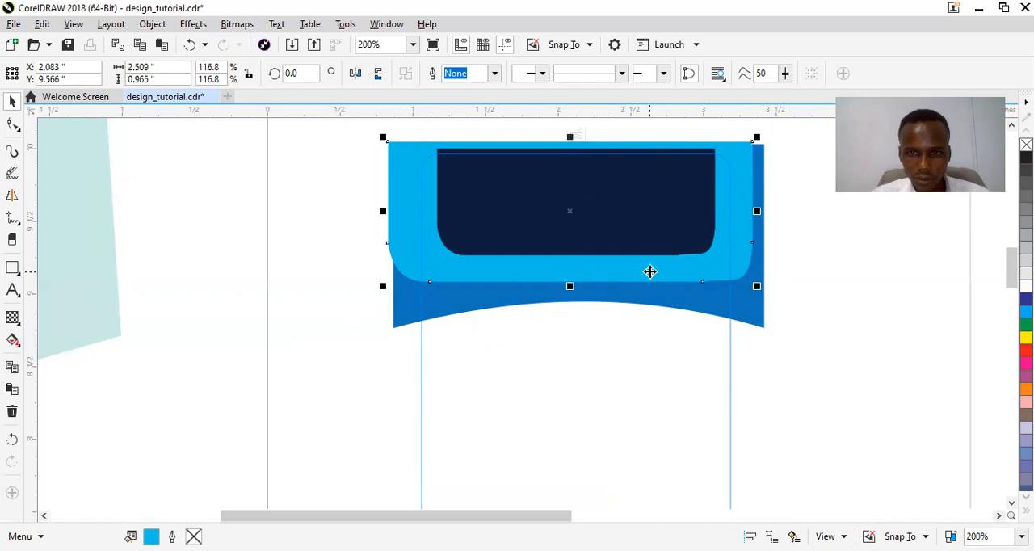
pyautogui.press('Up')
pyautogui.press('Up')
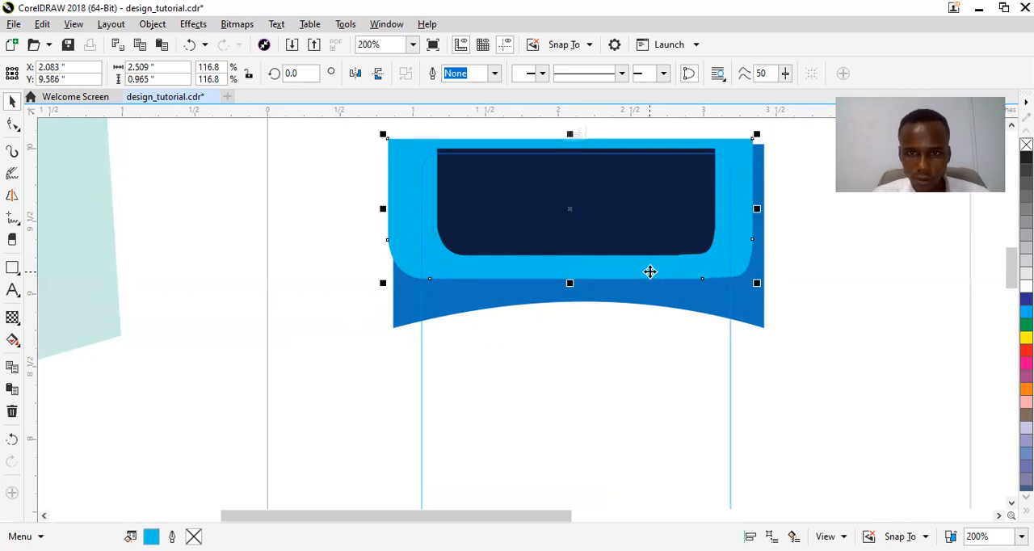
pyautogui.press('Up')
pyautogui.click(646, 296)
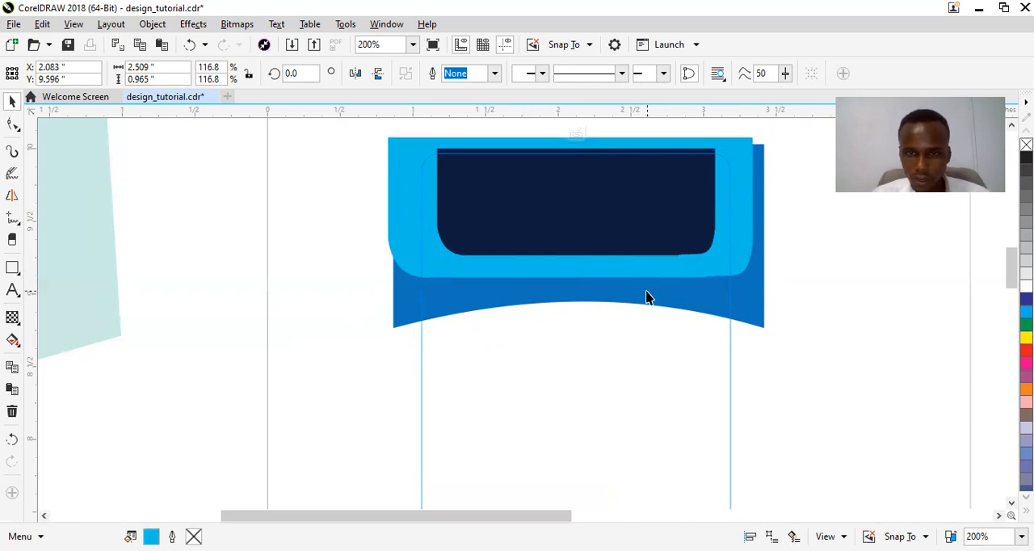
pyautogui.press('Up')
pyautogui.press('Up')
pyautogui.press('Up')
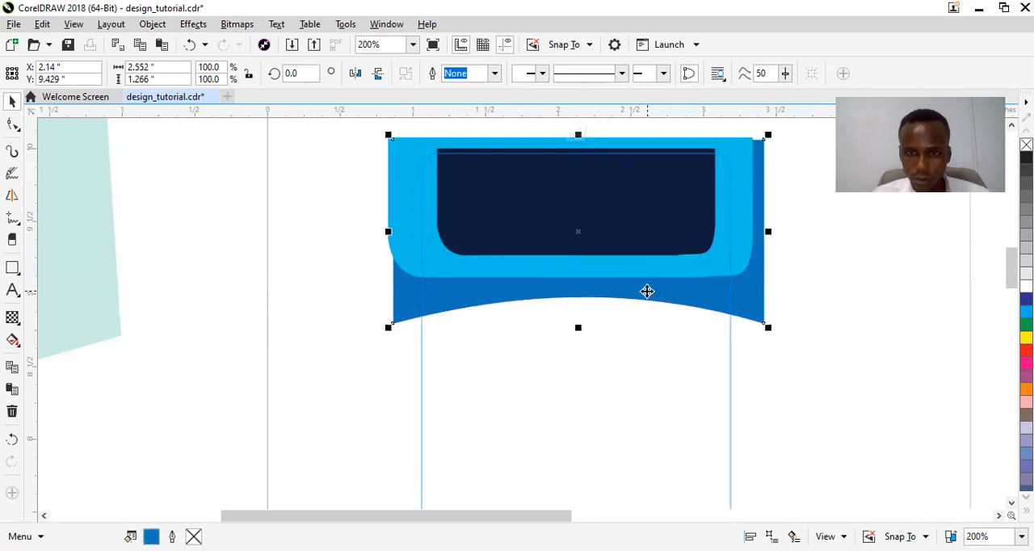
pyautogui.click(636, 268)
pyautogui.press('Up')
pyautogui.press('Up')
pyautogui.click(622, 236)
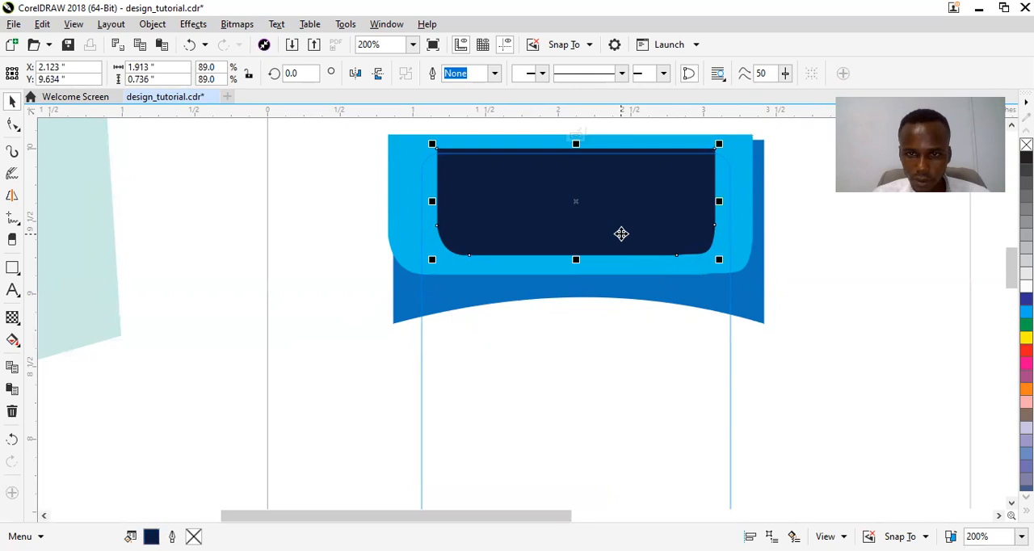
pyautogui.press('Down')
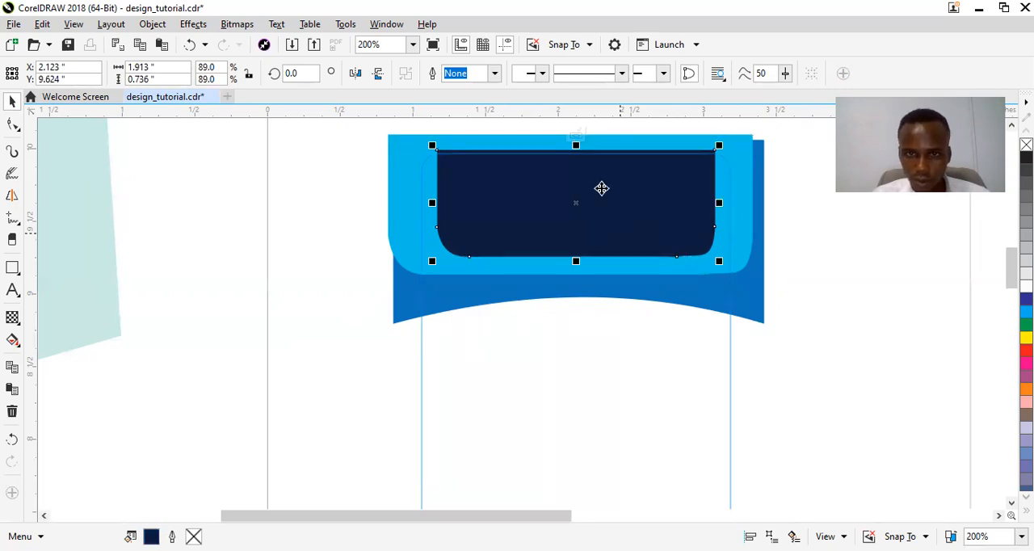
# Copy the three header shapes, finish editing the PowerClip, and paste the copies outside to the left of the card.
pyautogui.click(404, 257)
pyautogui.keyDown('shift'); pyautogui.click(419, 299); pyautogui.keyUp('shift')
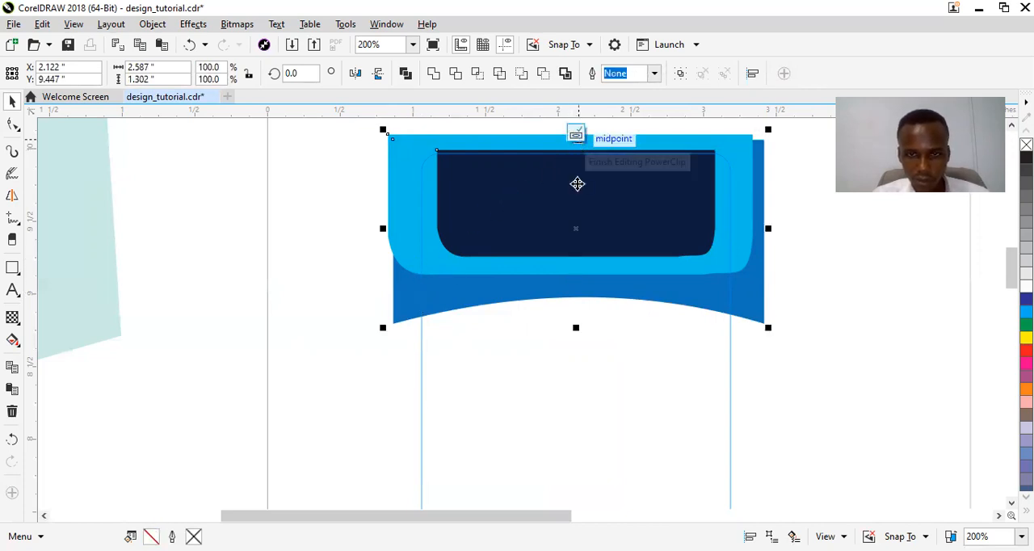
pyautogui.click(576, 135)
pyautogui.hotkey('ctrl', 'z')
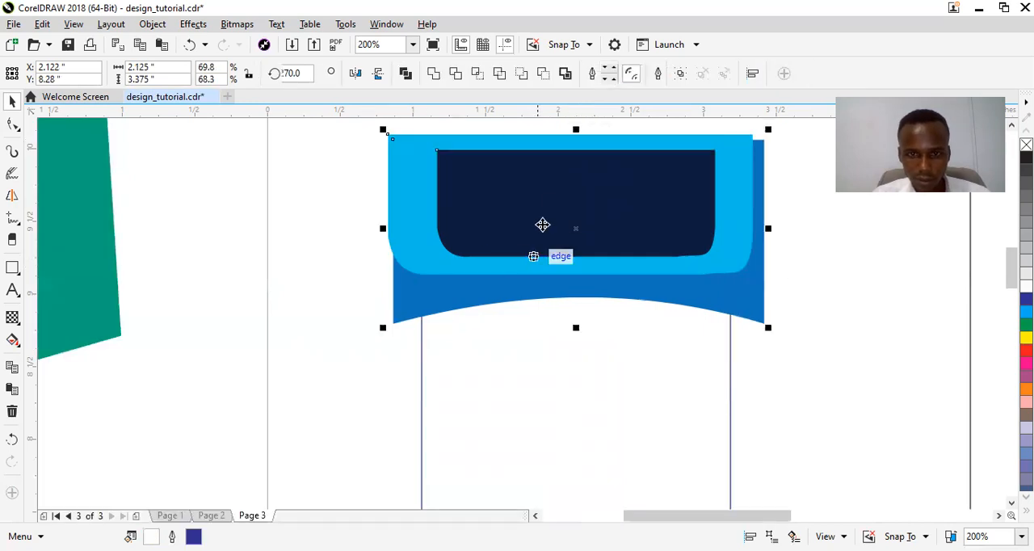
pyautogui.moveTo(571, 213); pyautogui.dragTo(261, 342)
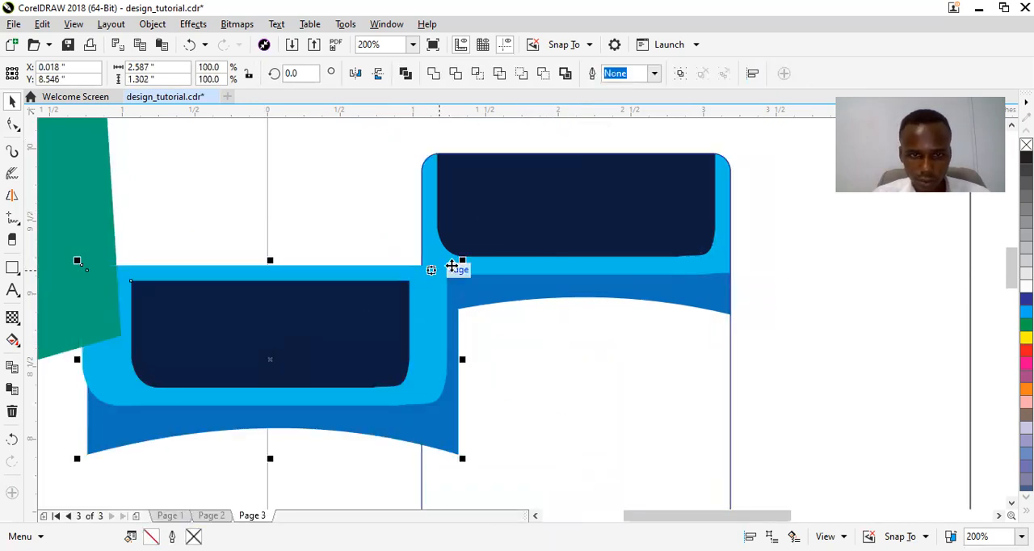
# Scale the pasted header shapes down to about 55% and spread the navy, cyan and blue pieces apart beside the card.
pyautogui.moveTo(462, 260); pyautogui.dragTo(377, 303)
pyautogui.click(303, 273)
pyautogui.moveTo(301, 341); pyautogui.dragTo(201, 347)
pyautogui.click(282, 320)
pyautogui.click(278, 239)
pyautogui.moveTo(267, 241); pyautogui.dragTo(237, 162)
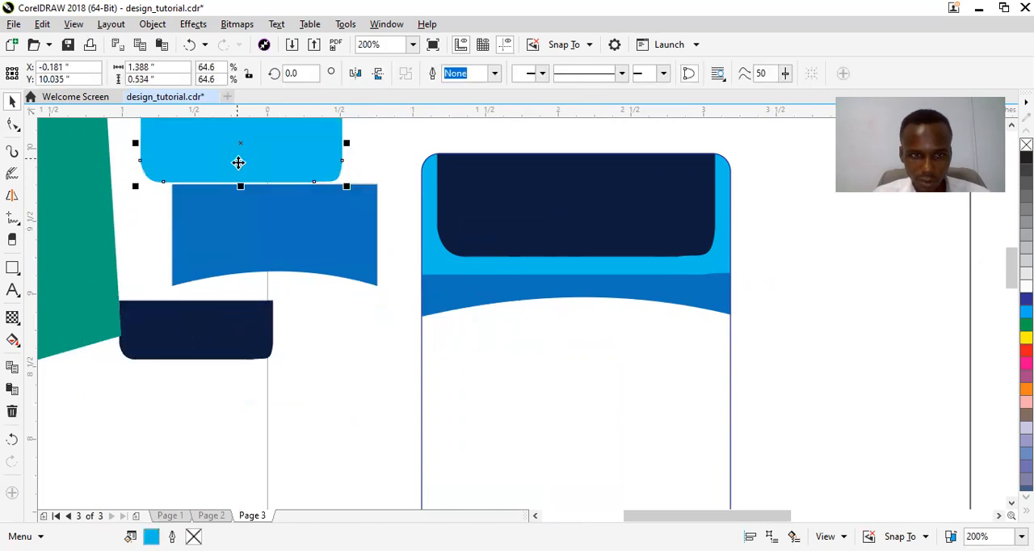
pyautogui.moveTo(252, 231); pyautogui.dragTo(243, 241)
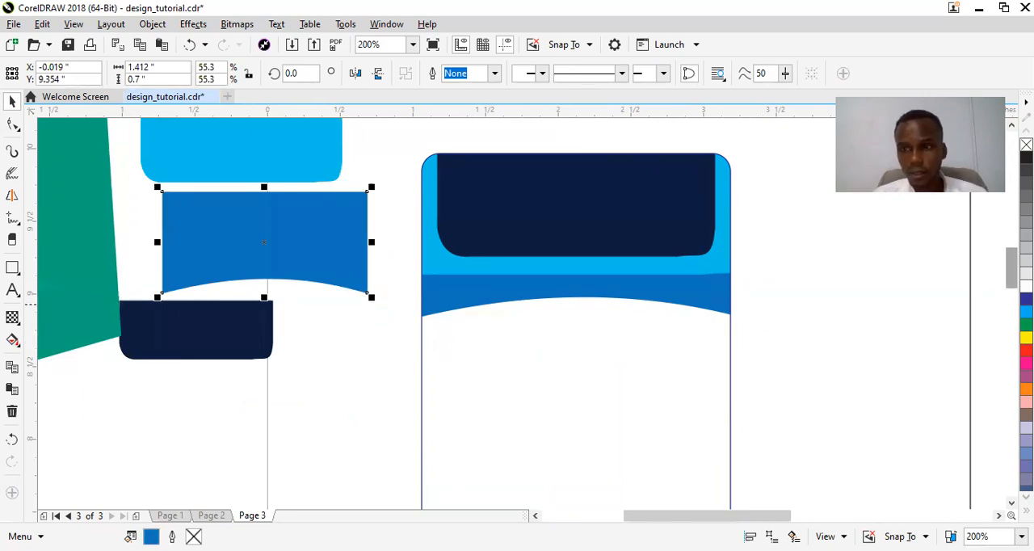
# Reopen the left card's PowerClip for editing, copy the blue header shape into the card's lower half, and shrink it to about 1.44 by 0.72 inches.
pyautogui.scroll(-3, 1011, 267)
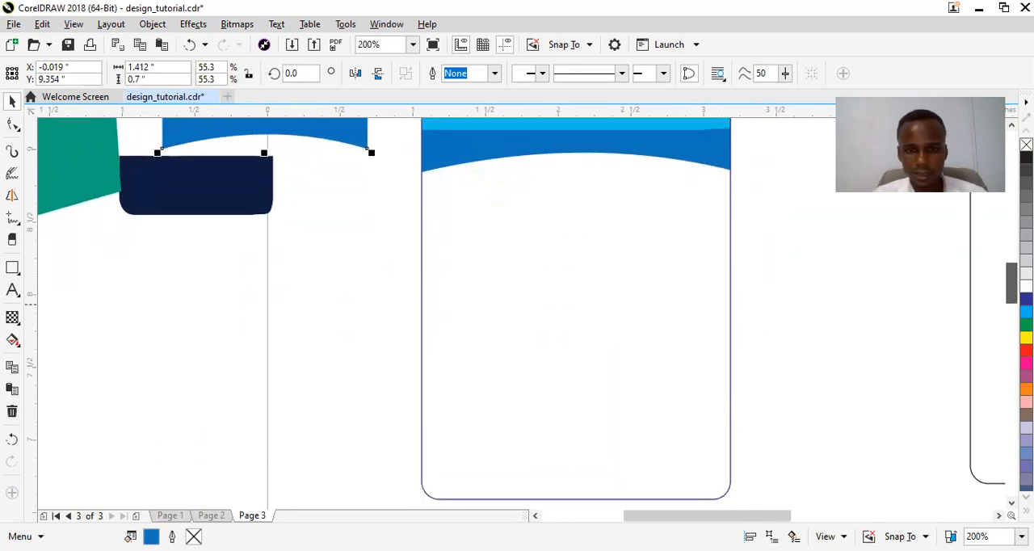
pyautogui.scroll(1, 1011, 278)
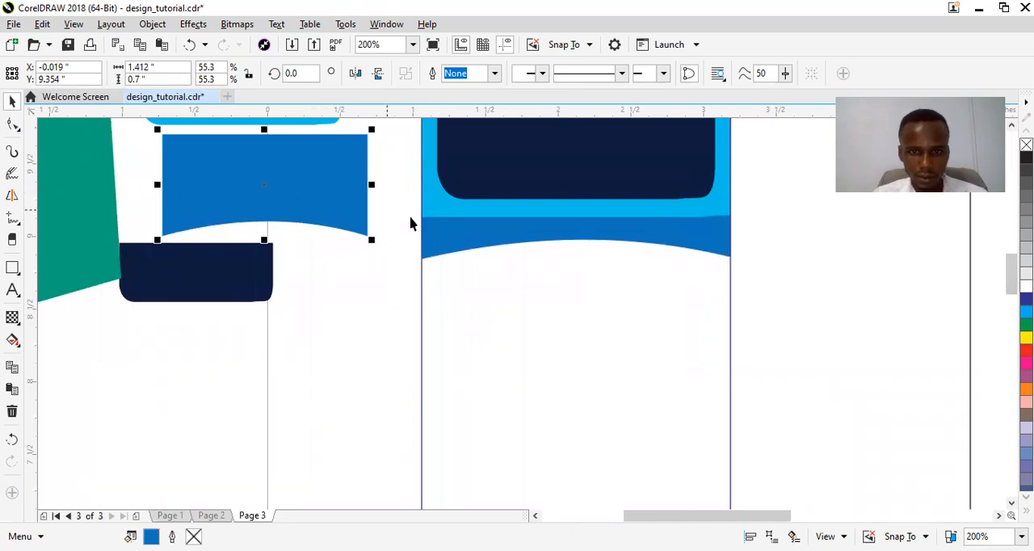
pyautogui.click(504, 253)
pyautogui.rightClick(504, 251)
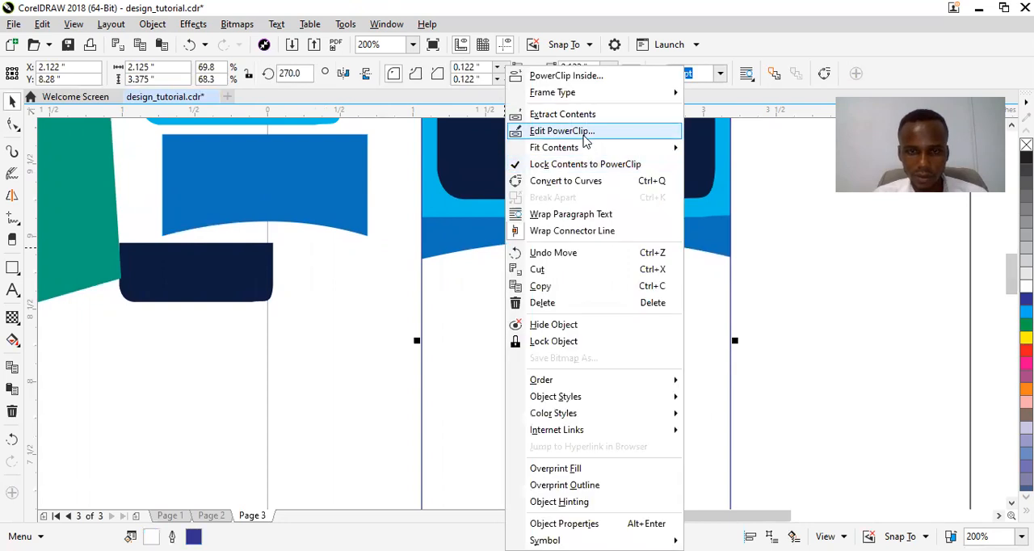
pyautogui.click(562, 131)
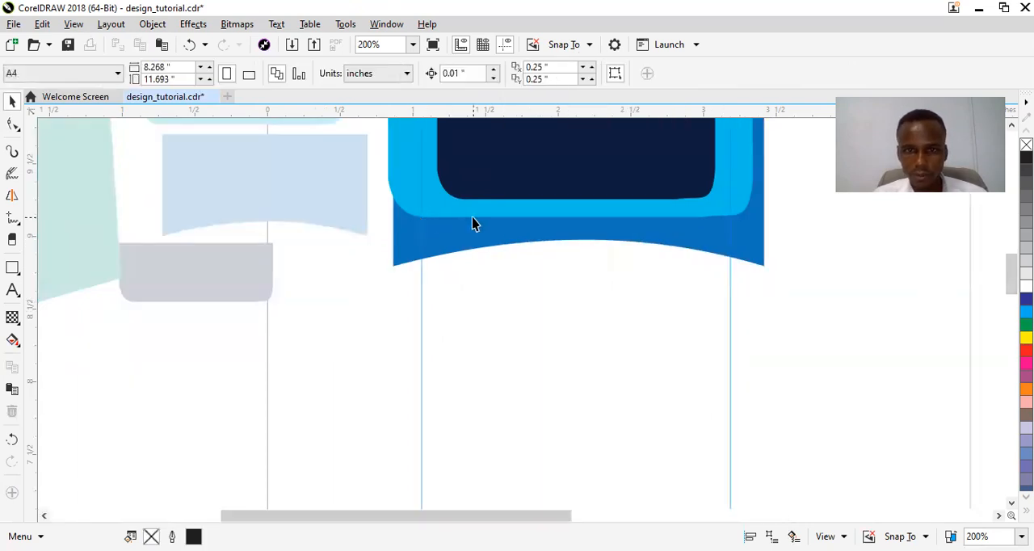
pyautogui.click(495, 233)
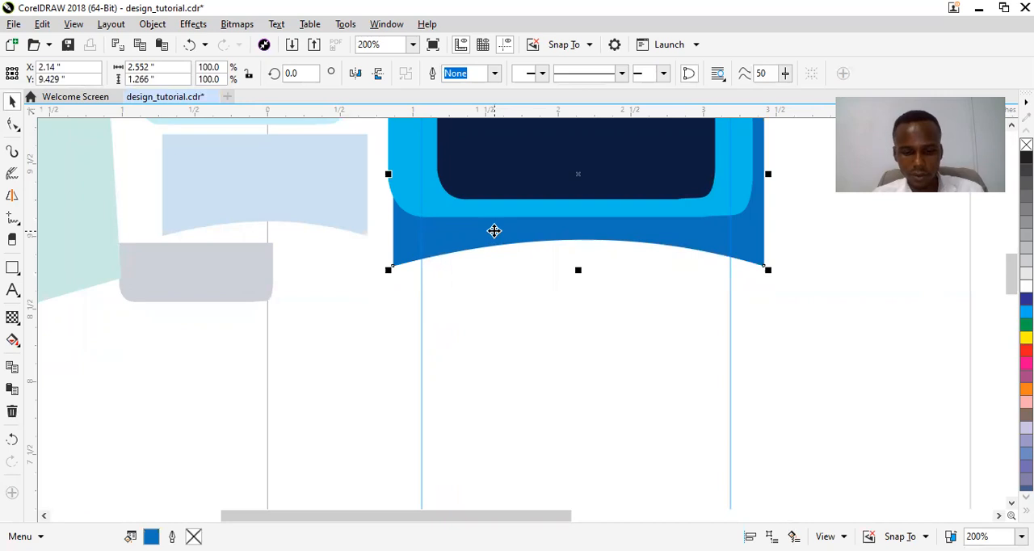
pyautogui.moveTo(494, 234); pyautogui.dragTo(489, 409)
pyautogui.moveTo(1011, 267)
pyautogui.mouseDown()
pyautogui.moveTo(1012, 308)
pyautogui.moveTo(1012, 281)
pyautogui.mouseUp()
pyautogui.moveTo(600, 279); pyautogui.dragTo(596, 342)
pyautogui.moveTo(379, 194); pyautogui.dragTo(419, 234)
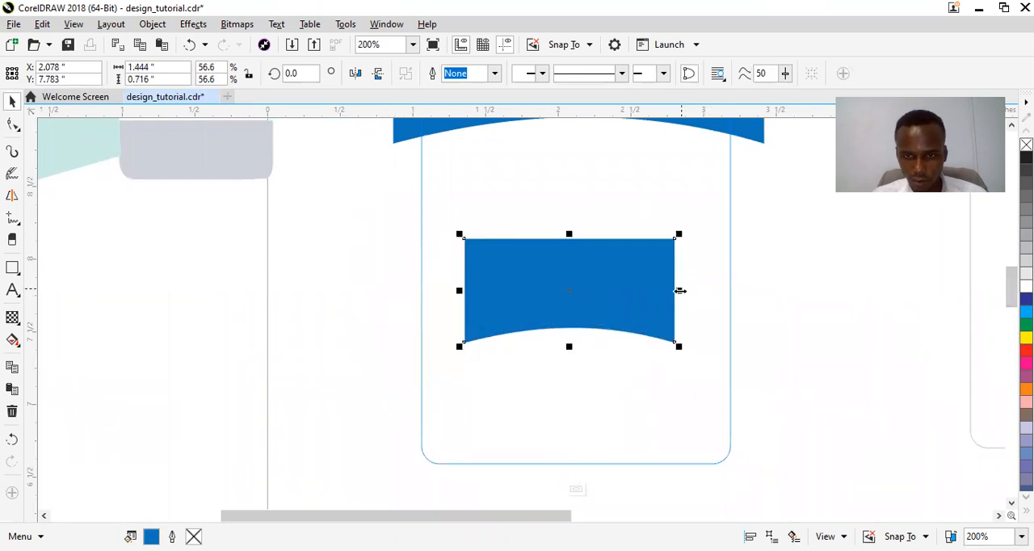
# Stretch the blue copy to about 2.28 inches wide at the card's bottom and mirror it so the curve faces up.
pyautogui.moveTo(681, 291); pyautogui.dragTo(740, 297)
pyautogui.moveTo(649, 294); pyautogui.dragTo(646, 403)
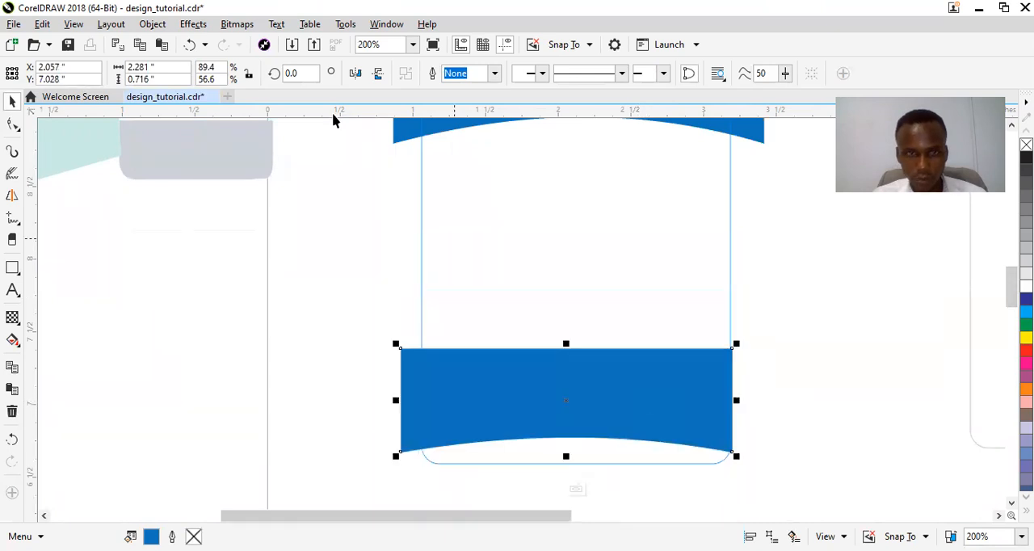
pyautogui.click(357, 74)
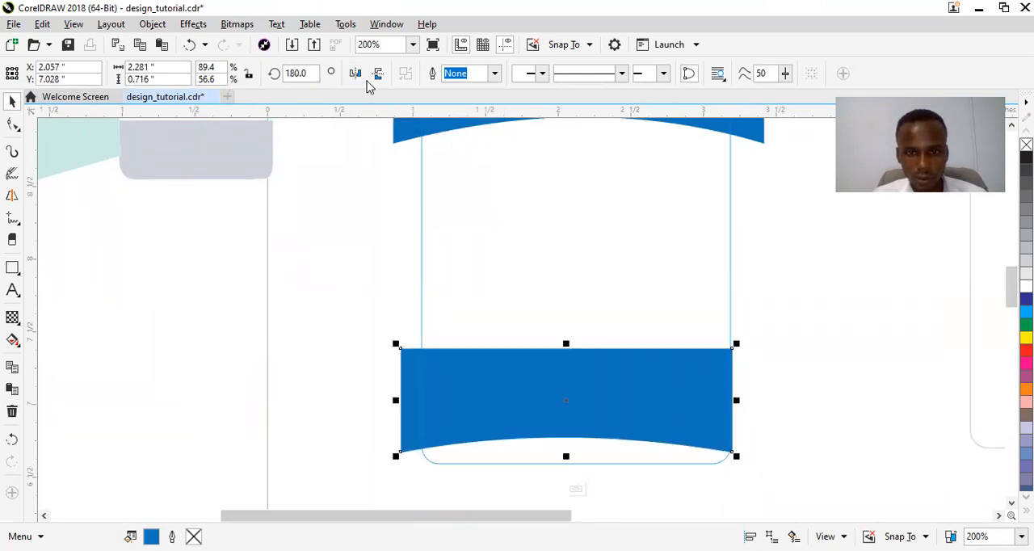
pyautogui.click(382, 79)
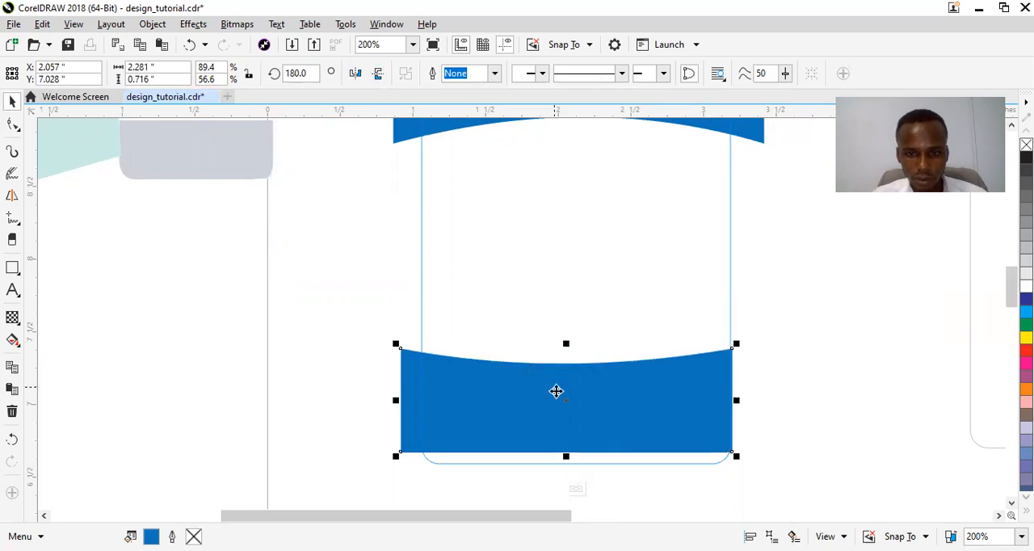
# Resize the flipped blue band to about 2.54 by 0.65 inches and position it across the card's bottom edge.
pyautogui.moveTo(739, 344); pyautogui.dragTo(684, 364)
pyautogui.moveTo(621, 418); pyautogui.dragTo(628, 423)
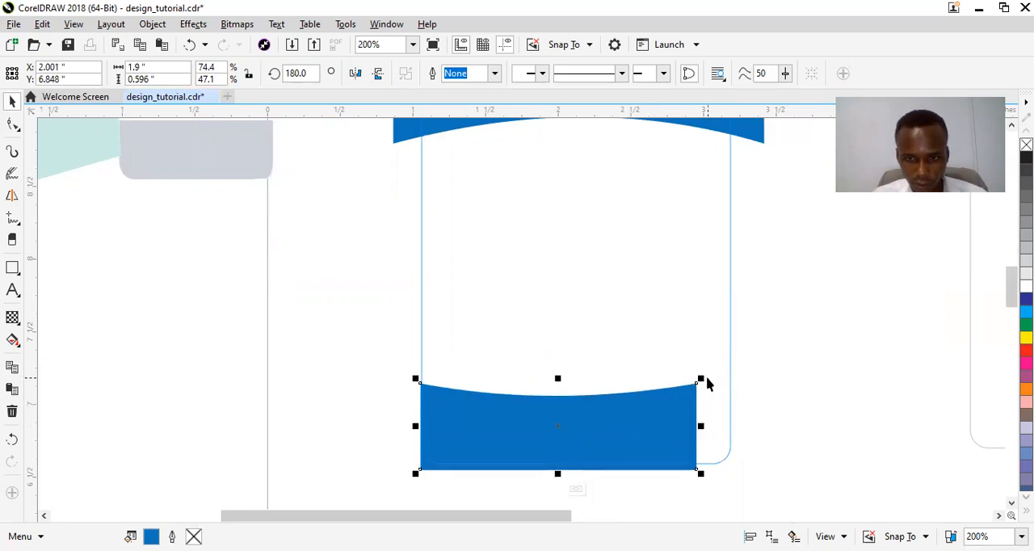
pyautogui.moveTo(703, 377)
pyautogui.mouseDown()
pyautogui.moveTo(695, 391)
pyautogui.moveTo(705, 388)
pyautogui.mouseUp()
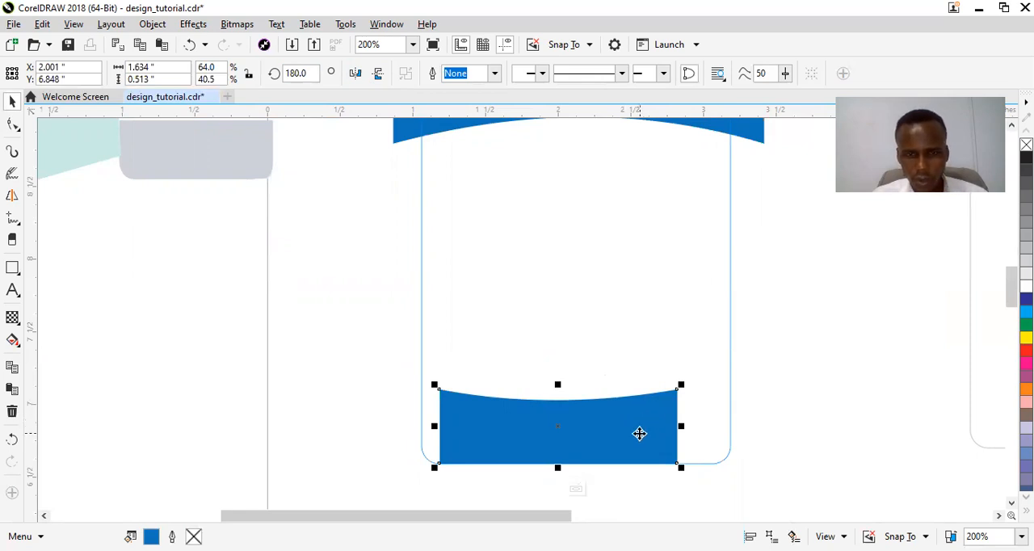
pyautogui.moveTo(655, 433); pyautogui.dragTo(747, 450)
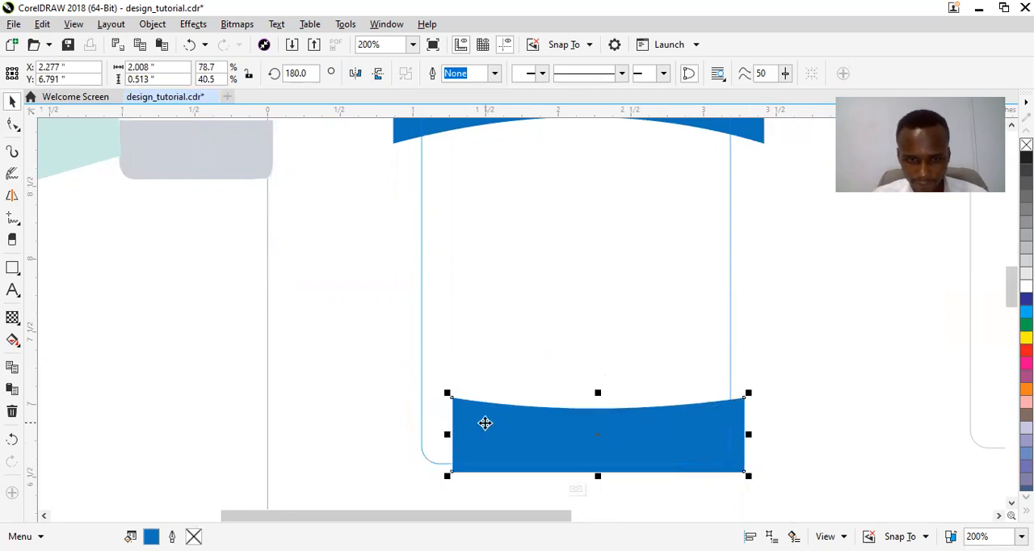
pyautogui.moveTo(445, 395); pyautogui.dragTo(397, 392)
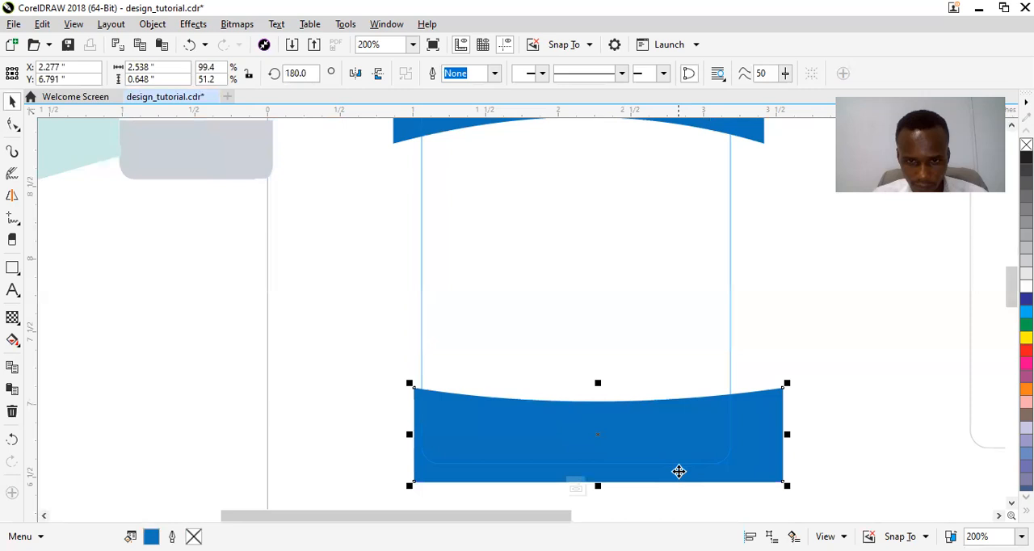
pyautogui.moveTo(671, 455)
pyautogui.mouseDown()
pyautogui.moveTo(666, 467)
pyautogui.moveTo(656, 459)
pyautogui.mouseUp()
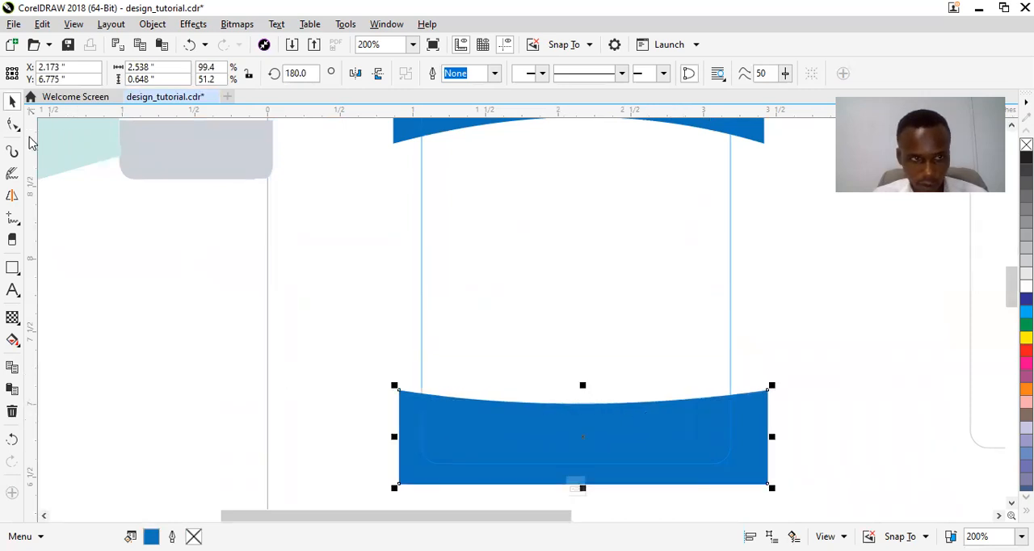
# Lower the blue band's two upper corner nodes and pull its curve handles down for a deeper dip, making it about 0.51 inches high.
pyautogui.click(13, 126)
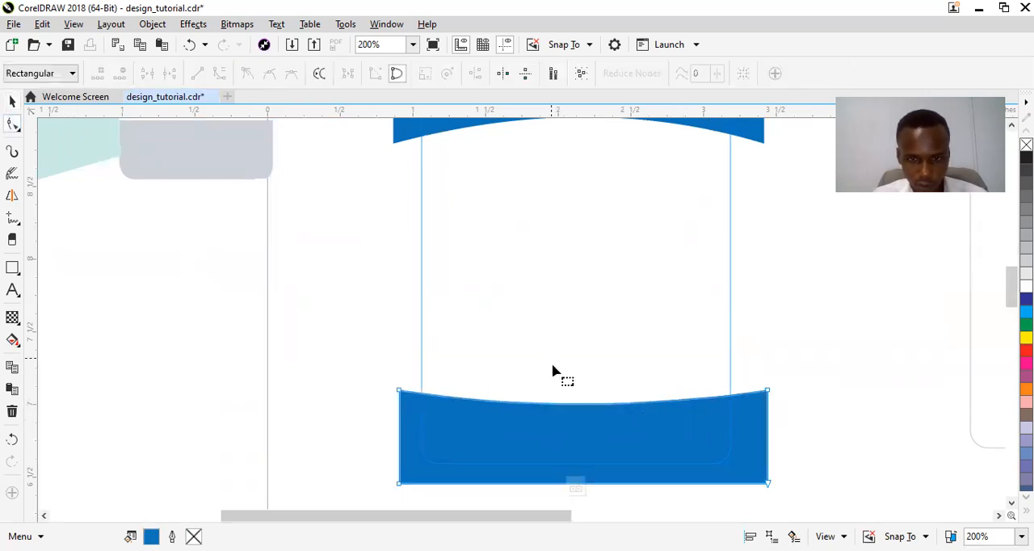
pyautogui.click(768, 392)
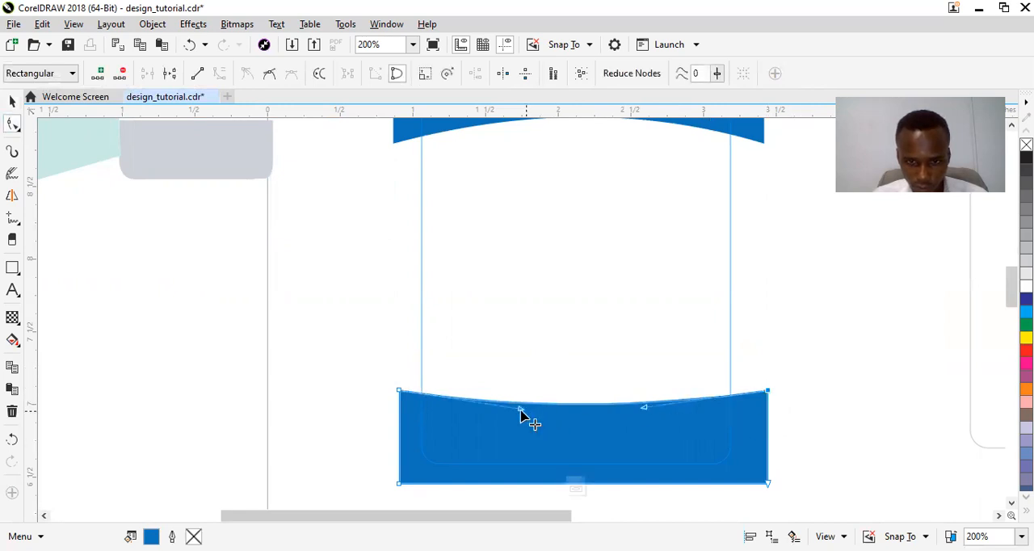
pyautogui.moveTo(401, 395); pyautogui.dragTo(404, 417)
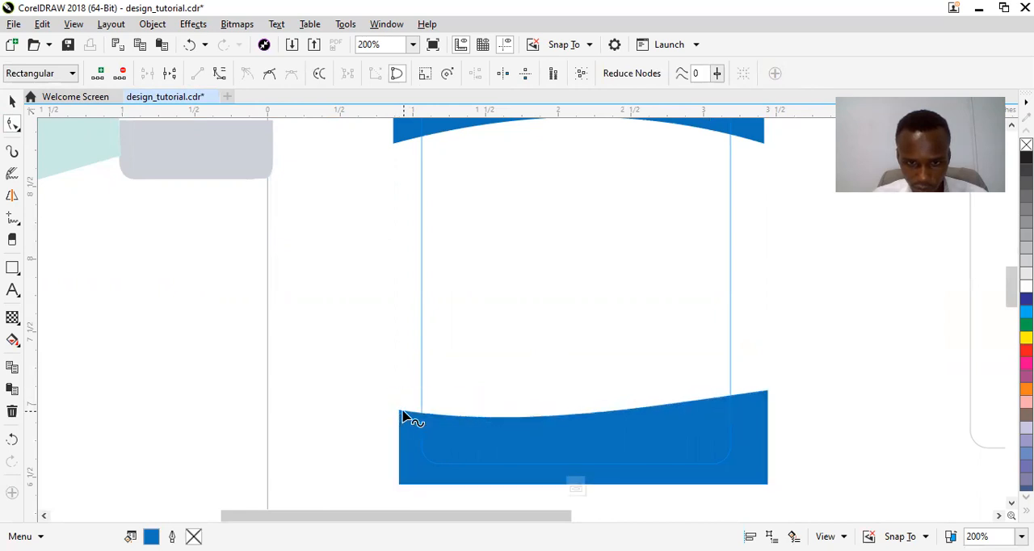
pyautogui.click(768, 393)
pyautogui.moveTo(769, 396); pyautogui.dragTo(767, 413)
pyautogui.moveTo(518, 429); pyautogui.dragTo(510, 447)
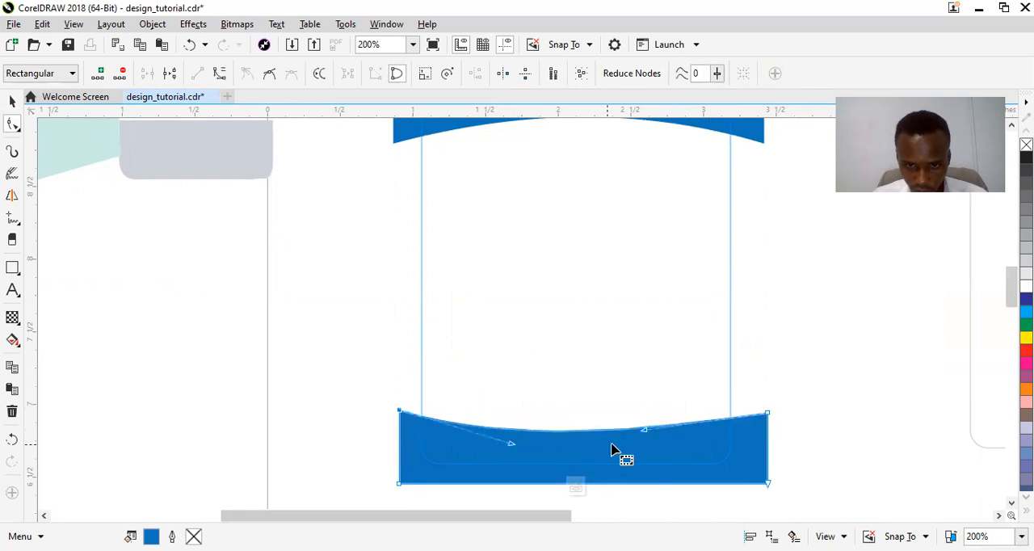
pyautogui.moveTo(645, 431); pyautogui.dragTo(645, 443)
pyautogui.press('space')
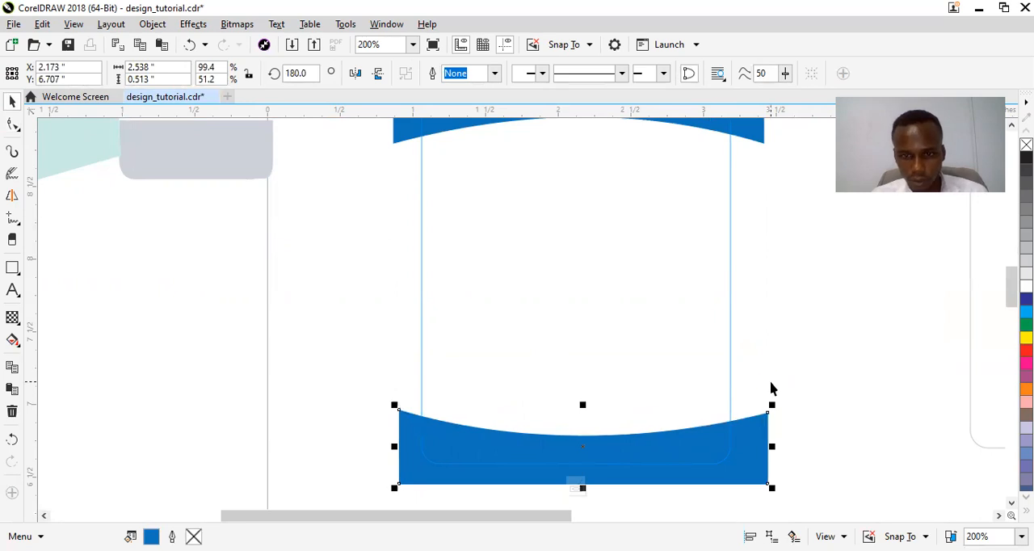
# Duplicate the blue footer band, nudge the copy slightly up, and copy the header's cyan fill onto it.
pyautogui.press('Up')
pyautogui.press('Up')
pyautogui.press('Up')
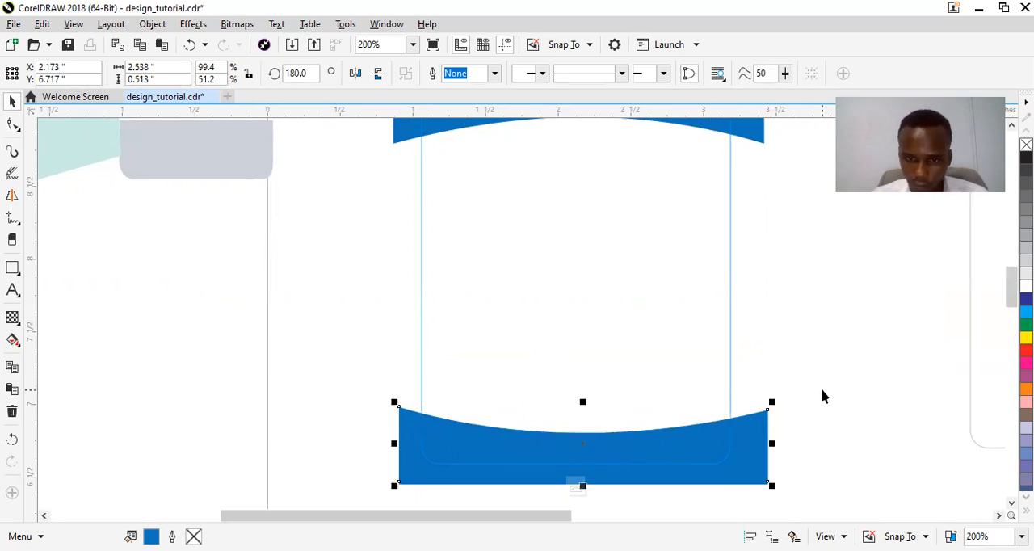
pyautogui.scroll(2, 770, 198)
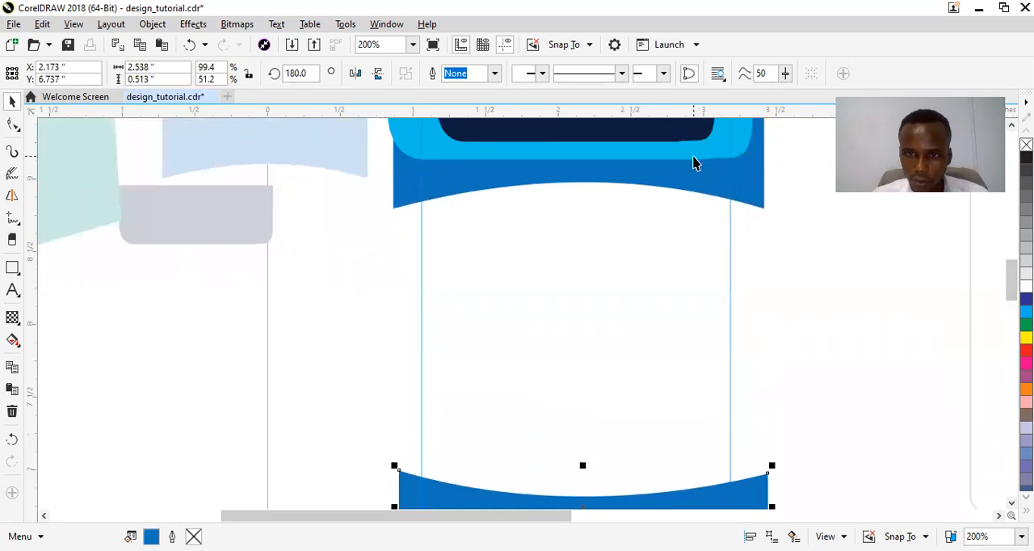
pyautogui.click(692, 158)
pyautogui.moveTo(692, 156); pyautogui.dragTo(694, 469)
pyautogui.click(759, 389)
pyautogui.moveTo(1006, 301); pyautogui.dragTo(1006, 314)
pyautogui.click(478, 332)
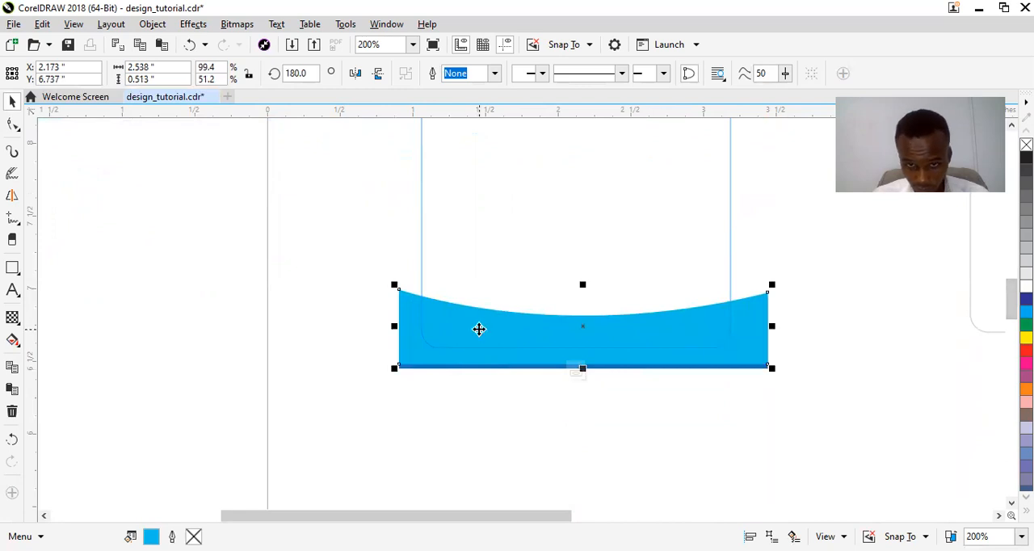
# Nudge the cyan band further up and bring the blue band in front of it to leave a thin cyan edge.
pyautogui.press('Up')
pyautogui.press('Up')
pyautogui.press('Up')
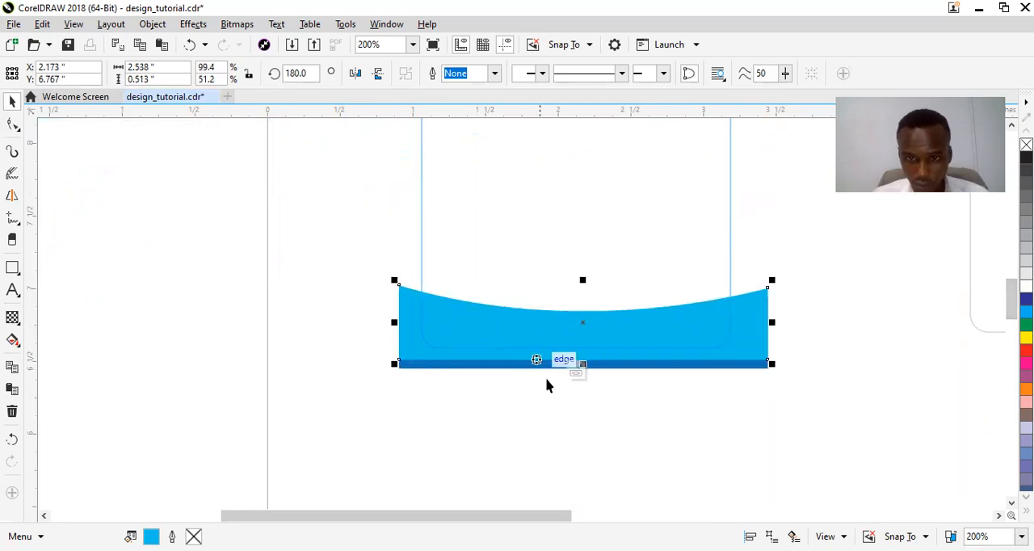
pyautogui.click(627, 365)
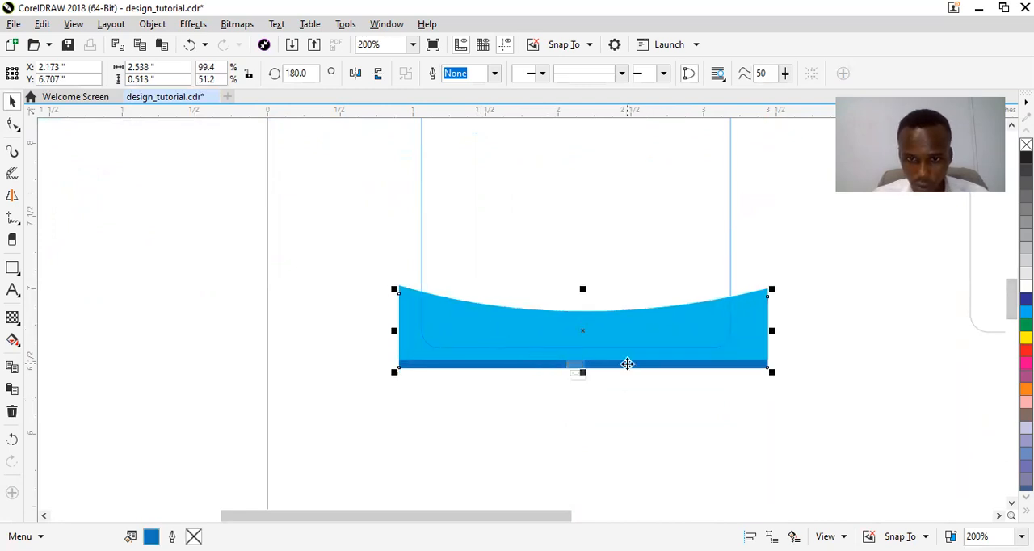
pyautogui.rightClick(627, 364)
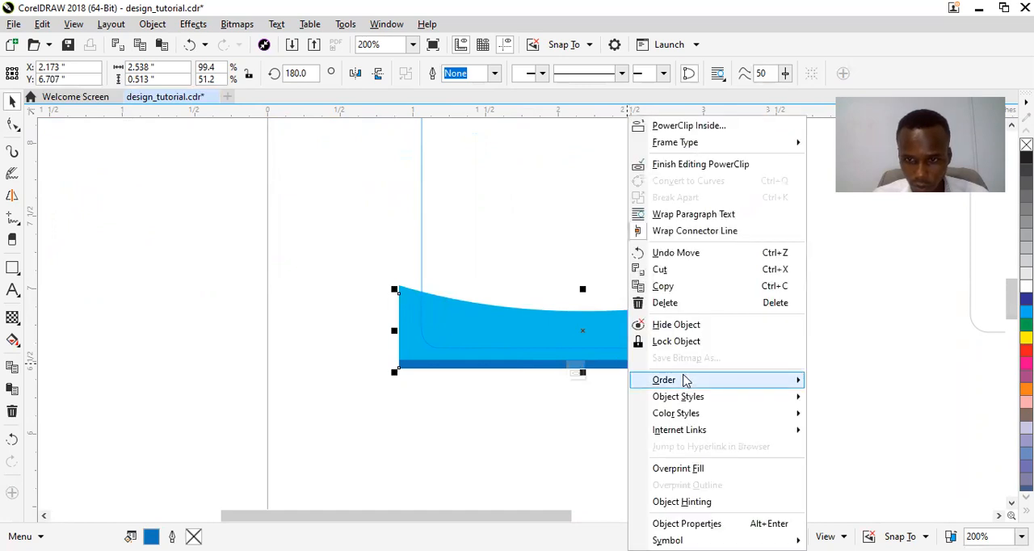
pyautogui.moveTo(685, 380)
pyautogui.click(840, 421)
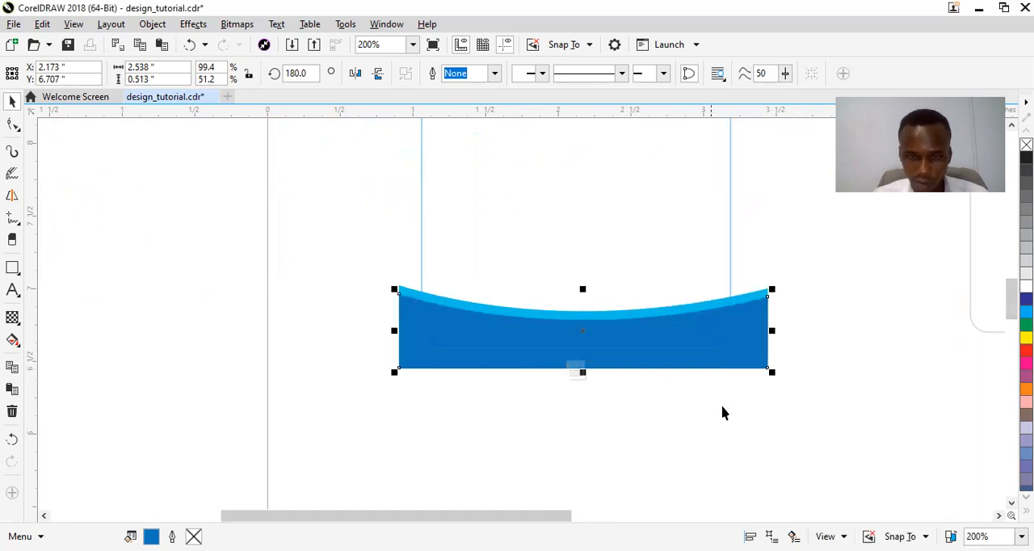
# Select both footer bands and nudge them up together by about 0.05 inches.
pyautogui.scroll(2, 583, 324)
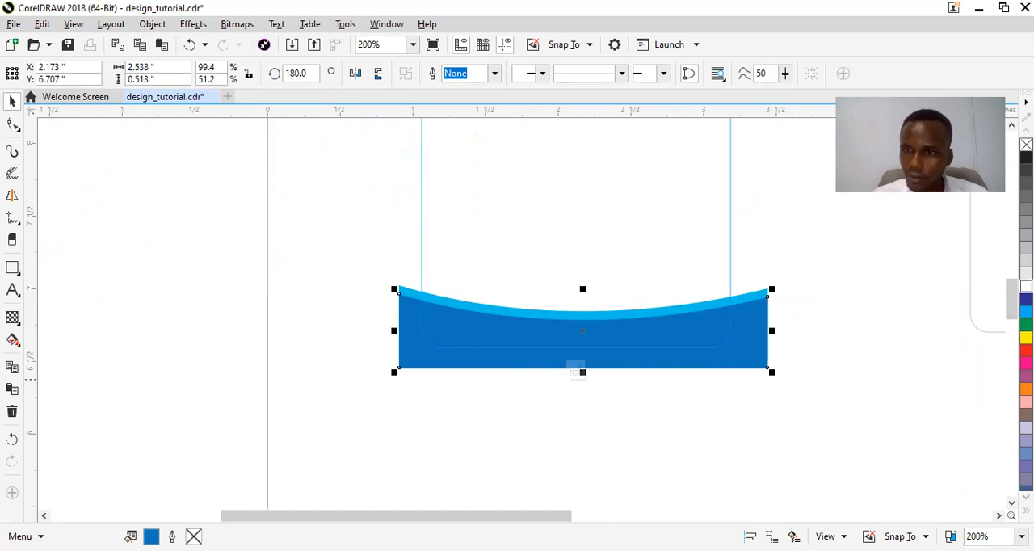
pyautogui.scroll(2, 582, 323)
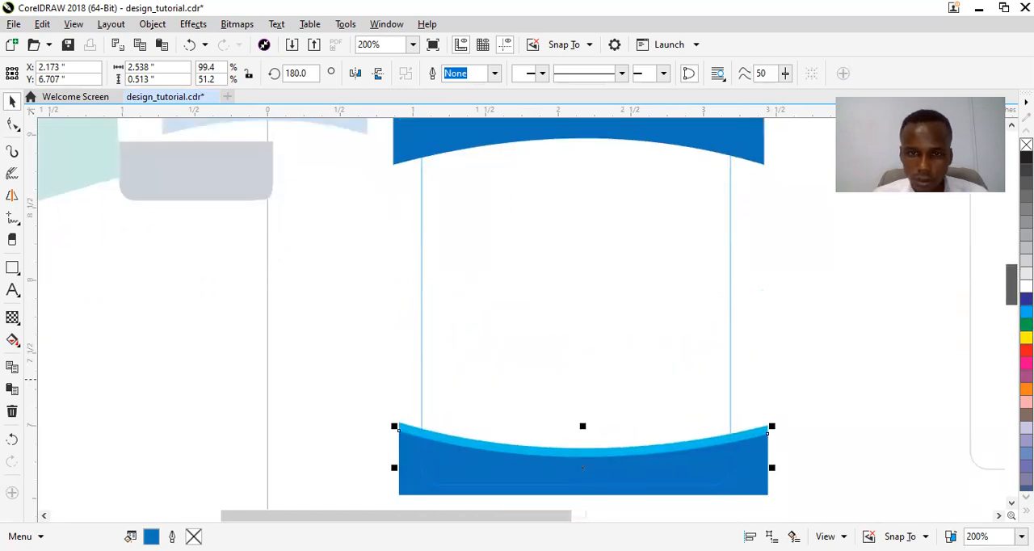
pyautogui.scroll(-1, 583, 323)
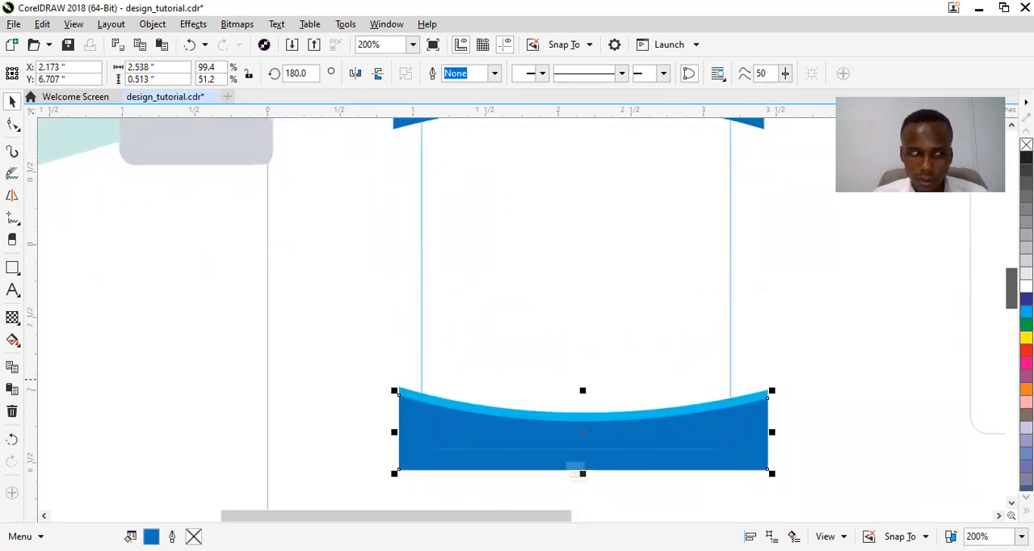
pyautogui.scroll(-3, 583, 364)
pyautogui.click(354, 260)
pyautogui.moveTo(354, 261); pyautogui.dragTo(852, 427)
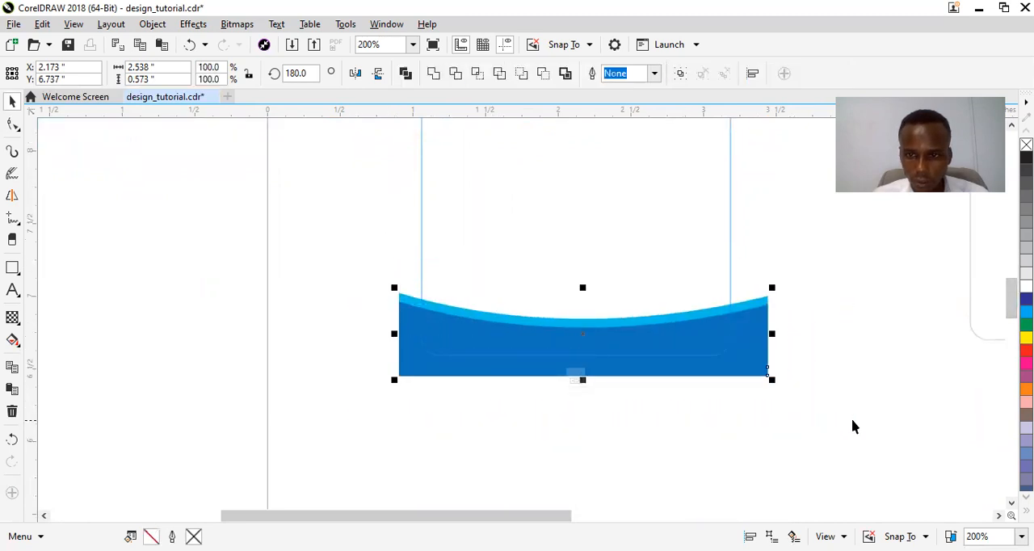
pyautogui.press('Up')
pyautogui.press('Up')
pyautogui.press('Up')
pyautogui.press('Up')
pyautogui.press('Up')
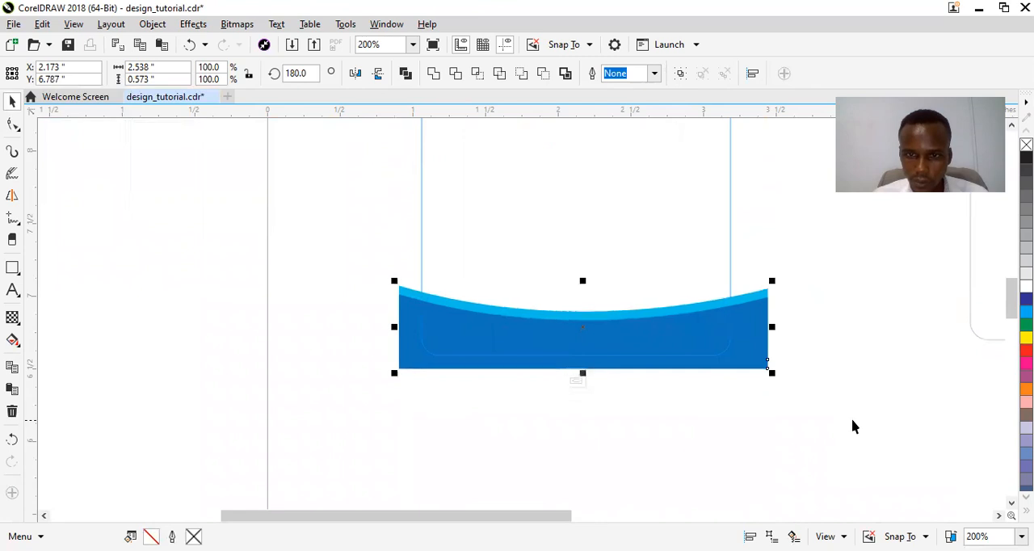
pyautogui.click(268, 281)
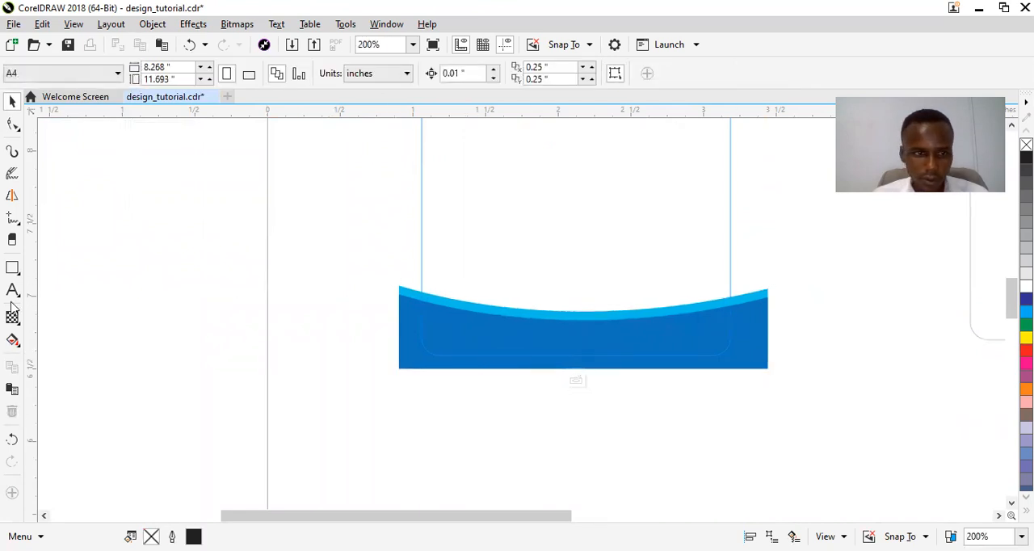
# Draw a rectangle about 2.92 by 0.38 inches across the footer bands and shift it slightly down over the card's bottom edge.
pyautogui.click(13, 269)
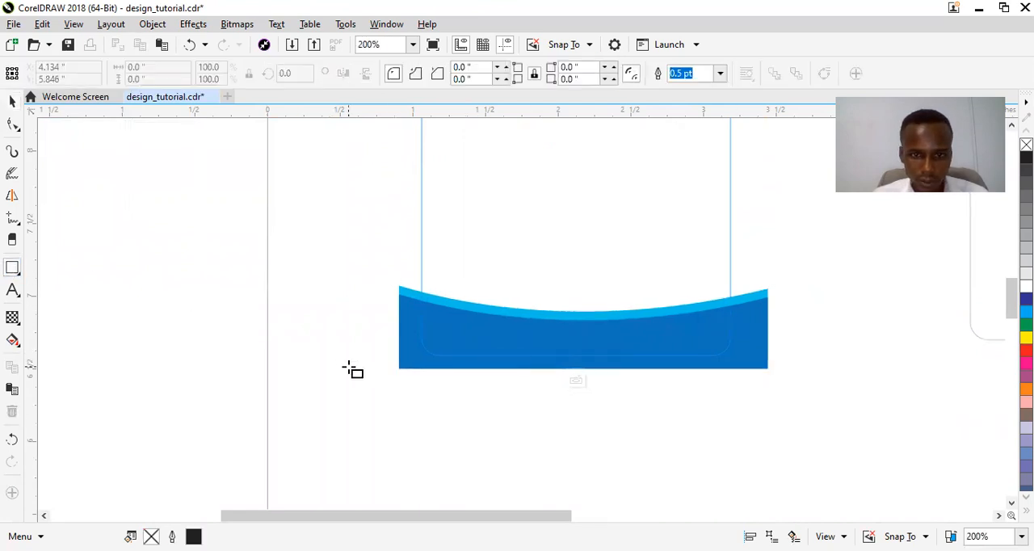
pyautogui.moveTo(563, 356)
pyautogui.mouseDown()
pyautogui.moveTo(732, 395)
pyautogui.moveTo(805, 388)
pyautogui.moveTo(800, 377)
pyautogui.mouseUp()
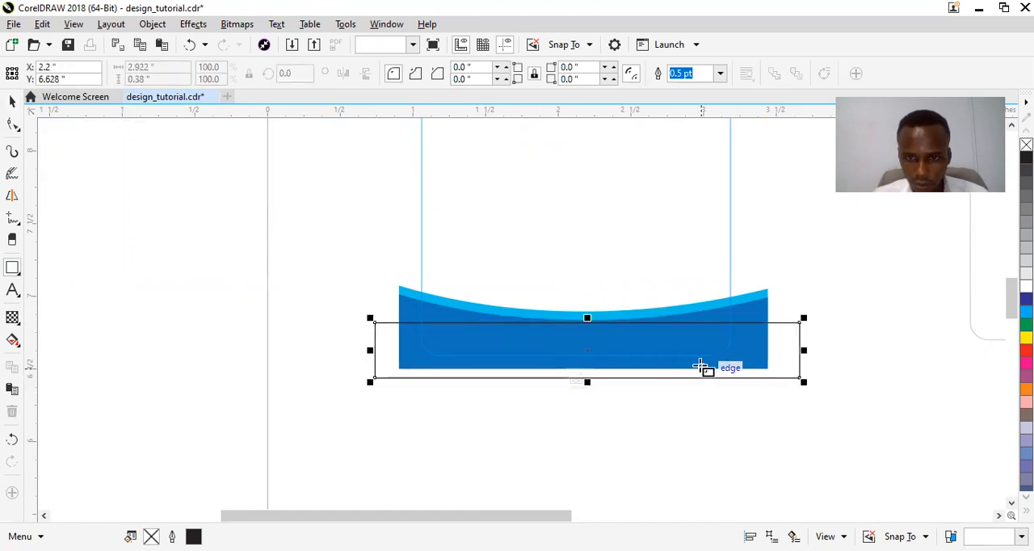
pyautogui.press('space')
pyautogui.moveTo(691, 348); pyautogui.dragTo(696, 356)
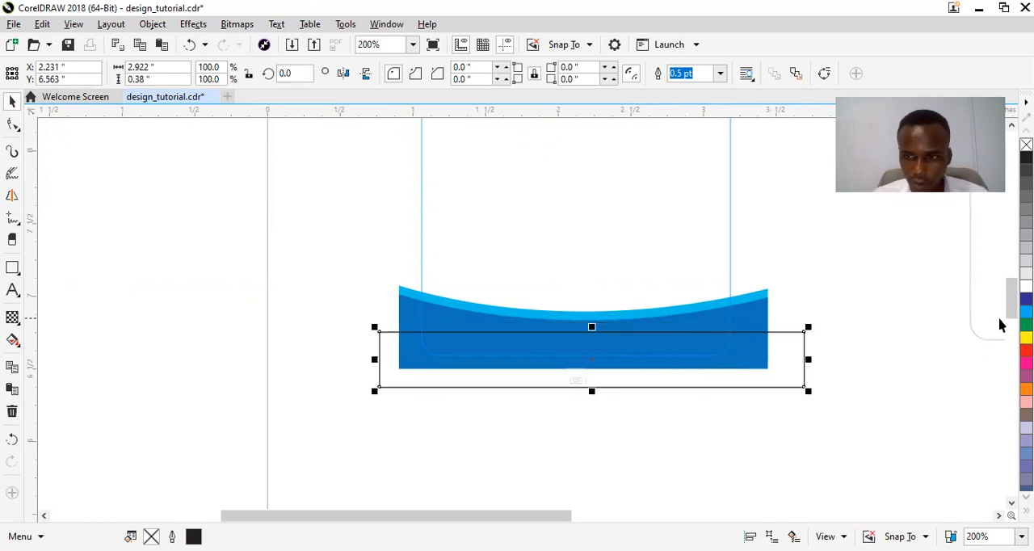
# Copy the header's navy fill onto the footer rectangle using a temporary duplicate of the navy header shape, and delete that duplicate.
pyautogui.moveTo(1012, 311); pyautogui.dragTo(1011, 292)
pyautogui.click(540, 140)
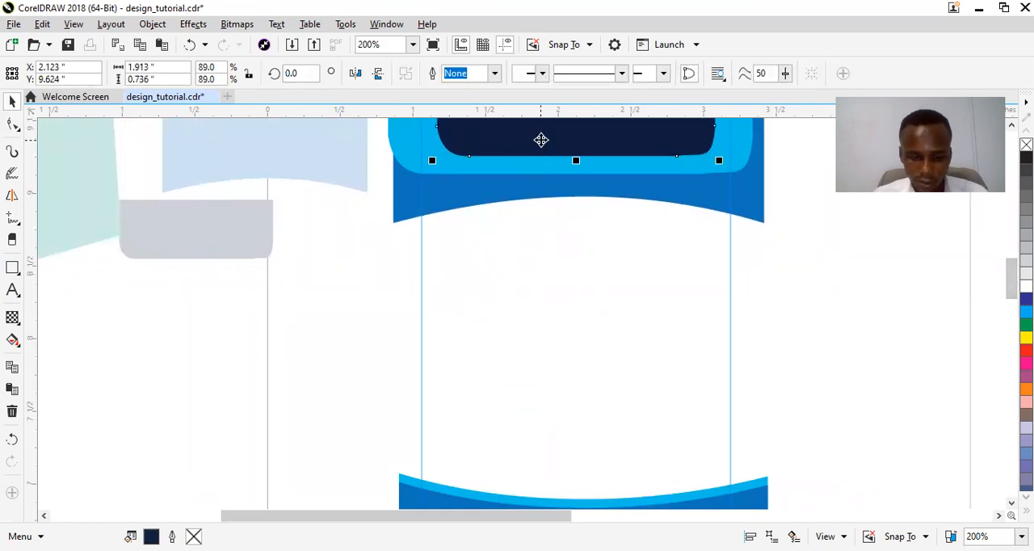
pyautogui.moveTo(542, 144); pyautogui.dragTo(471, 425)
pyautogui.moveTo(1011, 288); pyautogui.dragTo(1012, 309)
pyautogui.moveTo(508, 187); pyautogui.dragTo(495, 343)
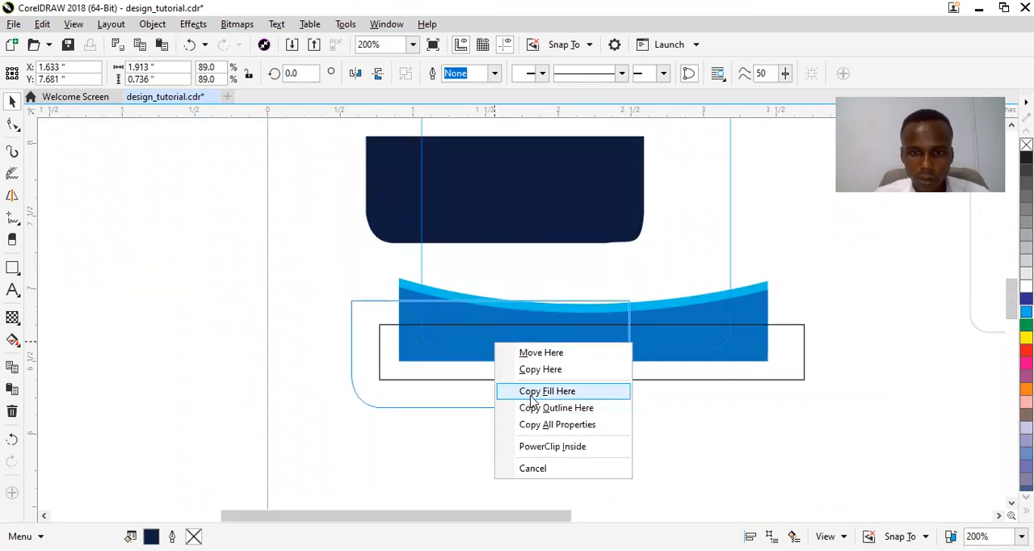
pyautogui.click(532, 392)
pyautogui.click(496, 222)
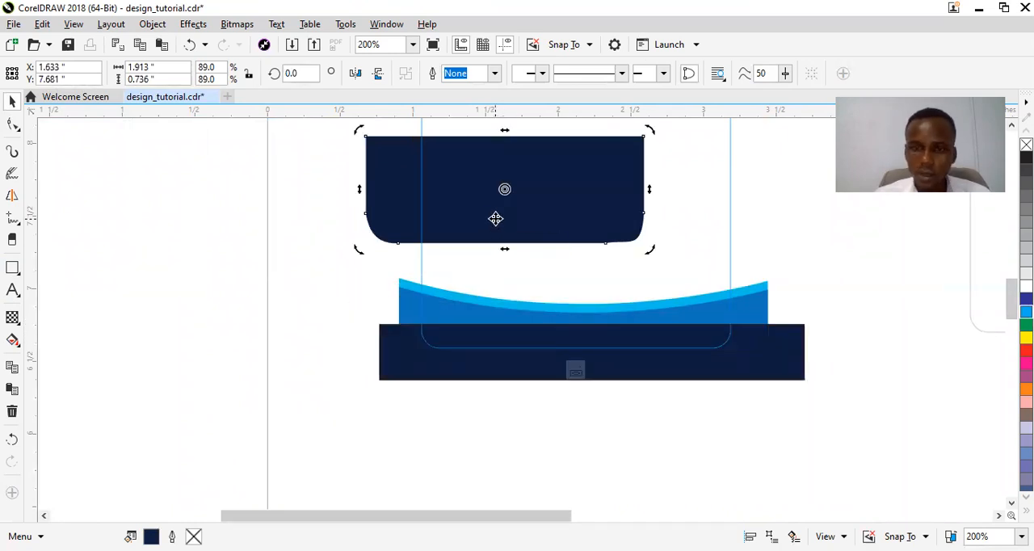
pyautogui.press('Delete')
# Finish editing the clipped contents with the navy footer rectangle kept inside the card outline.
pyautogui.click(720, 363)
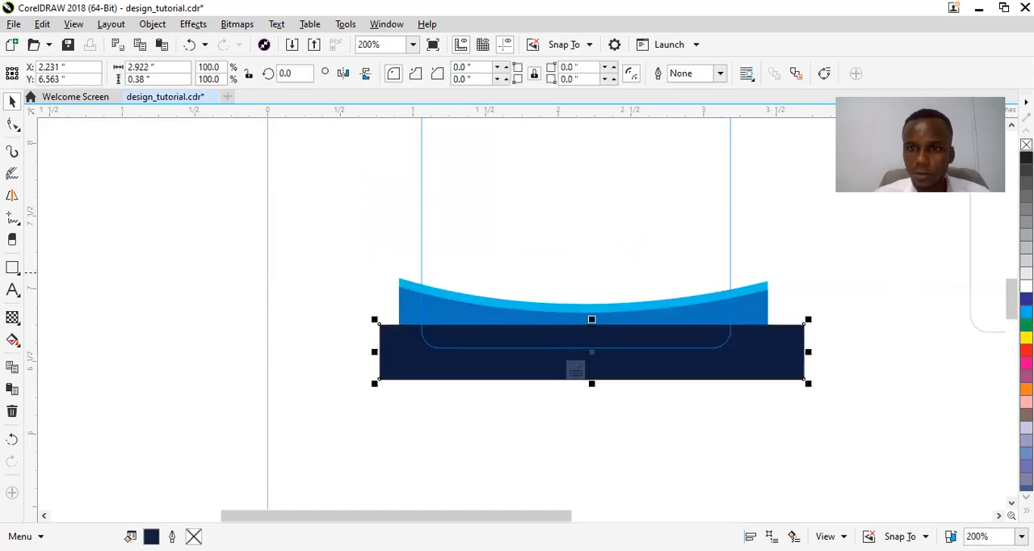
pyautogui.click(663, 342)
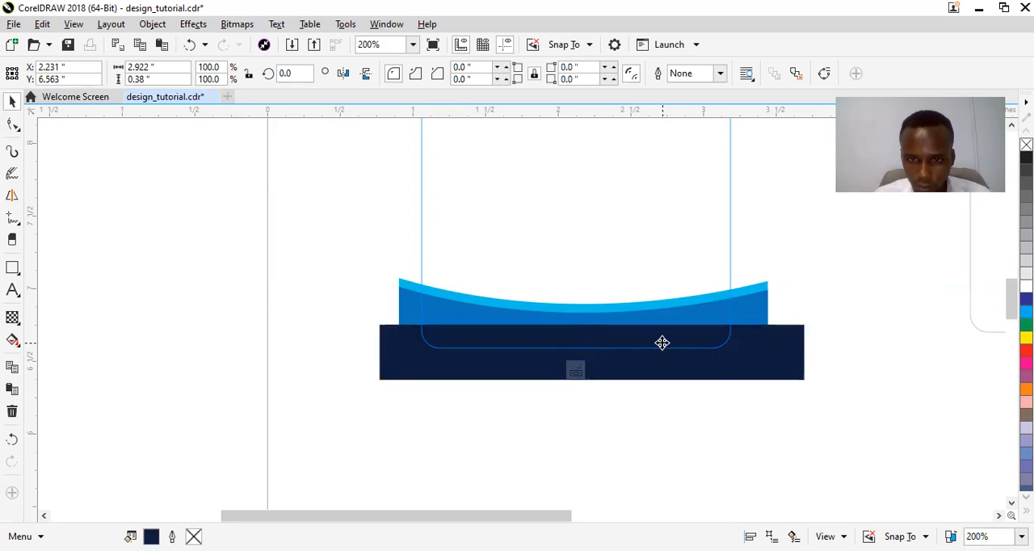
pyautogui.click(663, 343)
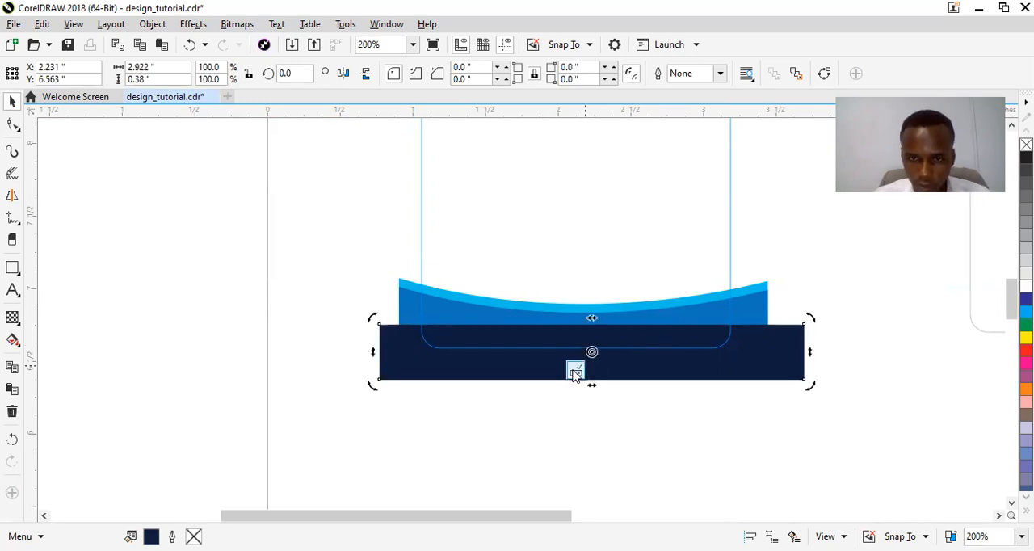
# Draw a circle about 1.146 inches across, horizontally centred over the header's lower edge, with a white fill and dark blue outline.
pyautogui.moveTo(1012, 295); pyautogui.dragTo(1012, 275)
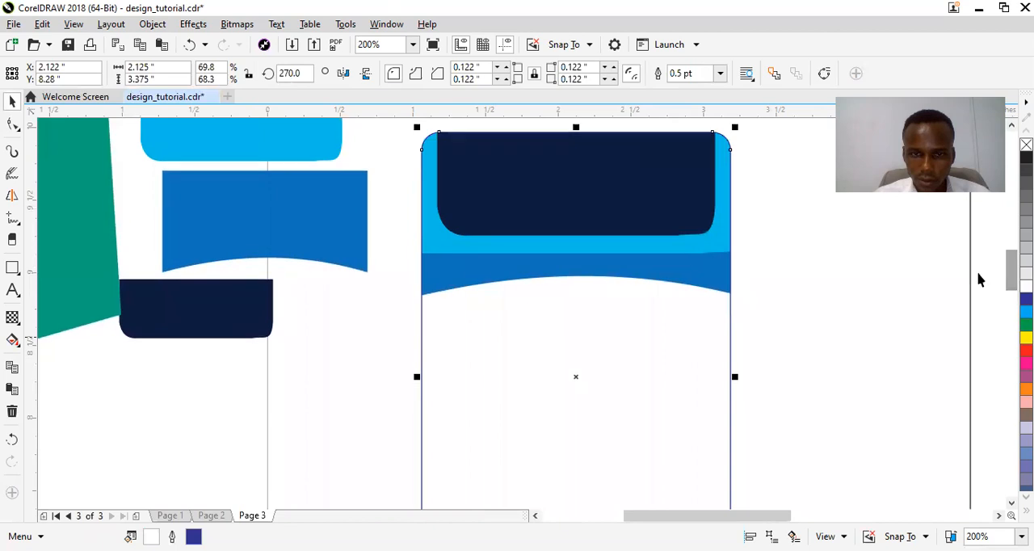
pyautogui.click(17, 271)
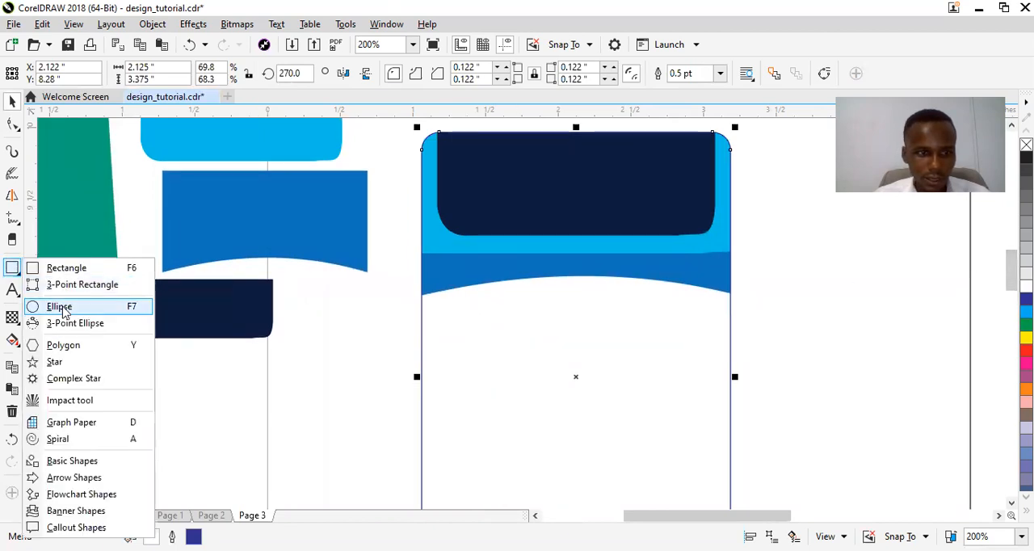
pyautogui.click(63, 309)
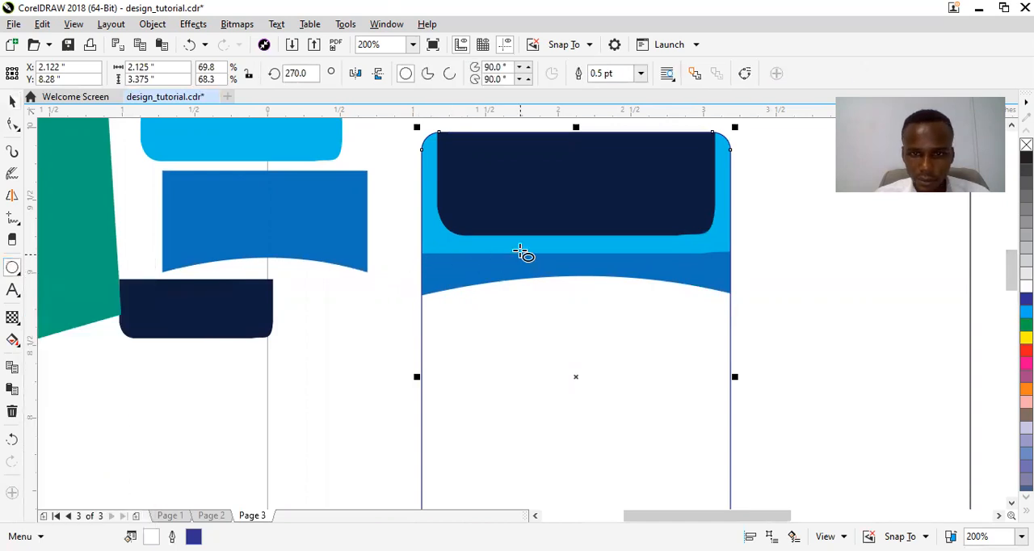
pyautogui.moveTo(520, 250); pyautogui.dragTo(637, 409)
pyautogui.moveTo(614, 346); pyautogui.dragTo(581, 335)
pyautogui.press('Delete')
pyautogui.press('space')
pyautogui.moveTo(656, 412); pyautogui.dragTo(662, 418)
pyautogui.moveTo(586, 354); pyautogui.dragTo(593, 358)
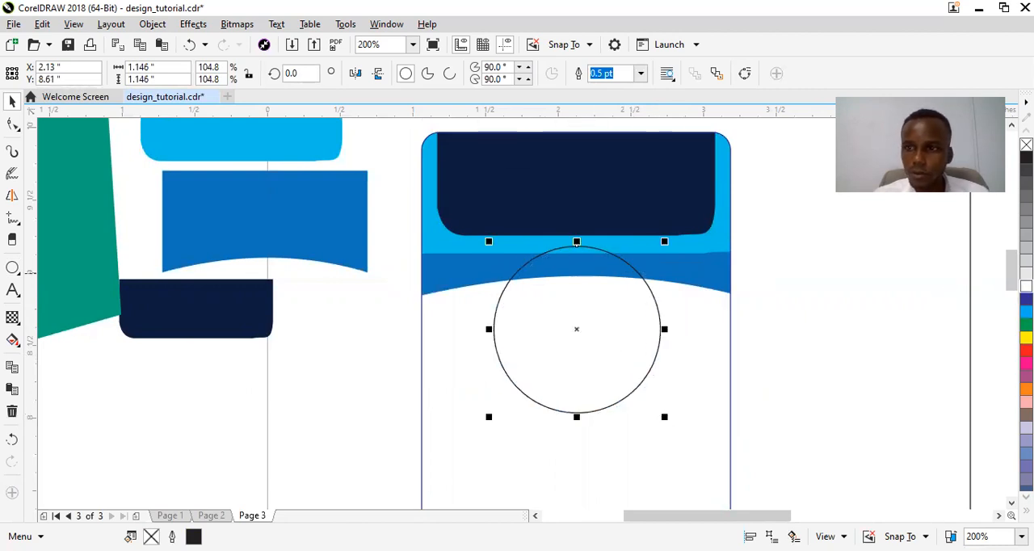
pyautogui.click(1026, 286)
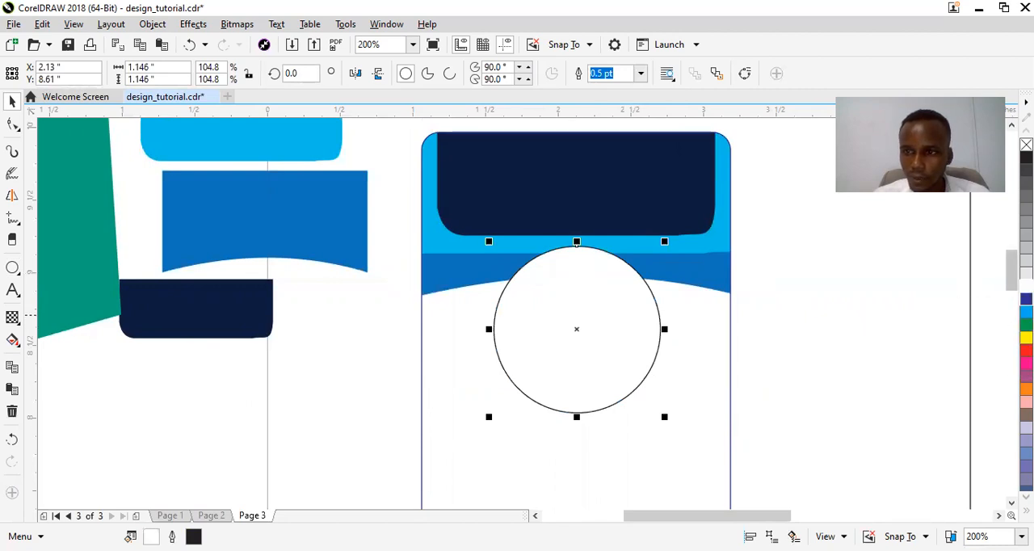
pyautogui.rightClick(1026, 299)
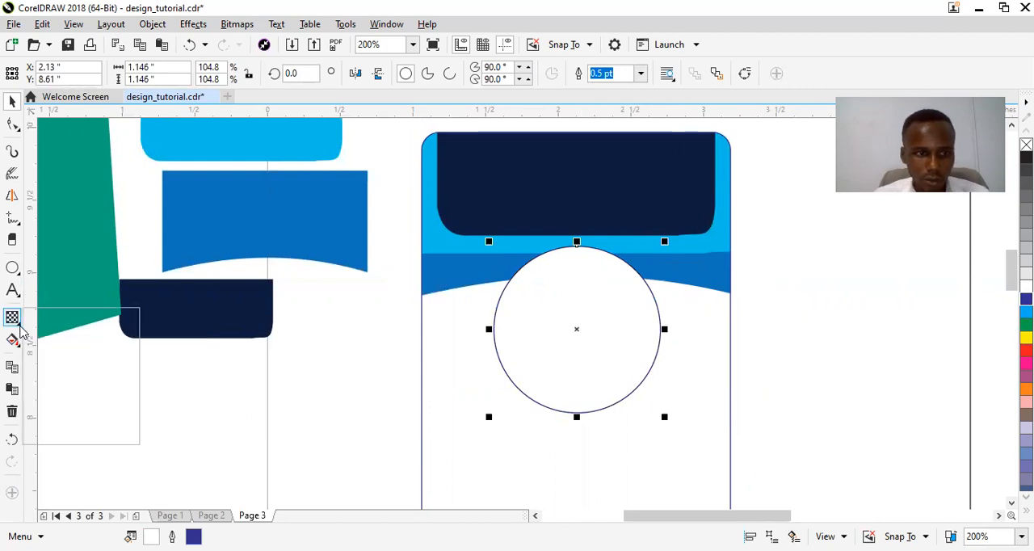
# Add a drop shadow to the white circle running from its top edge to its bottom, and remove the circle's outline.
pyautogui.click(72, 335)
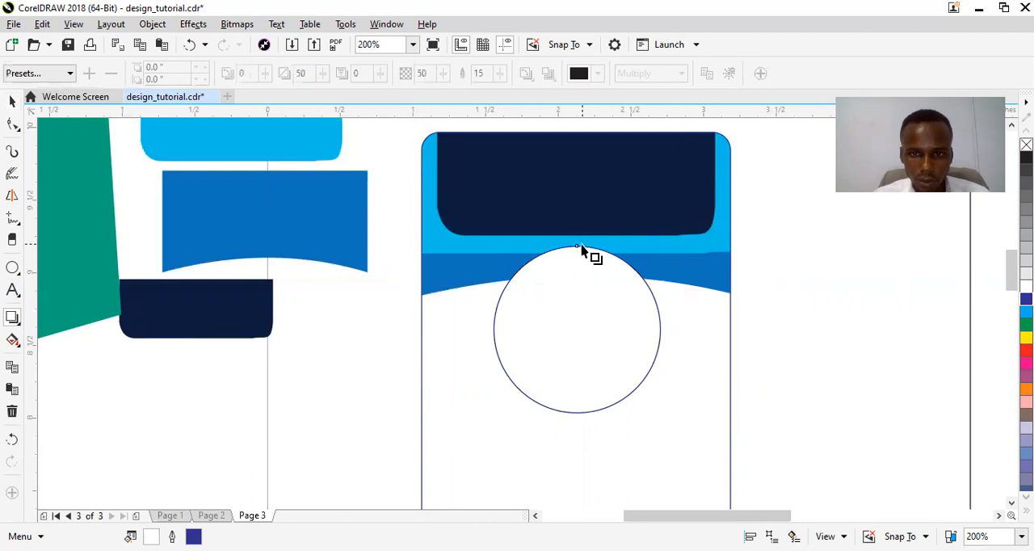
pyautogui.moveTo(579, 247); pyautogui.dragTo(576, 421)
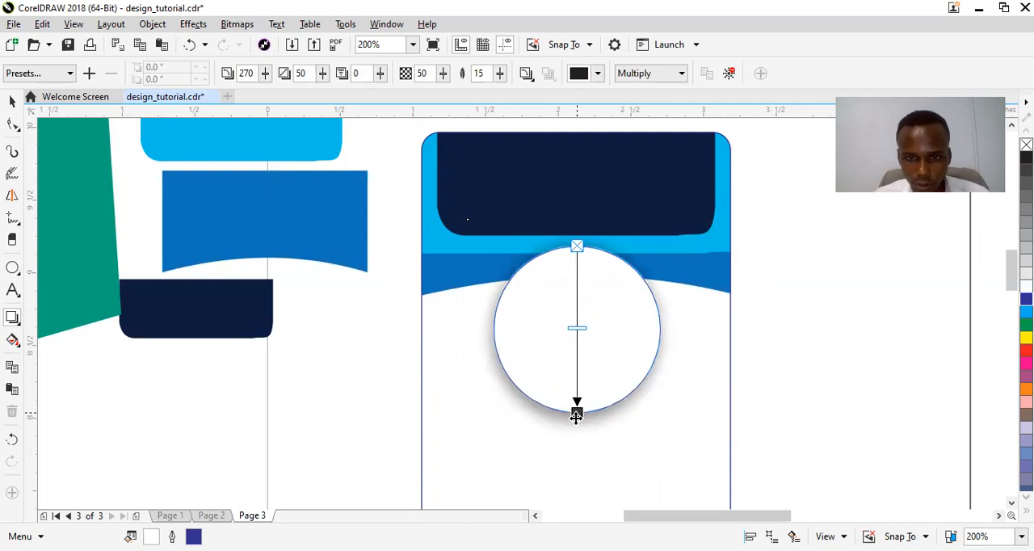
pyautogui.press('space')
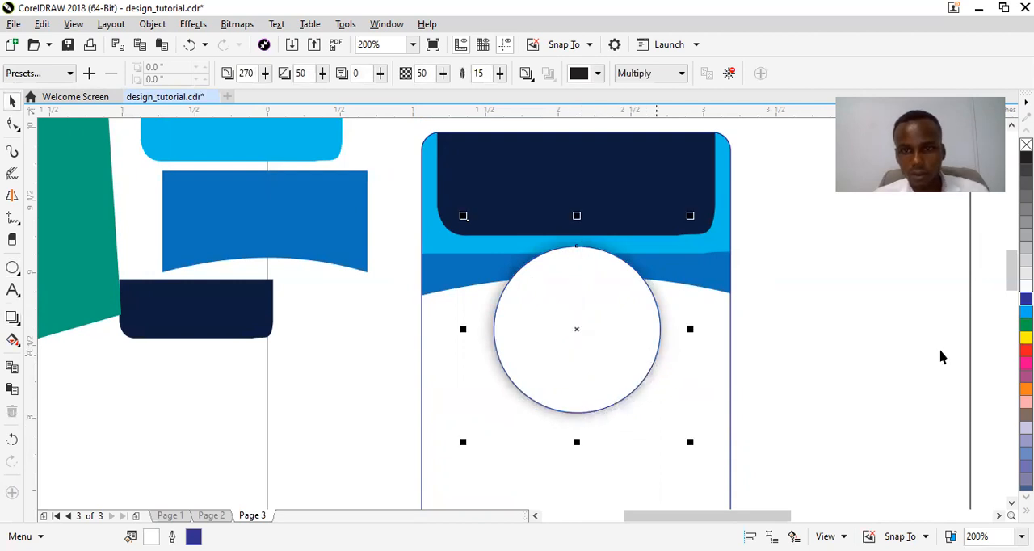
pyautogui.rightClick(1026, 145)
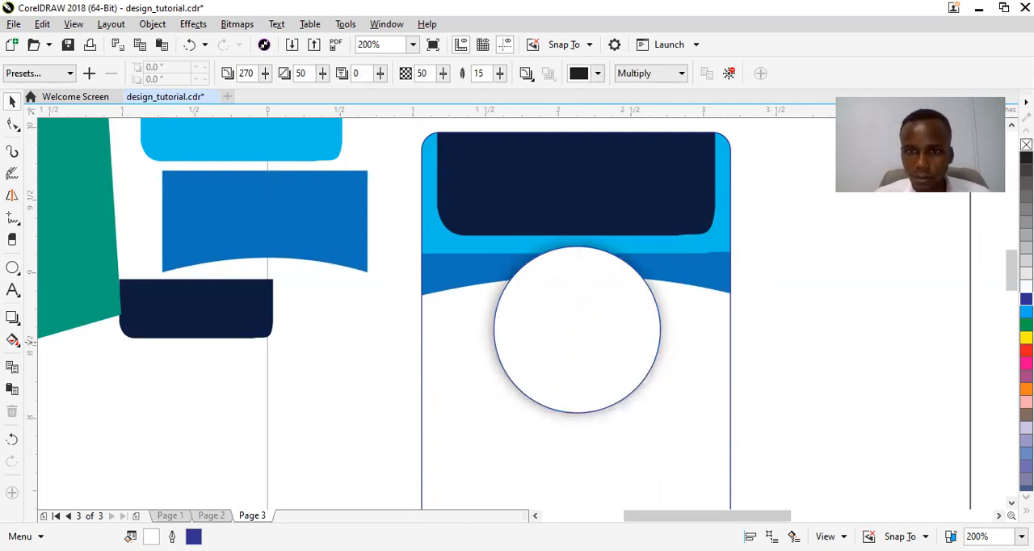
pyautogui.click(351, 335)
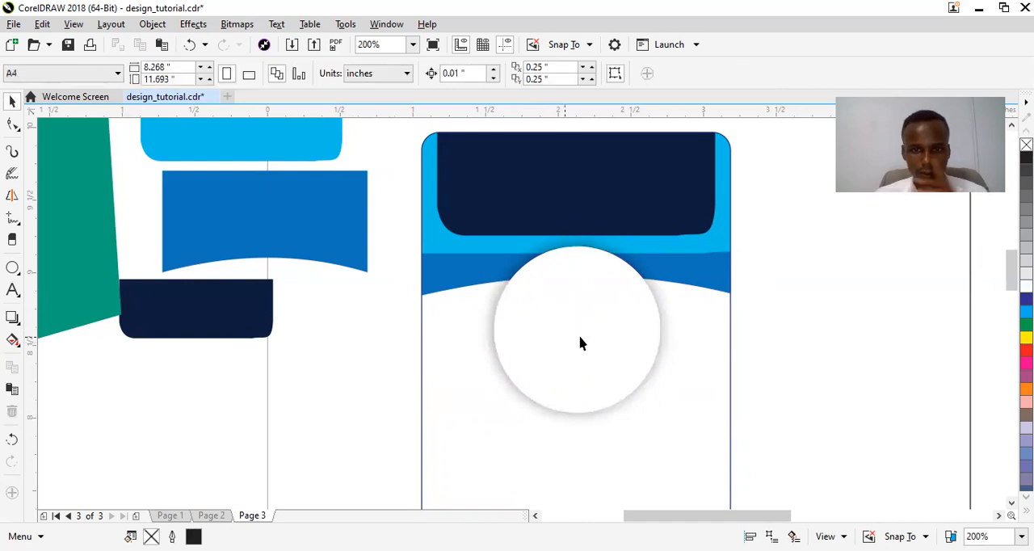
pyautogui.click(579, 338)
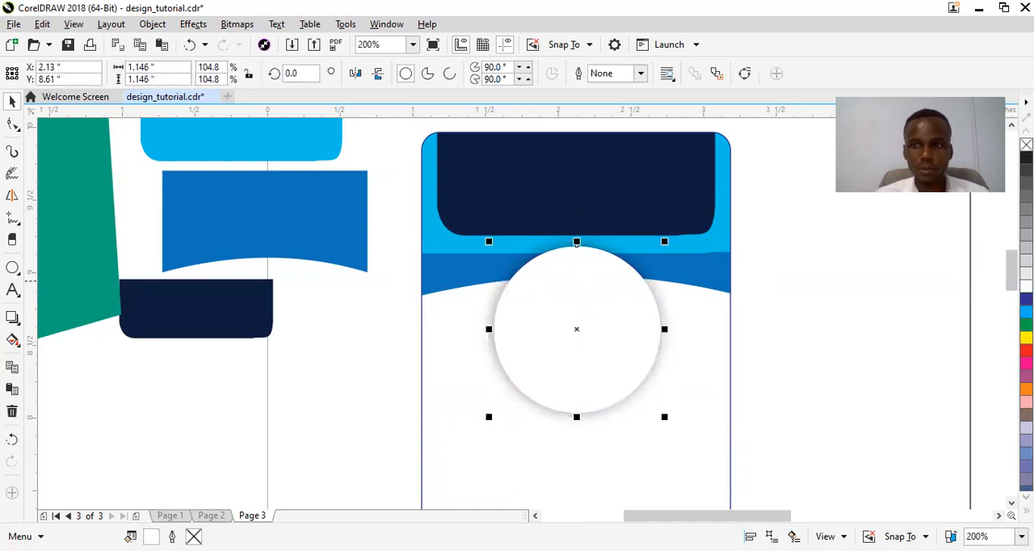
# Add a text line with the card holder's full name just below the white circle.
pyautogui.moveTo(1011, 271); pyautogui.dragTo(1012, 290)
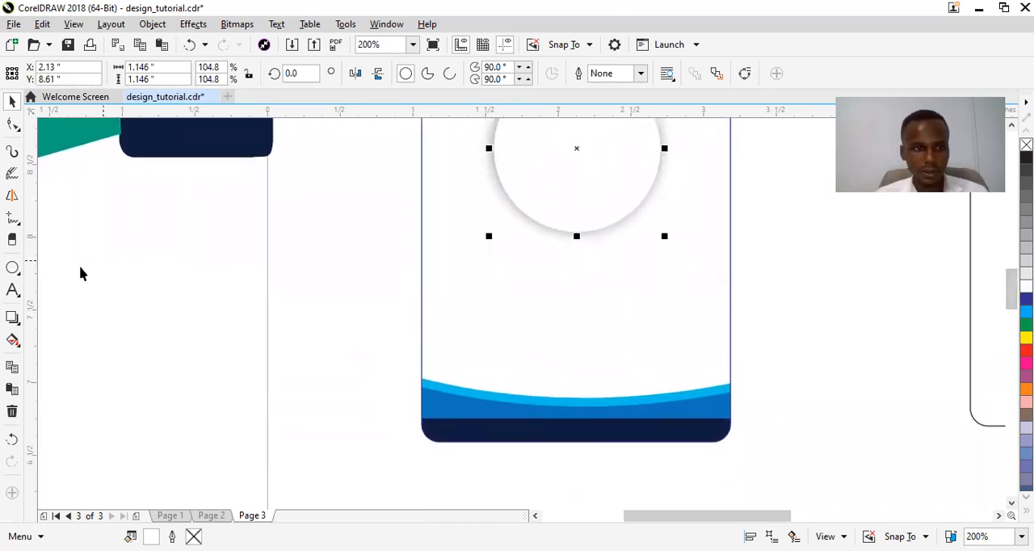
pyautogui.click(12, 291)
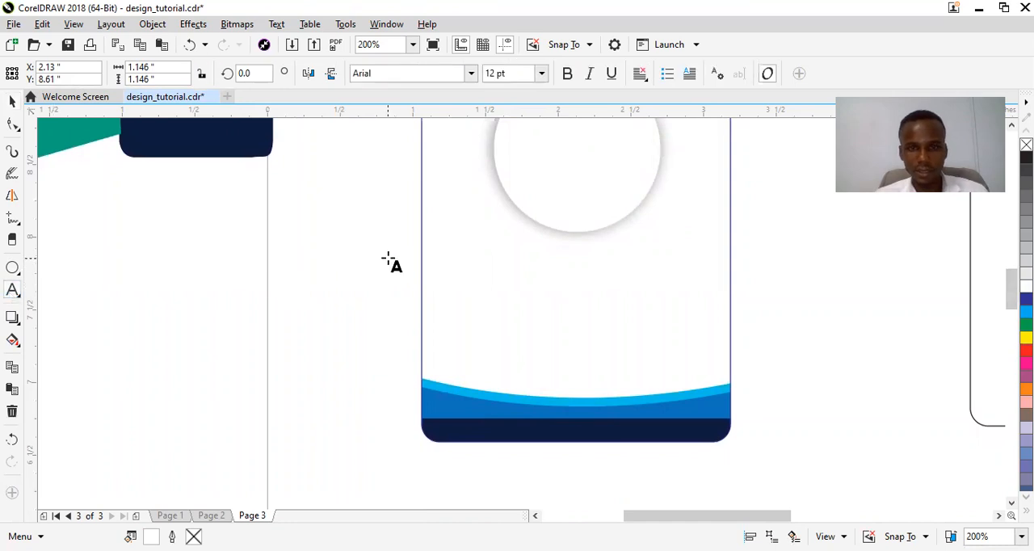
pyautogui.click(469, 271)
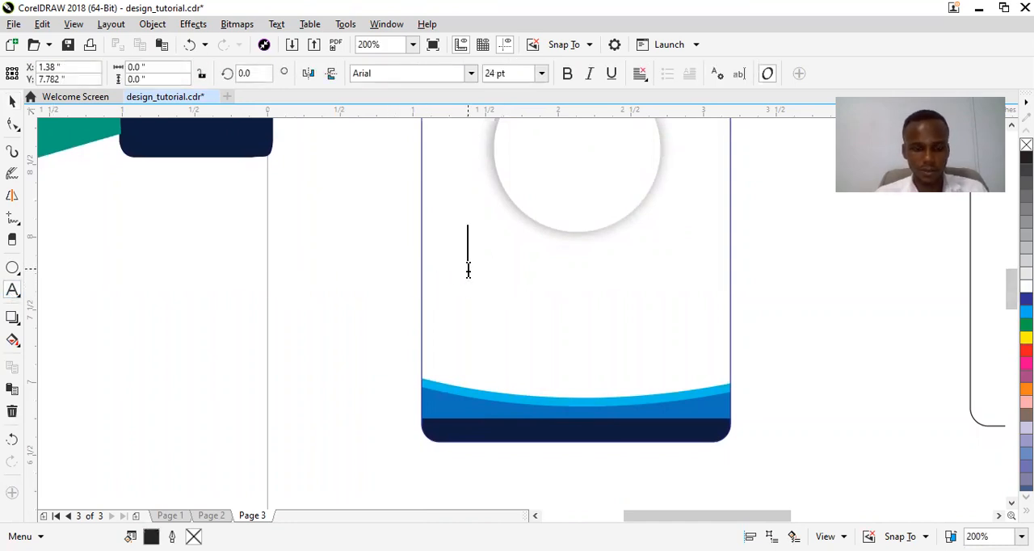
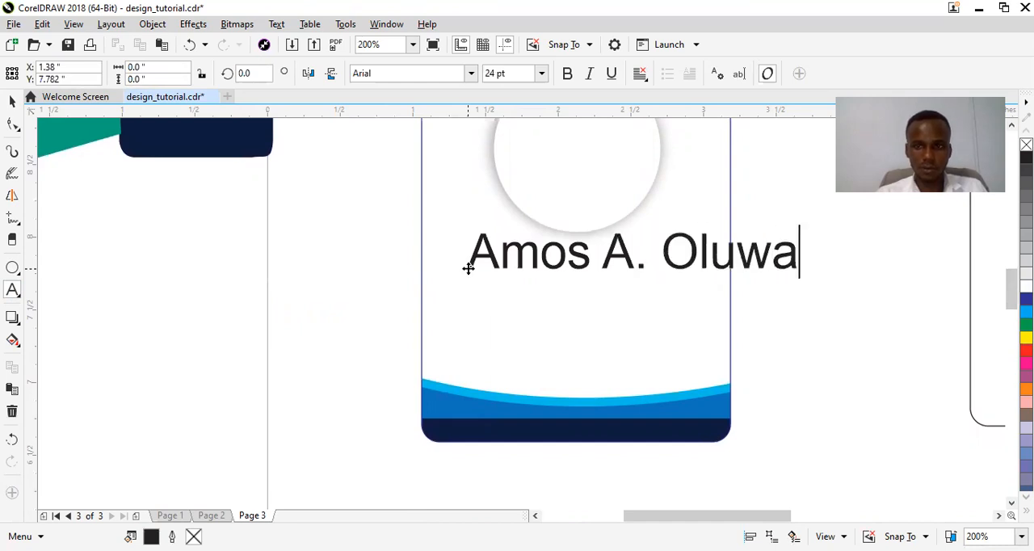
pyautogui.hotkey('ctrl', 'space')
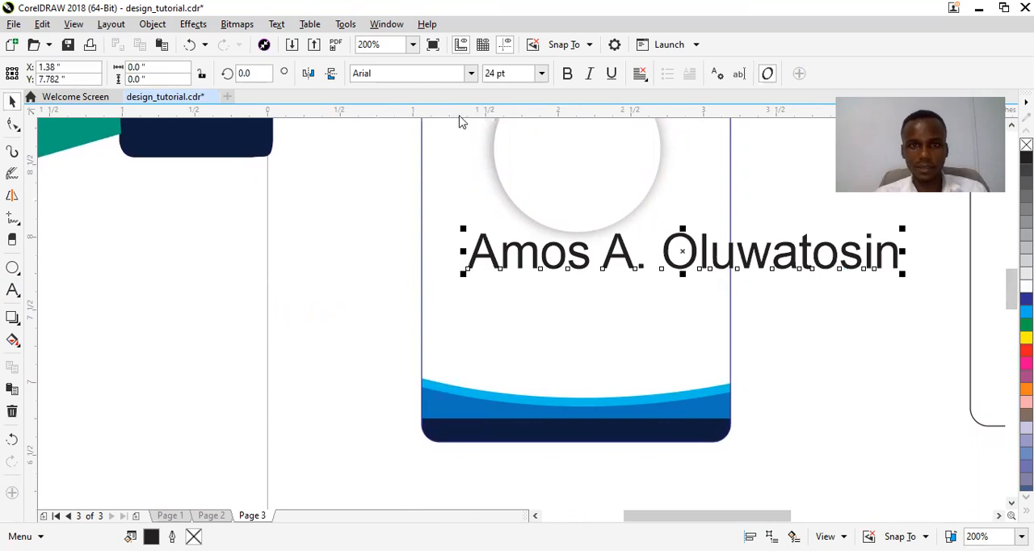
# Format the name in bold Myriad Pro at 14 pt and centre it beneath the circle.
pyautogui.click(471, 75)
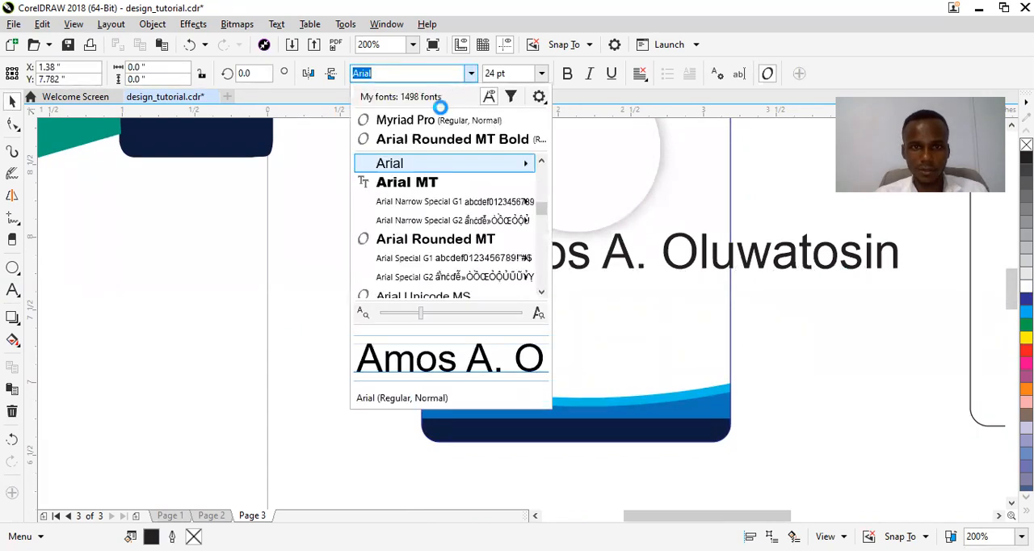
pyautogui.click(428, 120)
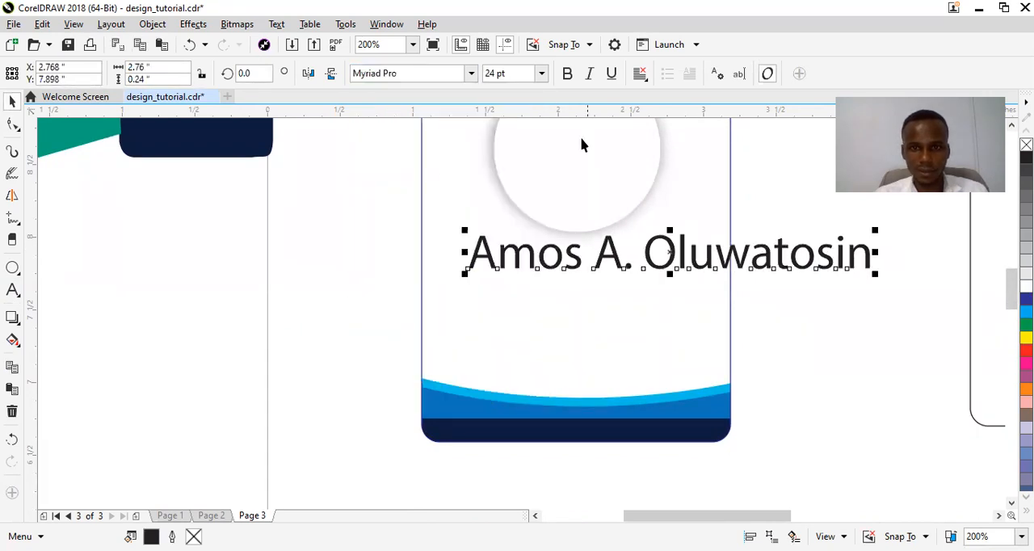
pyautogui.click(568, 79)
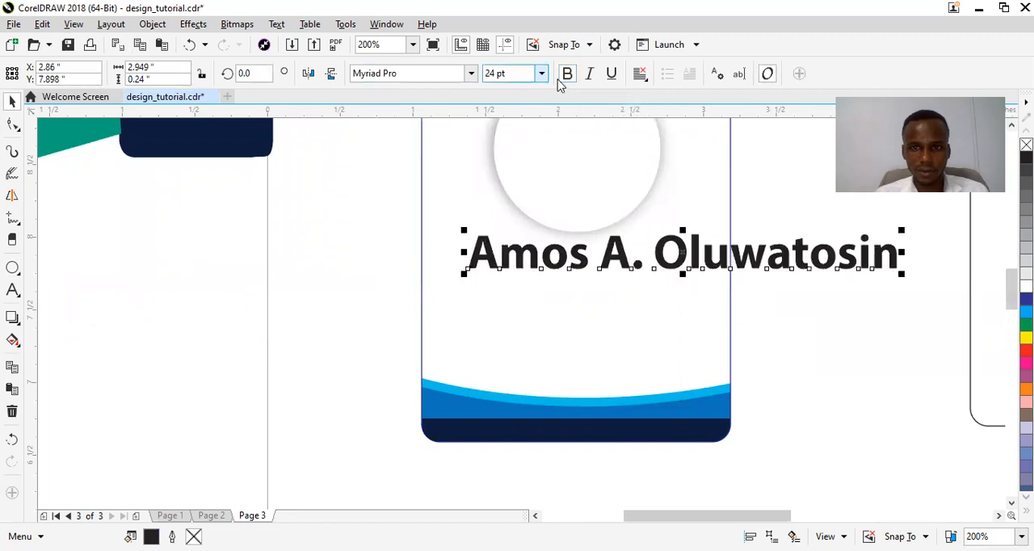
pyautogui.click(543, 74)
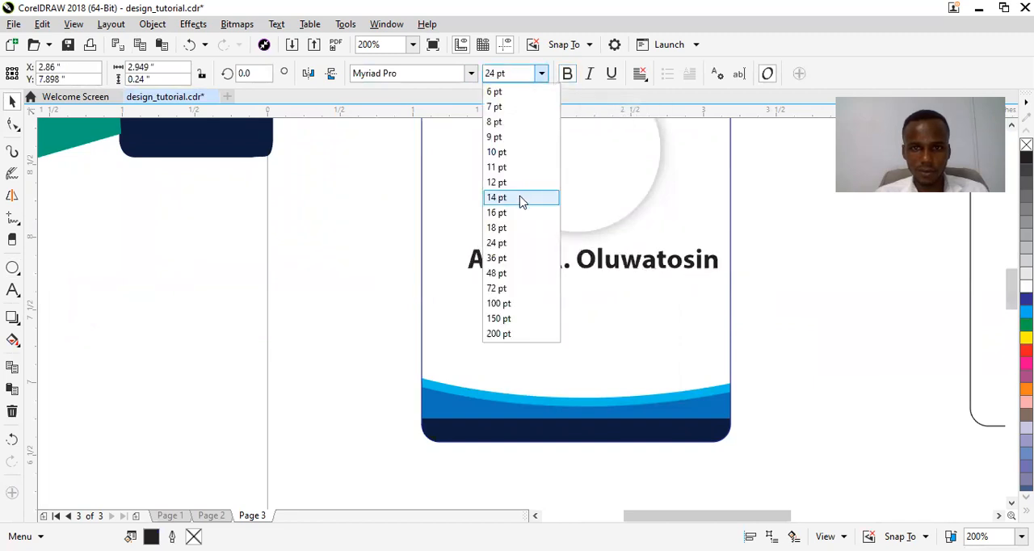
pyautogui.click(523, 200)
pyautogui.moveTo(594, 261)
pyautogui.mouseDown()
pyautogui.moveTo(578, 258)
pyautogui.moveTo(584, 271)
pyautogui.moveTo(581, 259)
pyautogui.mouseUp()
pyautogui.click(582, 258)
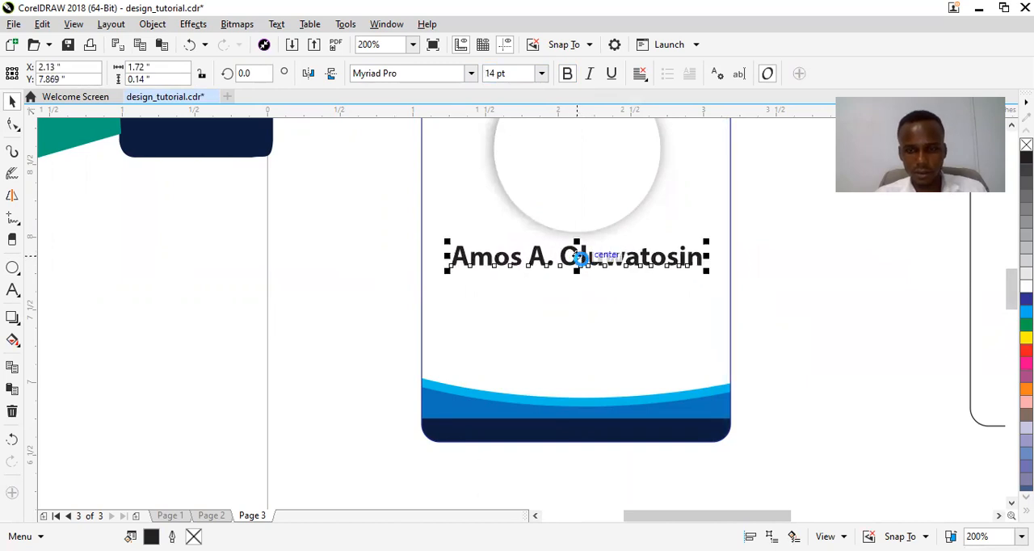
# Duplicate the name line just below itself, replace the copy's text with "Director", and centre it under the name.
pyautogui.moveTo(578, 258); pyautogui.dragTo(587, 291)
pyautogui.doubleClick(585, 286)
pyautogui.hotkey('ctrl', 'a')
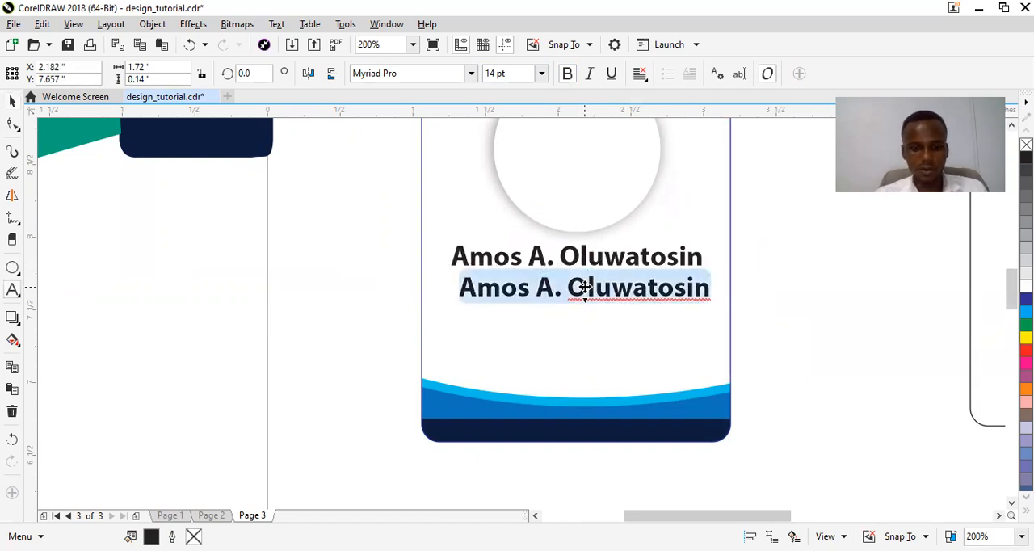
pyautogui.write('Director')
pyautogui.hotkey('ctrl', 'space')
pyautogui.moveTo(498, 291); pyautogui.dragTo(583, 294)
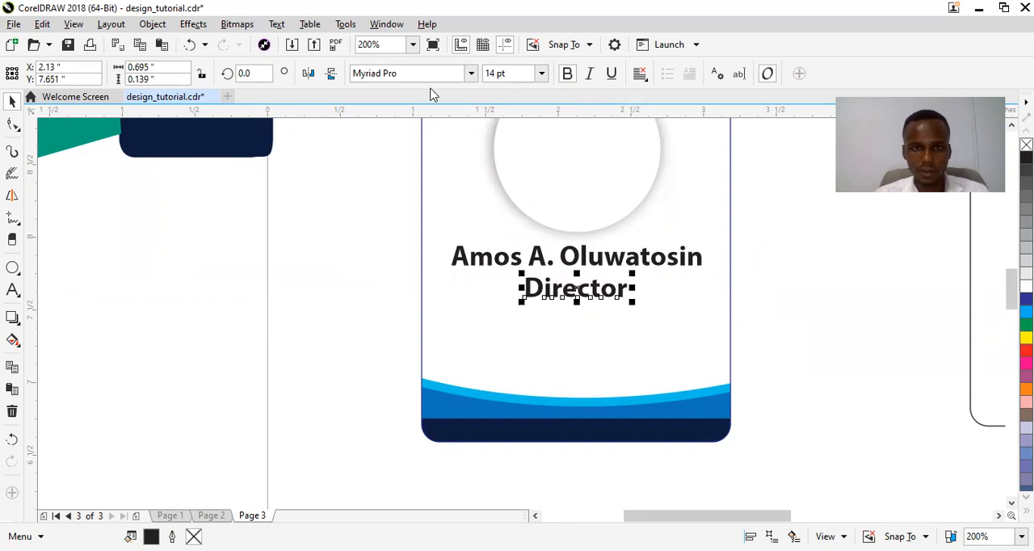
# Try Arial Rounded MT Bold on the "Director" line and settle on Arial as its font.
pyautogui.click(462, 79)
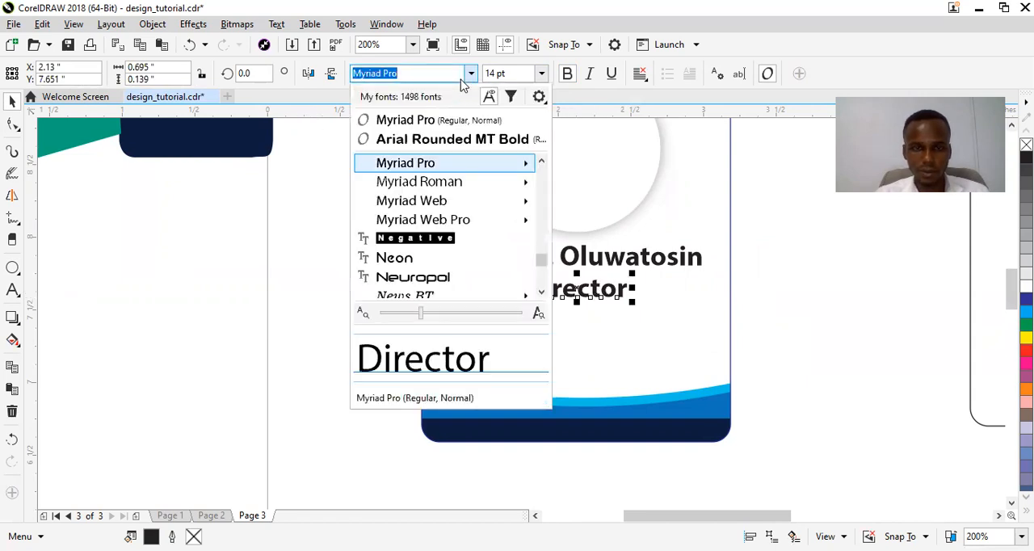
pyautogui.click(455, 139)
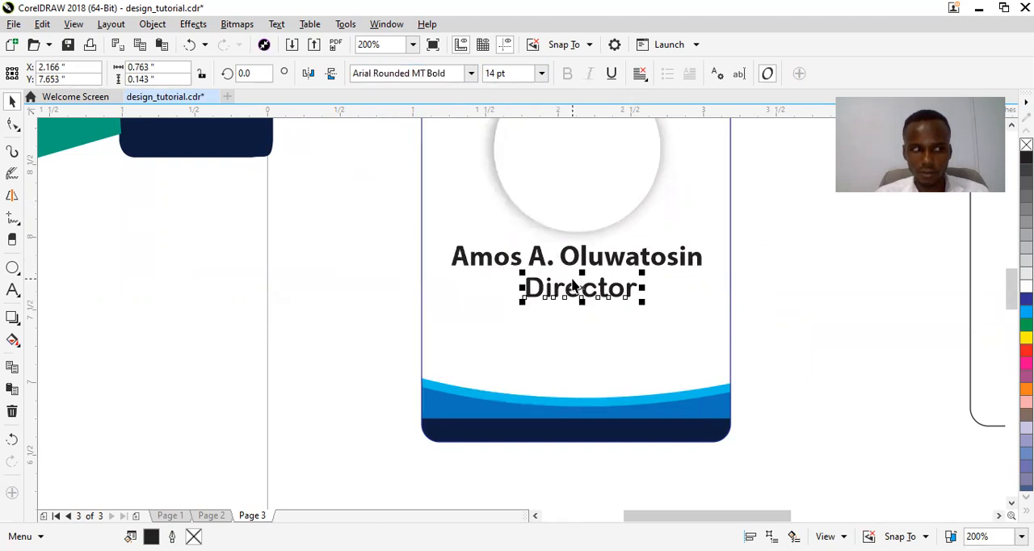
pyautogui.click(455, 80)
pyautogui.write('Arial')
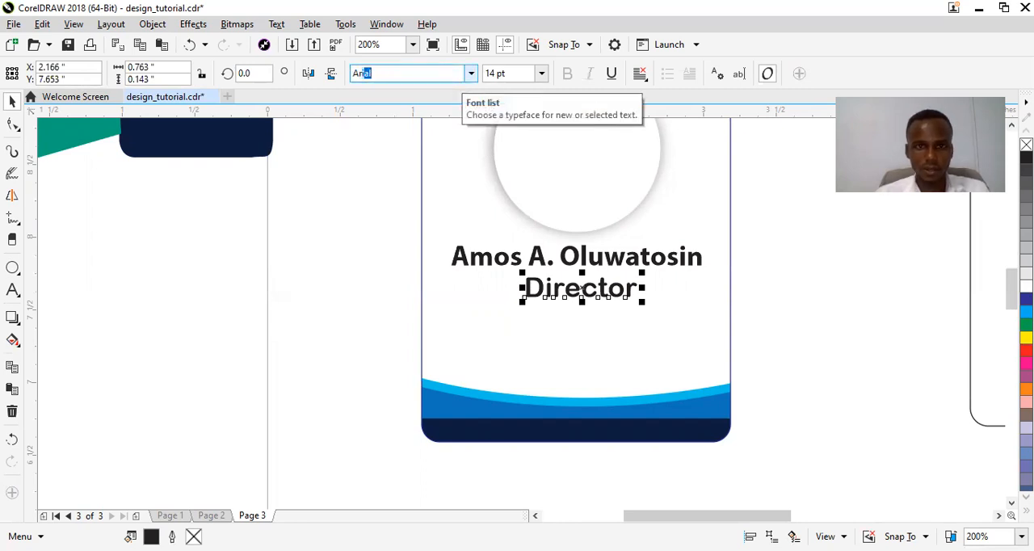
pyautogui.press('Return')
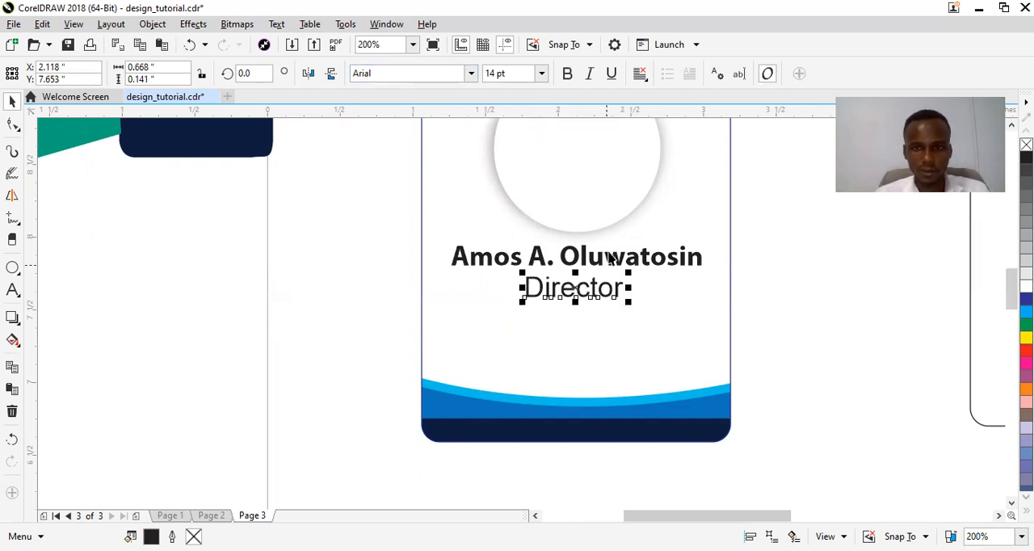
# Set the "Director" line to 10 pt after trying 8 pt, and reposition it centred just below the name.
pyautogui.press('Tab')
pyautogui.click(541, 74)
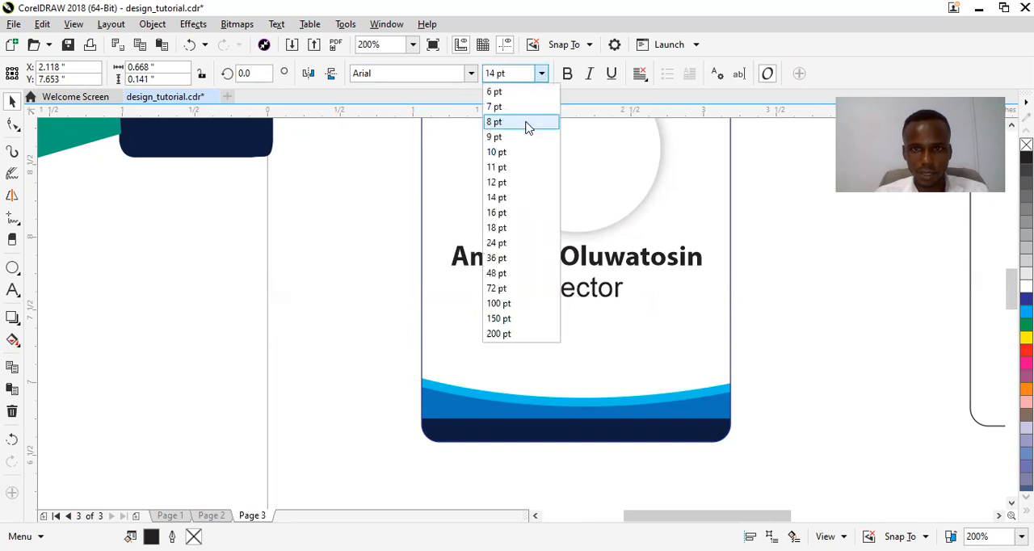
pyautogui.click(526, 123)
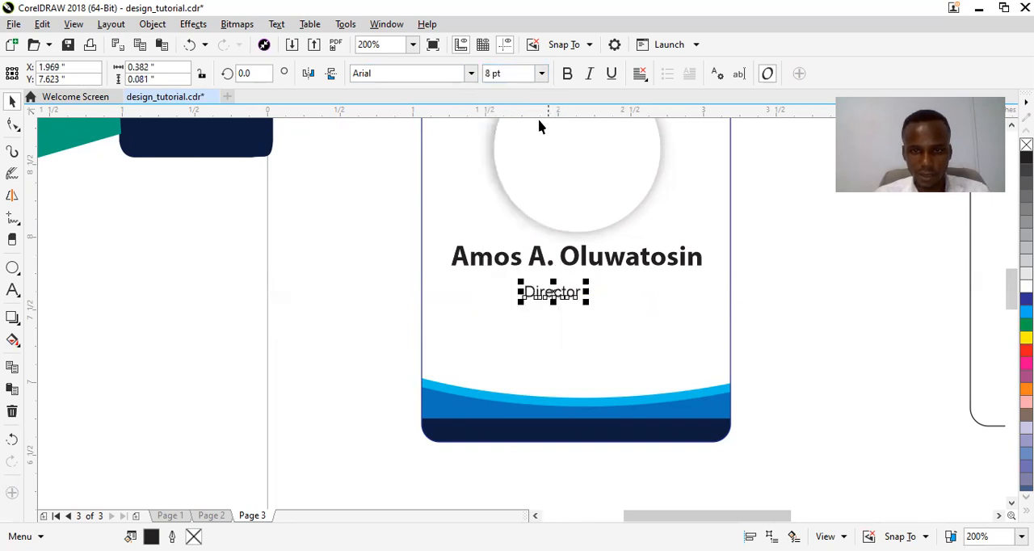
pyautogui.click(542, 73)
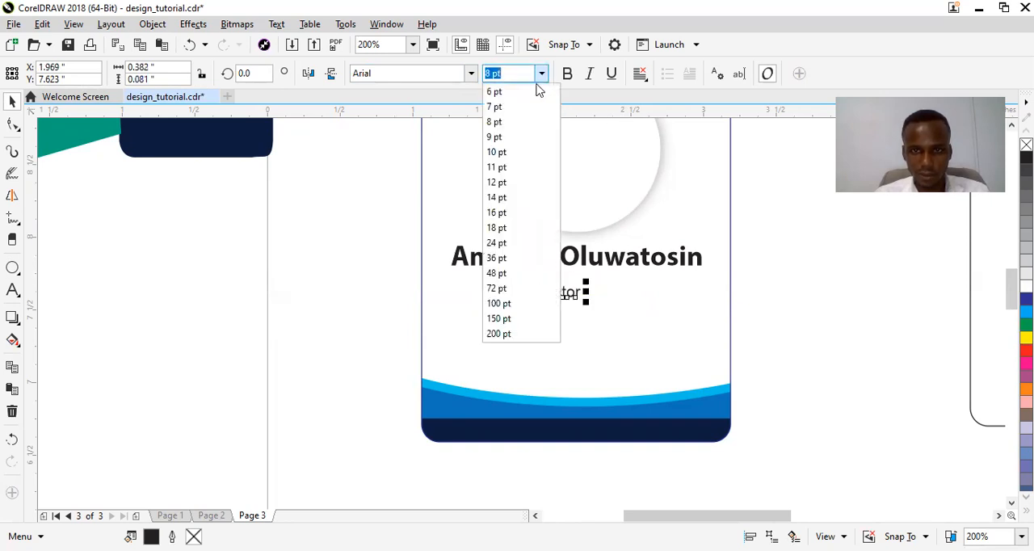
pyautogui.click(522, 161)
pyautogui.moveTo(575, 289); pyautogui.dragTo(572, 287)
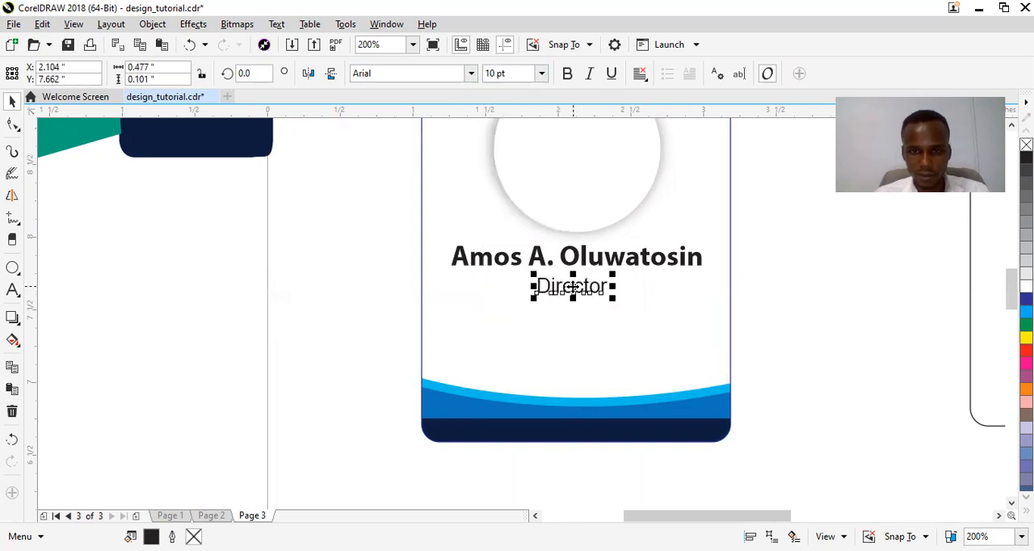
pyautogui.click(340, 281)
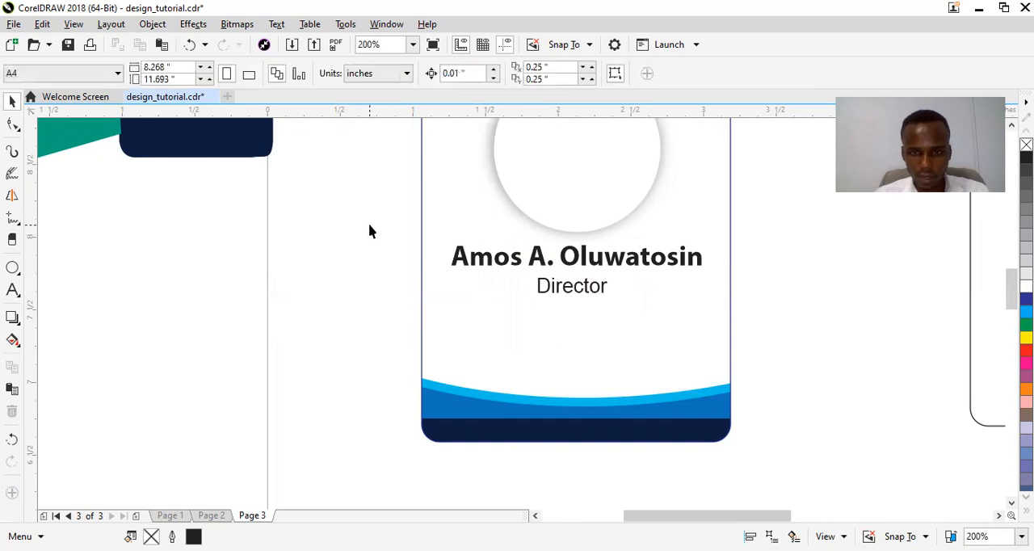
# Select the name and "Director" lines together and nudge them slightly right and down below the circle.
pyautogui.moveTo(754, 321); pyautogui.dragTo(754, 321)
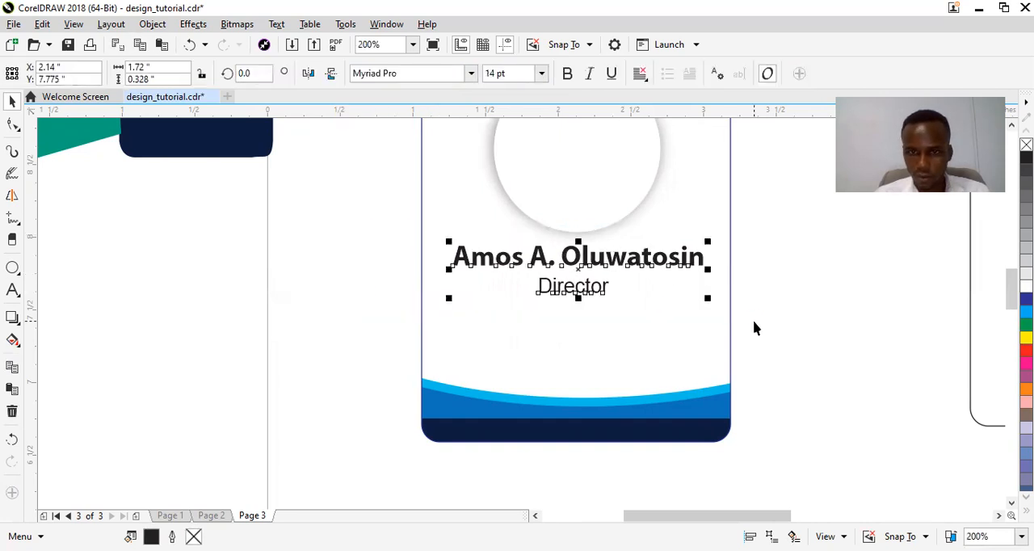
pyautogui.press('Right')
pyautogui.press('Down')
pyautogui.press('Down')
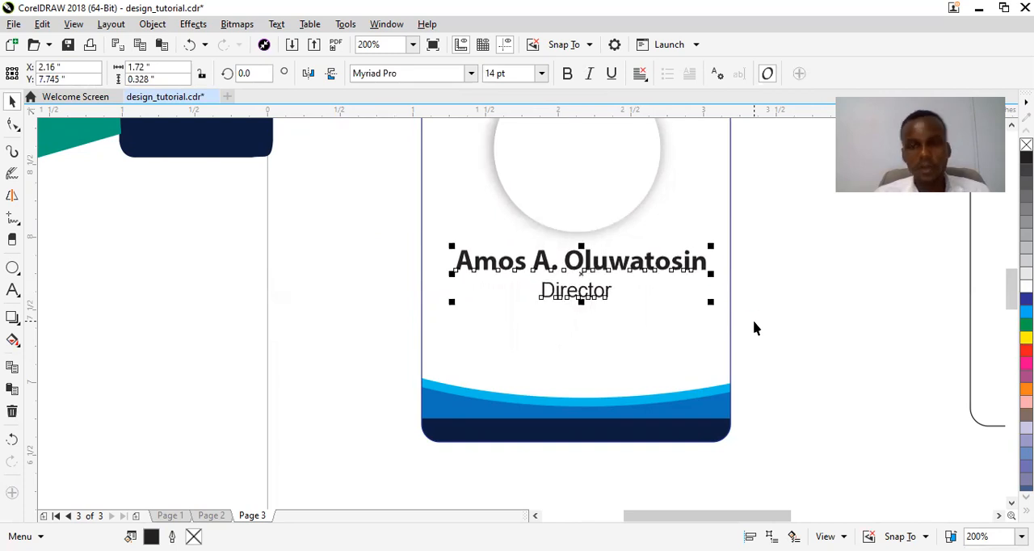
# Switch to File Explorer and bring _Barcode_32896.jpg from the id cards folder into the drawing, left of the card.
pyautogui.moveTo(1012, 288)
pyautogui.mouseDown()
pyautogui.moveTo(1012, 275)
pyautogui.moveTo(1009, 284)
pyautogui.mouseUp()
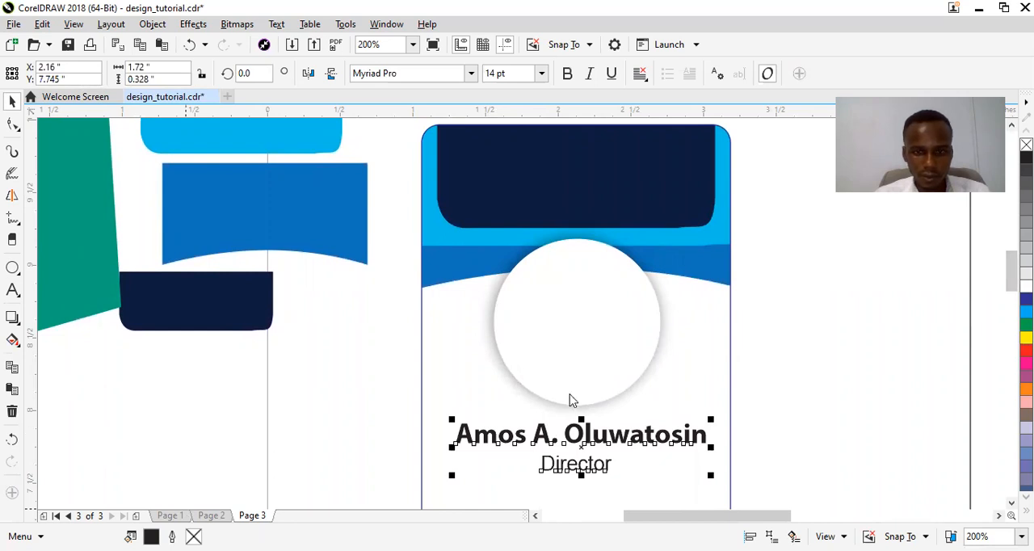
pyautogui.hotkey('alt', 'Tab')
pyautogui.moveTo(871, 347); pyautogui.dragTo(856, 225)
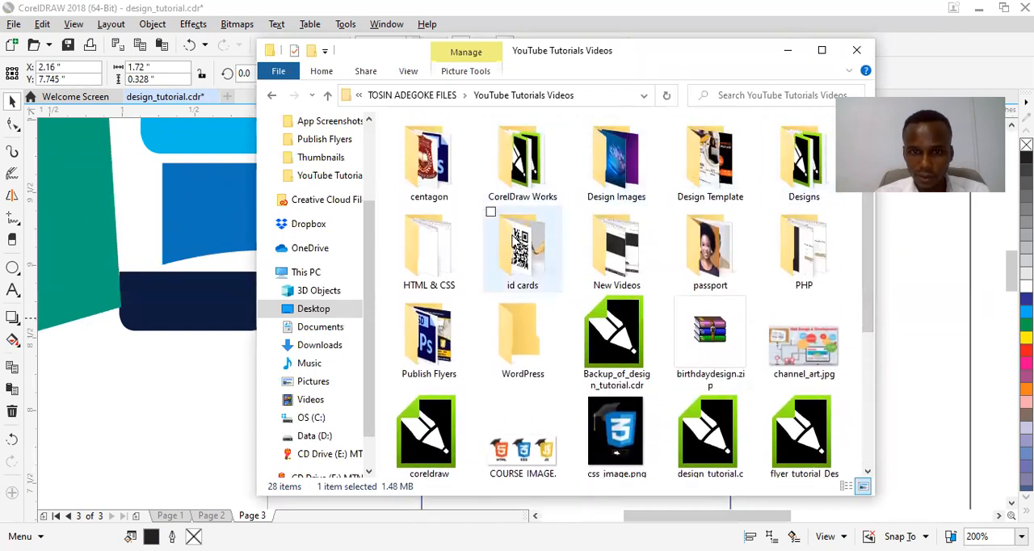
pyautogui.doubleClick(518, 245)
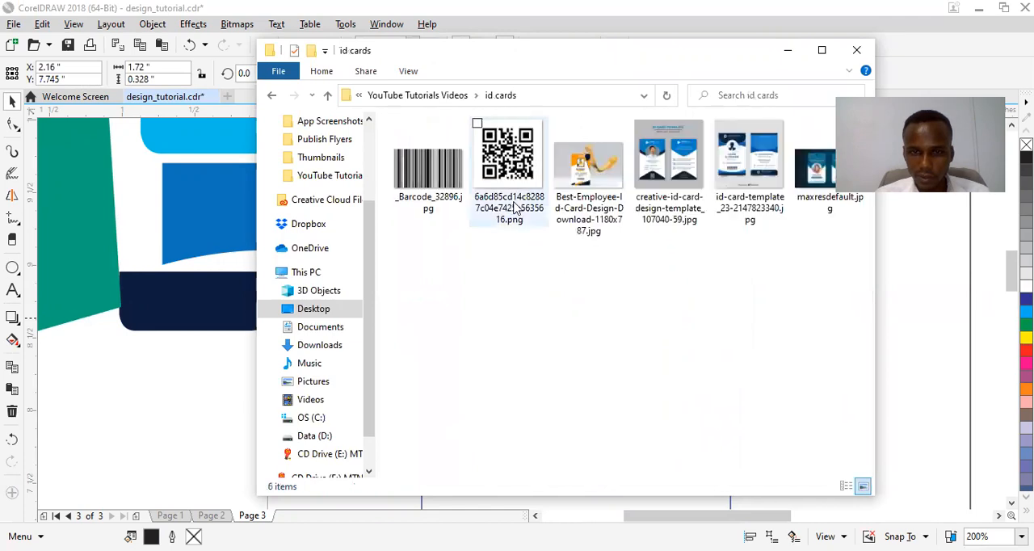
pyautogui.click(428, 170)
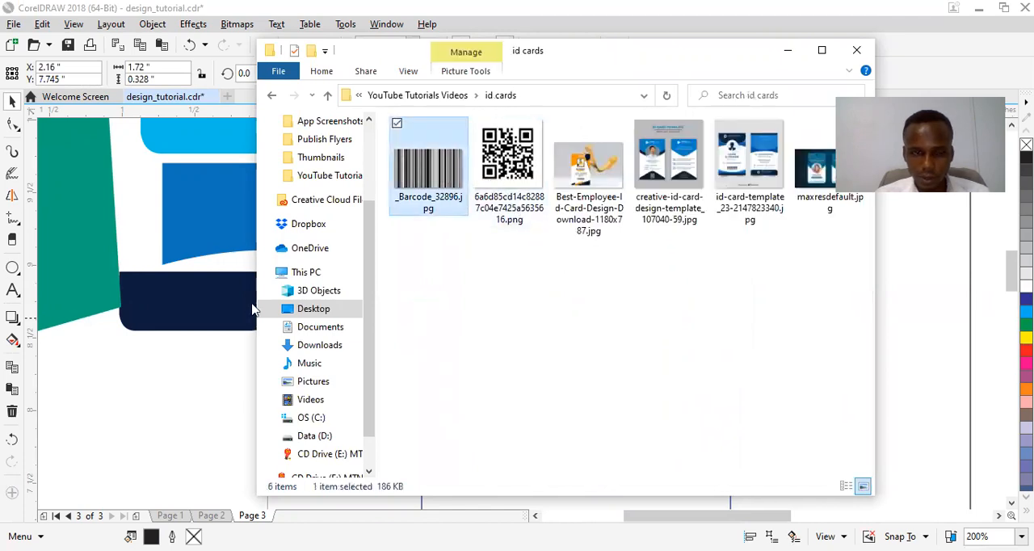
pyautogui.moveTo(161, 386); pyautogui.dragTo(161, 386)
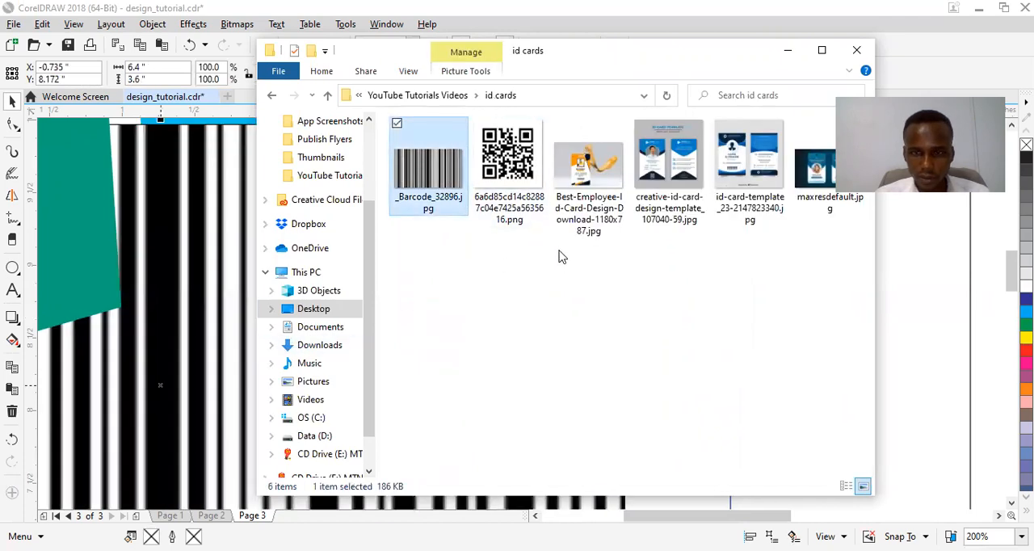
# Bring the portrait photo AURS1.jpg from the passport folder into the drawing, beside the card's right edge.
pyautogui.click(442, 96)
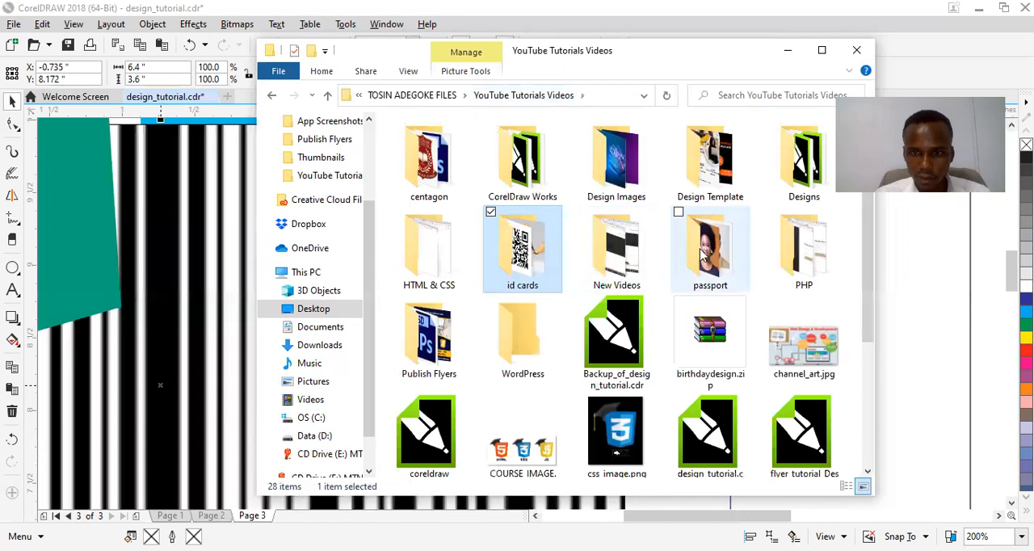
pyautogui.doubleClick(701, 253)
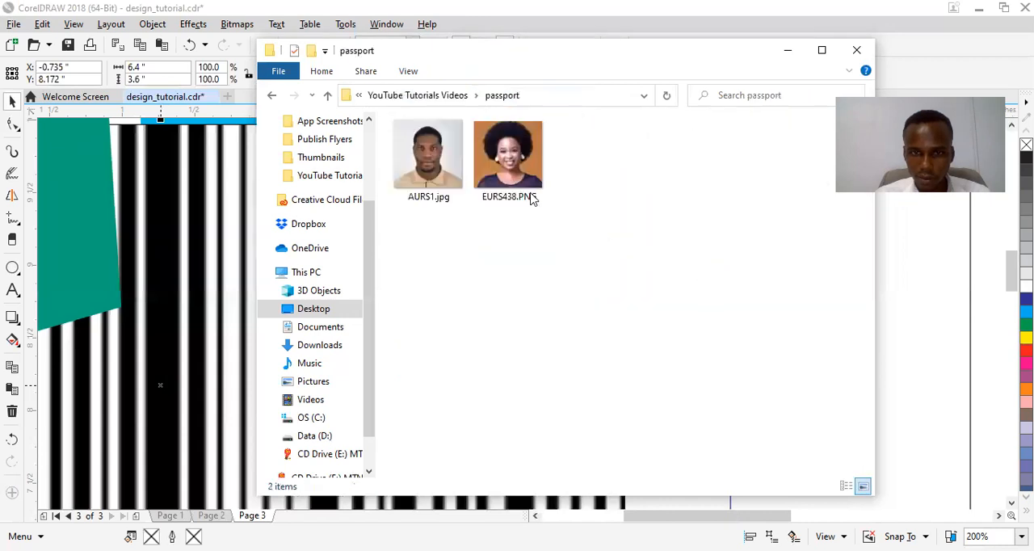
pyautogui.click(453, 181)
pyautogui.moveTo(669, 312); pyautogui.dragTo(904, 350)
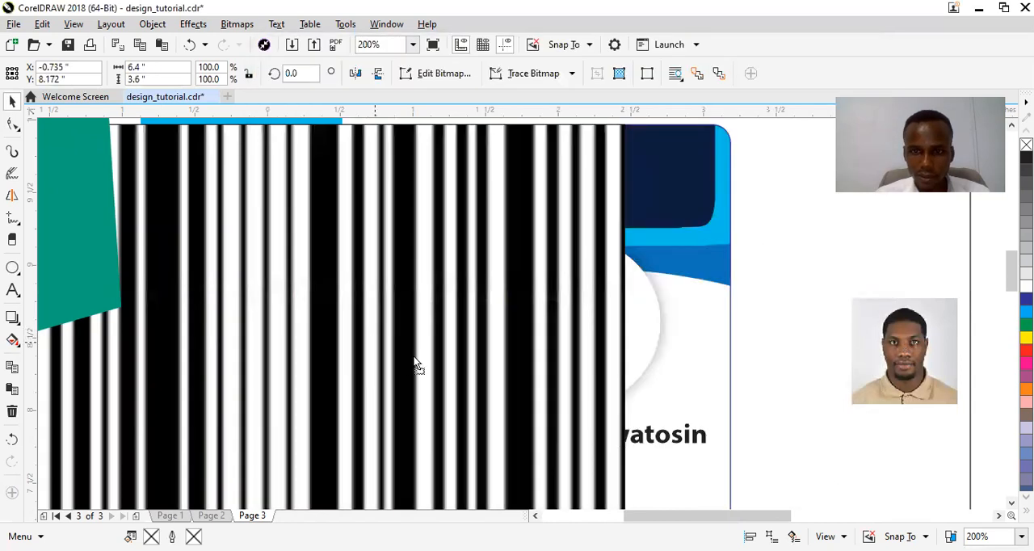
# Return to CorelDRAW, scale the barcode image down to about 1.15 by 0.65 inches, and park it below the spare navy shape.
pyautogui.click(424, 364)
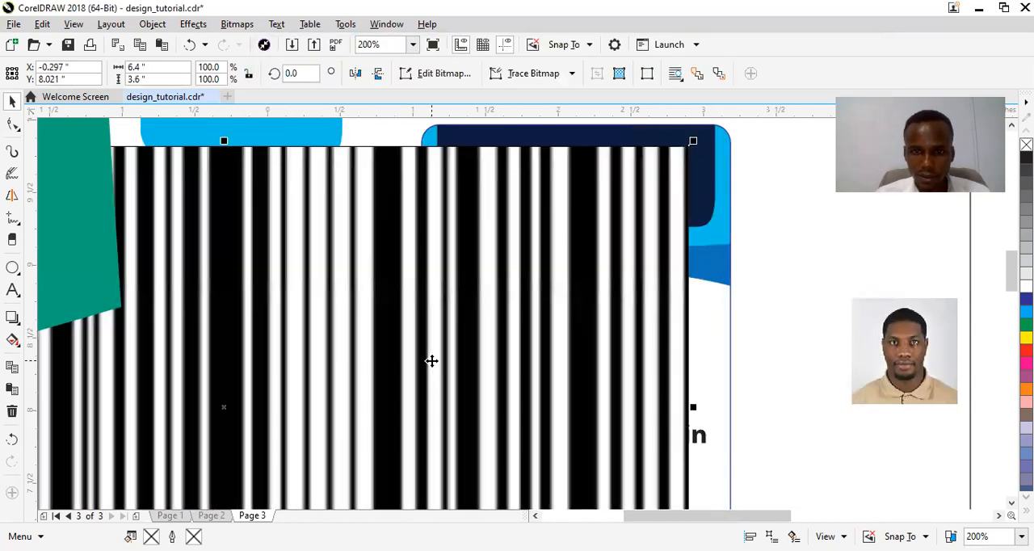
pyautogui.click(502, 307)
pyautogui.click(580, 236)
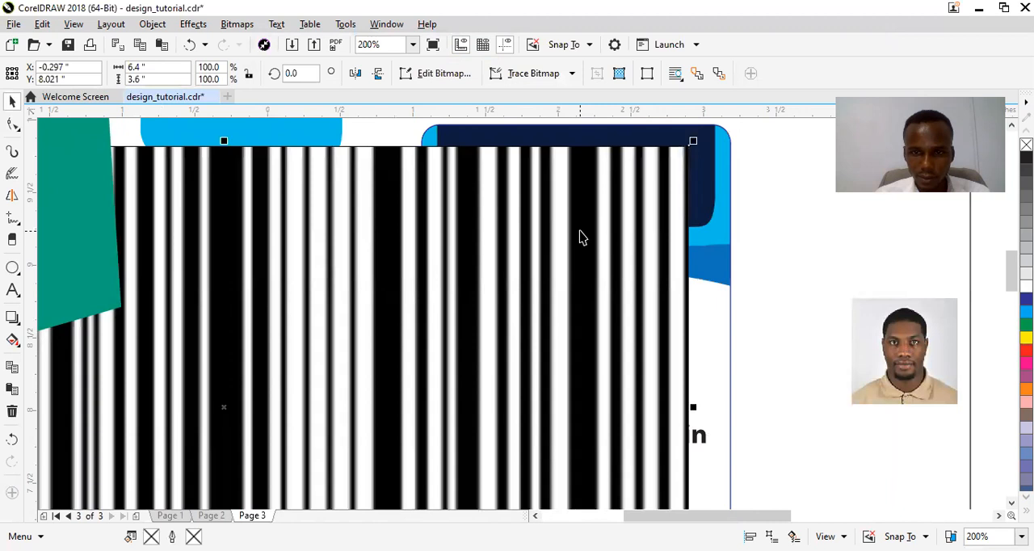
pyautogui.moveTo(693, 143); pyautogui.dragTo(367, 352)
pyautogui.moveTo(260, 398); pyautogui.dragTo(386, 320)
pyautogui.moveTo(450, 273); pyautogui.dragTo(357, 350)
pyautogui.moveTo(267, 392); pyautogui.dragTo(181, 410)
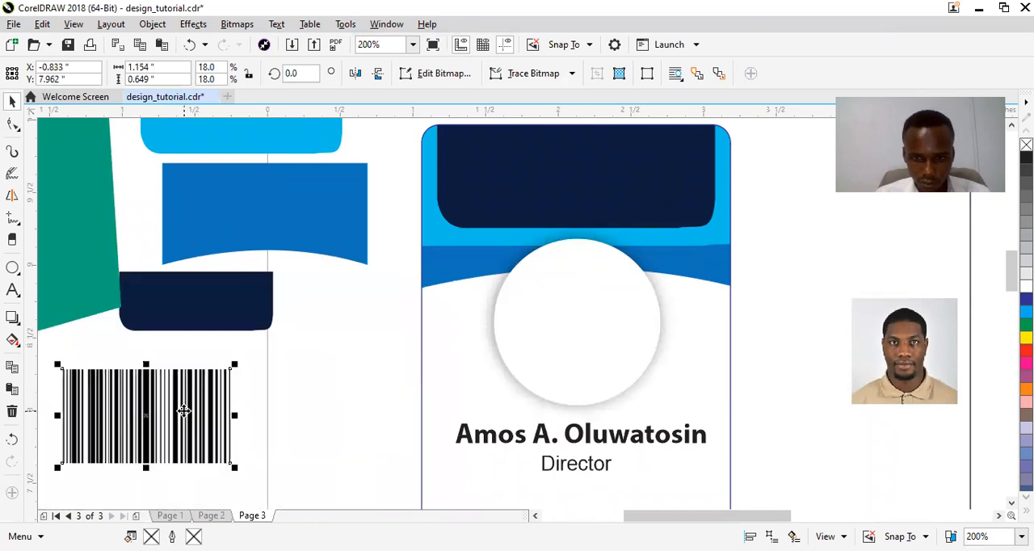
# PowerClip the portrait photo inside the white circle on the card.
pyautogui.click(912, 367)
pyautogui.moveTo(912, 368); pyautogui.dragTo(582, 346)
pyautogui.click(616, 396)
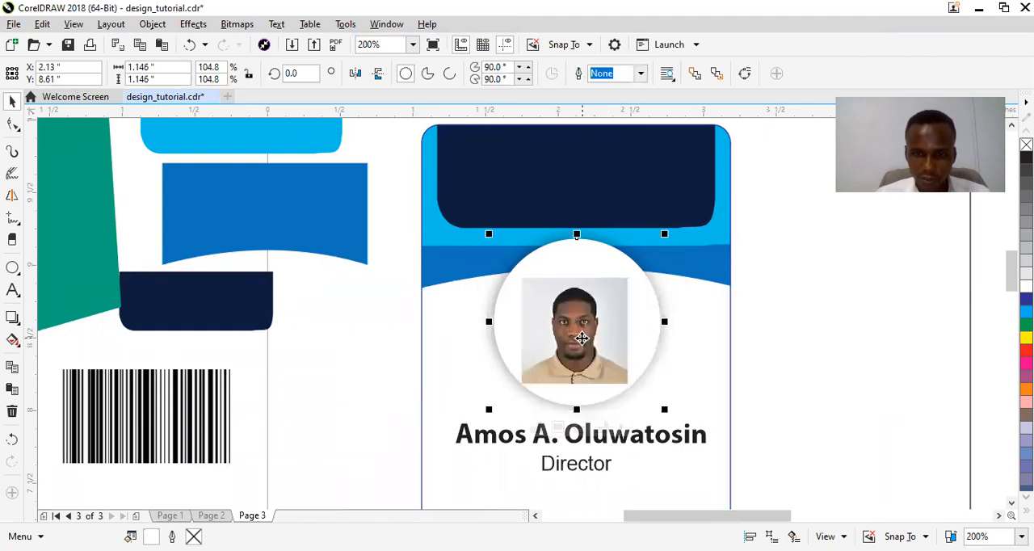
# Edit the circle's PowerClip contents, enlarging the portrait to about 1.24 inches square and shifting it up to fill the circle.
pyautogui.rightClick(583, 250)
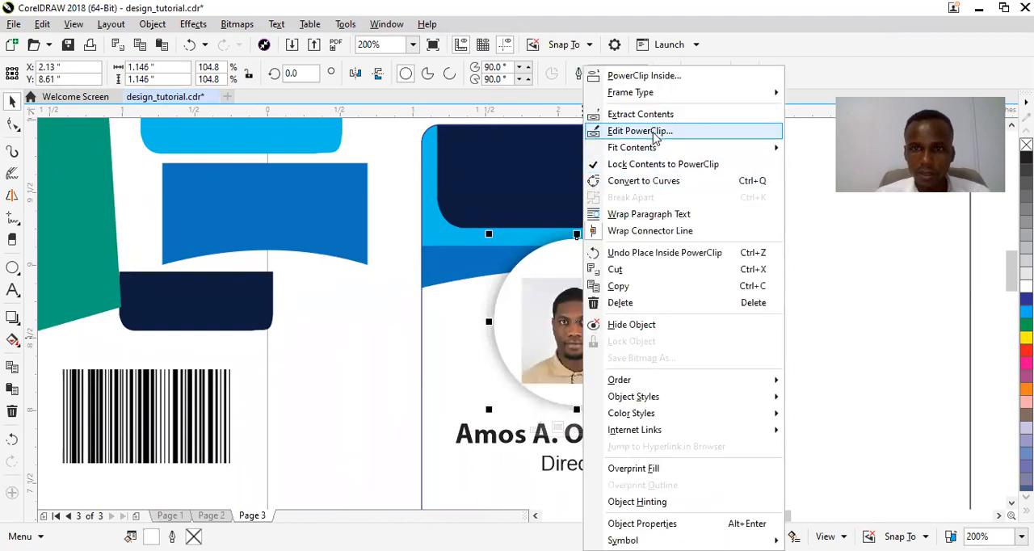
pyautogui.click(640, 131)
pyautogui.click(603, 332)
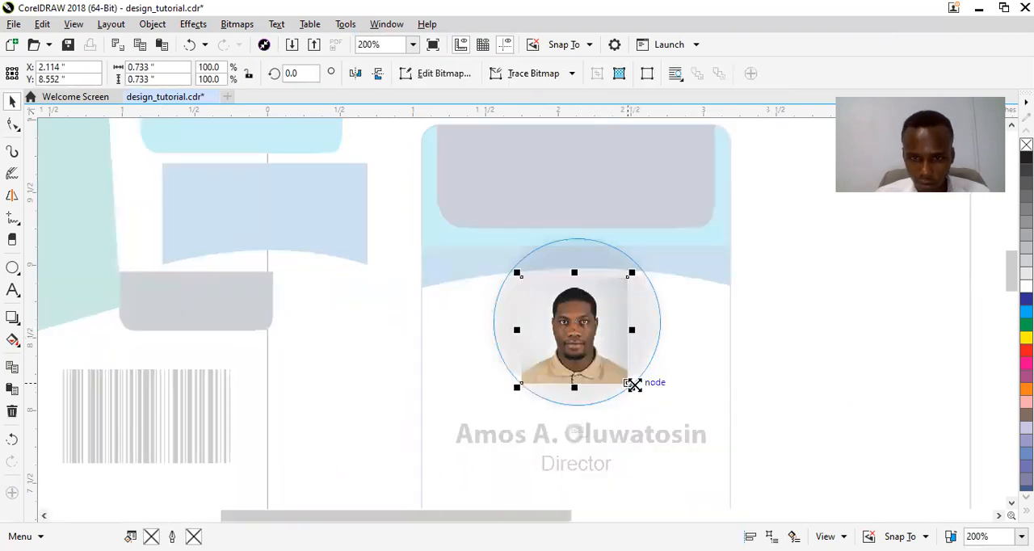
pyautogui.moveTo(634, 387); pyautogui.dragTo(674, 440)
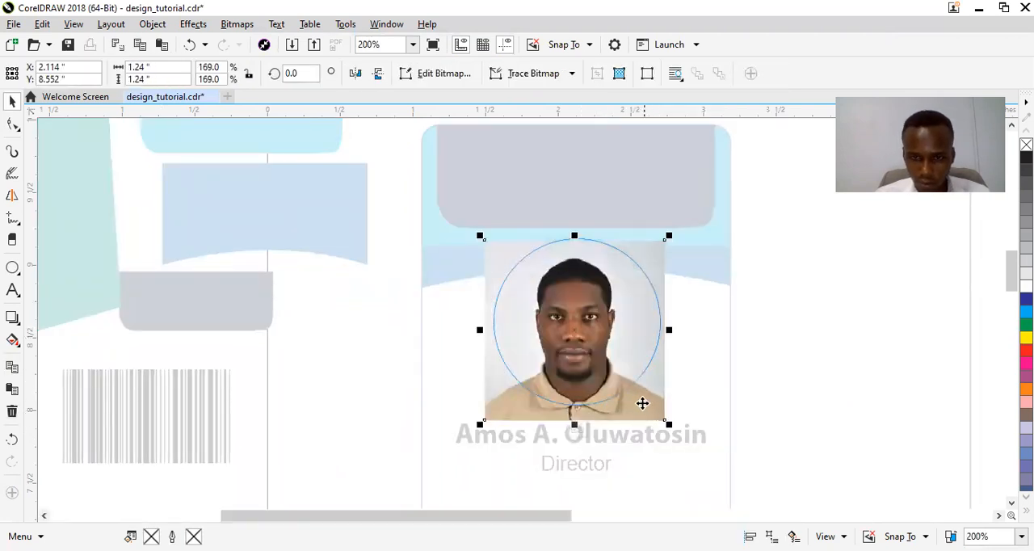
pyautogui.moveTo(638, 402); pyautogui.dragTo(640, 389)
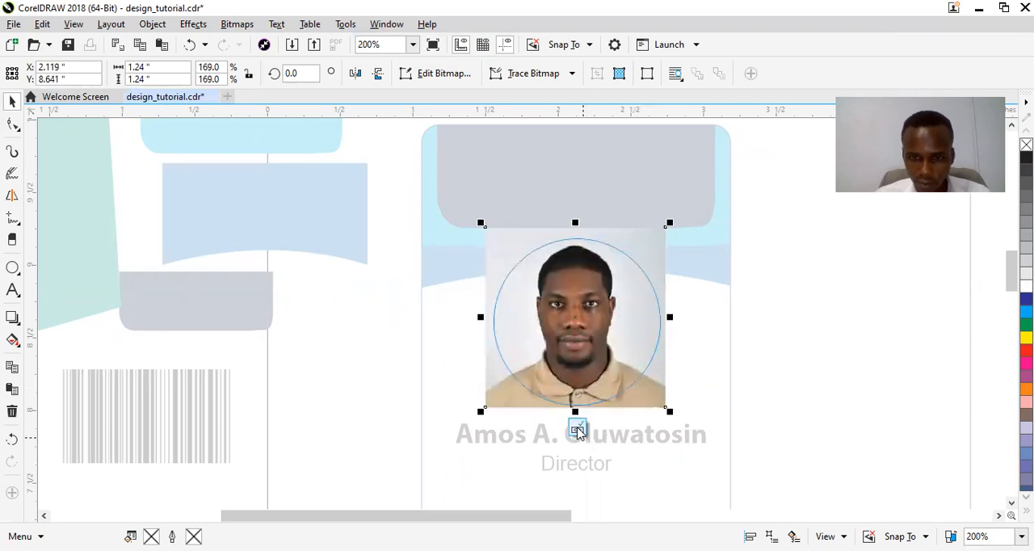
pyautogui.click(785, 353)
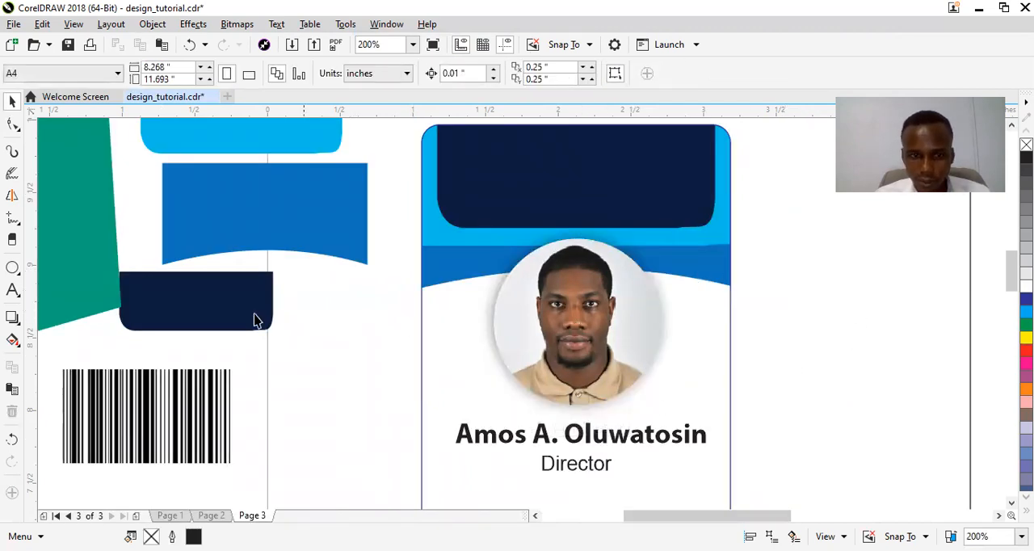
# Copy the spare navy shape's fill to the name line and the spare mid-blue shape's fill to the "Director" line.
pyautogui.moveTo(223, 320); pyautogui.dragTo(468, 442)
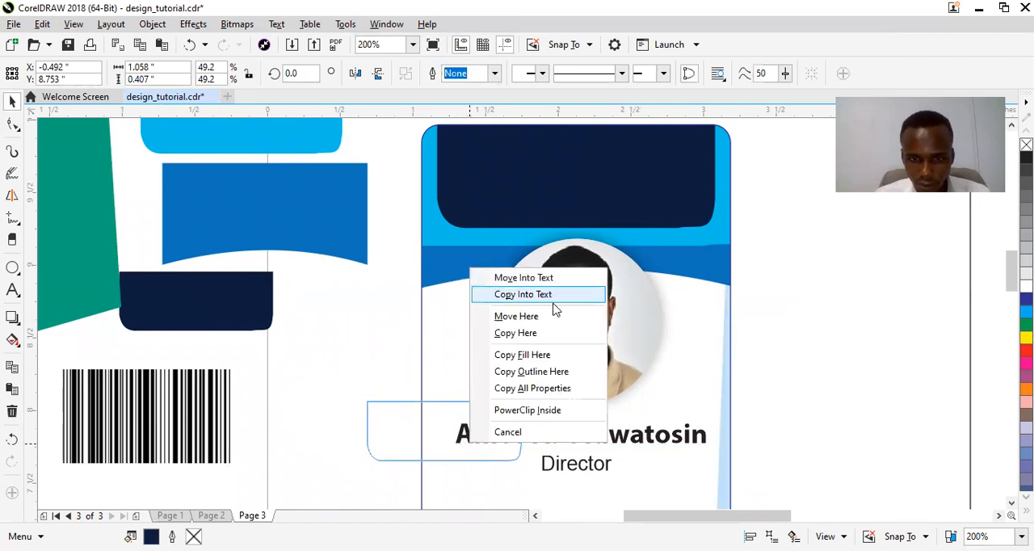
pyautogui.click(509, 431)
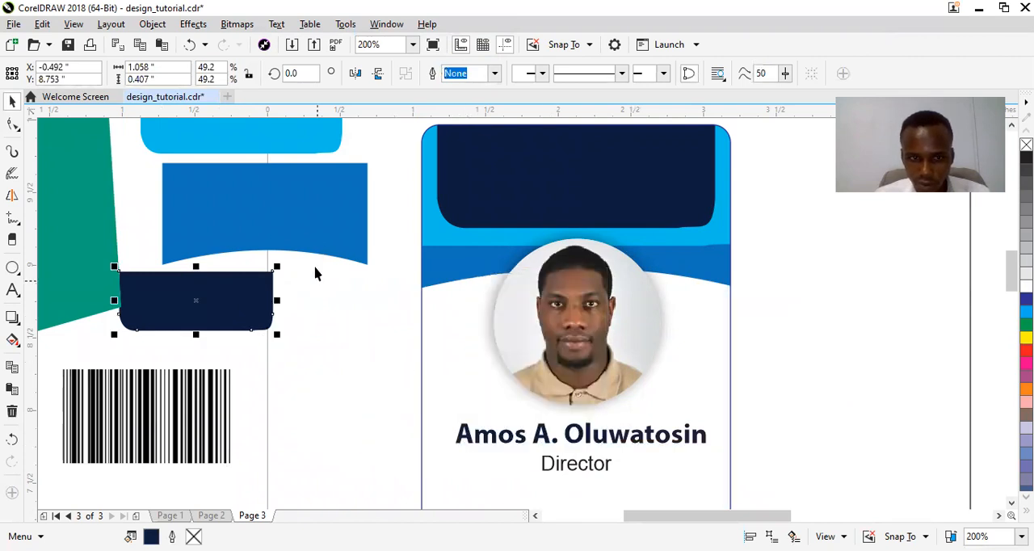
pyautogui.moveTo(315, 238); pyautogui.dragTo(578, 471)
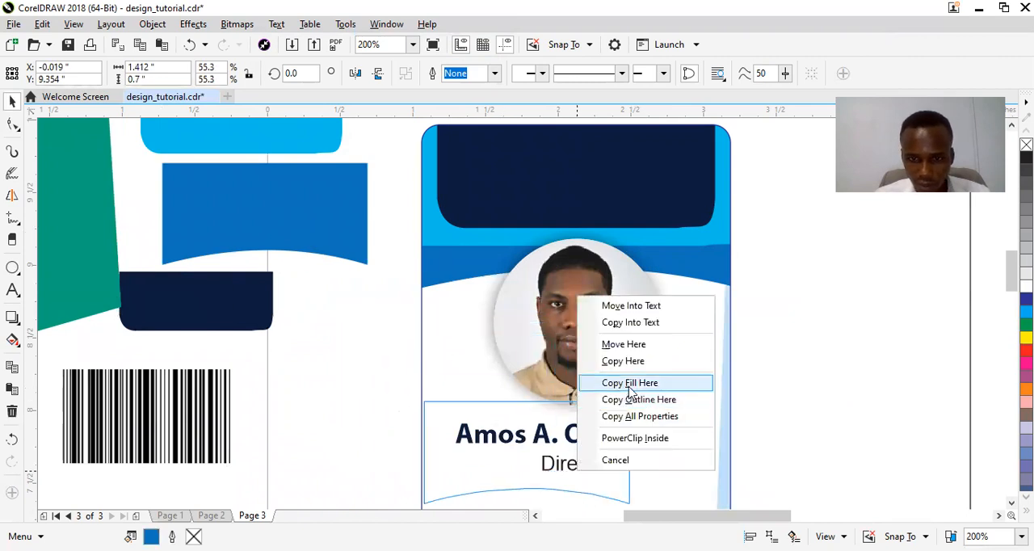
pyautogui.click(630, 383)
pyautogui.click(383, 321)
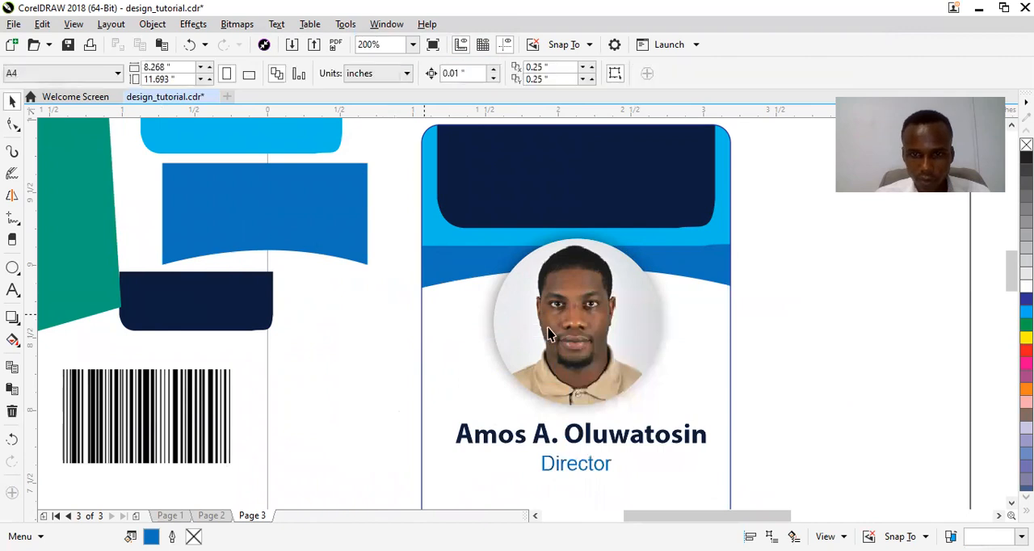
# Add a text line reading "ID:" followed by the card holder's ID number, starting left of the card, and set it to 10 pt.
pyautogui.moveTo(1012, 275); pyautogui.dragTo(1012, 297)
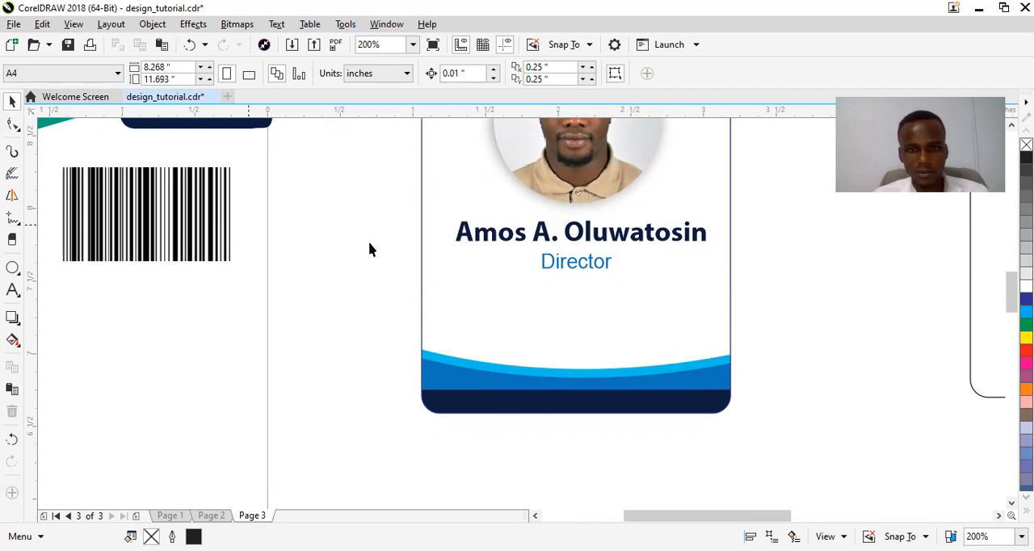
pyautogui.click(18, 298)
pyautogui.click(57, 291)
pyautogui.click(327, 290)
pyautogui.write('ID: ')
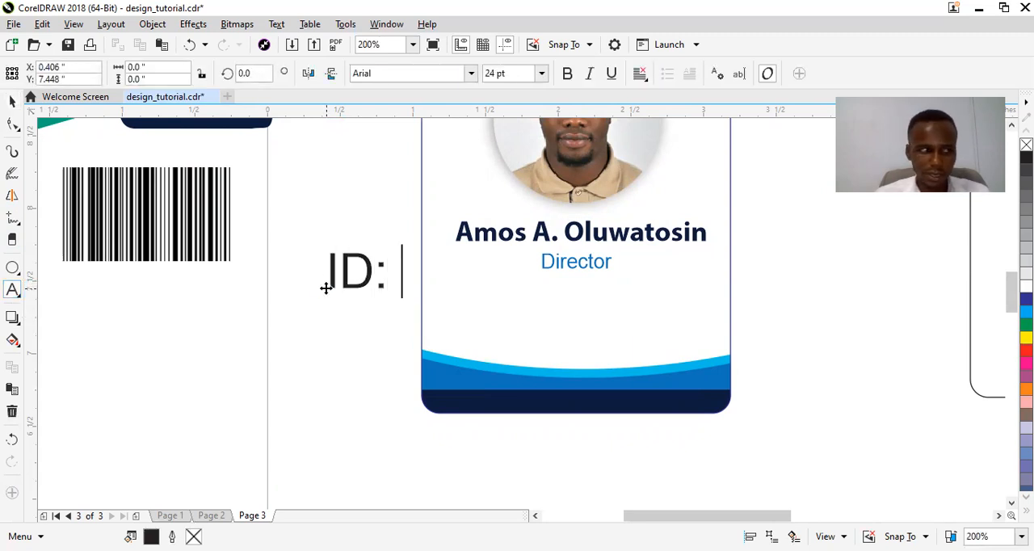
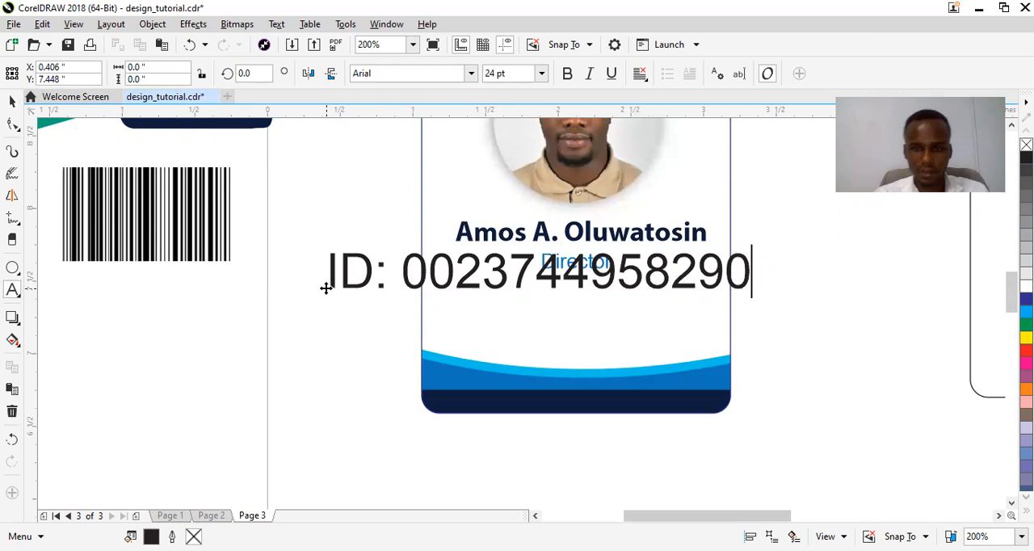
pyautogui.hotkey('ctrl', 'space')
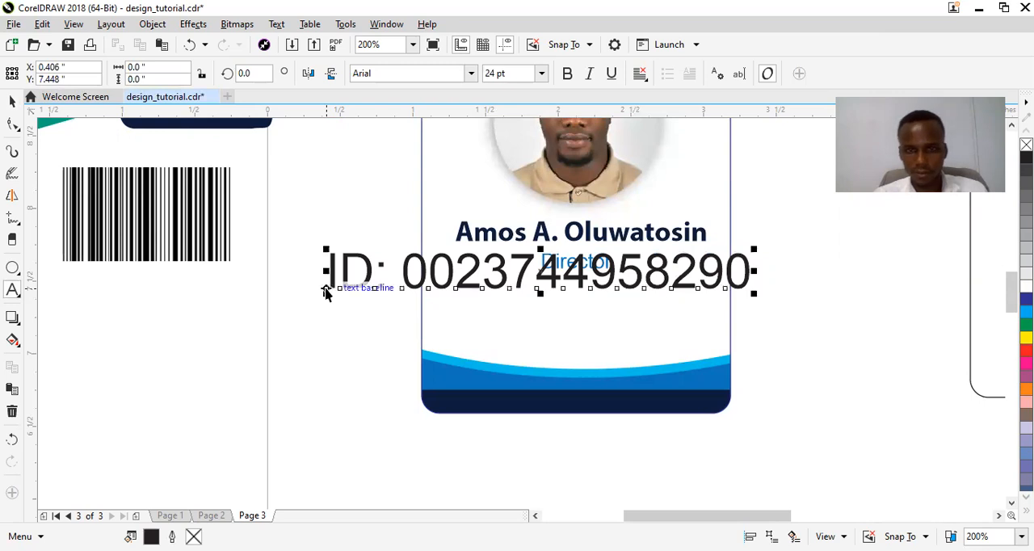
pyautogui.click(541, 73)
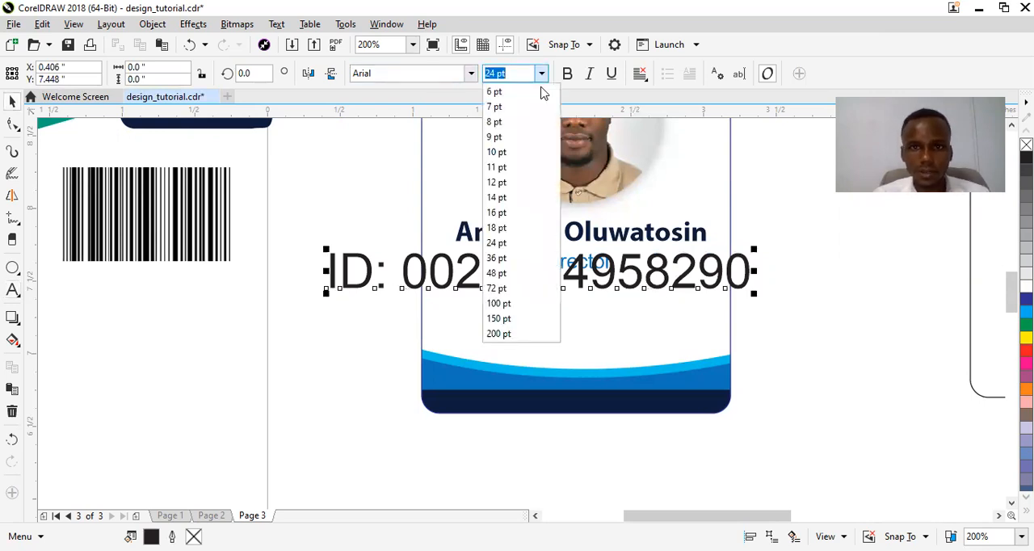
pyautogui.click(522, 153)
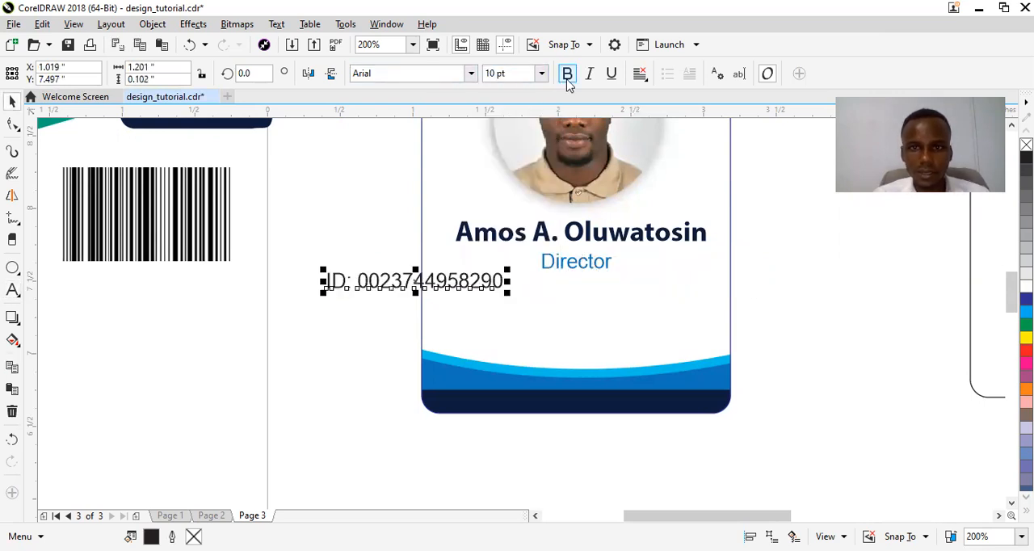
# Make the ID line bold, move it onto the card beneath "Director", and copy the name line's navy fill to it.
pyautogui.click(568, 74)
pyautogui.moveTo(434, 281); pyautogui.dragTo(595, 304)
pyautogui.click(589, 233)
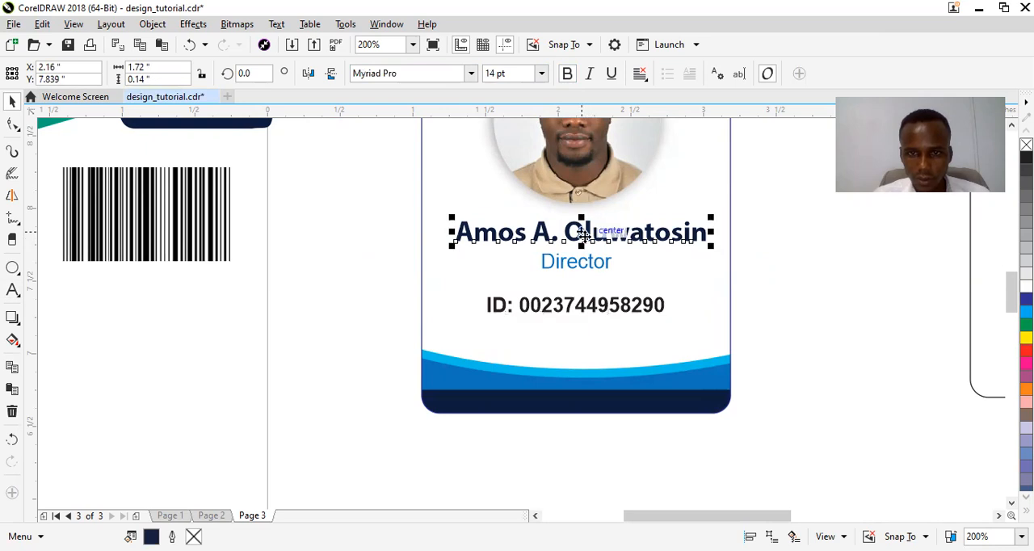
pyautogui.moveTo(589, 234); pyautogui.dragTo(568, 305)
pyautogui.click(620, 391)
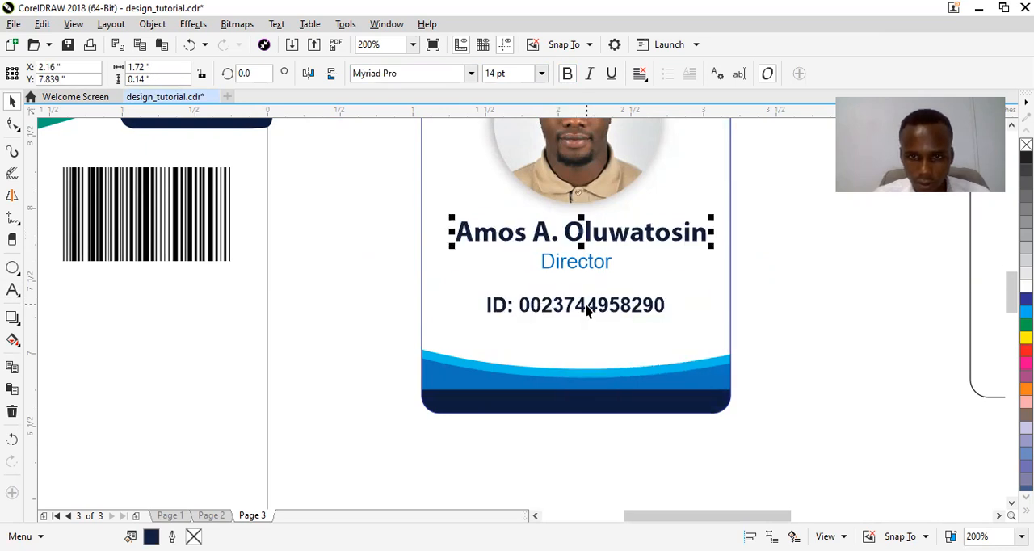
# Place a copy of the barcode beneath the ID line and squash it to about 1.15 by 0.21 inches.
pyautogui.click(121, 206)
pyautogui.moveTo(154, 218); pyautogui.dragTo(523, 339)
pyautogui.press('Escape')
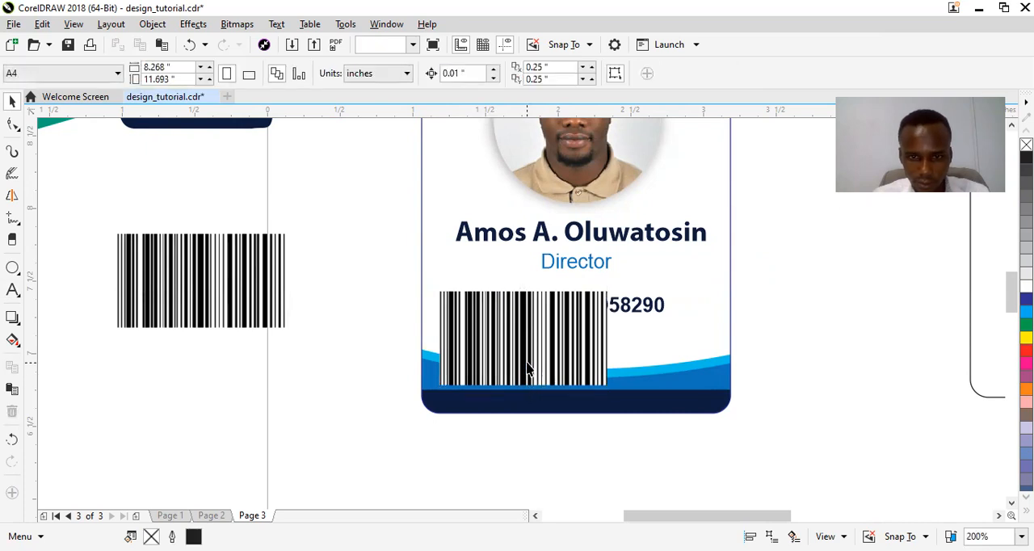
pyautogui.click(529, 368)
pyautogui.moveTo(523, 389); pyautogui.dragTo(589, 341)
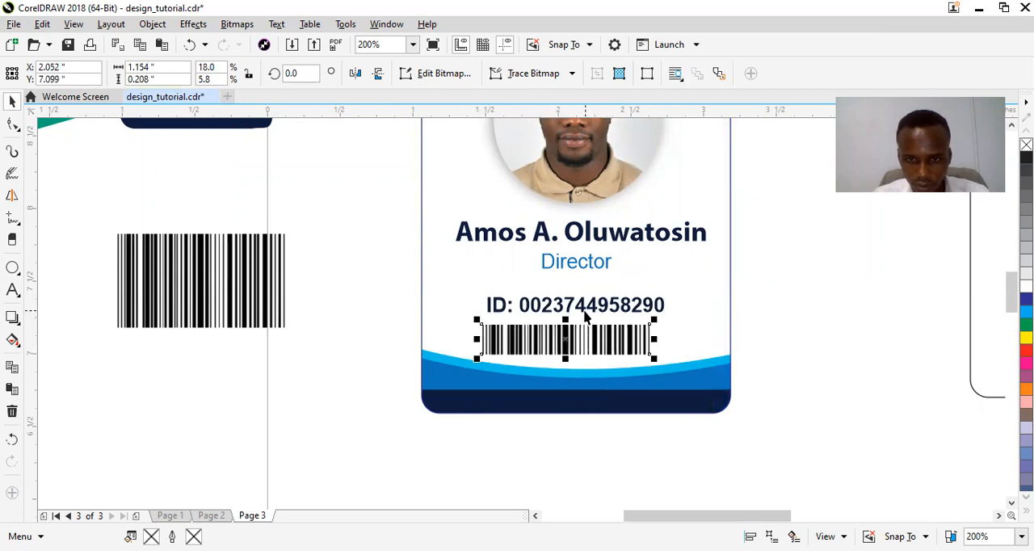
# Nudge the ID line up slightly from the barcode and shift the barcode right to line up beneath it.
pyautogui.click(585, 311)
pyautogui.press('Up')
pyautogui.press('Up')
pyautogui.press('Up')
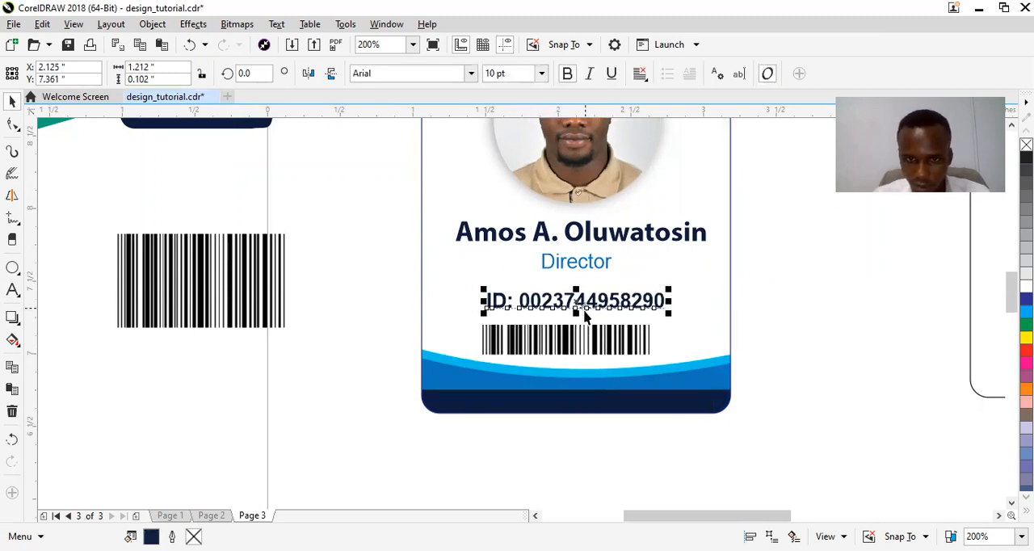
pyautogui.press('Up')
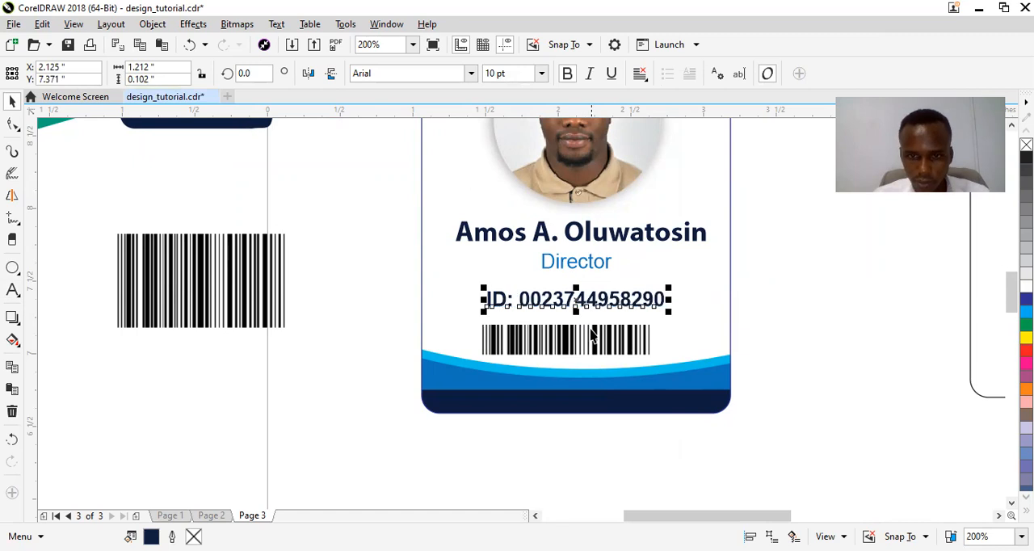
pyautogui.click(589, 336)
pyautogui.press('Right')
pyautogui.press('Right')
pyautogui.press('Right')
pyautogui.press('Right')
pyautogui.press('Right')
pyautogui.press('Right')
# Copy the phone number text from the business card on Page 2 onto the ID card's navy header on Page 3.
pyautogui.moveTo(1011, 292); pyautogui.dragTo(1012, 261)
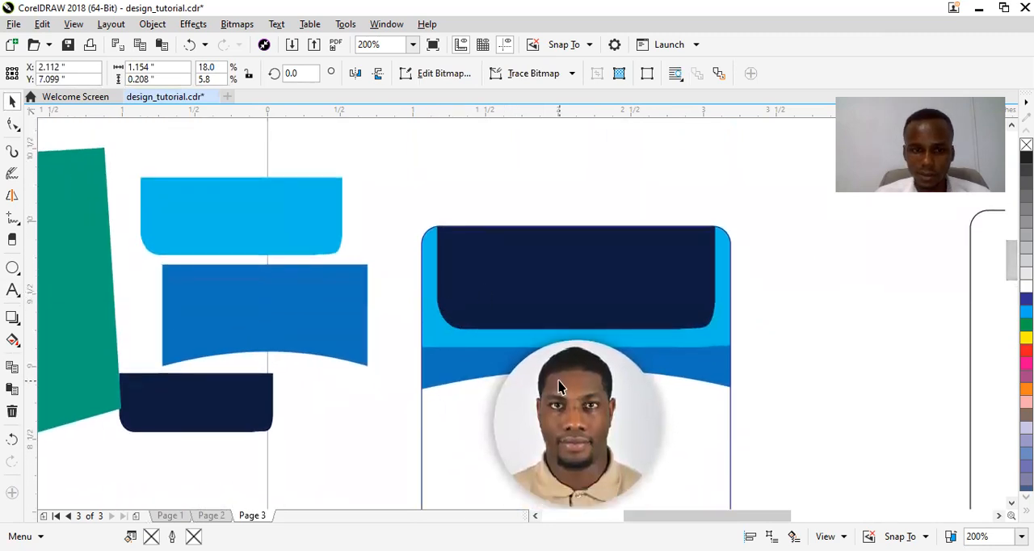
pyautogui.moveTo(1010, 265); pyautogui.dragTo(1004, 281)
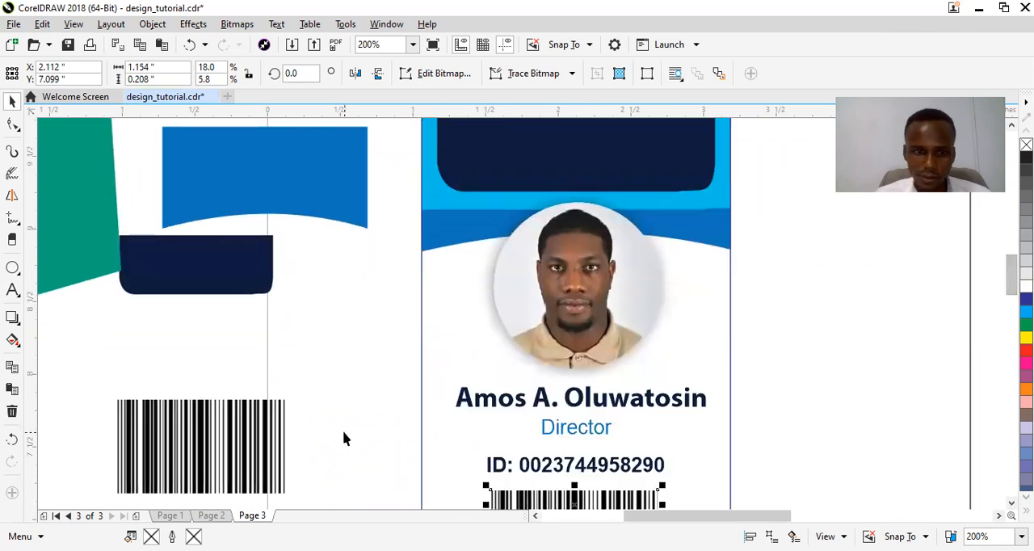
pyautogui.click(211, 516)
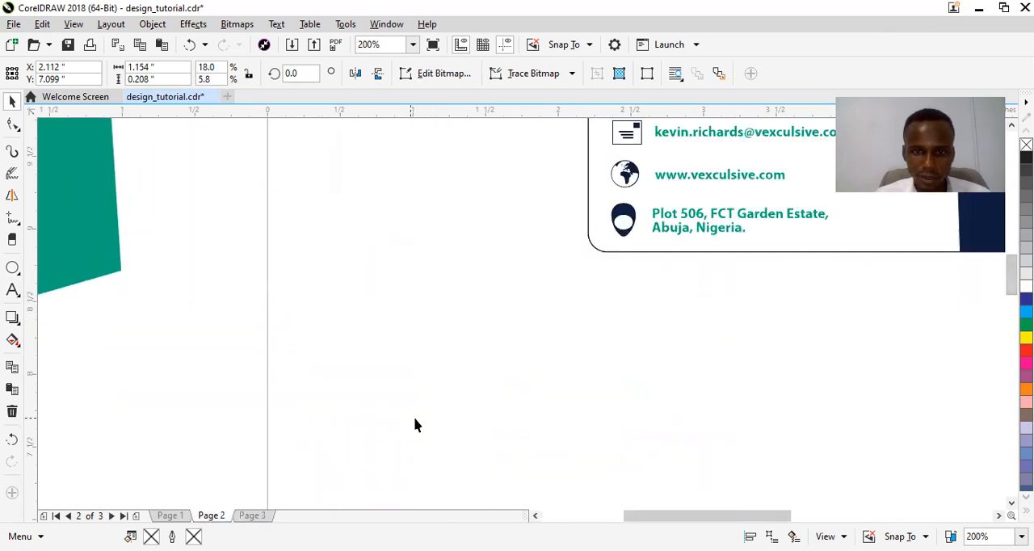
pyautogui.moveTo(748, 518); pyautogui.dragTo(782, 518)
pyautogui.moveTo(1012, 275); pyautogui.dragTo(1012, 262)
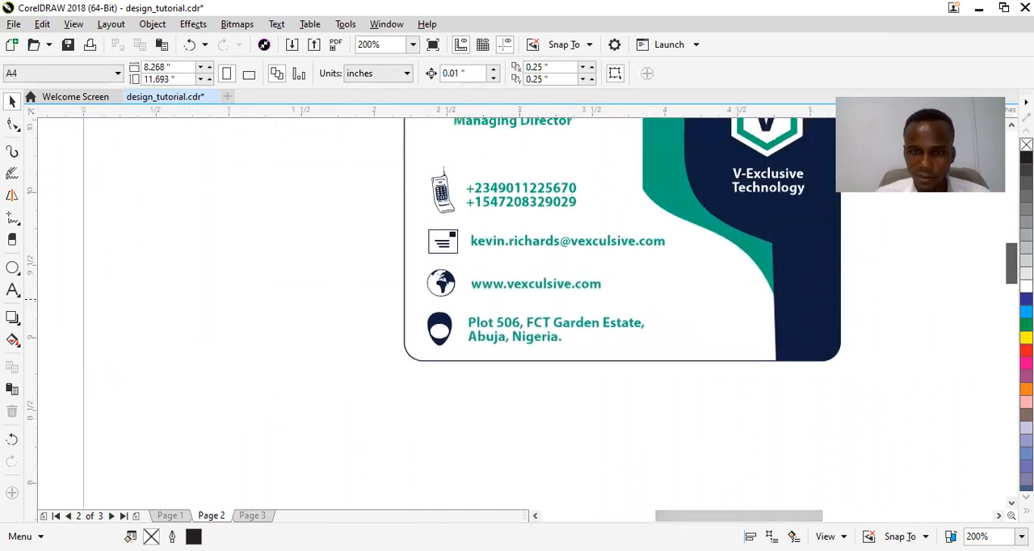
pyautogui.click(518, 334)
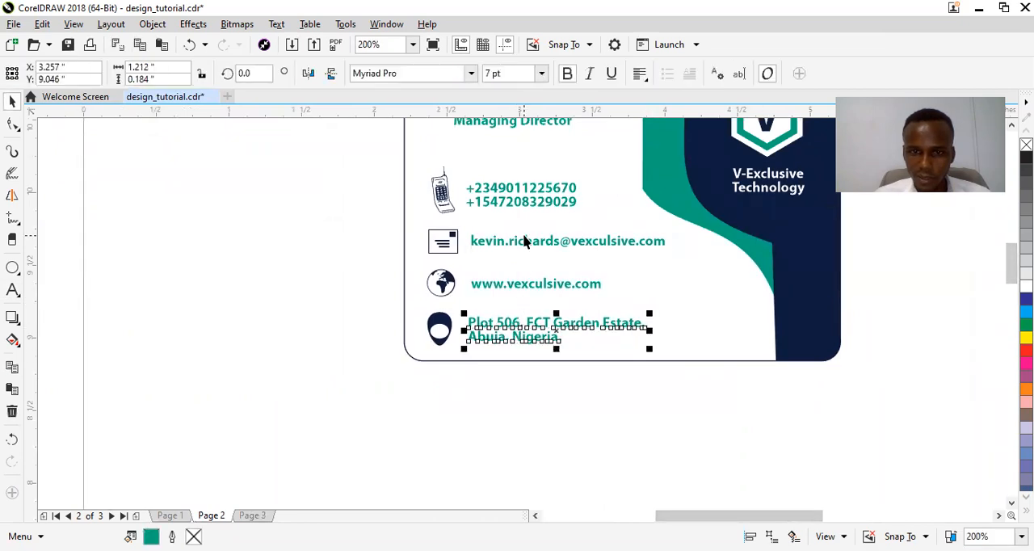
pyautogui.click(521, 205)
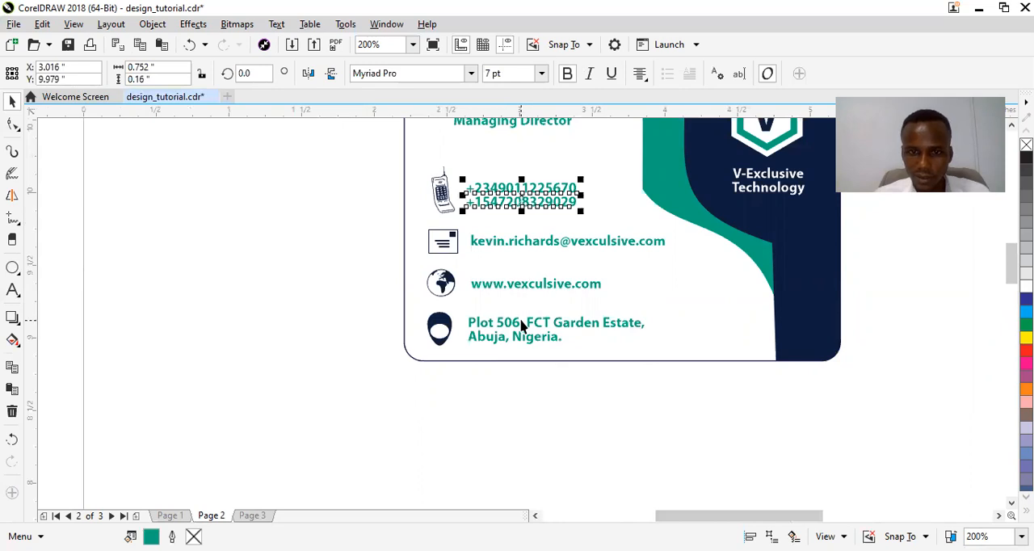
pyautogui.press('Escape')
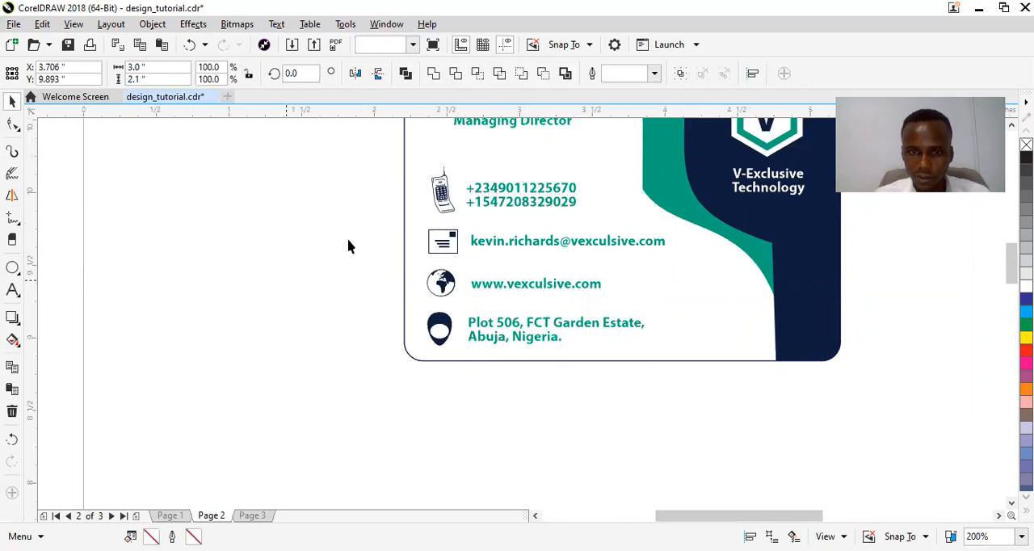
pyautogui.click(495, 194)
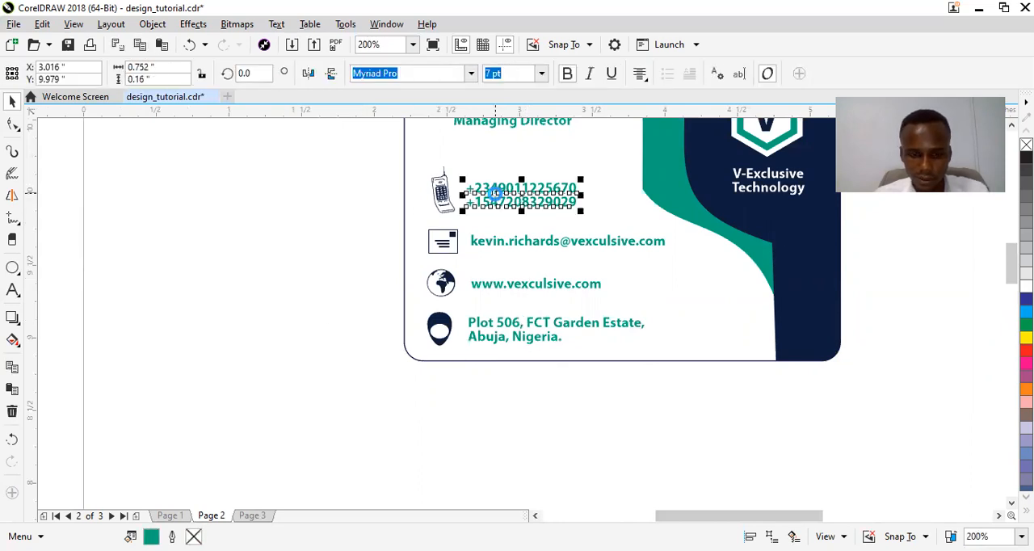
pyautogui.click(255, 516)
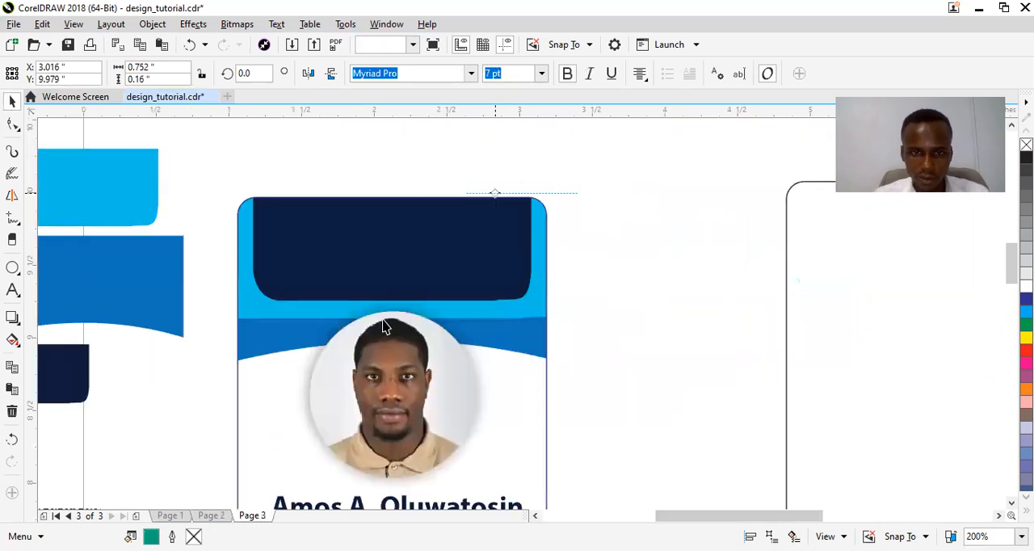
pyautogui.hotkey('ctrl', 'v')
pyautogui.moveTo(521, 195); pyautogui.dragTo(390, 247)
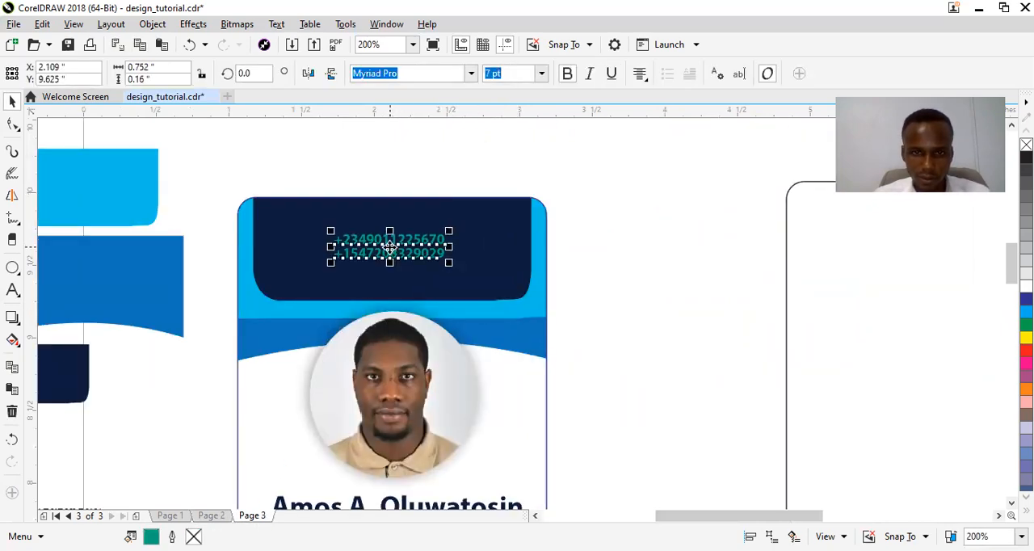
# Copy the email, website and address lines from the Page 2 business card and paste them on Page 3.
pyautogui.click(211, 517)
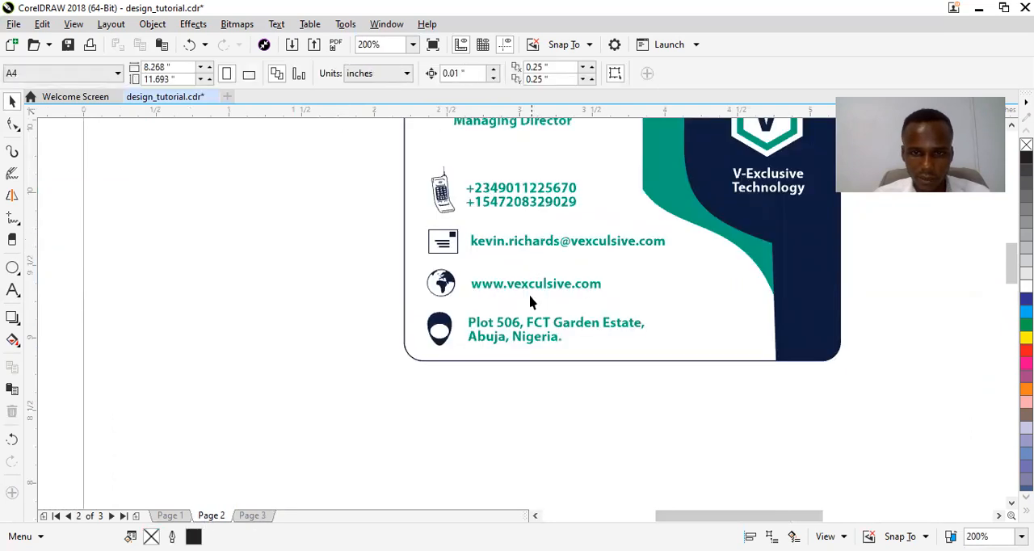
pyautogui.click(531, 328)
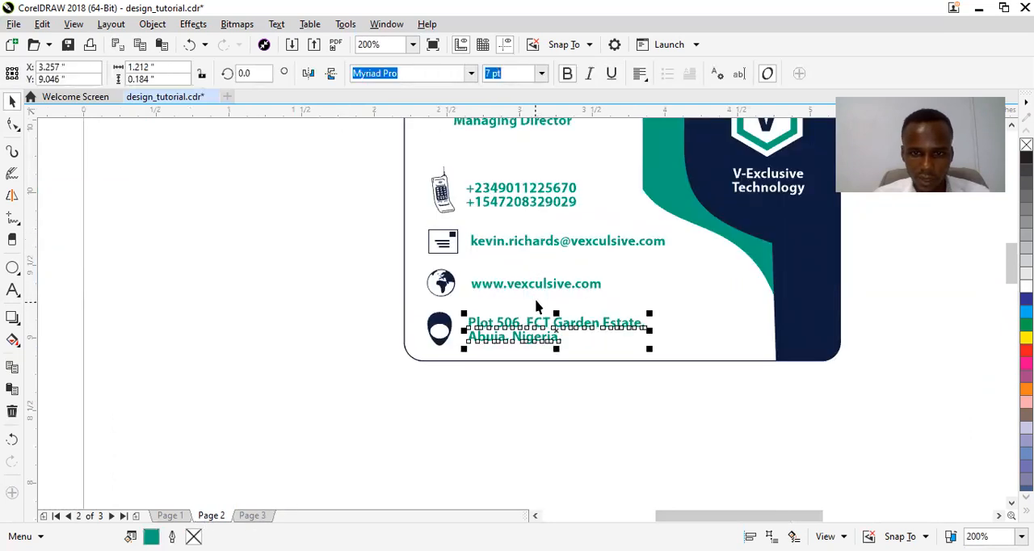
pyautogui.keyDown('shift'); pyautogui.click(543, 290); pyautogui.keyUp('shift')
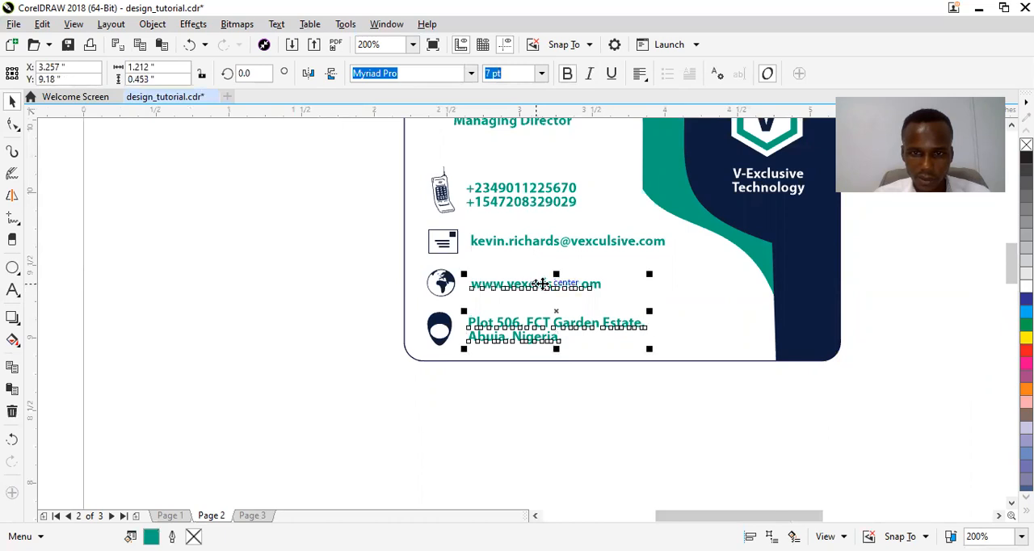
pyautogui.keyDown('shift'); pyautogui.click(544, 251); pyautogui.keyUp('shift')
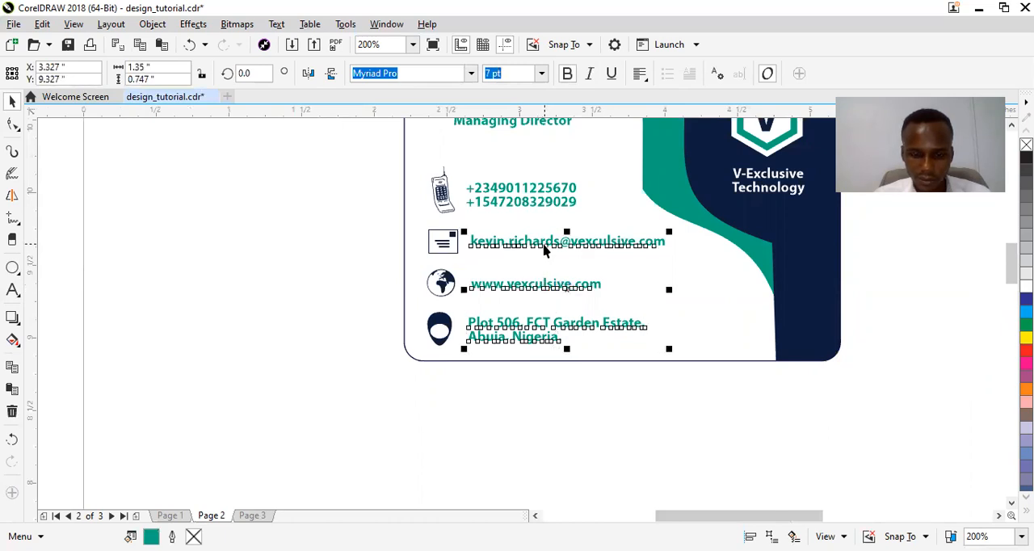
pyautogui.click(252, 516)
pyautogui.hotkey('ctrl', 'v')
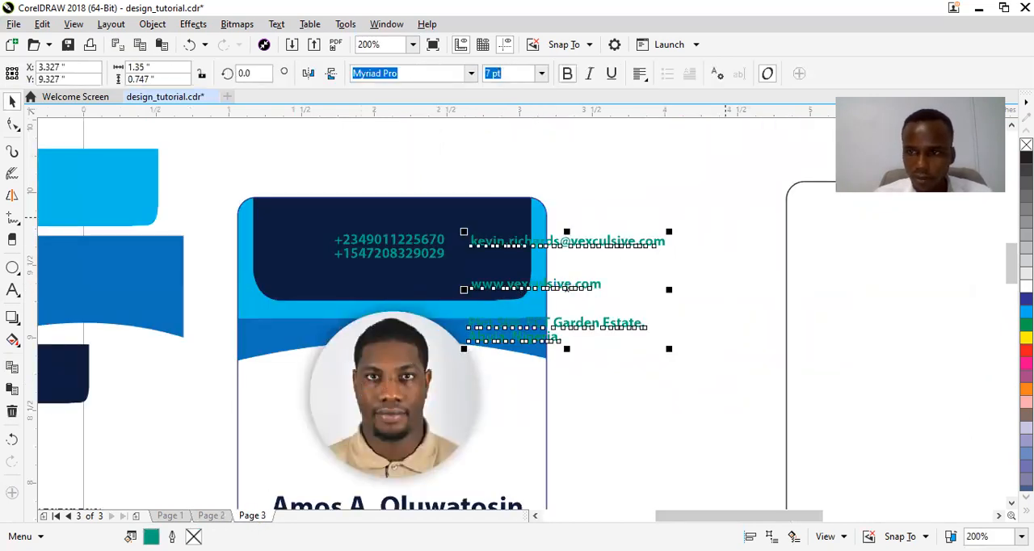
# Fill all the pasted contact lines white and move them over the header, with the email line above the phone numbers.
pyautogui.click(1026, 286)
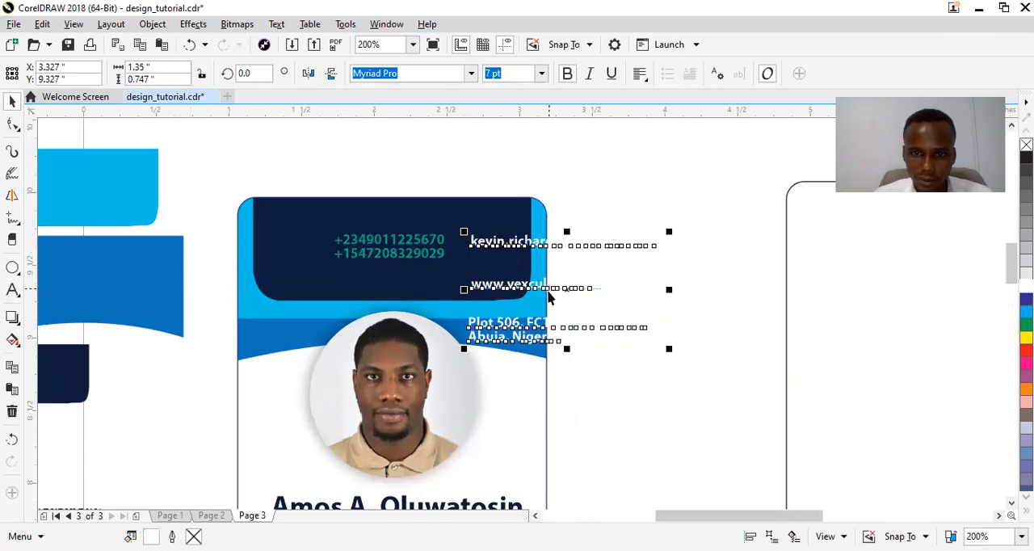
pyautogui.moveTo(567, 295); pyautogui.dragTo(460, 287)
pyautogui.click(361, 259)
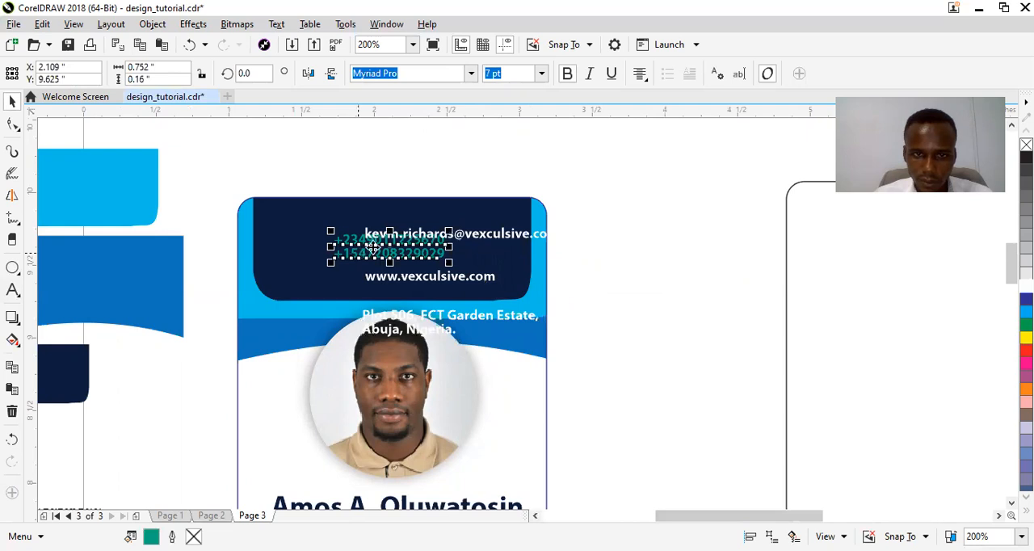
pyautogui.click(1026, 286)
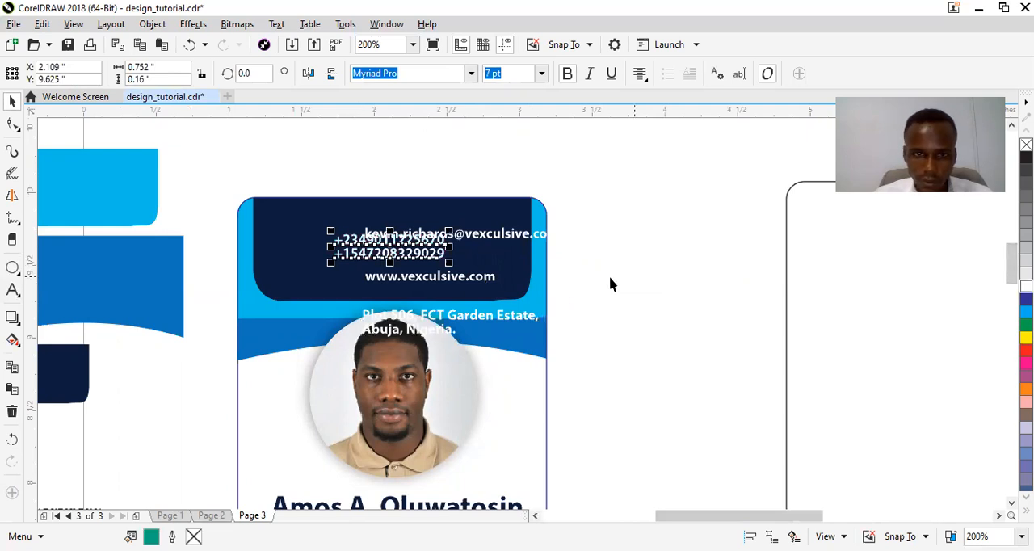
pyautogui.moveTo(501, 239); pyautogui.dragTo(459, 221)
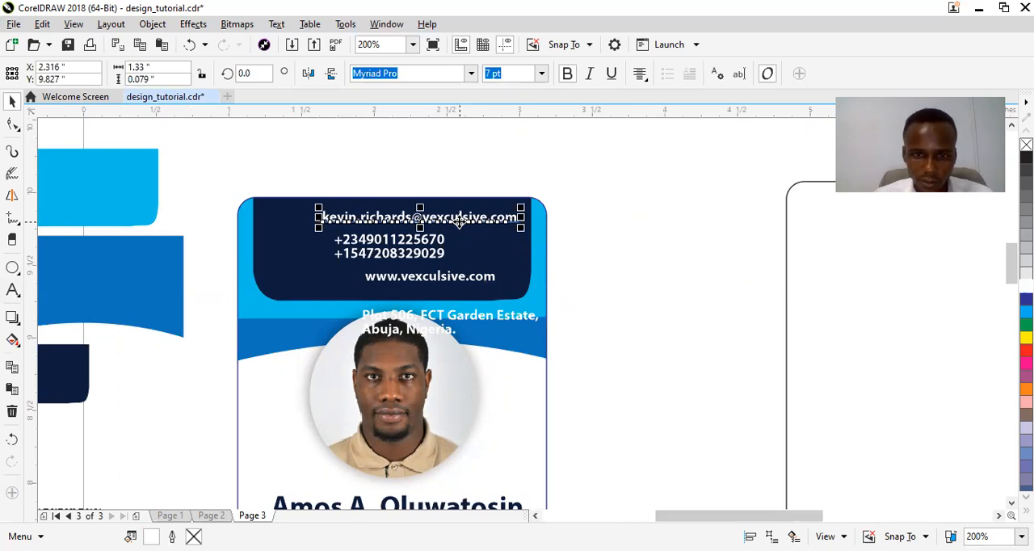
# Replace the name before the @ in the email line with "info" and move the address just below the website line.
pyautogui.click(395, 218)
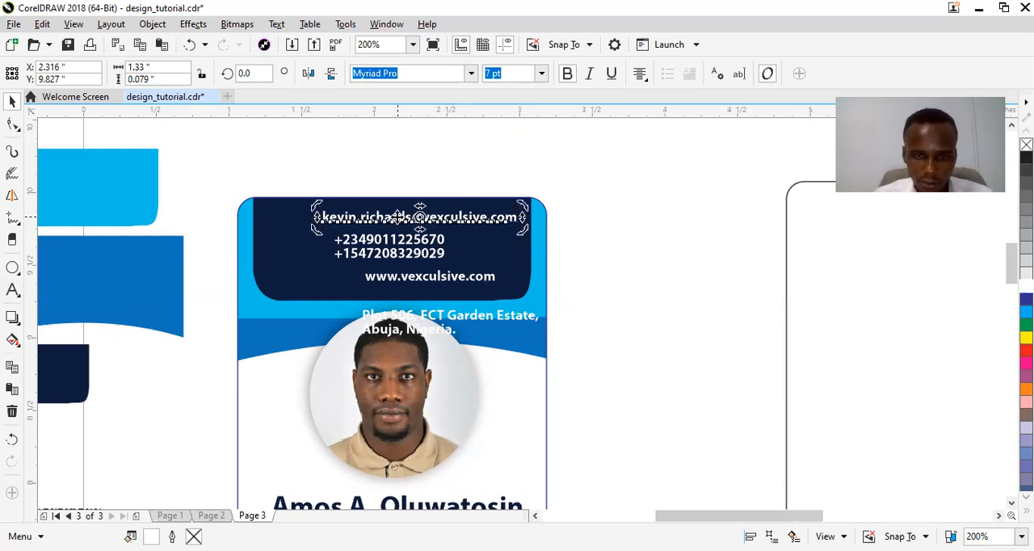
pyautogui.doubleClick(404, 216)
pyautogui.moveTo(410, 217); pyautogui.dragTo(346, 211)
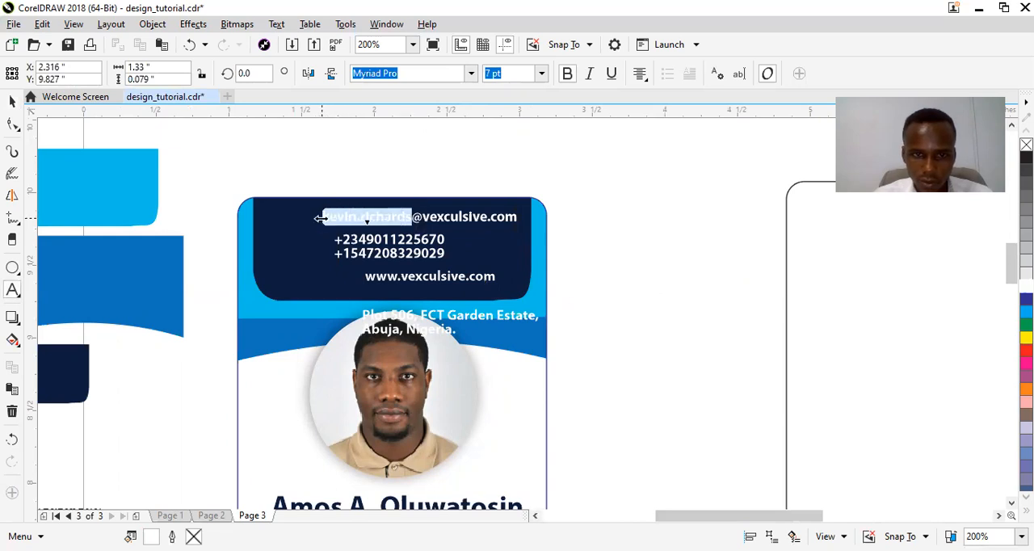
pyautogui.write('info')
pyautogui.press('BackSpace')
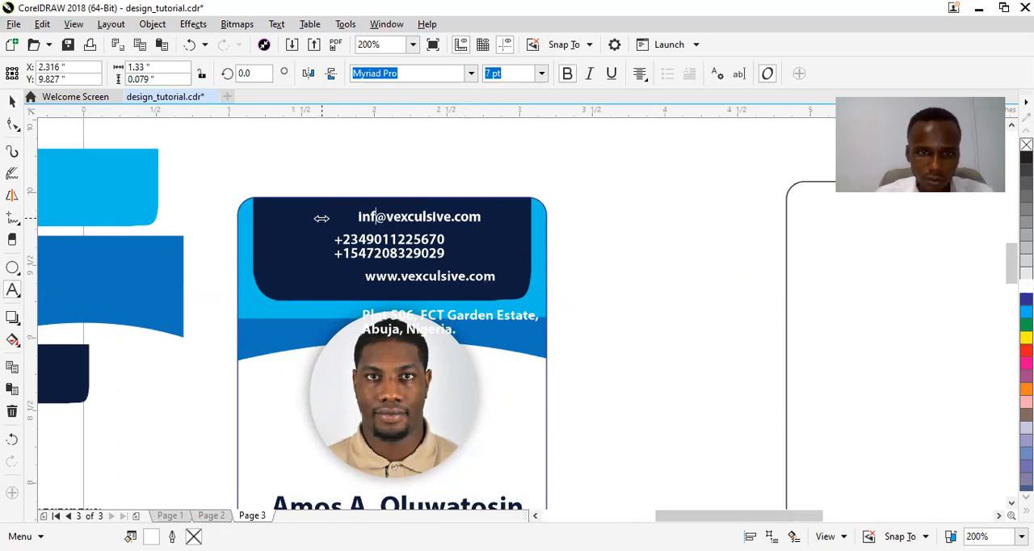
pyautogui.write('o')
pyautogui.hotkey('ctrl', 'space')
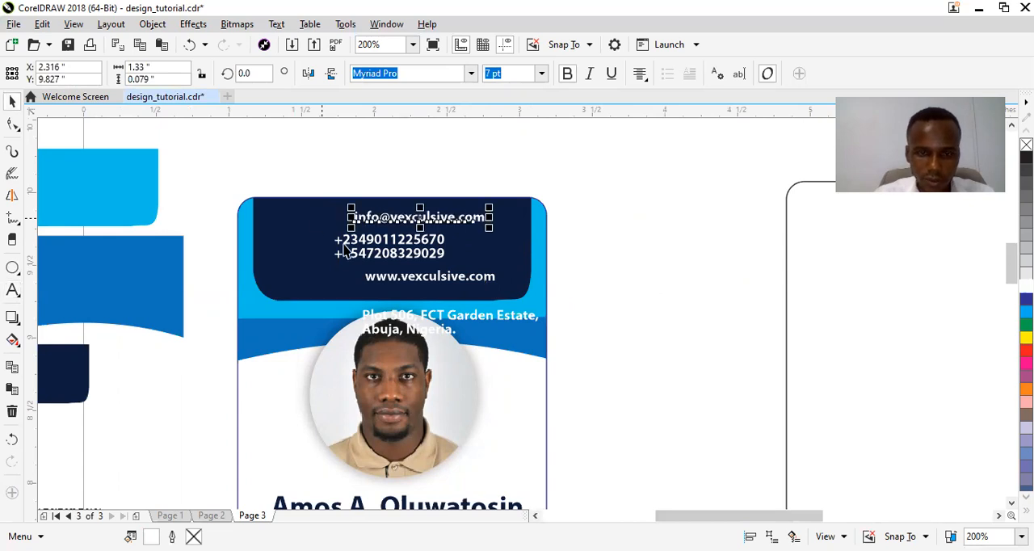
pyautogui.moveTo(433, 322); pyautogui.dragTo(436, 299)
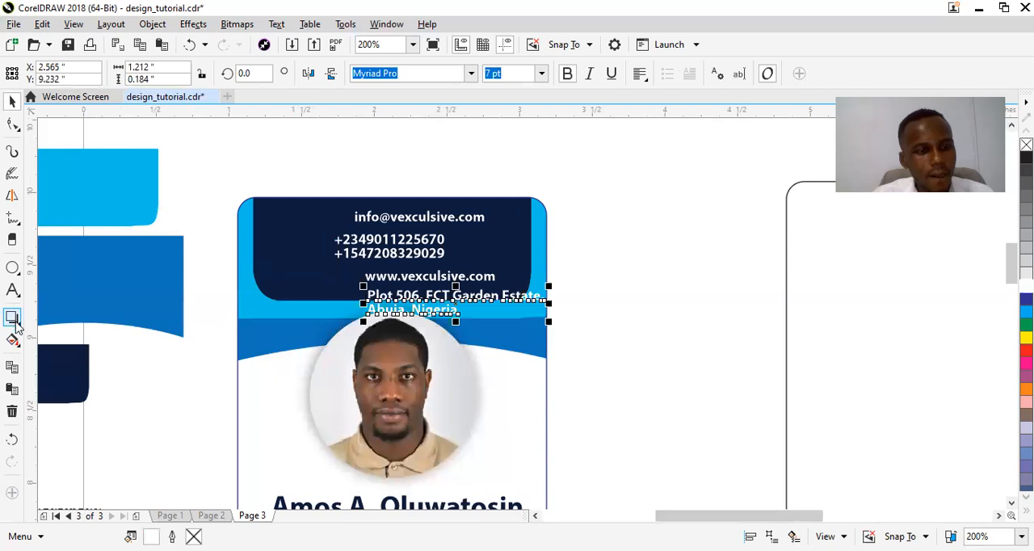
# Copy the hexagon V logo and its "V-Exclusive Technology" text from Page 2 and paste them on Page 3.
pyautogui.click(206, 514)
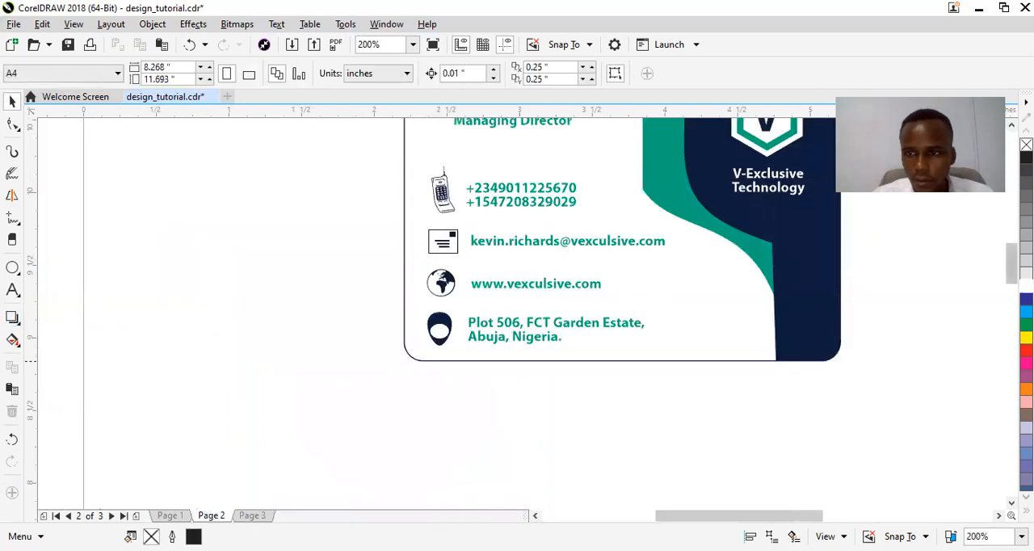
pyautogui.scroll(3, 866, 344)
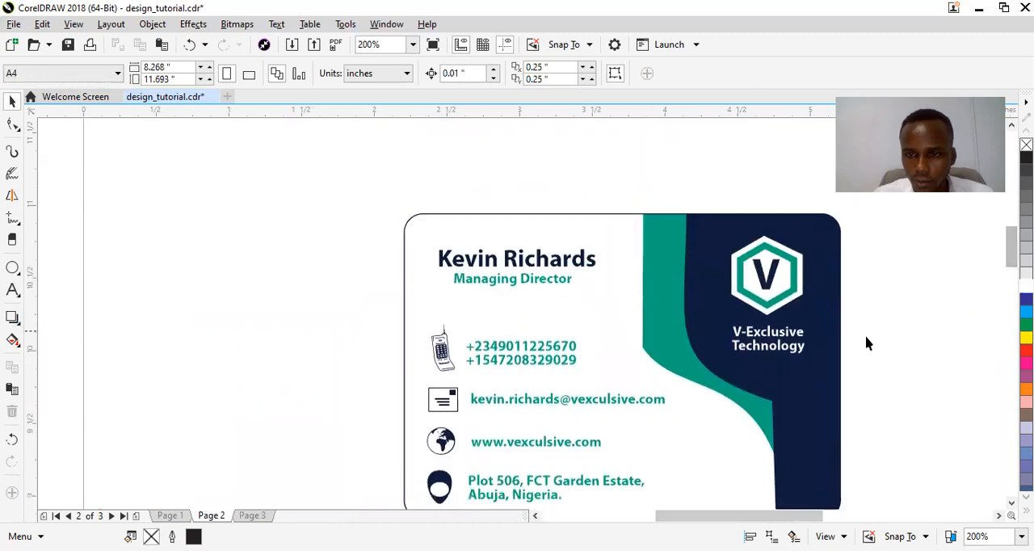
pyautogui.moveTo(881, 374); pyautogui.dragTo(701, 228)
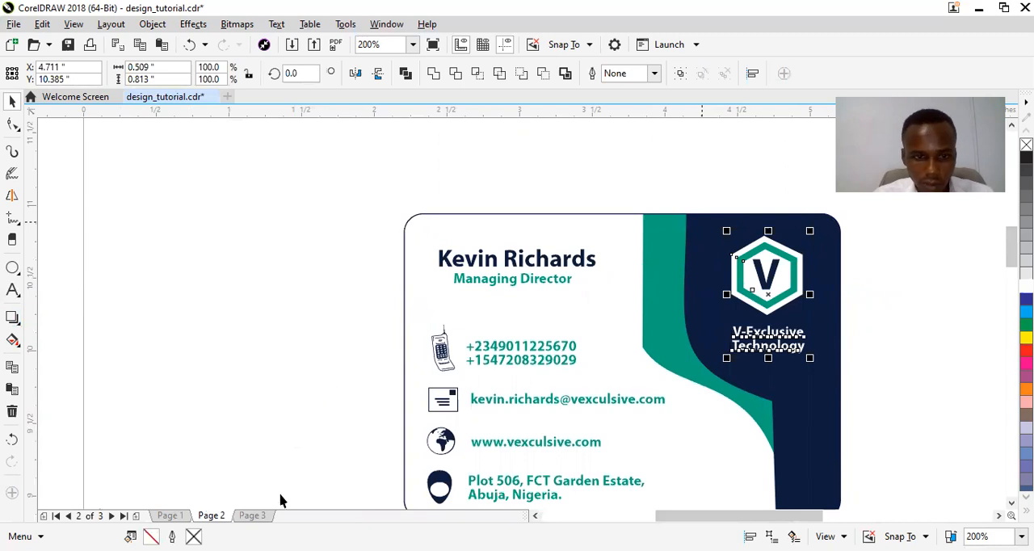
pyautogui.click(261, 516)
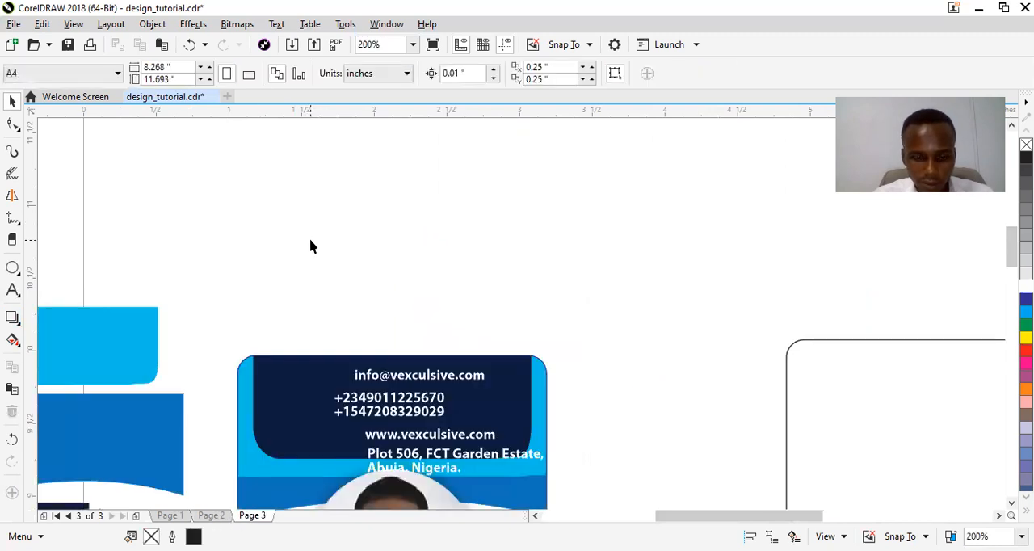
pyautogui.hotkey('ctrl', 'v')
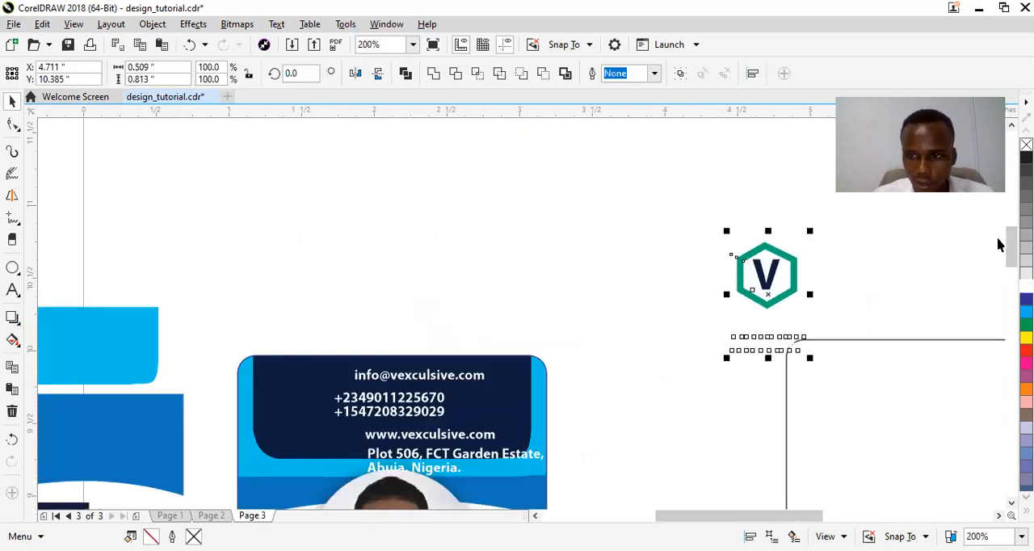
# Move the V logo and its "V-Exclusive Technology" text onto the left part of the ID card's dark header.
pyautogui.scroll(-3, 998, 244)
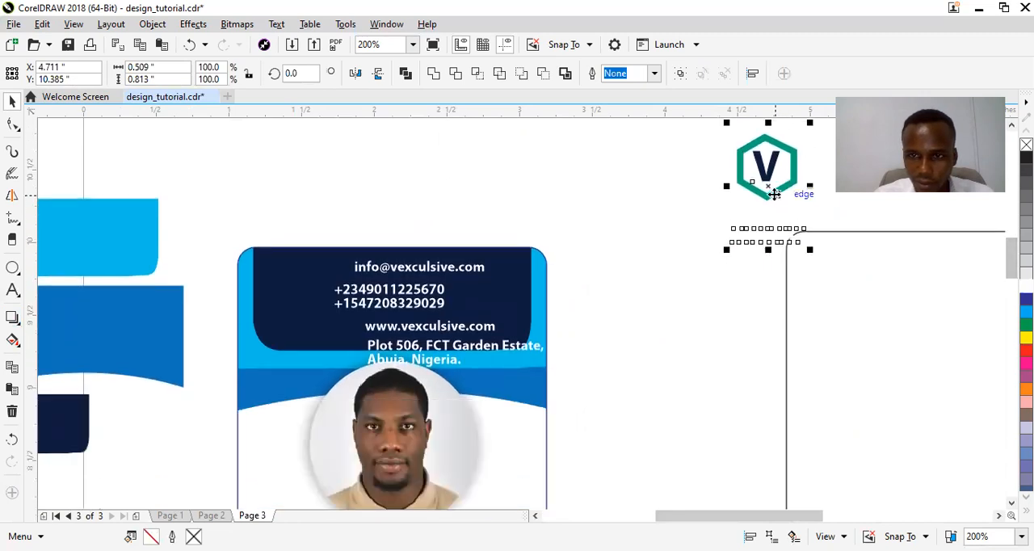
pyautogui.moveTo(774, 194); pyautogui.dragTo(303, 313)
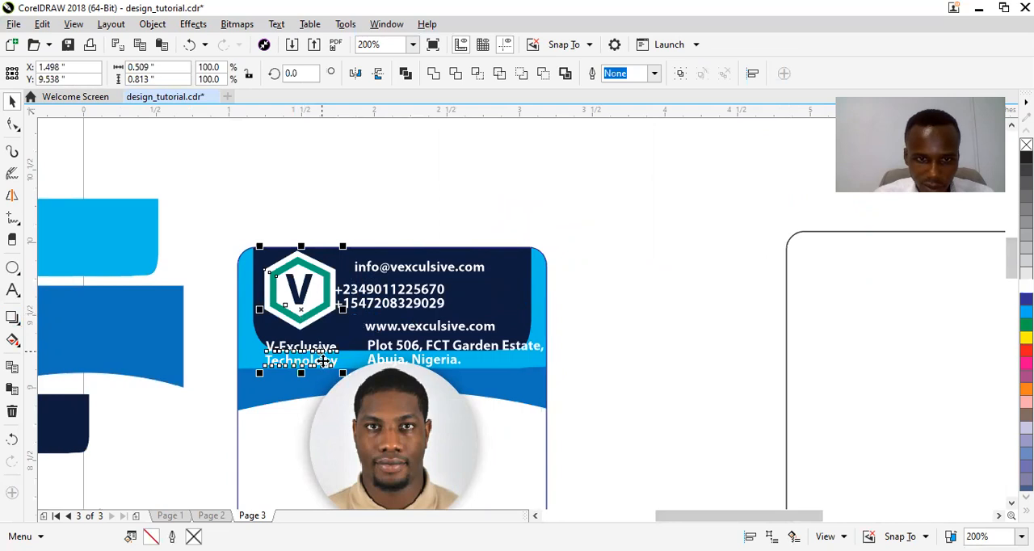
pyautogui.click(438, 186)
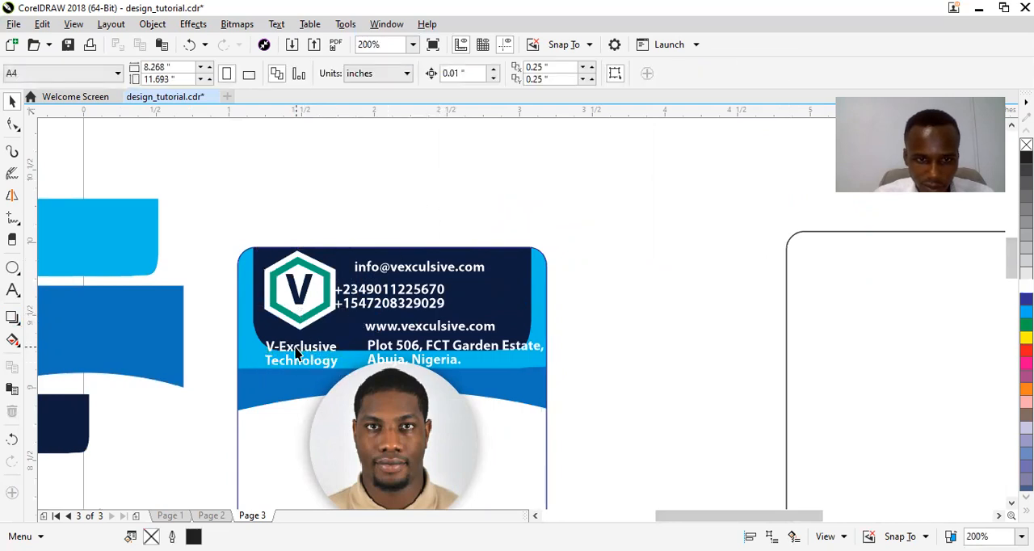
pyautogui.moveTo(296, 353); pyautogui.dragTo(294, 356)
# Move the V and its white inner hexagon aside and copy the spare curved shape's medium-blue fill onto the logo's green hexagon.
pyautogui.click(298, 300)
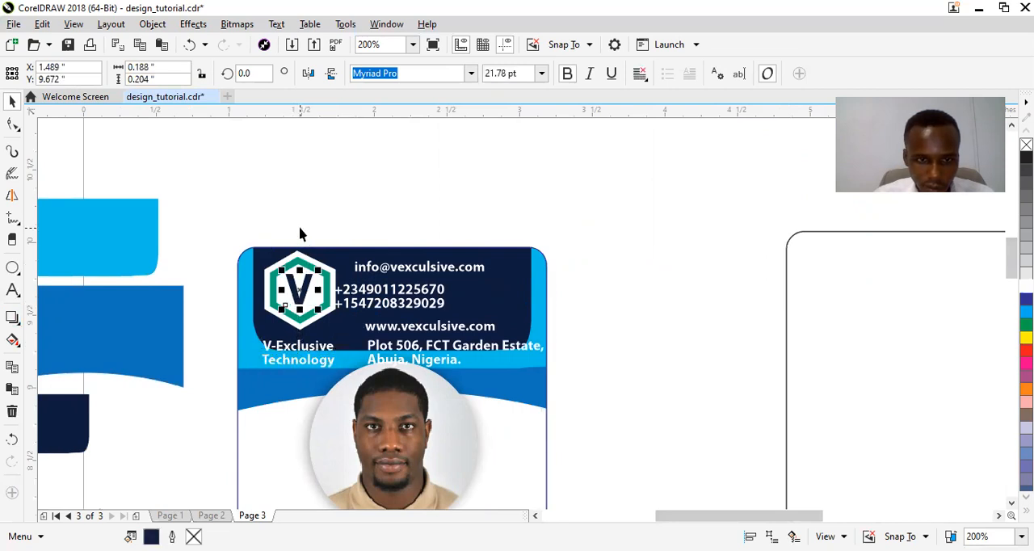
pyautogui.click(328, 280)
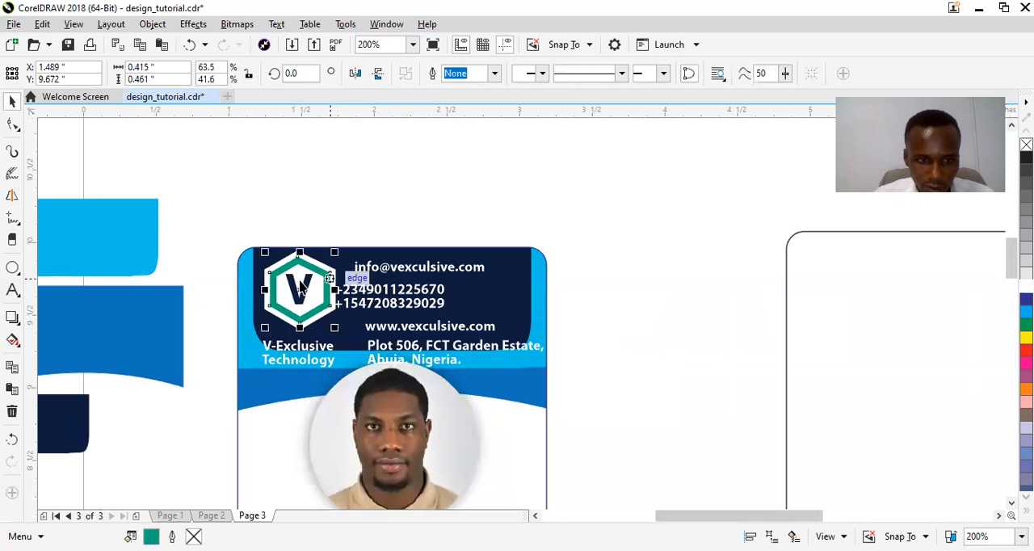
pyautogui.click(159, 296)
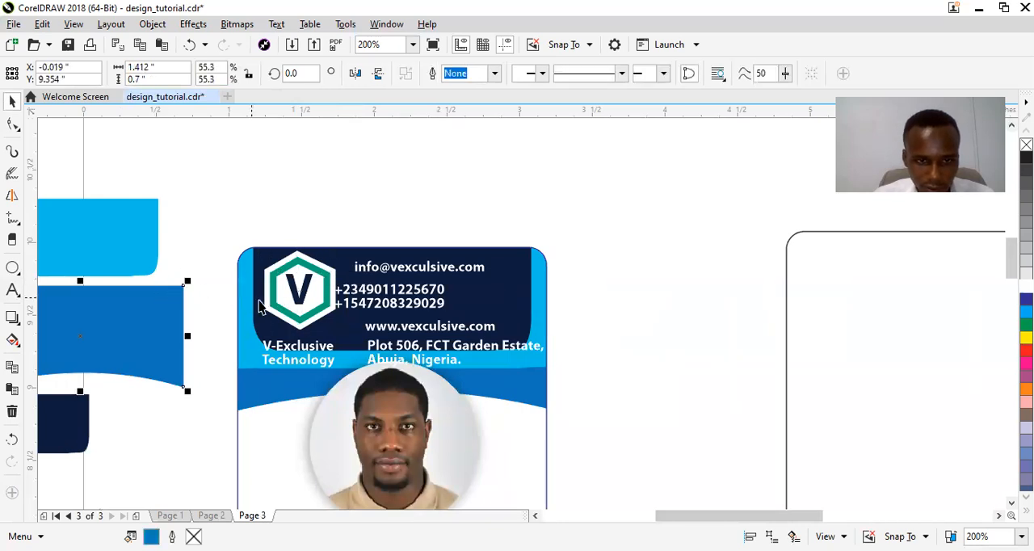
pyautogui.click(291, 305)
pyautogui.keyDown('shift'); pyautogui.click(300, 298); pyautogui.keyUp('shift')
pyautogui.moveTo(302, 298); pyautogui.dragTo(365, 274)
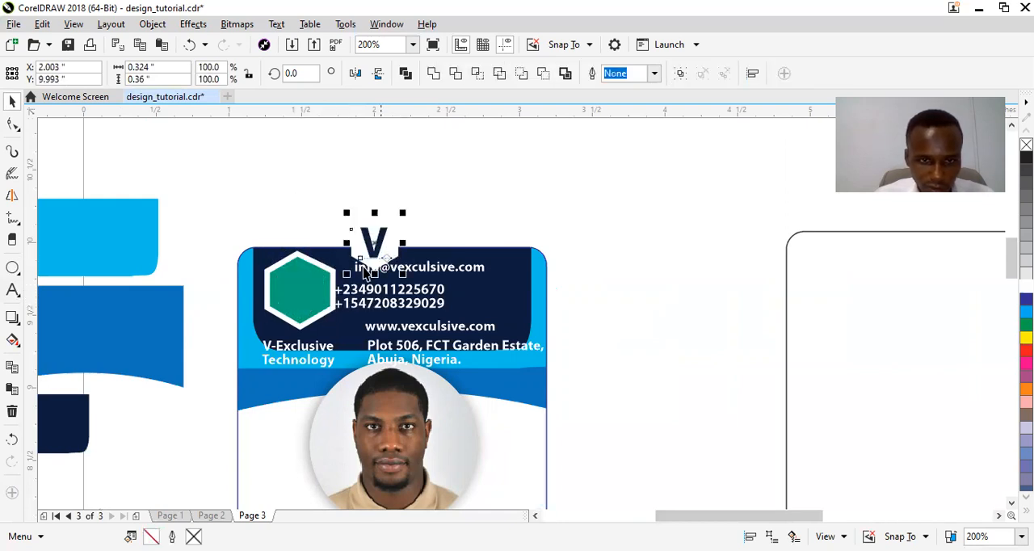
pyautogui.moveTo(149, 323); pyautogui.dragTo(295, 297)
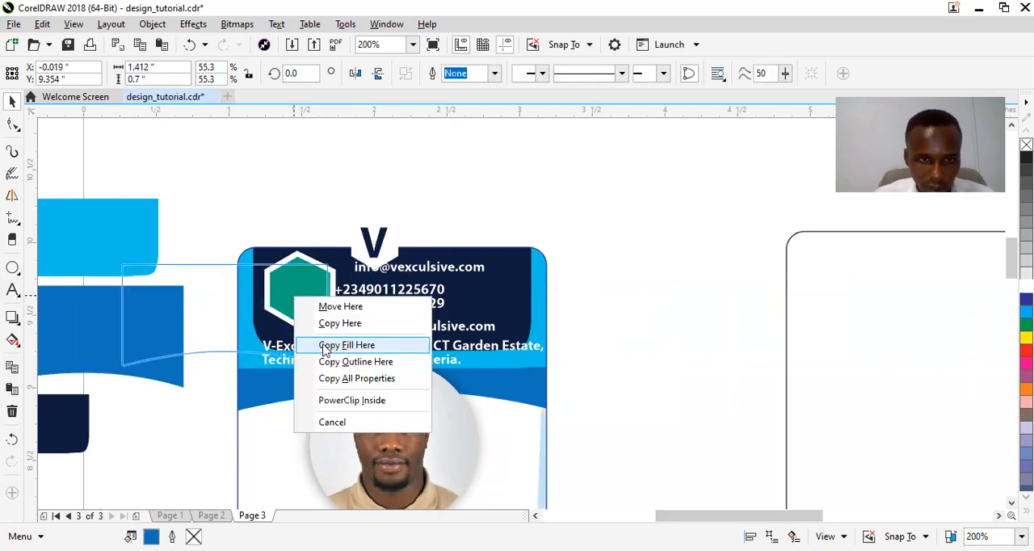
pyautogui.click(325, 346)
# Move the white inner hexagon and the V back to the centre of the blue hexagon.
pyautogui.click(358, 246)
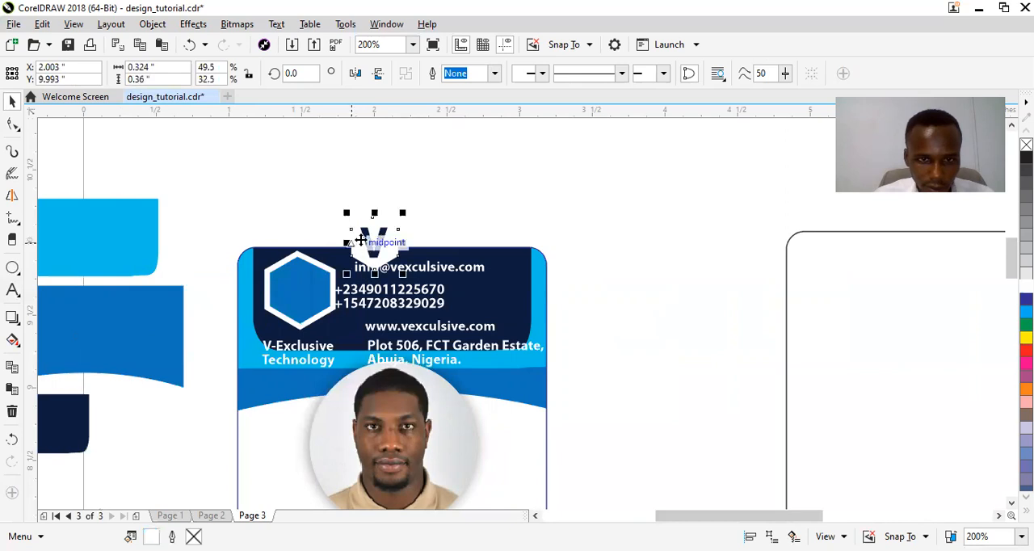
pyautogui.moveTo(375, 255); pyautogui.dragTo(299, 293)
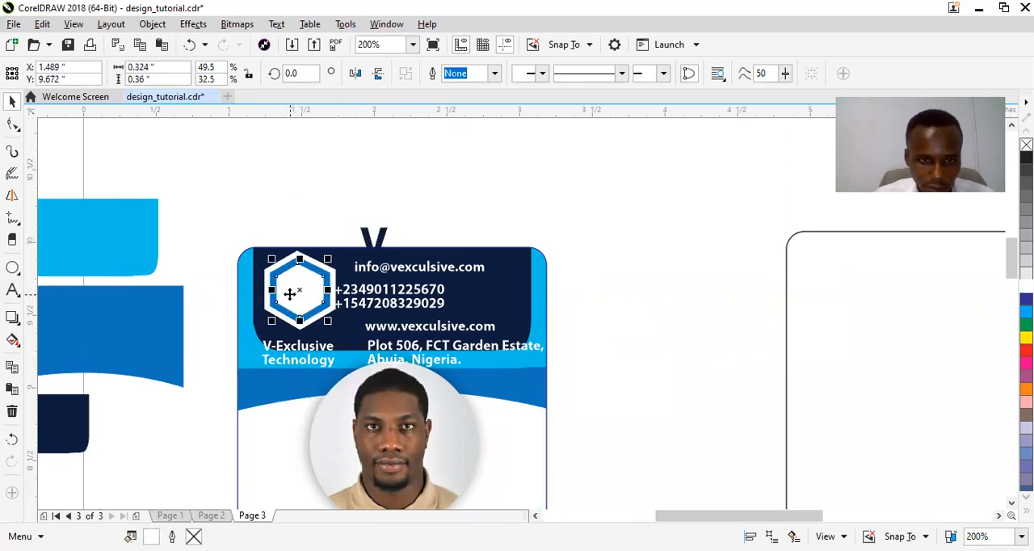
pyautogui.click(379, 243)
pyautogui.moveTo(380, 242); pyautogui.dragTo(299, 290)
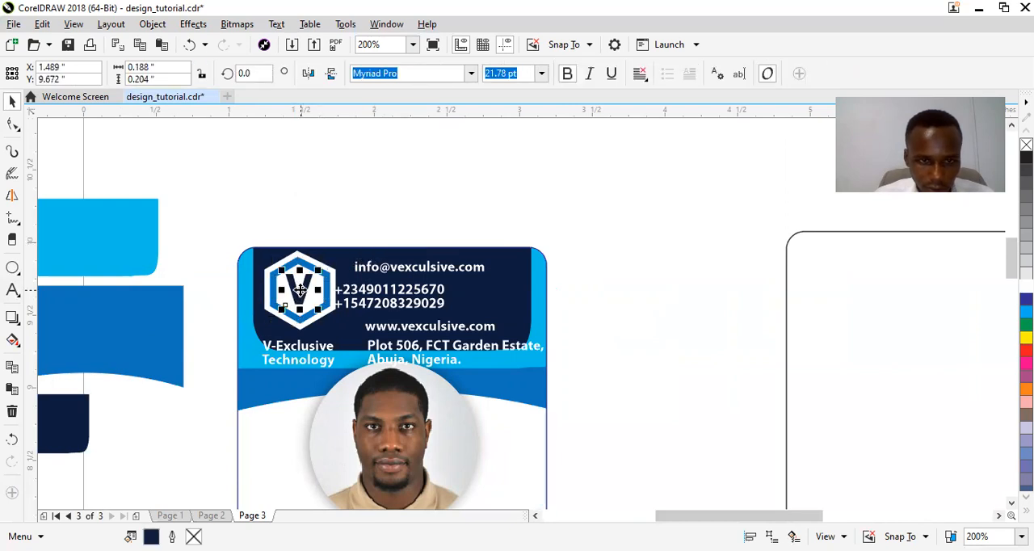
# Scale the whole hexagon V logo down about its centre to about 0.312 by 0.347 inches.
pyautogui.click(300, 353)
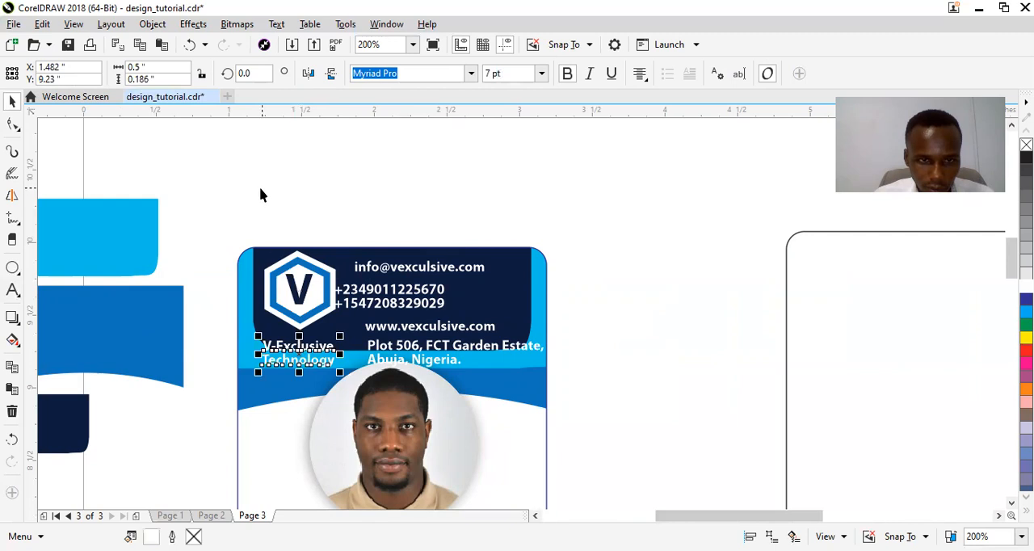
pyautogui.moveTo(247, 217); pyautogui.dragTo(342, 338)
pyautogui.moveTo(341, 245); pyautogui.dragTo(328, 261)
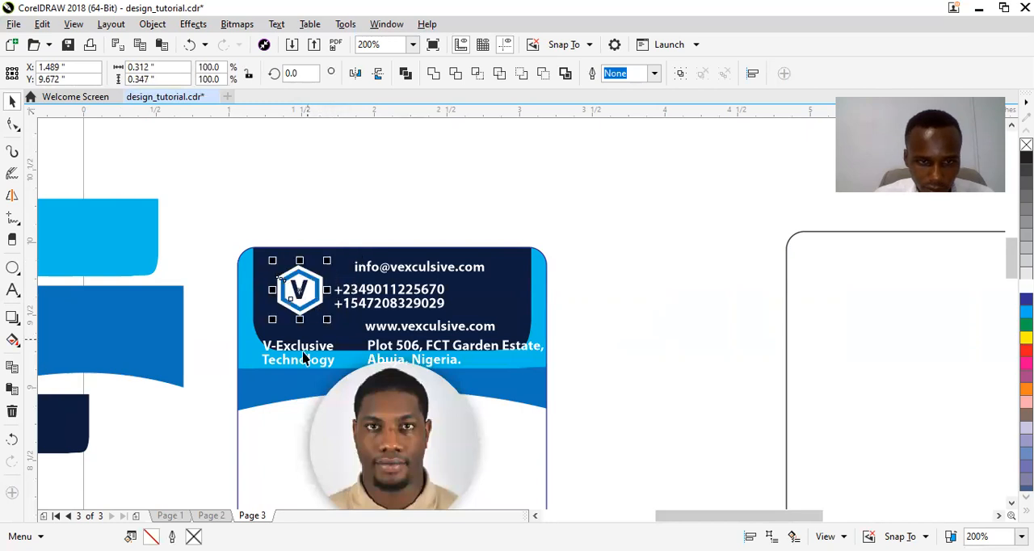
# Move the "V-Exclusive Technology" text up beneath the smaller logo and set its font size to 6 pt.
pyautogui.click(305, 353)
pyautogui.moveTo(306, 353); pyautogui.dragTo(310, 333)
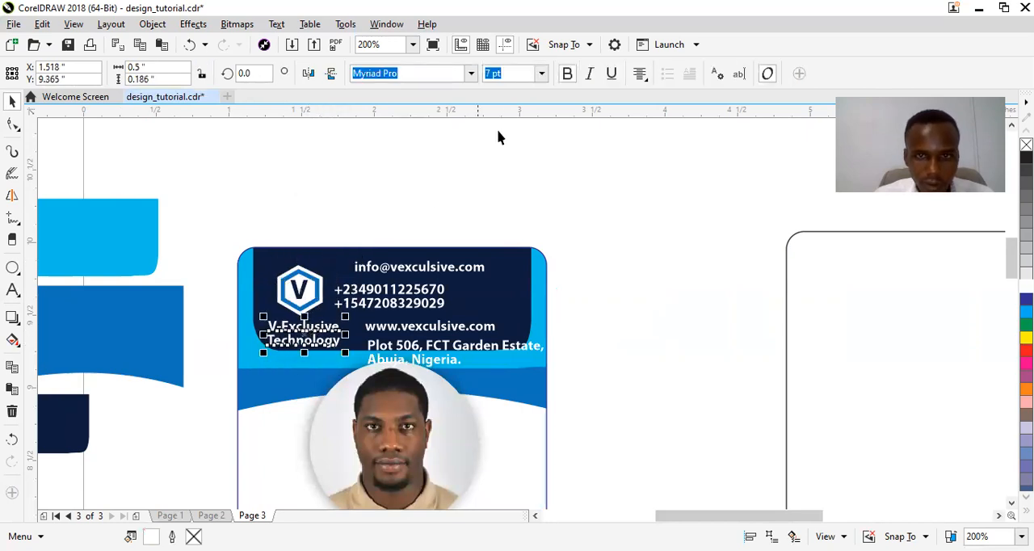
pyautogui.click(542, 74)
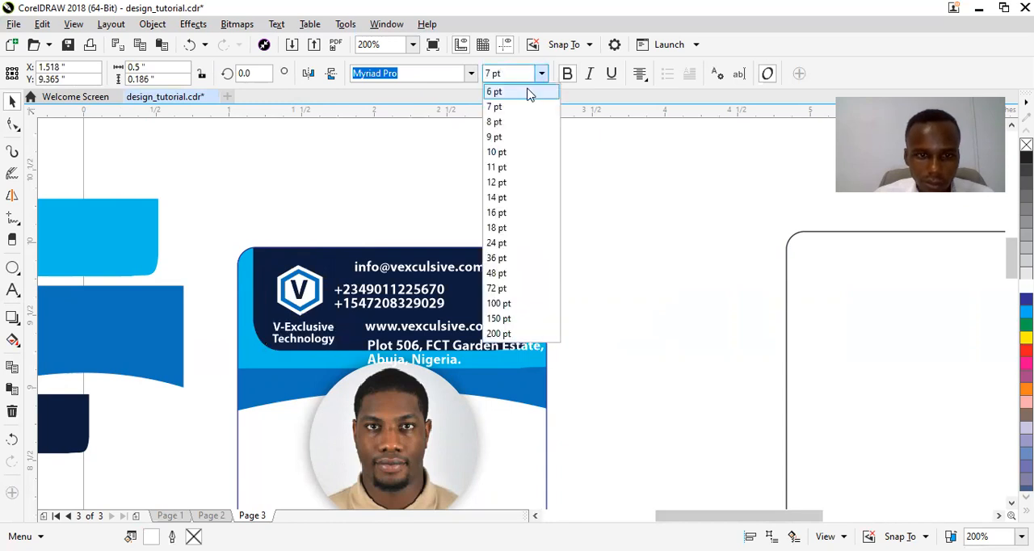
pyautogui.click(526, 91)
pyautogui.moveTo(308, 332); pyautogui.dragTo(310, 338)
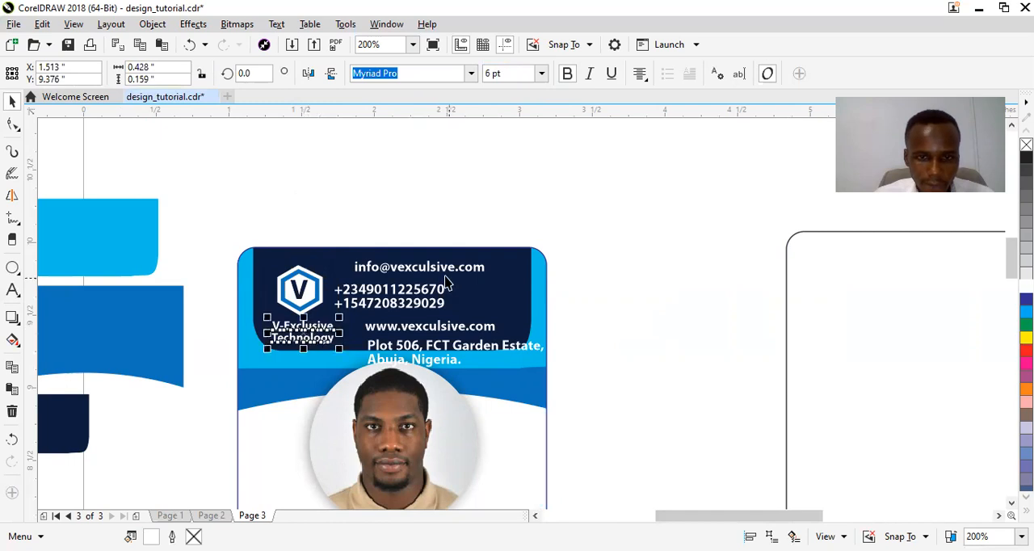
# Move the phone numbers and the email line into the right part of the dark header and set both to 6 pt.
pyautogui.moveTo(421, 289); pyautogui.dragTo(490, 303)
pyautogui.click(542, 73)
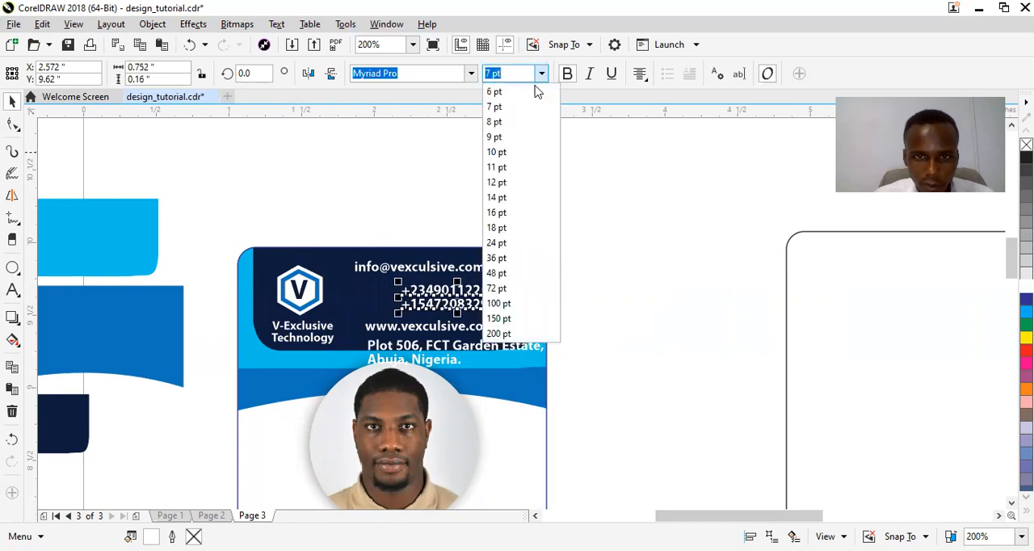
pyautogui.click(531, 95)
pyautogui.click(447, 270)
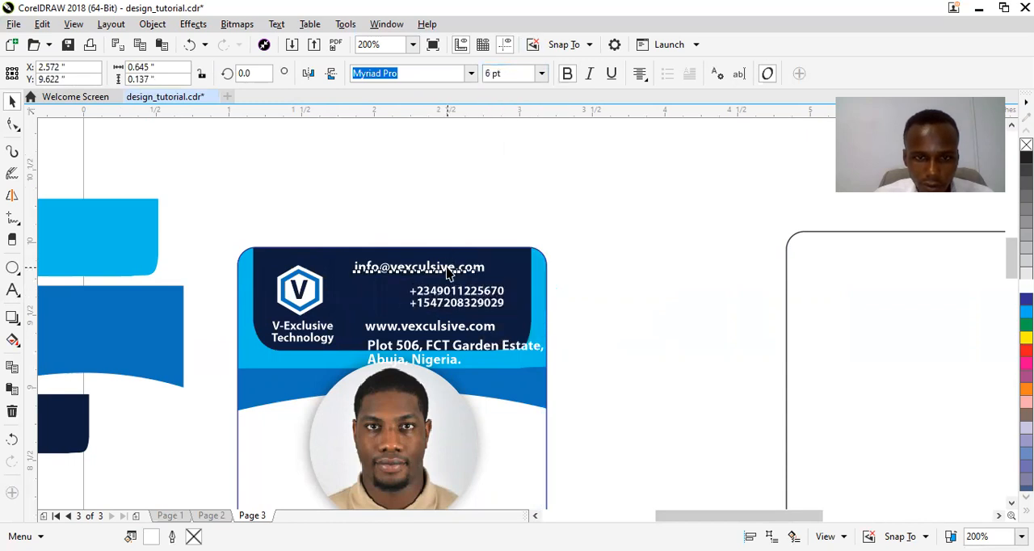
pyautogui.moveTo(441, 272); pyautogui.dragTo(521, 266)
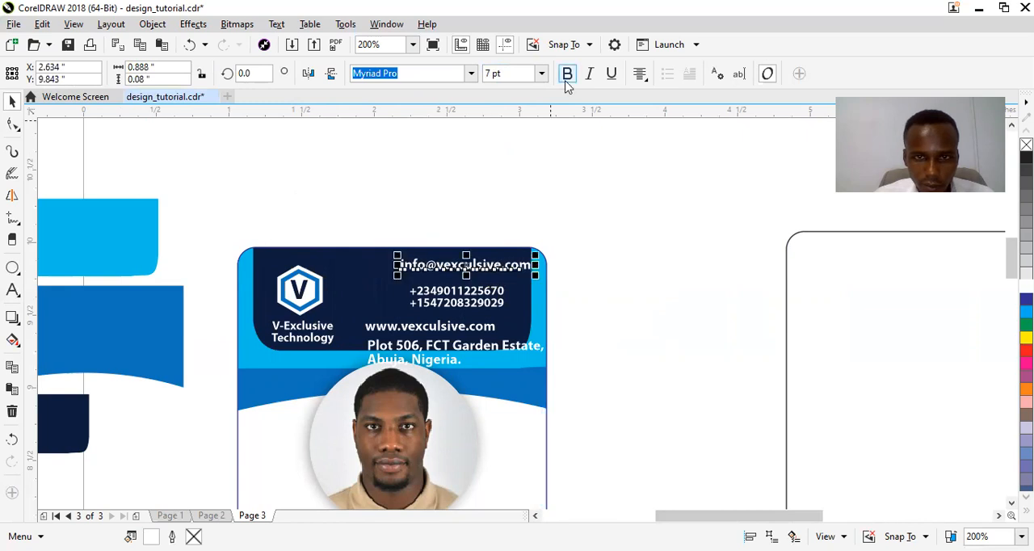
pyautogui.click(542, 74)
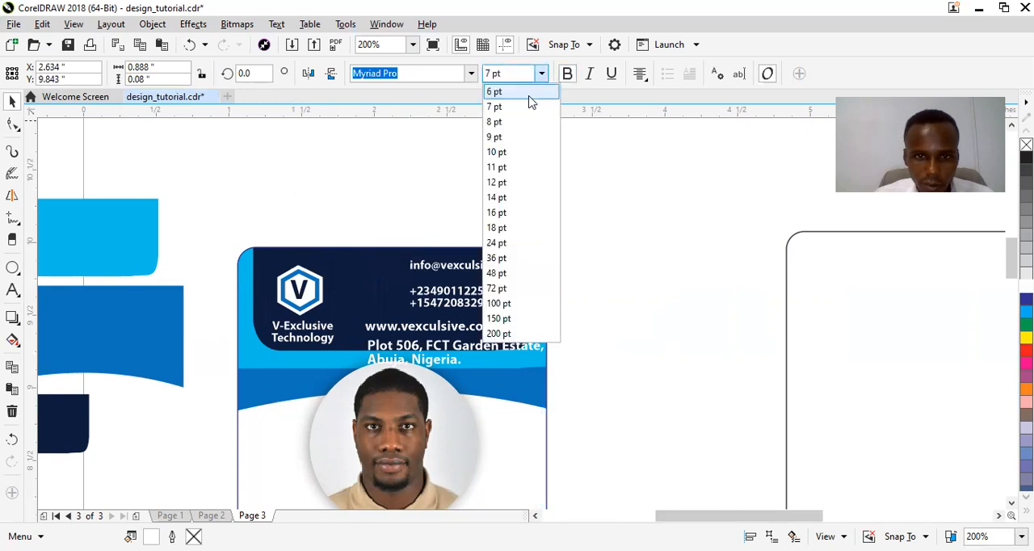
# Move the phone numbers closer to the email line, place the website line just below them and set it to 6 pt.
pyautogui.click(468, 295)
pyautogui.moveTo(467, 295); pyautogui.dragTo(481, 314)
pyautogui.click(446, 327)
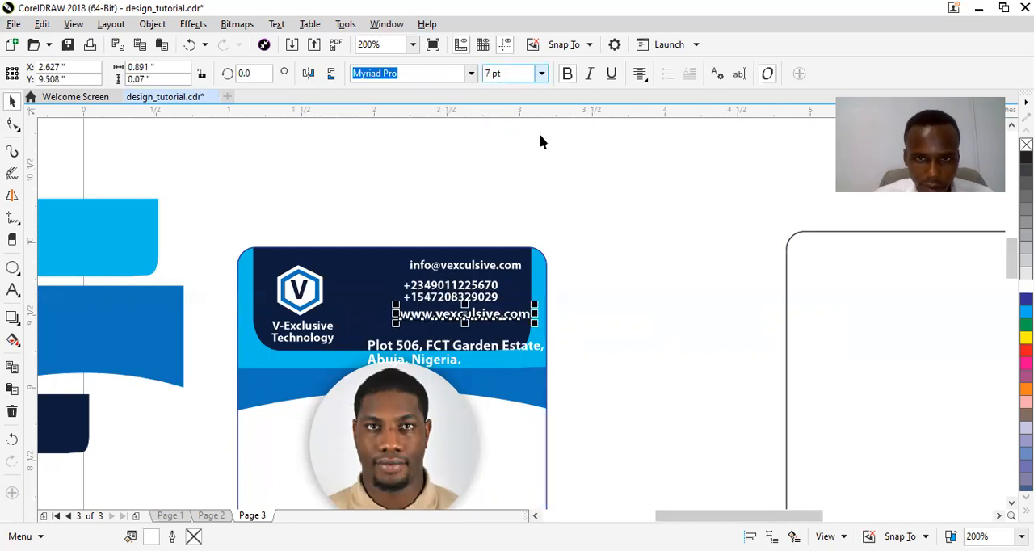
pyautogui.click(542, 74)
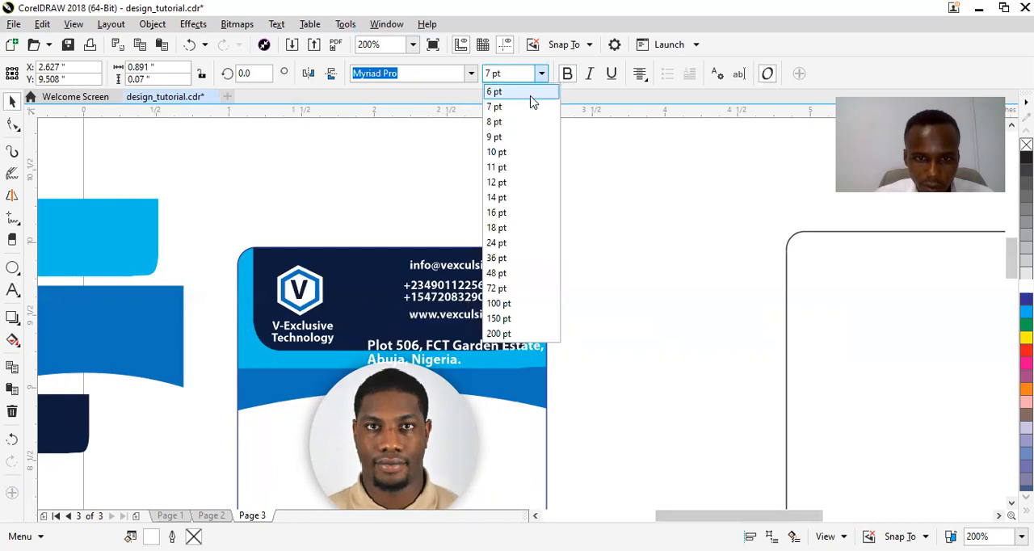
pyautogui.click(517, 91)
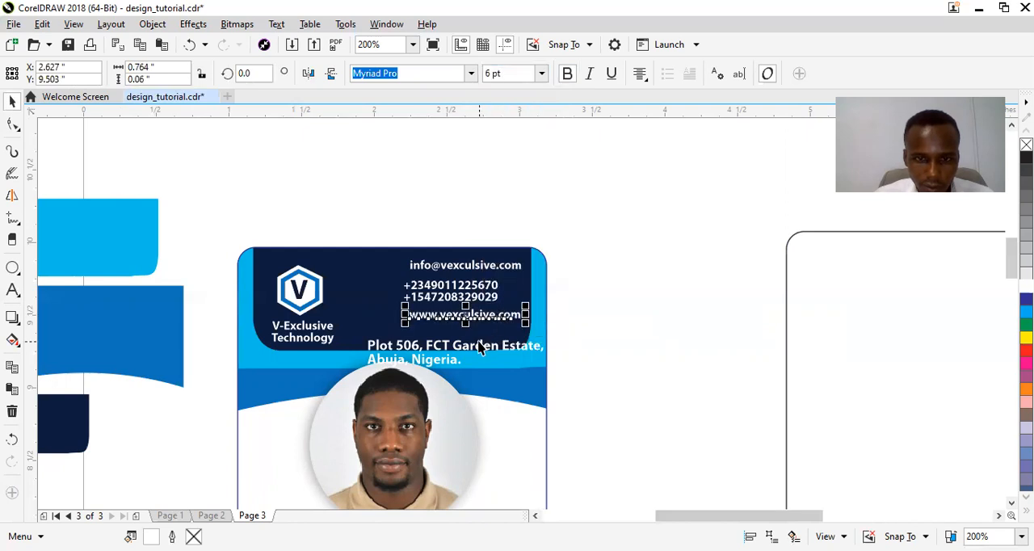
# Rearrange the contact lines so the phone numbers come first, followed by the email line and the website line.
pyautogui.click(452, 299)
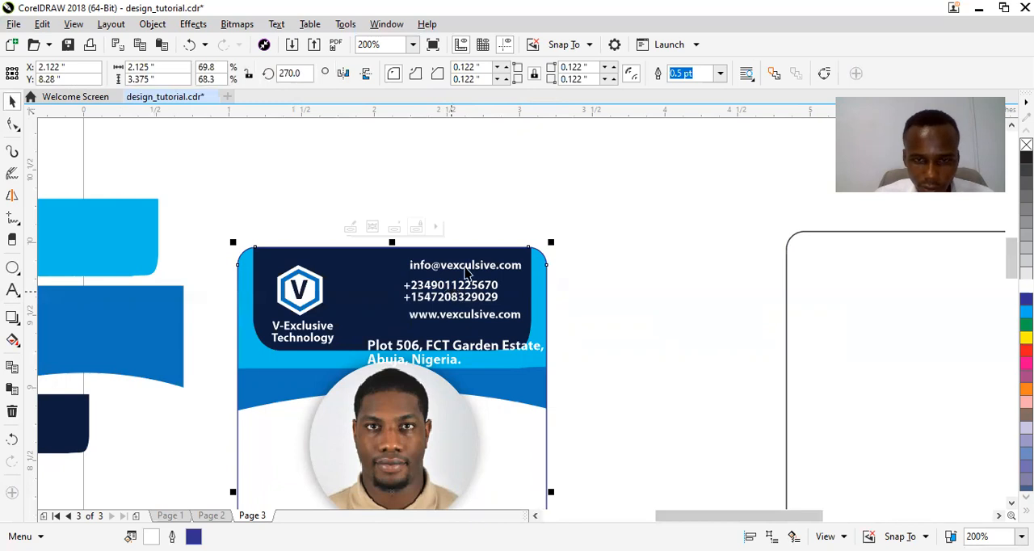
pyautogui.click(459, 265)
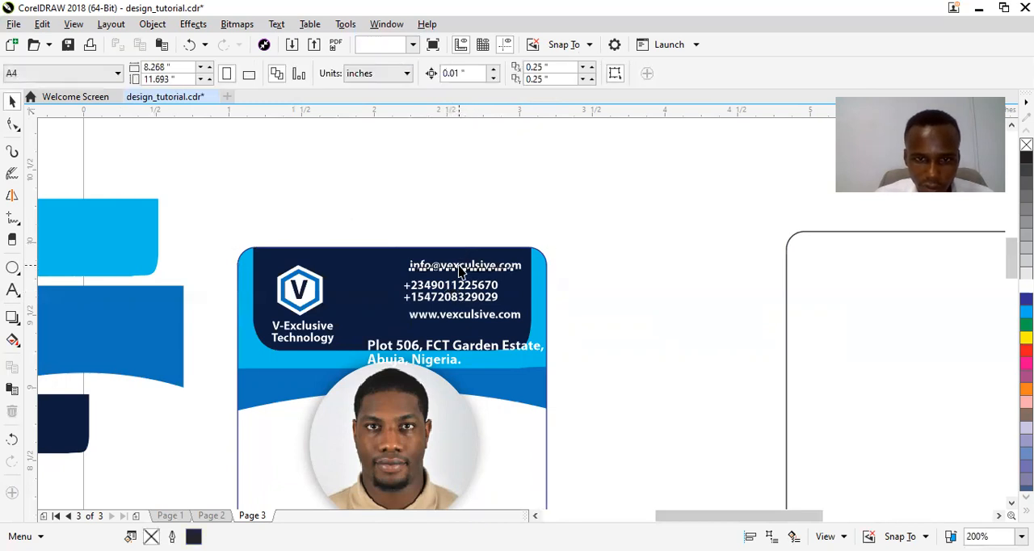
pyautogui.press('Down')
pyautogui.press('Down')
pyautogui.press('Down')
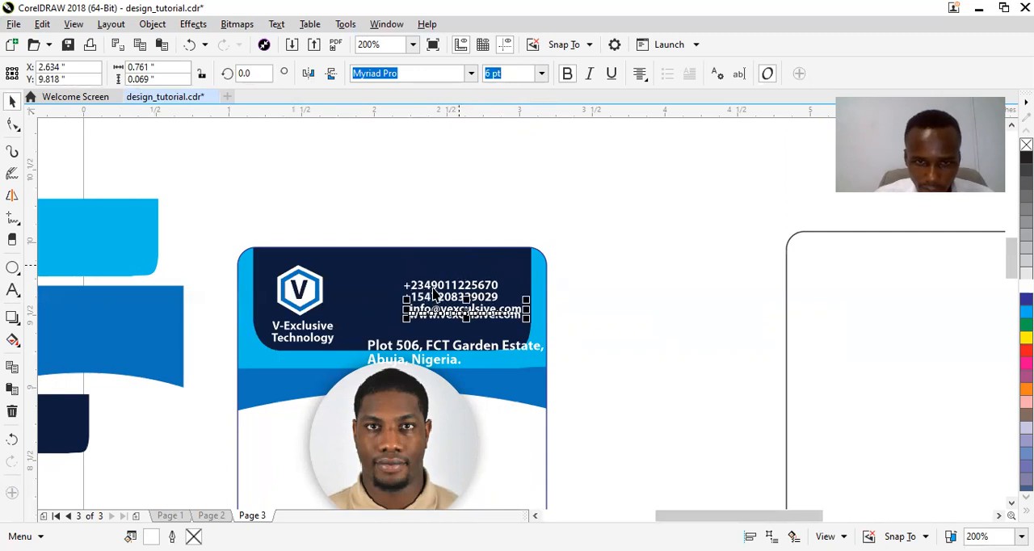
pyautogui.click(436, 287)
pyautogui.moveTo(450, 287); pyautogui.dragTo(446, 272)
pyautogui.click(446, 307)
pyautogui.moveTo(446, 307)
pyautogui.mouseDown()
pyautogui.moveTo(450, 296)
pyautogui.moveTo(459, 311)
pyautogui.mouseUp()
pyautogui.click(462, 322)
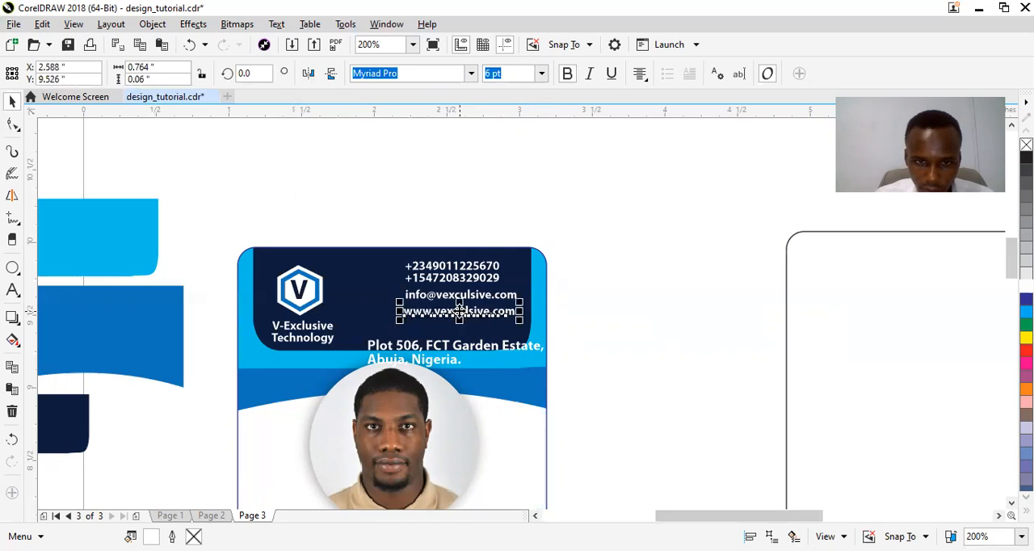
pyautogui.moveTo(453, 352); pyautogui.dragTo(461, 329)
pyautogui.hotkey('ctrl', 'z')
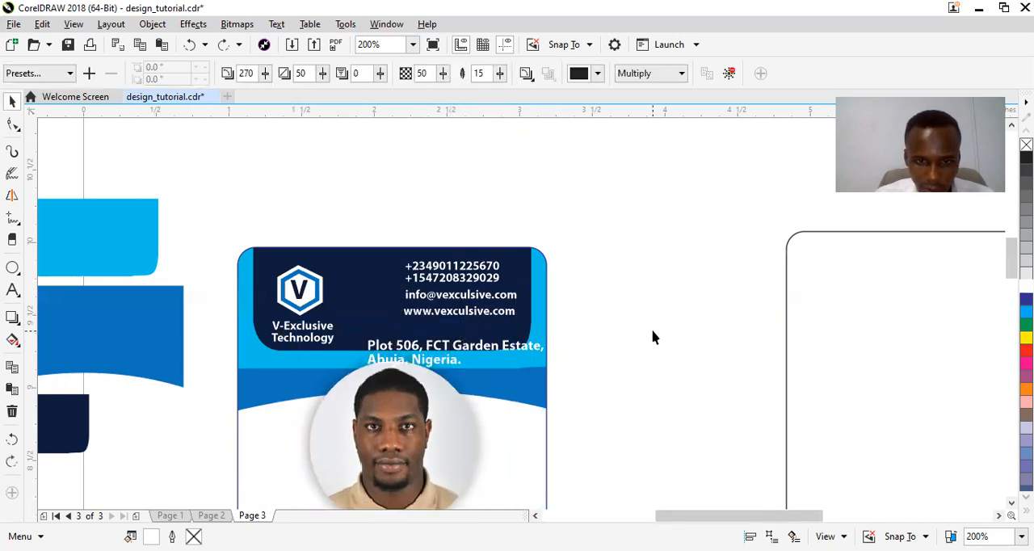
pyautogui.click(651, 331)
# Set the address text to 6 pt and move it into the upper part of the dark header.
pyautogui.click(433, 349)
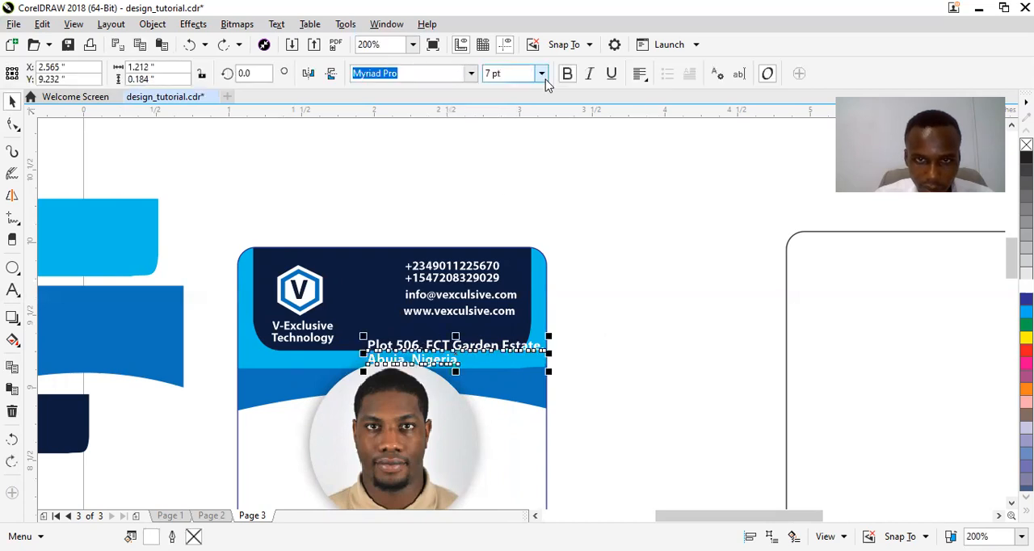
pyautogui.click(542, 75)
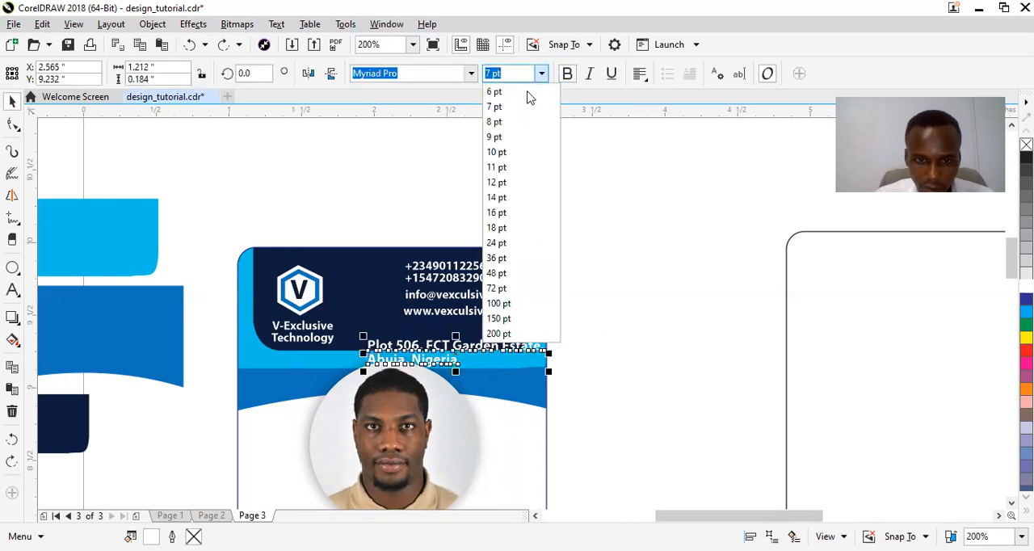
pyautogui.click(530, 95)
pyautogui.moveTo(430, 346); pyautogui.dragTo(439, 279)
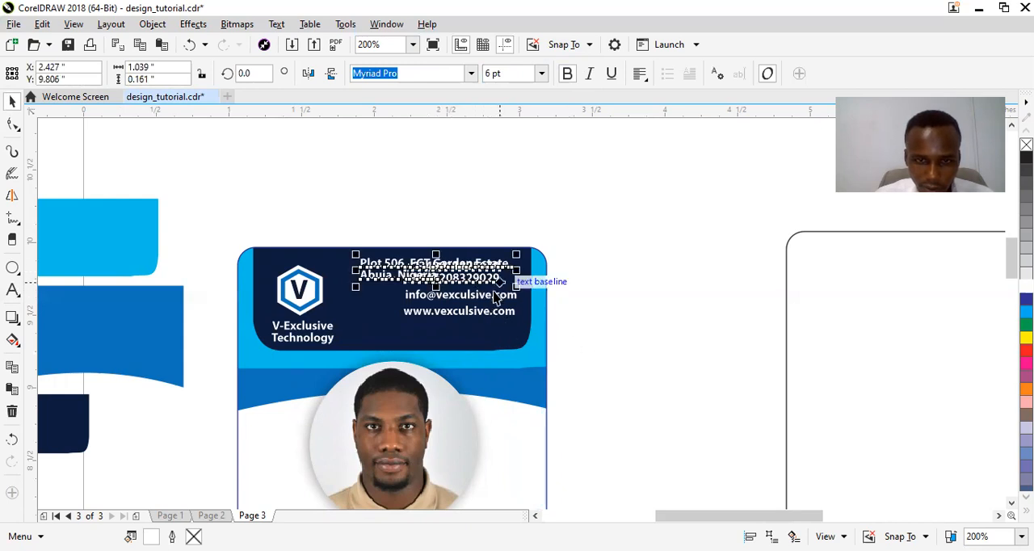
# Shift the address, phone numbers, email and website lines down together within the dark header.
pyautogui.keyDown('shift'); pyautogui.click(488, 297); pyautogui.keyUp('shift')
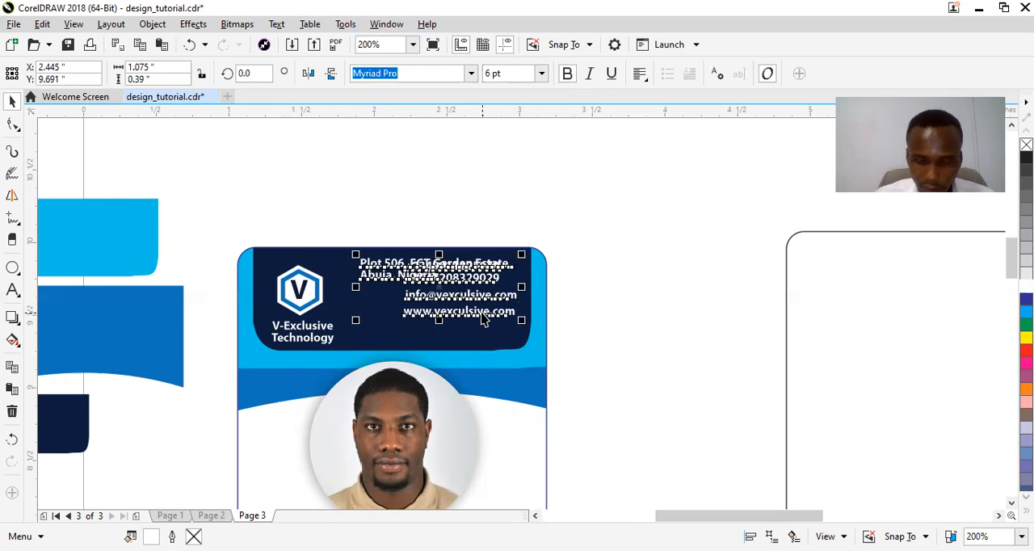
pyautogui.keyDown('shift'); pyautogui.click(483, 318); pyautogui.keyUp('shift')
pyautogui.press('Down')
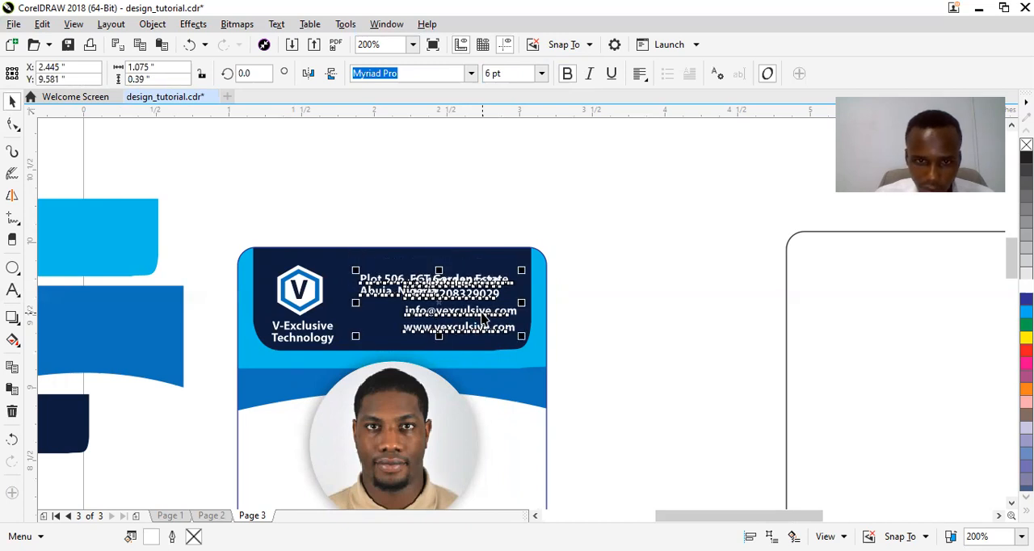
pyautogui.press('Down')
pyautogui.click(586, 279)
# Move the address text up and to the right, above the phone numbers near the dark header's top edge.
pyautogui.click(393, 287)
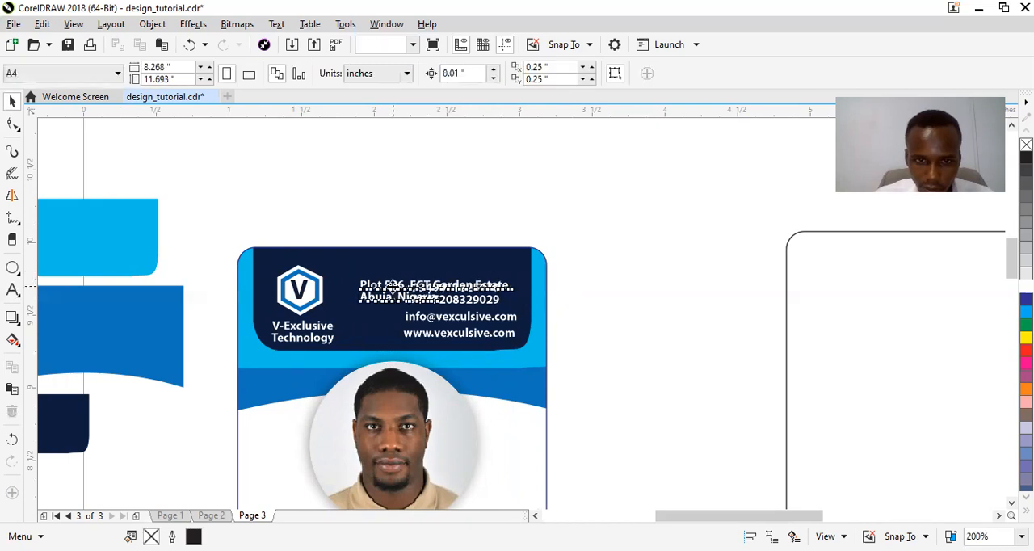
pyautogui.press('Up')
pyautogui.press('Up')
pyautogui.press('Up')
pyautogui.press('Up')
pyautogui.press('Up')
pyautogui.press('Up')
pyautogui.press('Up')
pyautogui.press('Up')
pyautogui.press('Up')
pyautogui.press('Up')
pyautogui.press('Up')
pyautogui.press('Up')
pyautogui.press('Up')
pyautogui.press('Up')
pyautogui.press('Up')
pyautogui.press('Up')
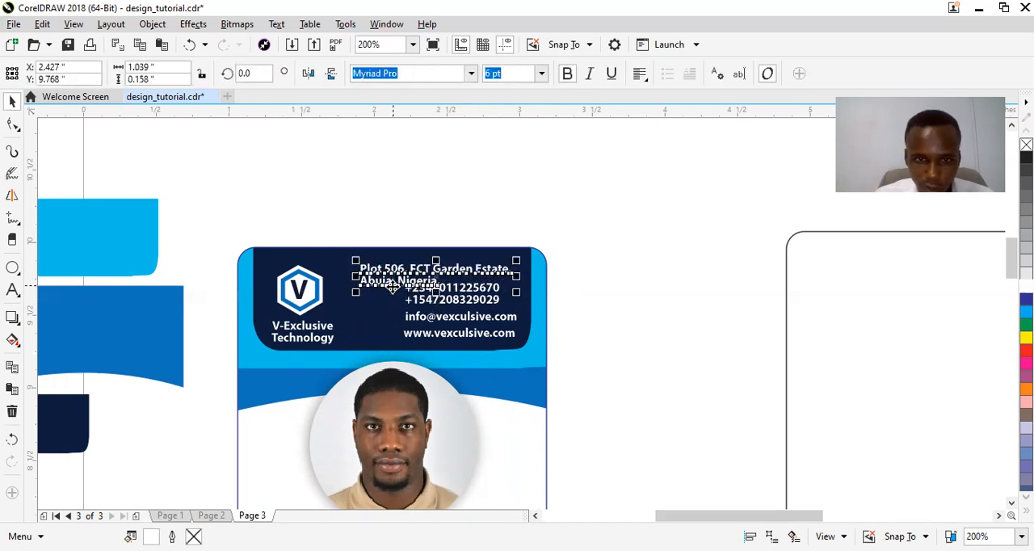
pyautogui.press('Up')
pyautogui.press('Right')
pyautogui.press('Right')
pyautogui.press('Right')
pyautogui.press('Right')
pyautogui.press('Right')
pyautogui.press('Right')
pyautogui.press('Right')
pyautogui.press('Right')
pyautogui.press('Right')
pyautogui.press('Right')
pyautogui.press('Up')
pyautogui.press('Left')
pyautogui.press('Right')
pyautogui.press('Right')
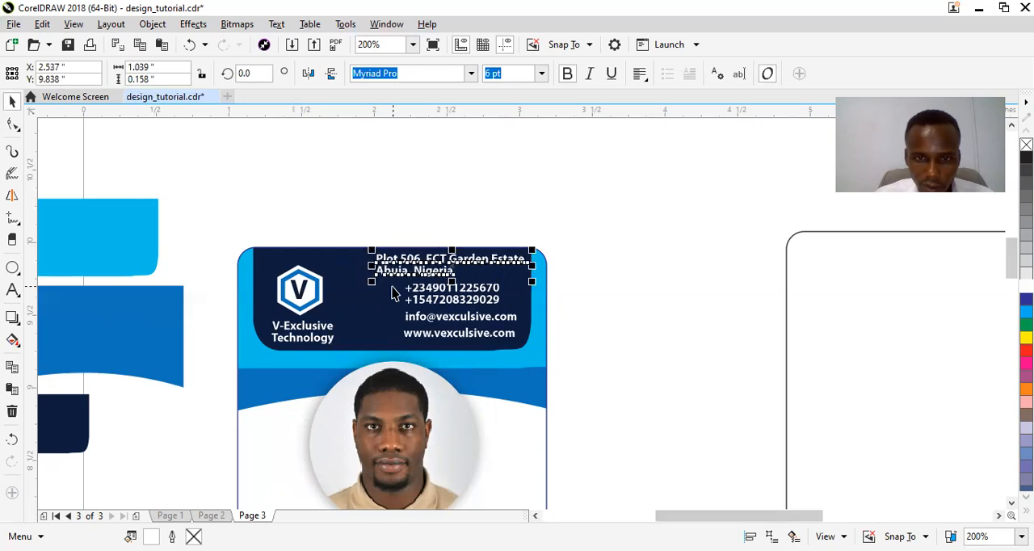
pyautogui.click(567, 357)
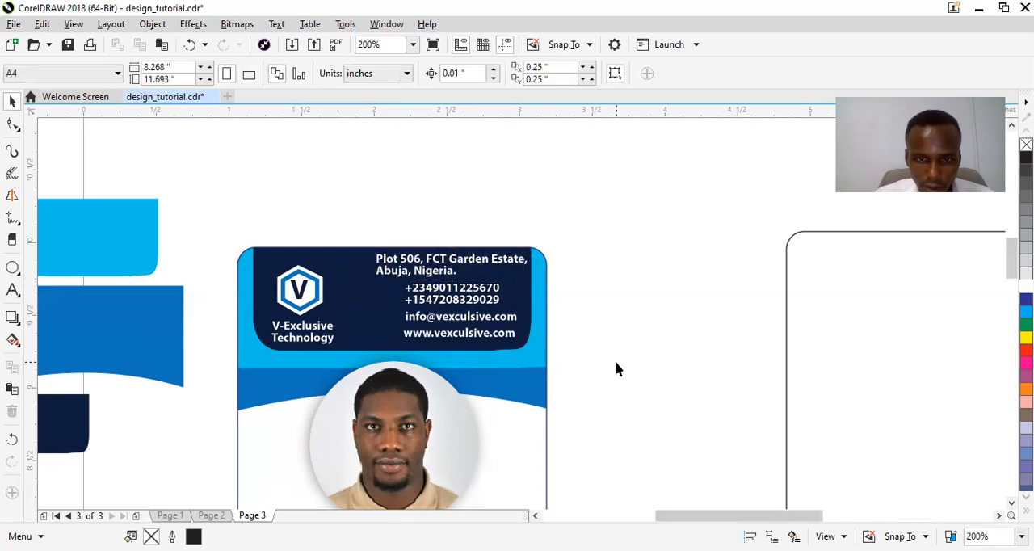
# Shift the phone numbers, email and website lines together slightly left beneath the address in the dark header.
pyautogui.moveTo(503, 324); pyautogui.dragTo(397, 276)
pyautogui.press('Left')
pyautogui.press('Left')
pyautogui.press('Left')
pyautogui.press('Left')
pyautogui.press('Left')
pyautogui.press('Left')
pyautogui.press('Left')
pyautogui.press('Left')
pyautogui.press('Left')
pyautogui.press('Left')
pyautogui.press('Left')
pyautogui.press('Left')
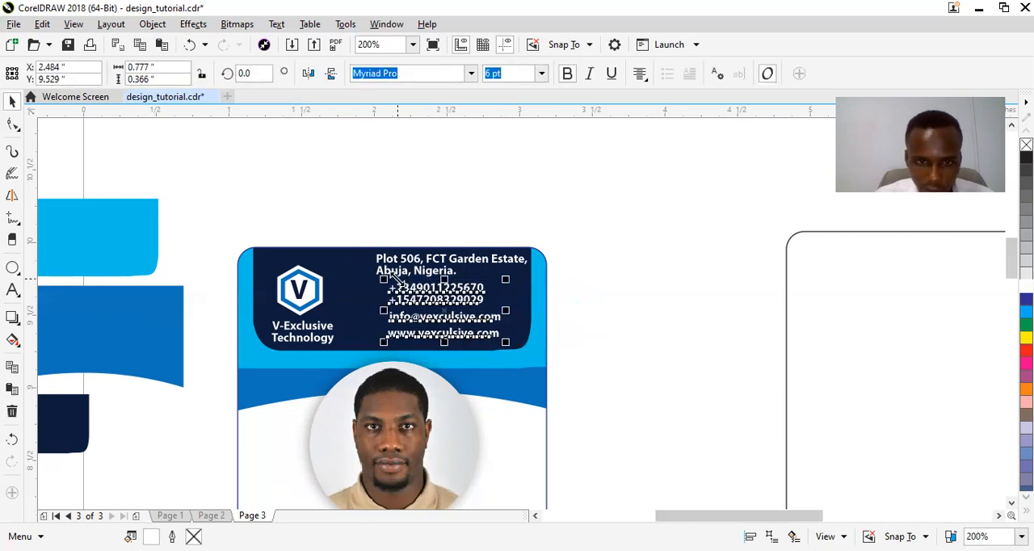
pyautogui.press('Left')
pyautogui.press('Left')
pyautogui.press('Left')
pyautogui.press('Left')
pyautogui.press('Left')
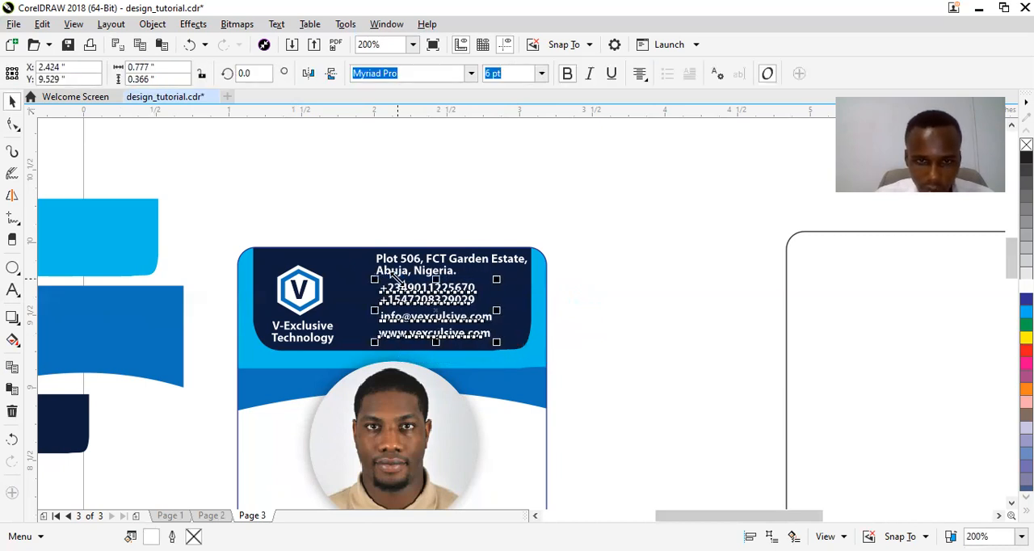
pyautogui.press('Left')
pyautogui.press('Right')
pyautogui.press('Right')
pyautogui.press('Right')
pyautogui.press('Right')
pyautogui.press('Right')
pyautogui.press('Right')
pyautogui.press('Right')
pyautogui.press('Right')
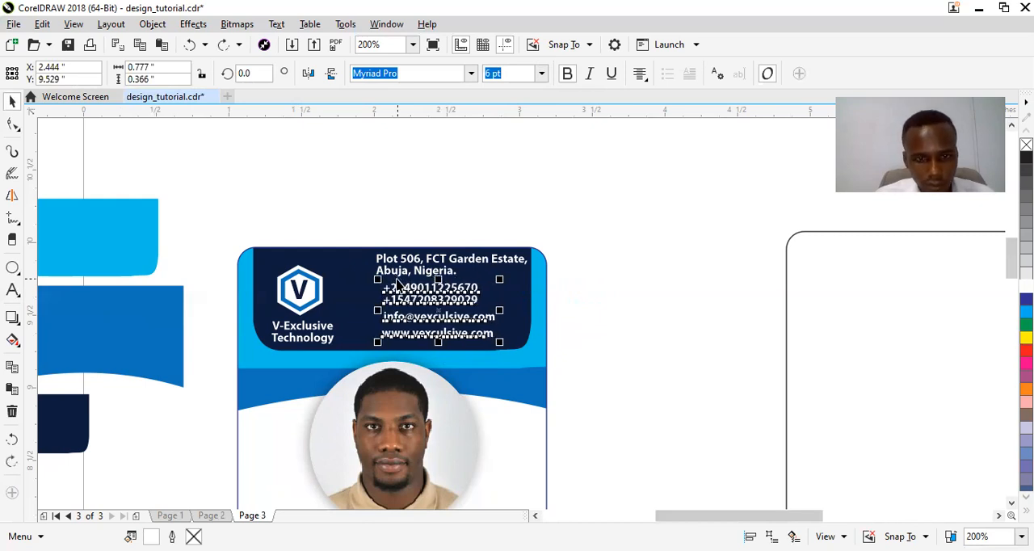
pyautogui.press('Right')
pyautogui.press('Right')
pyautogui.press('Right')
pyautogui.press('Right')
pyautogui.press('Right')
pyautogui.press('Right')
pyautogui.press('Right')
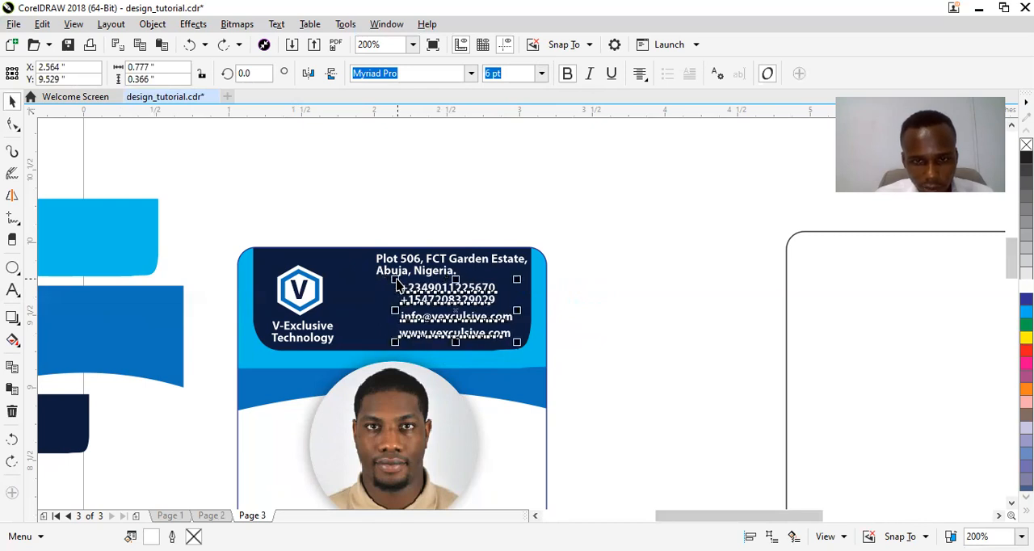
# Break the address before the word "Estate" and again before the country name, and shift the text right.
pyautogui.doubleClick(493, 268)
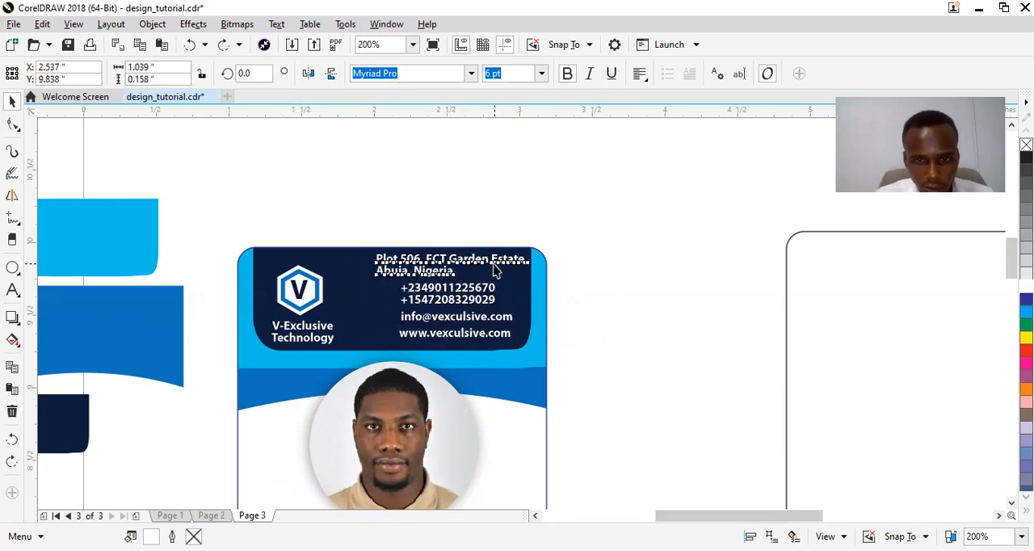
pyautogui.press('Return')
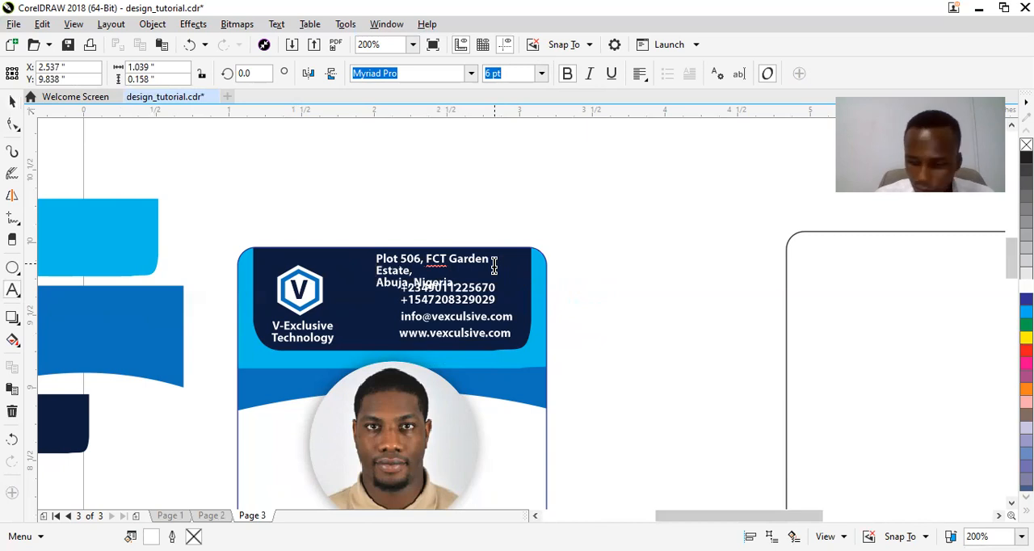
pyautogui.press('BackSpace')
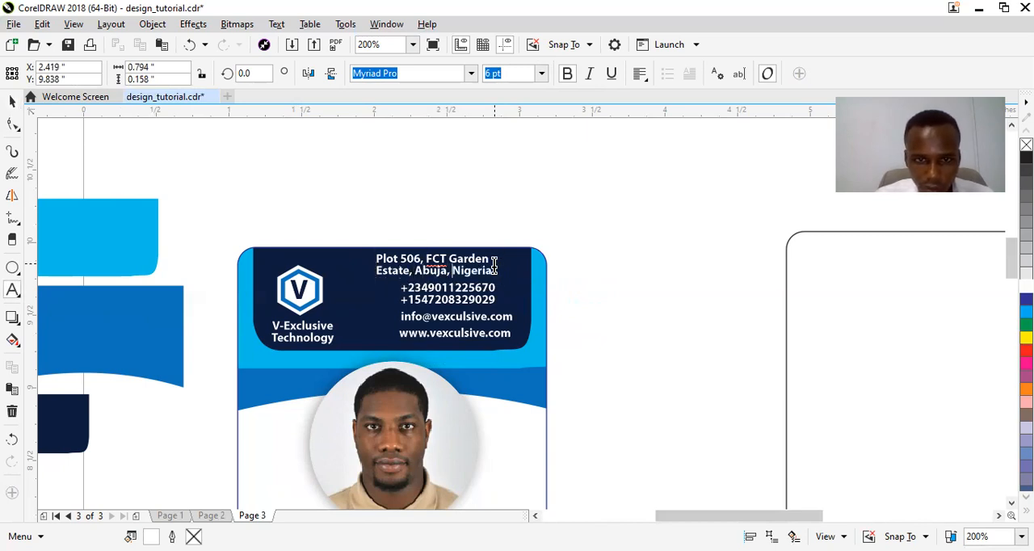
pyautogui.press('Return')
pyautogui.hotkey('ctrl', 'space')
pyautogui.press('Right')
pyautogui.press('Right')
pyautogui.press('Right')
pyautogui.press('Right')
pyautogui.press('Right')
pyautogui.press('Right')
pyautogui.press('Right')
pyautogui.press('Right')
pyautogui.press('Right')
pyautogui.press('Right')
pyautogui.press('Right')
pyautogui.press('Right')
pyautogui.press('Right')
pyautogui.press('Right')
pyautogui.press('Right')
pyautogui.press('Right')
pyautogui.press('Right')
pyautogui.press('Right')
pyautogui.press('Right')
pyautogui.press('Right')
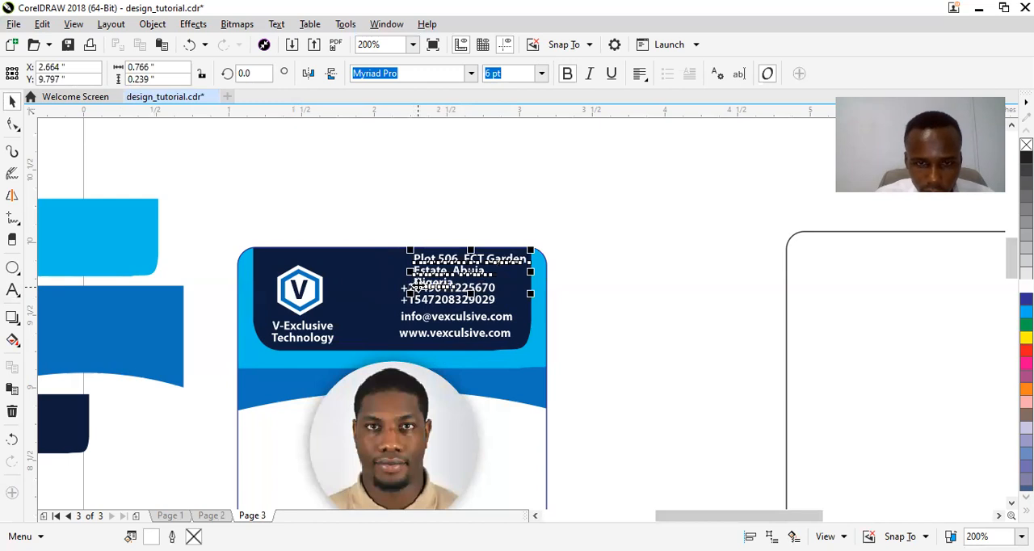
# Remove the country name so the address ends after the city, and move the two-line text left above the phone numbers.
pyautogui.doubleClick(445, 279)
pyautogui.click(464, 284)
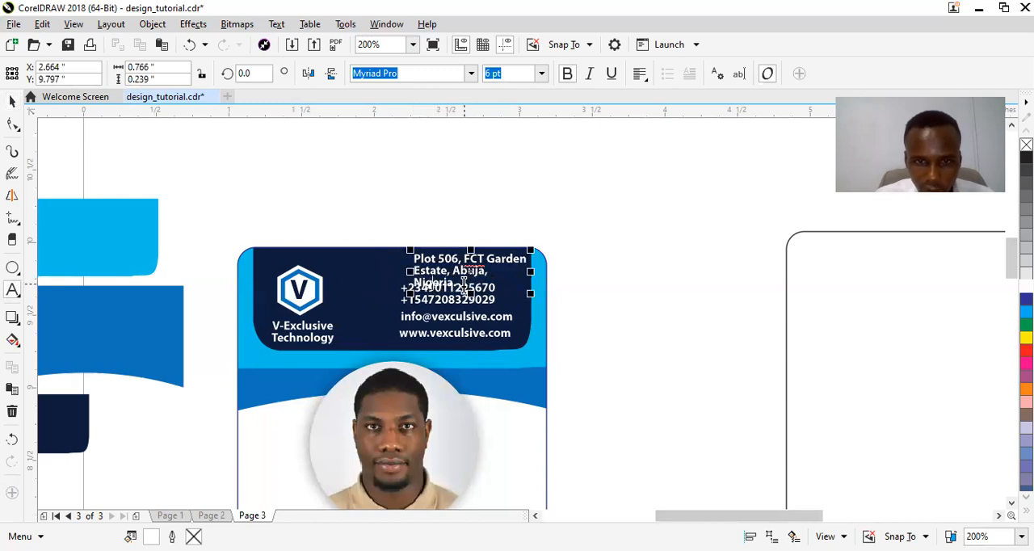
pyautogui.press('BackSpace')
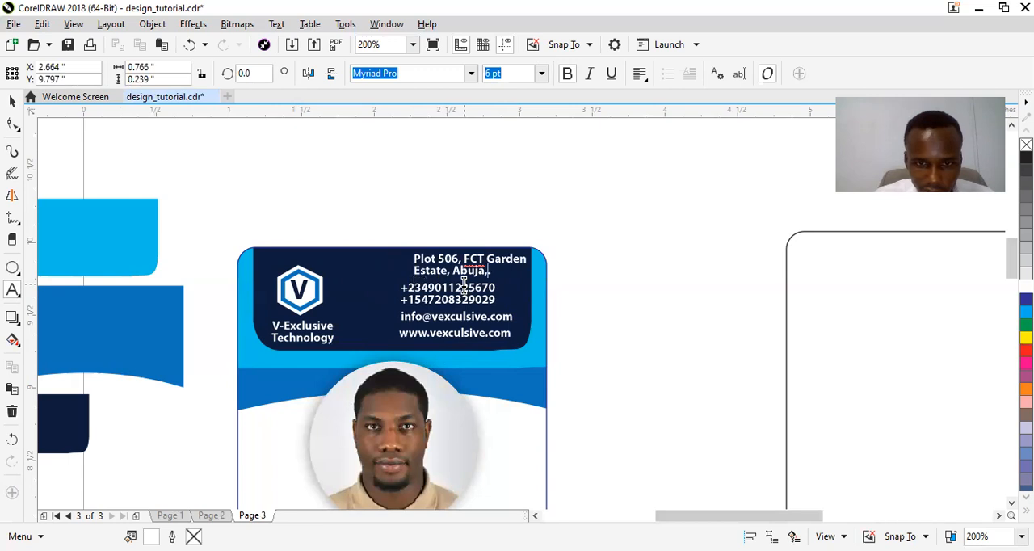
pyautogui.hotkey('ctrl', 'space')
pyautogui.press('Left')
pyautogui.press('Left')
pyautogui.press('Left')
pyautogui.press('Left')
pyautogui.press('Left')
pyautogui.press('Left')
pyautogui.press('Left')
pyautogui.click(630, 268)
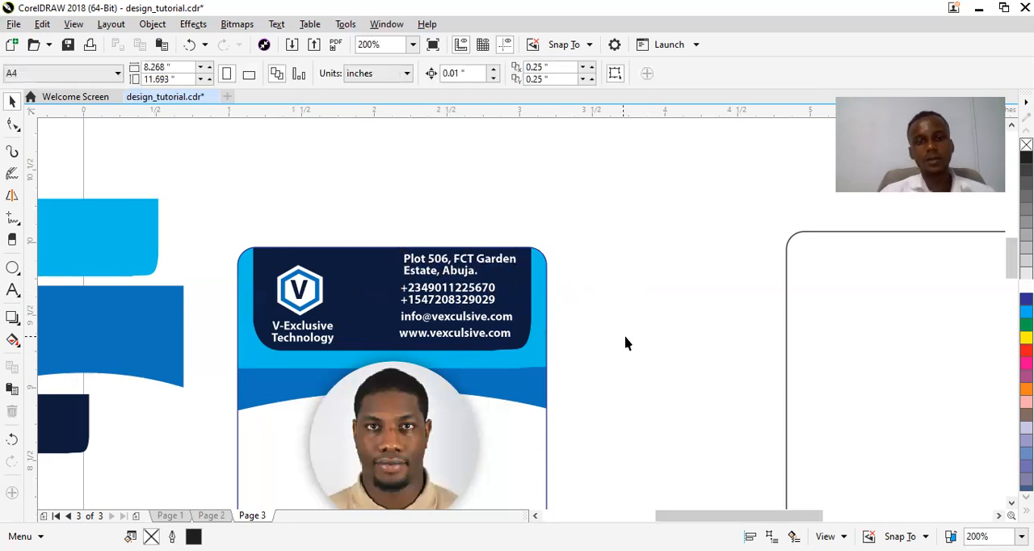
# Nudge the logo and the V-Exclusive Technology name together up and slightly right within the dark header.
pyautogui.moveTo(235, 217); pyautogui.dragTo(353, 363)
pyautogui.press('Up')
pyautogui.press('Up')
pyautogui.press('Up')
pyautogui.press('Right')
pyautogui.press('Right')
pyautogui.press('Right')
pyautogui.press('Right')
pyautogui.press('Up')
pyautogui.press('Up')
pyautogui.press('Up')
# Nudge the address, phone numbers, email and website lines together slightly left and down, and fit the view to the page.
pyautogui.moveTo(362, 217); pyautogui.dragTo(582, 363)
pyautogui.press('Left')
pyautogui.press('Left')
pyautogui.press('Left')
pyautogui.press('Left')
pyautogui.press('Down')
pyautogui.press('Down')
pyautogui.click(603, 259)
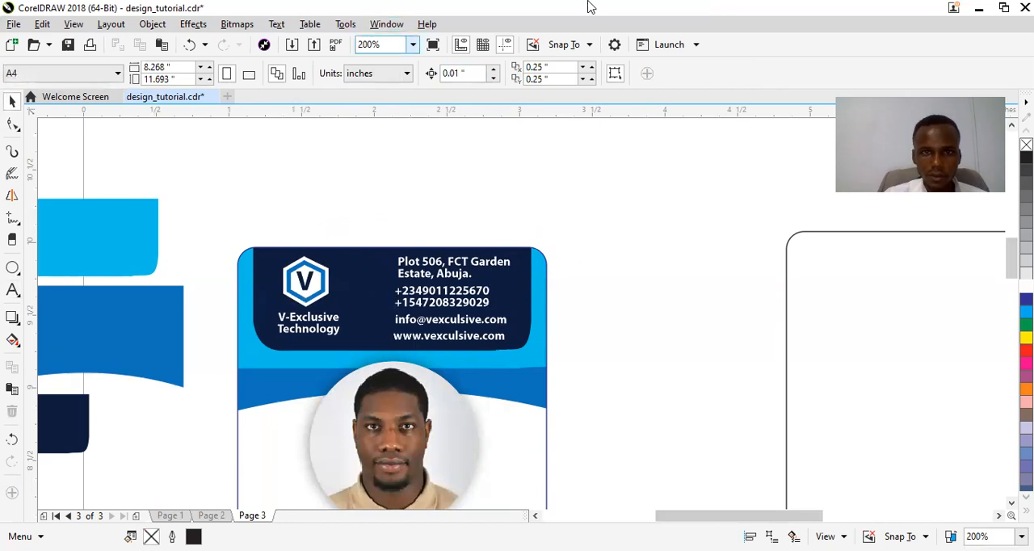
pyautogui.click(413, 46)
pyautogui.click(376, 71)
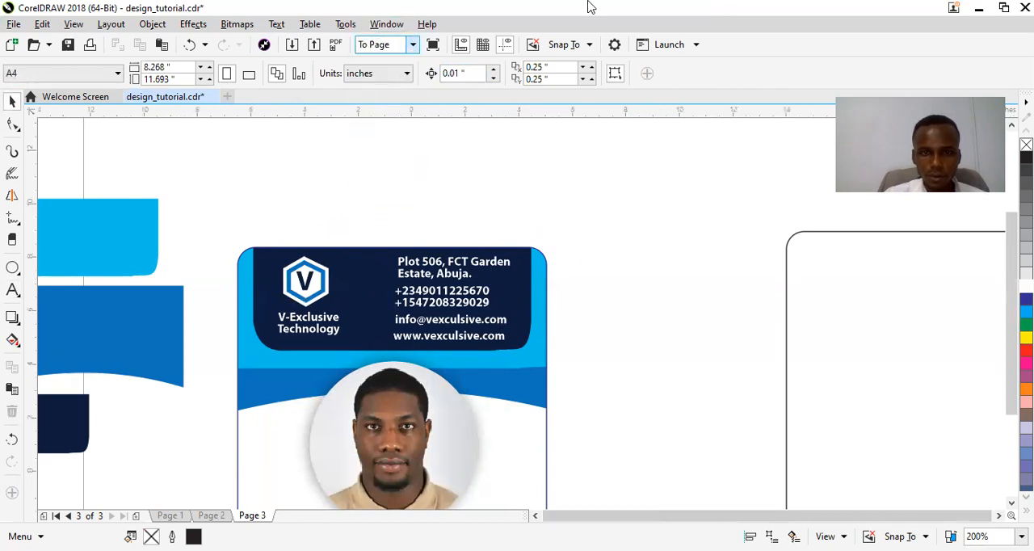
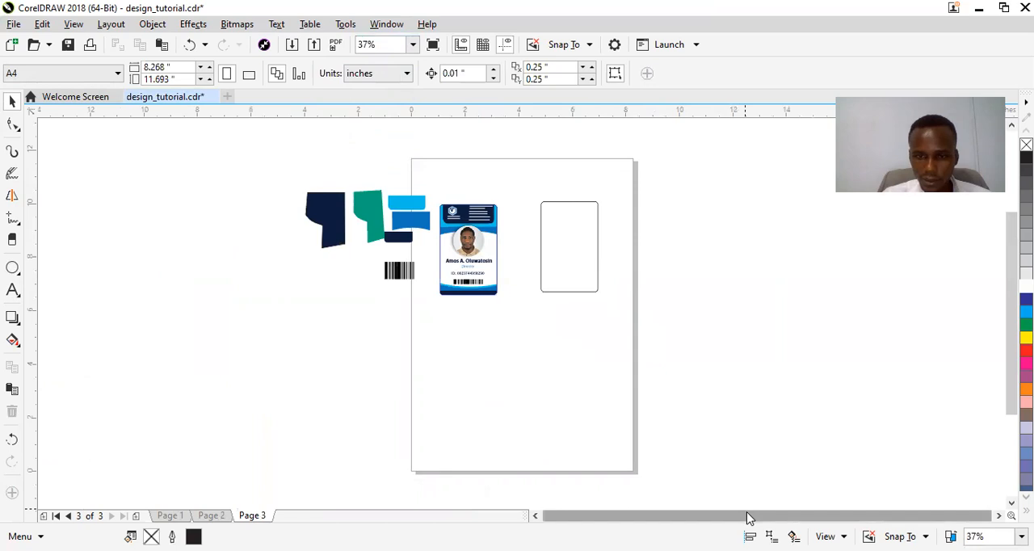
# Move the blank card outline closer to the finished card, and nudge the spare shapes and barcode together to the left.
pyautogui.moveTo(581, 232); pyautogui.dragTo(558, 238)
pyautogui.moveTo(233, 155); pyautogui.dragTo(438, 325)
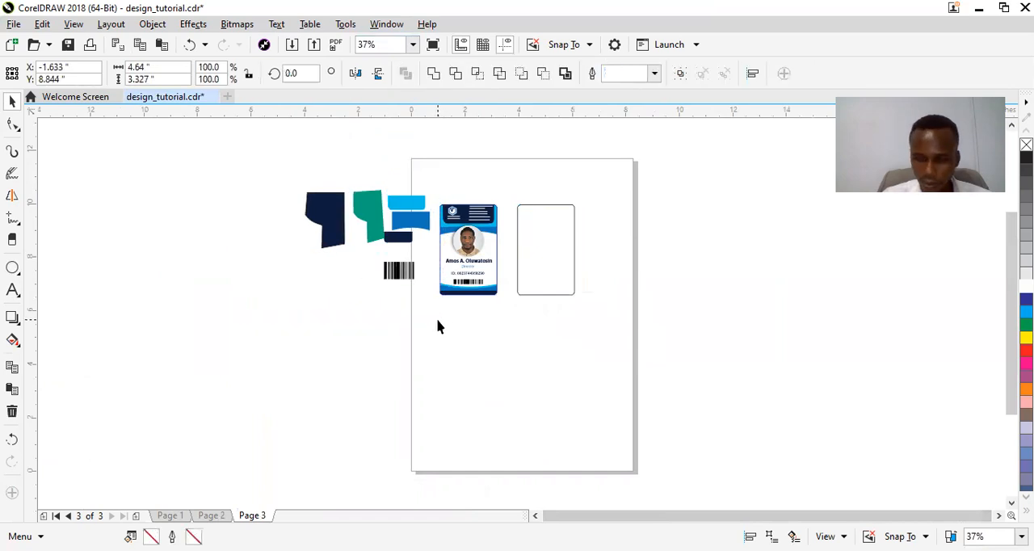
pyautogui.press('Left')
pyautogui.press('Left')
pyautogui.press('Left')
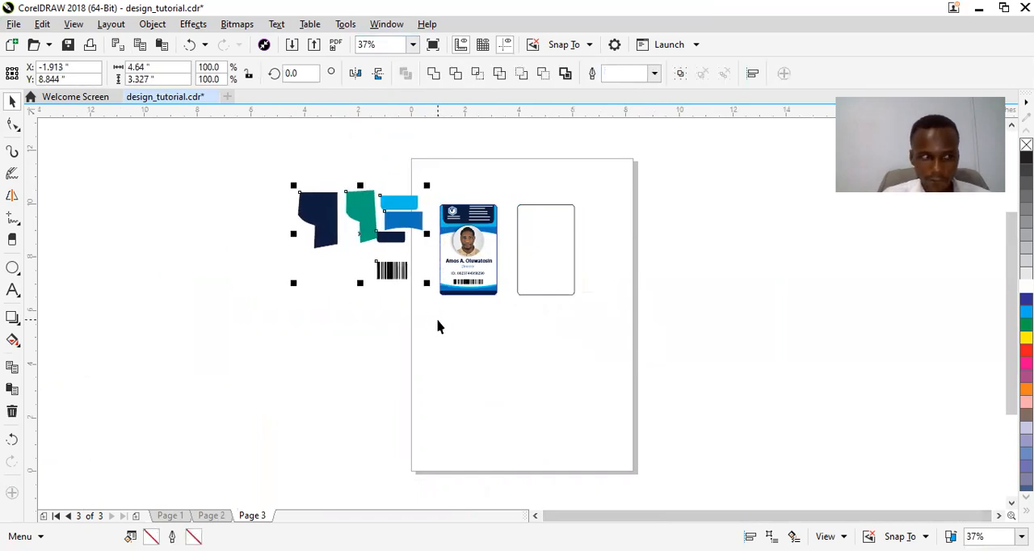
# Delete the blank card outline and place a duplicate of the finished card beside the original in its place.
pyautogui.click(540, 254)
pyautogui.press('Delete')
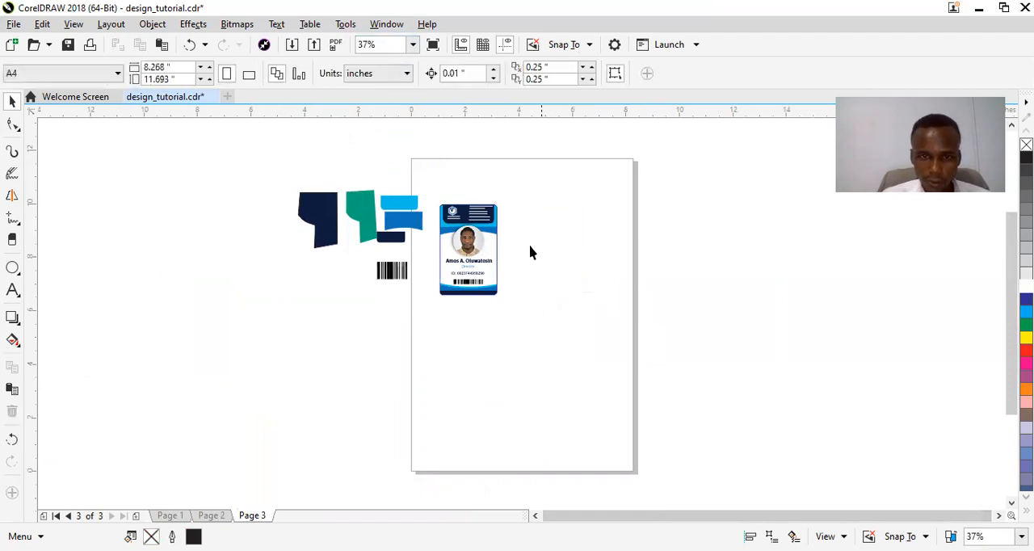
pyautogui.moveTo(428, 174); pyautogui.dragTo(531, 315)
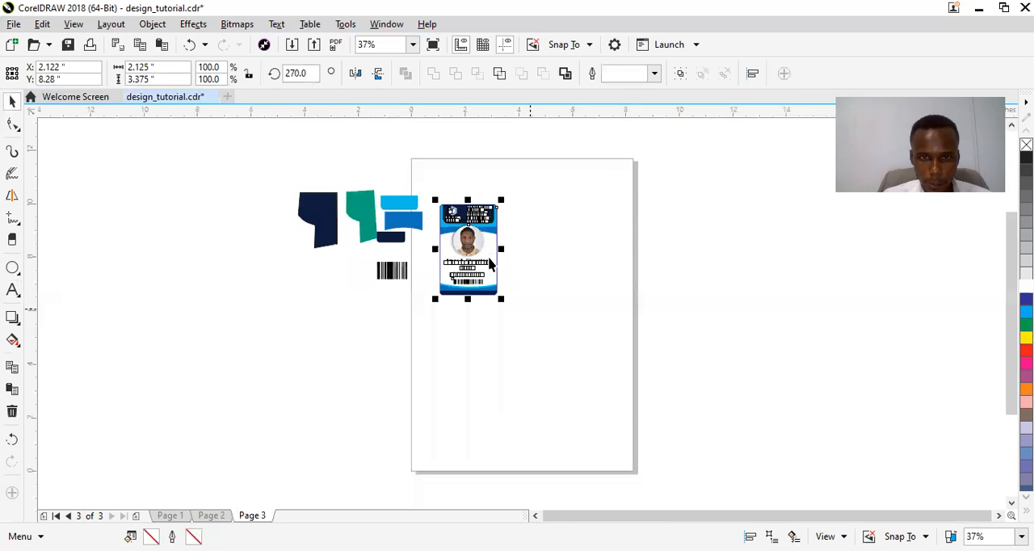
pyautogui.moveTo(487, 247); pyautogui.dragTo(560, 253)
# Nudge the spare coloured shapes and barcode further left, clear of the two cards.
pyautogui.moveTo(248, 172); pyautogui.dragTo(440, 340)
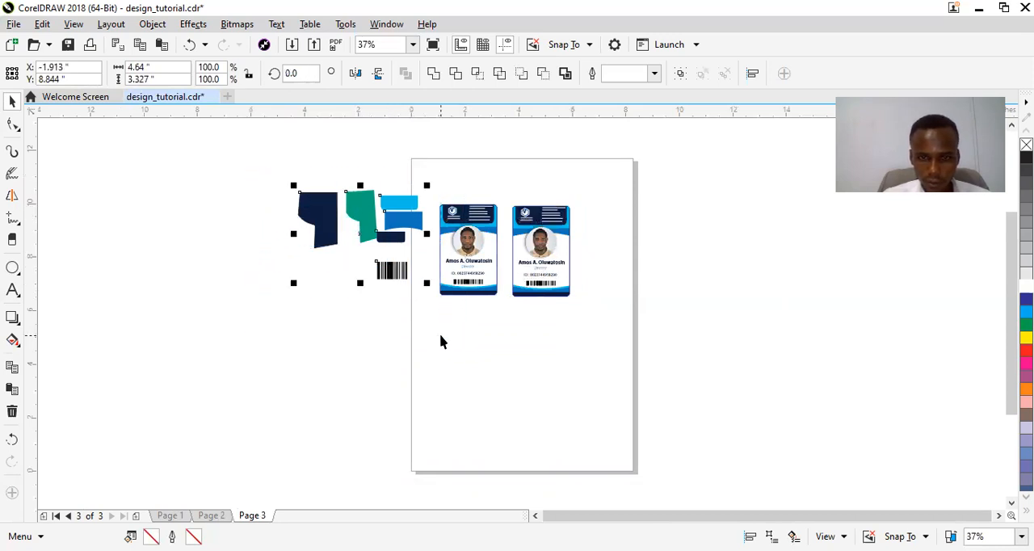
pyautogui.press('Left')
pyautogui.press('Left')
pyautogui.press('Left')
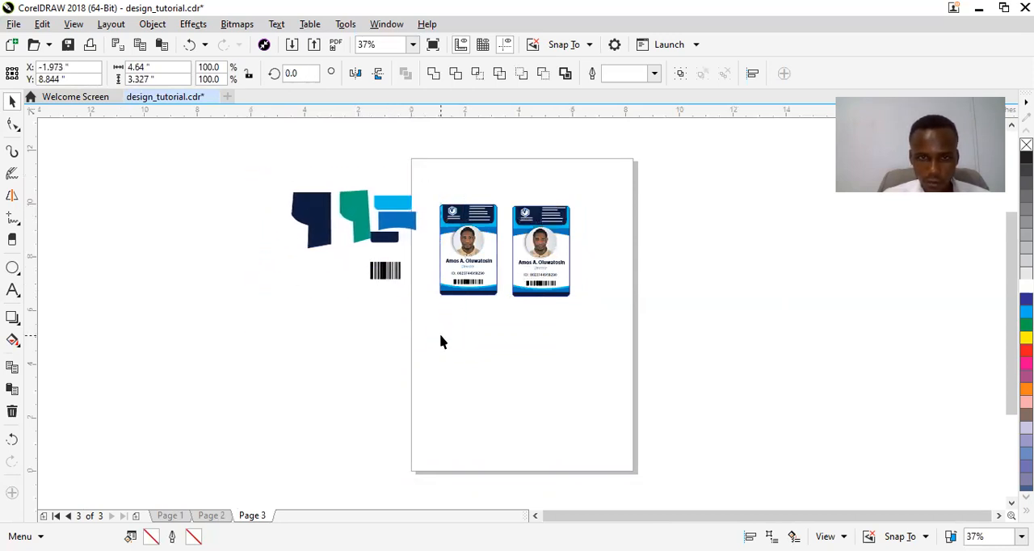
pyautogui.press('Left')
pyautogui.press('Left')
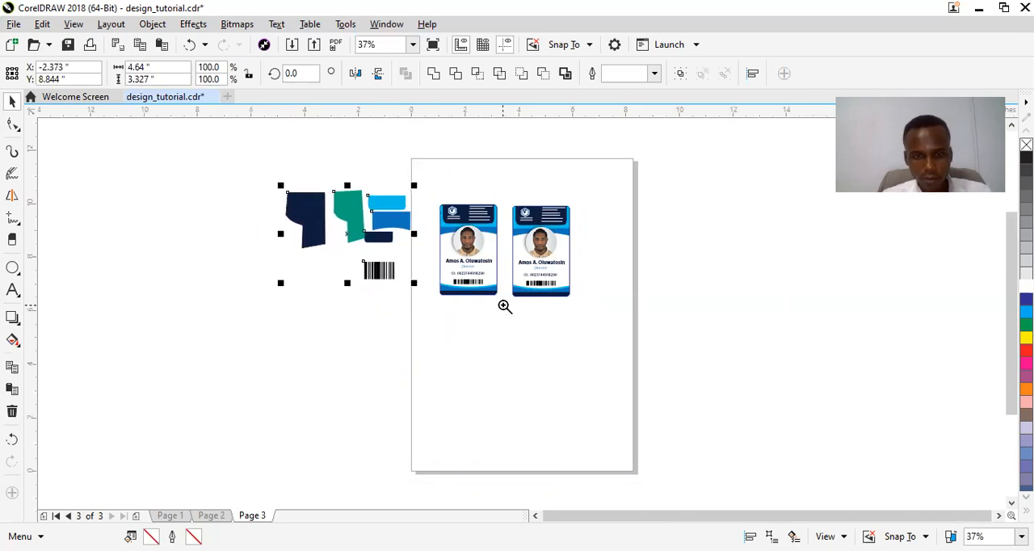
# Delete the photo, name, title, ID, barcode, logo and contact text from the duplicate card, keeping only its background shapes.
pyautogui.moveTo(477, 175); pyautogui.dragTo(614, 326)
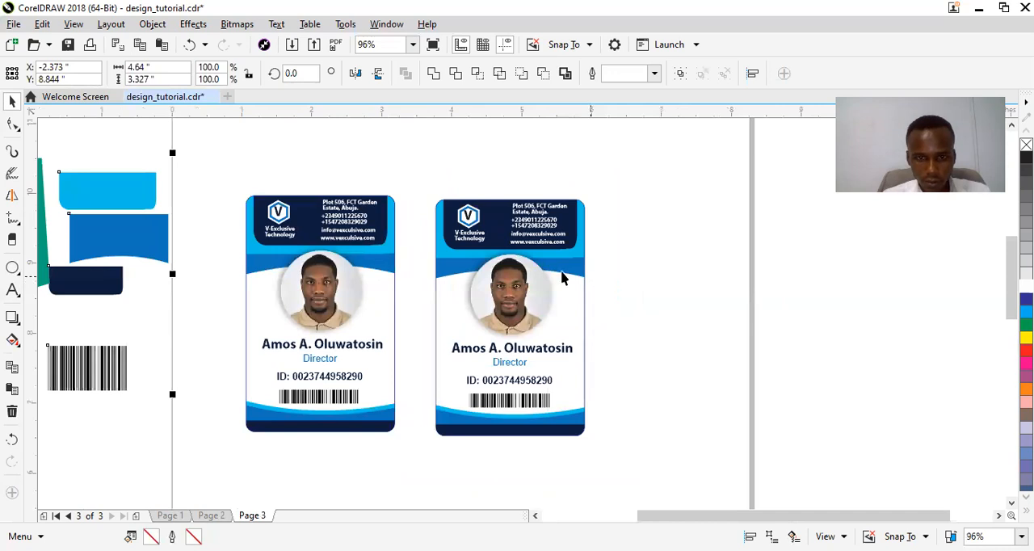
pyautogui.click(568, 288)
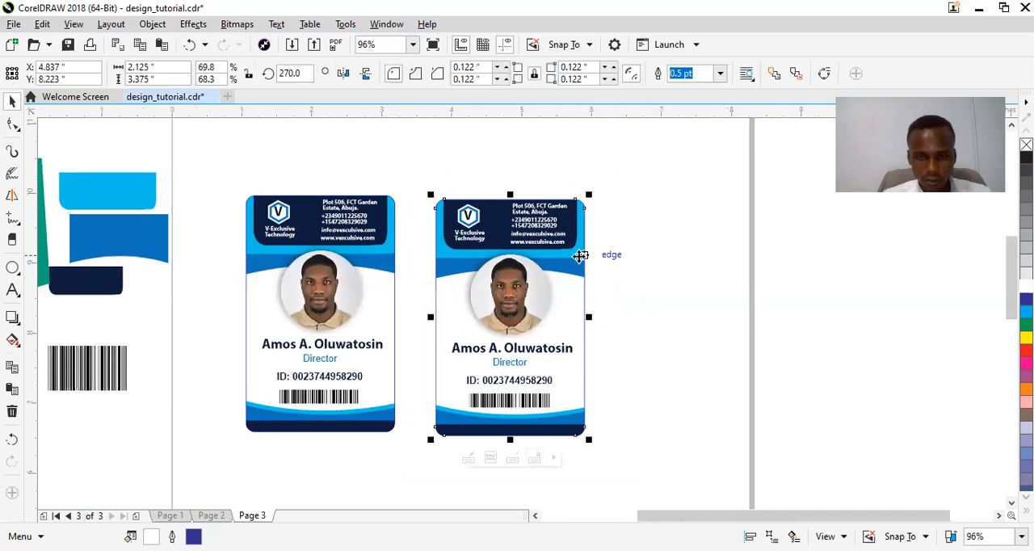
pyautogui.click(639, 218)
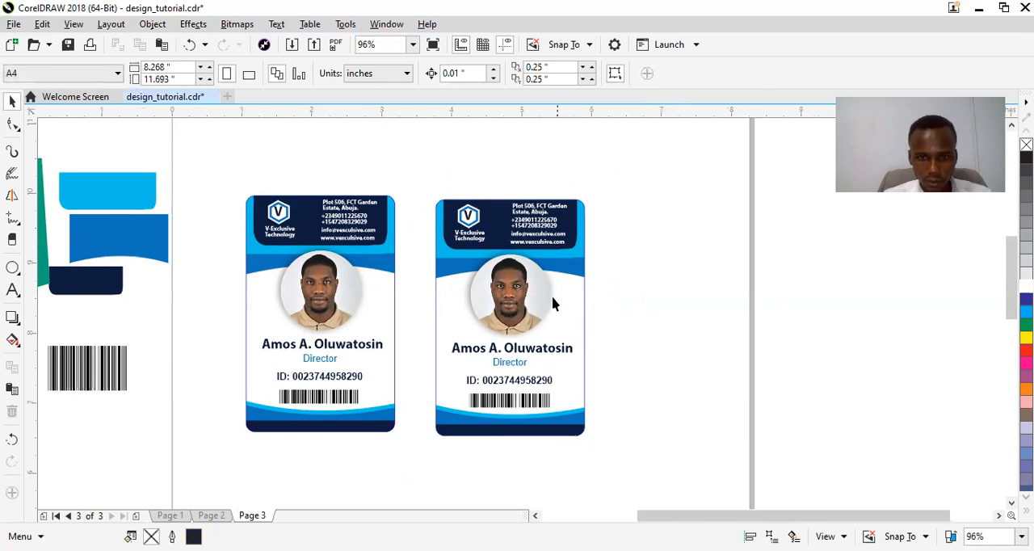
pyautogui.click(532, 301)
pyautogui.press('Delete')
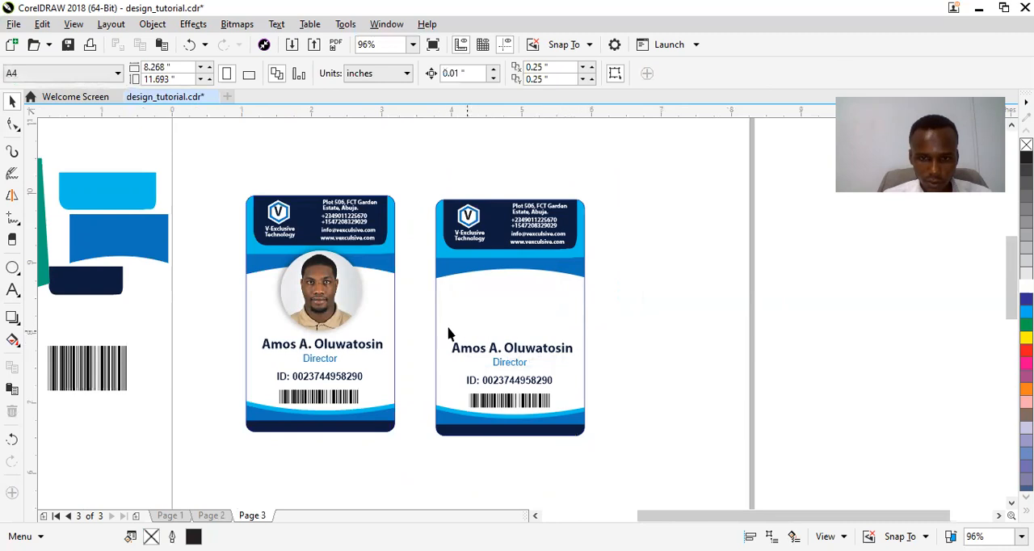
pyautogui.moveTo(576, 404); pyautogui.dragTo(601, 419)
pyautogui.press('Delete')
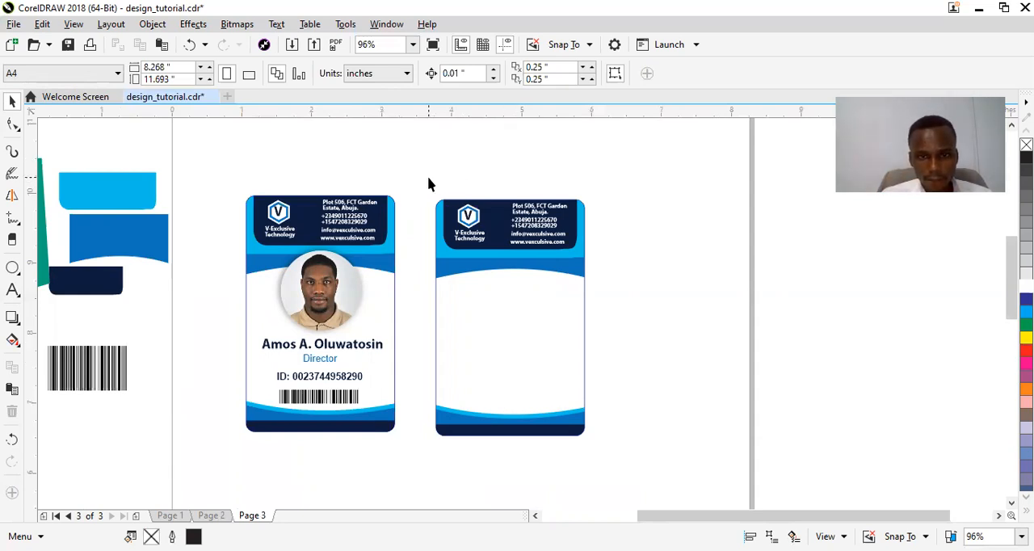
pyautogui.moveTo(429, 177); pyautogui.dragTo(622, 267)
pyautogui.press('Delete')
pyautogui.click(525, 286)
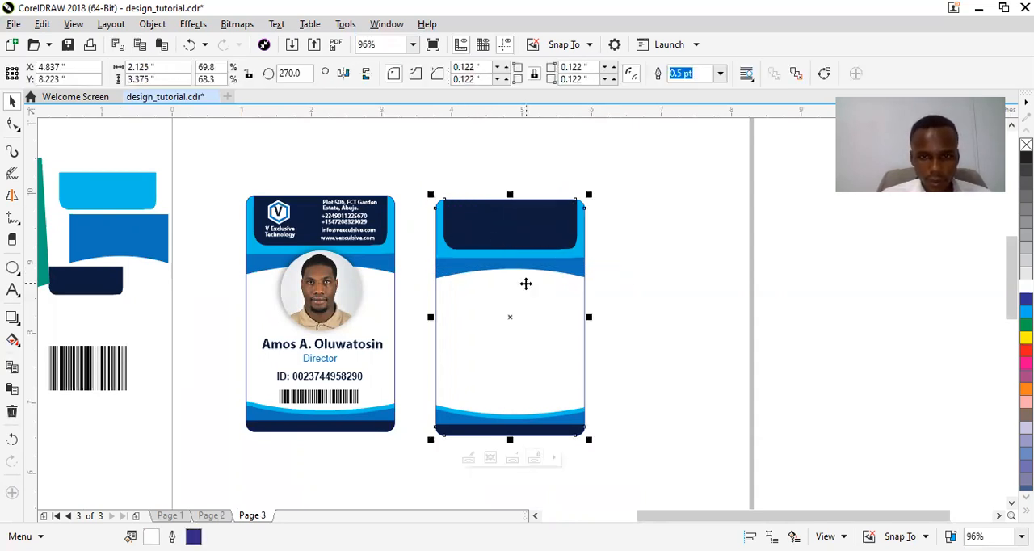
pyautogui.rightClick(526, 284)
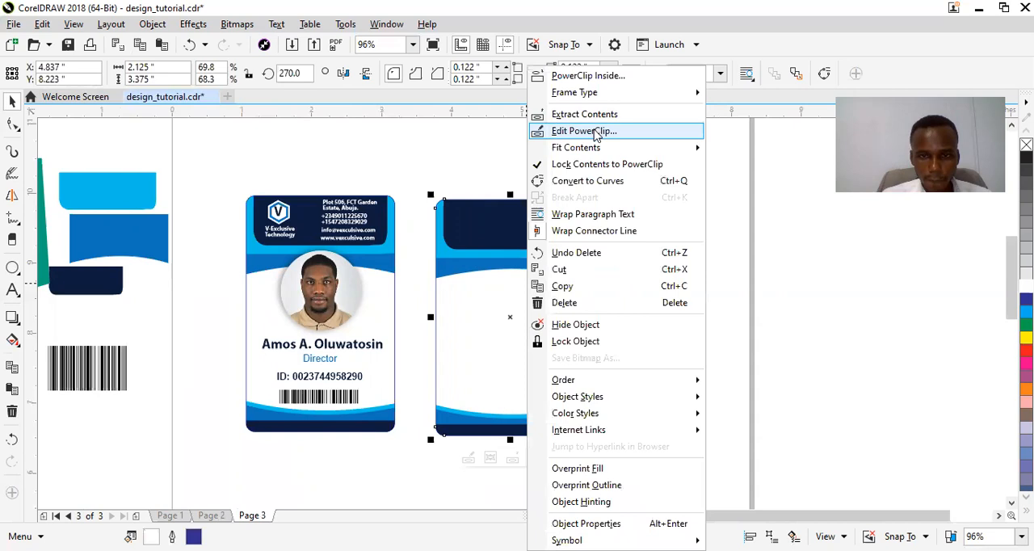
pyautogui.click(595, 134)
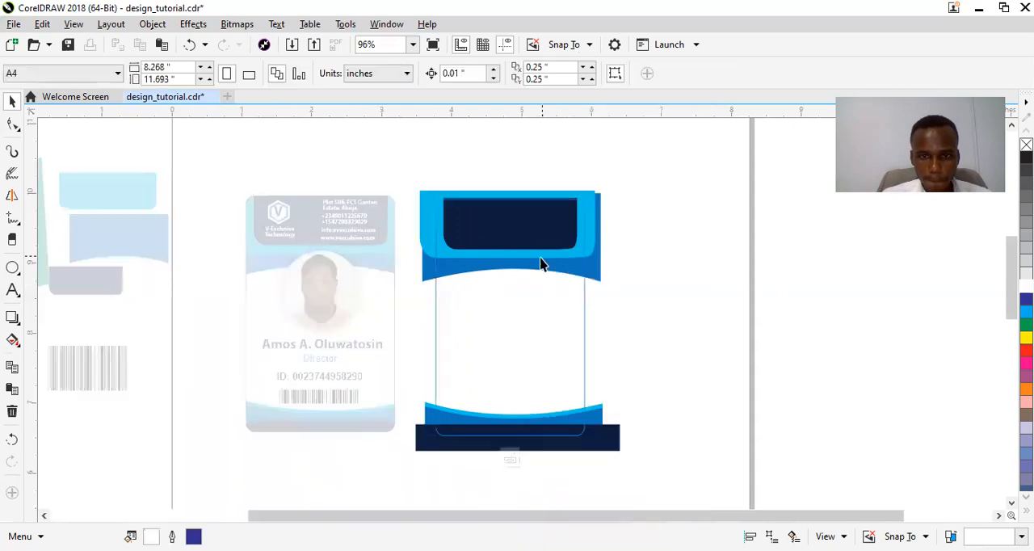
pyautogui.click(511, 460)
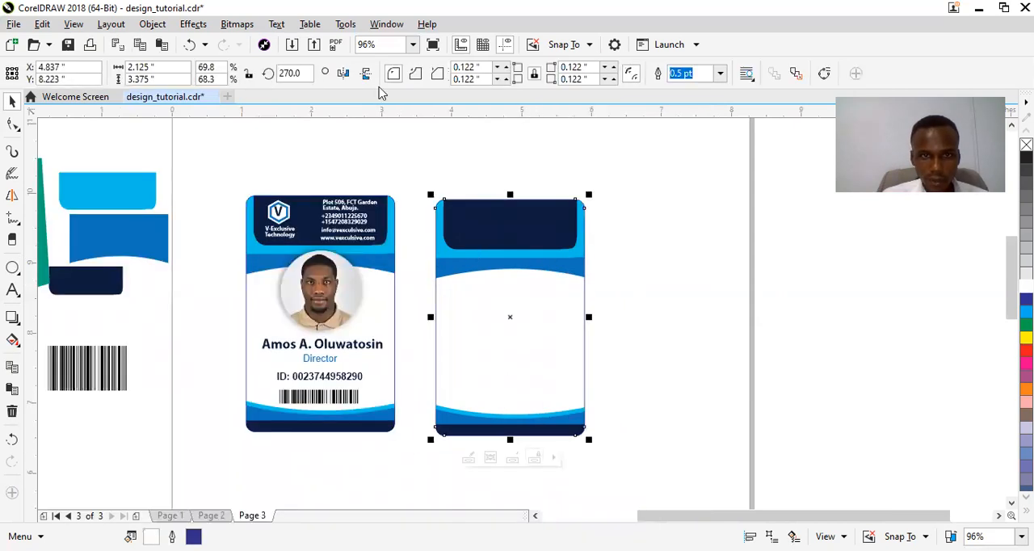
# Mirror the stripped duplicate card vertically so its large dark panel sits at the card's lower end.
pyautogui.click(365, 73)
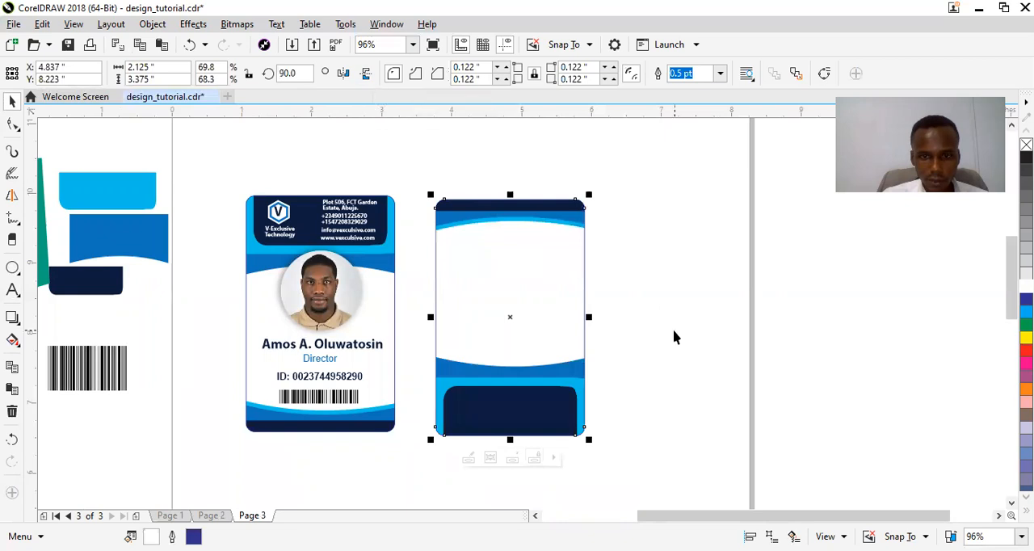
pyautogui.click(635, 334)
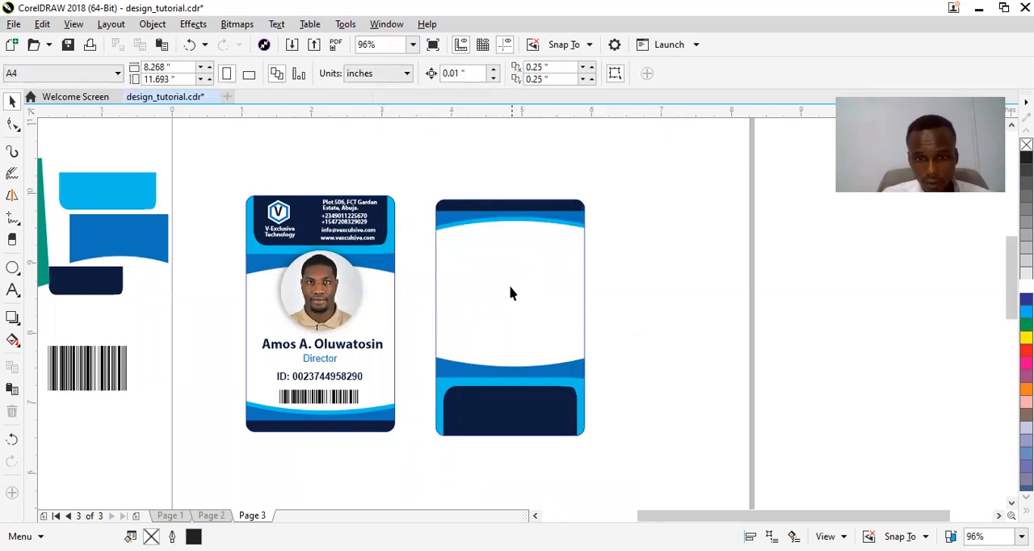
# Open the back card's PowerClip contents for editing and move the upper mid-blue curved band down below the light-blue one.
pyautogui.click(495, 232)
pyautogui.rightClick(496, 233)
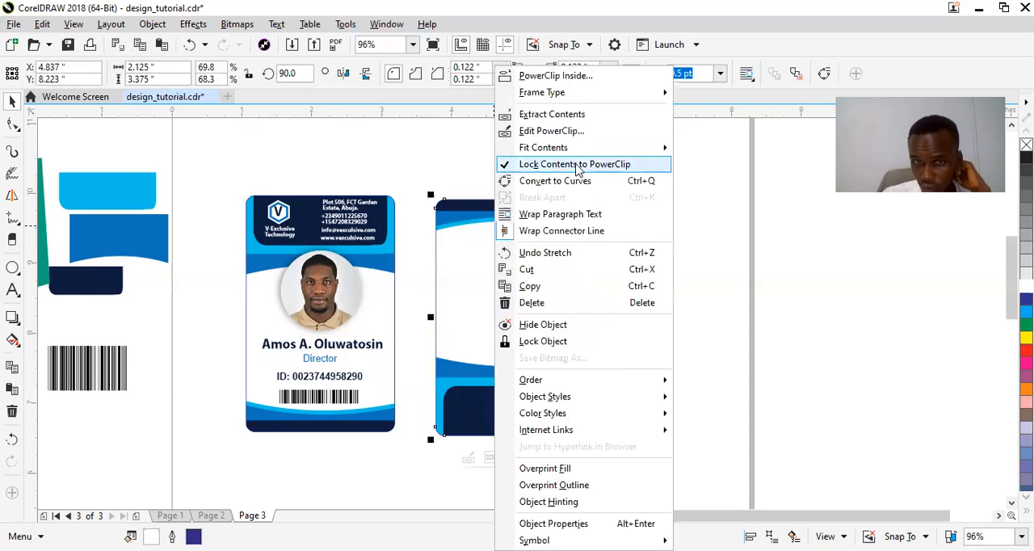
pyautogui.click(576, 131)
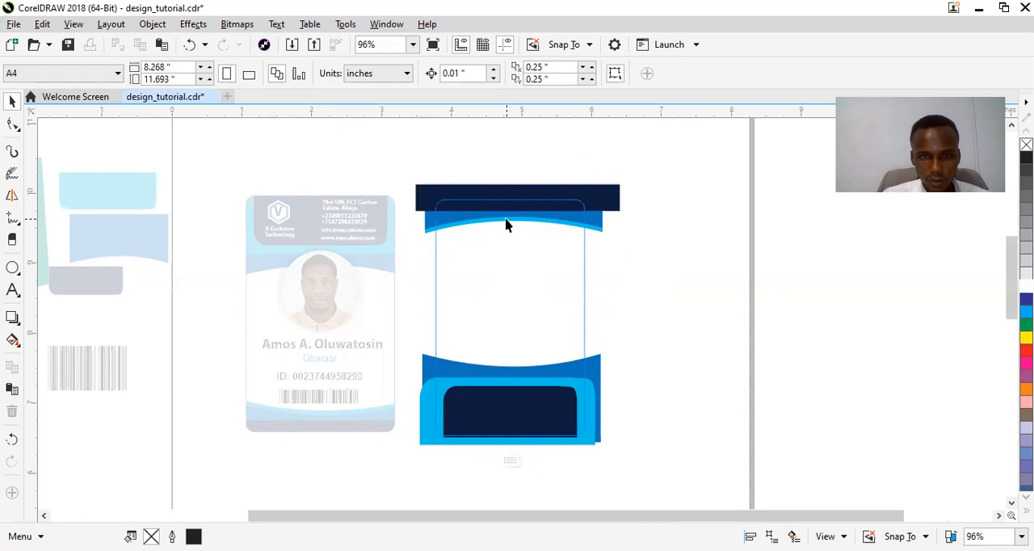
pyautogui.click(507, 220)
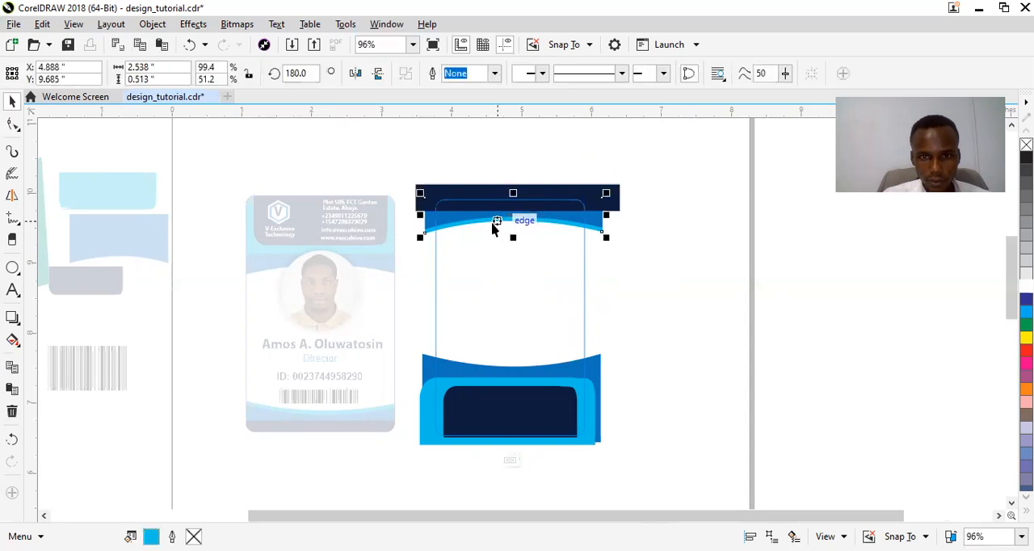
pyautogui.moveTo(469, 224); pyautogui.dragTo(468, 261)
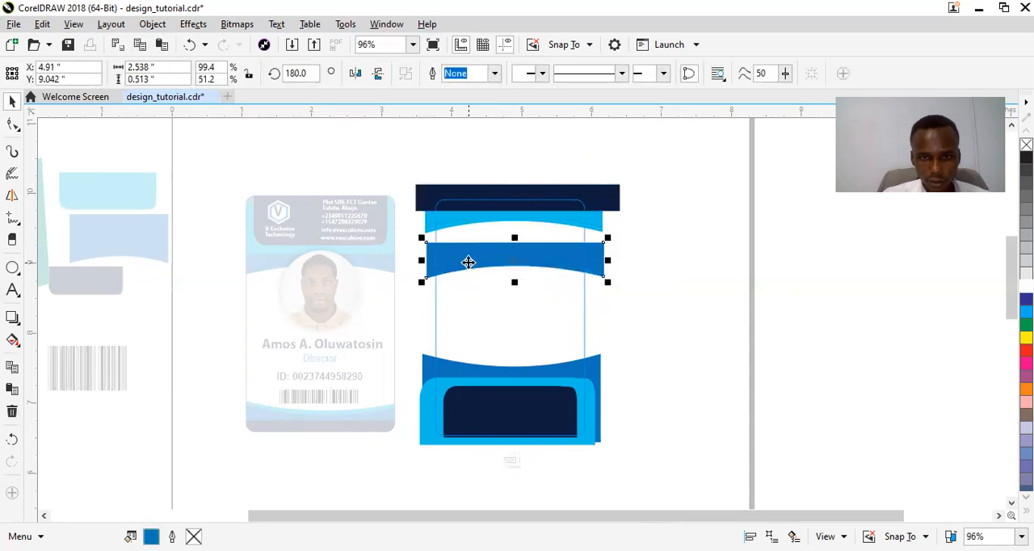
# Bring the upper light-blue curved band to the front of the layer.
pyautogui.click(462, 222)
pyautogui.rightClick(464, 221)
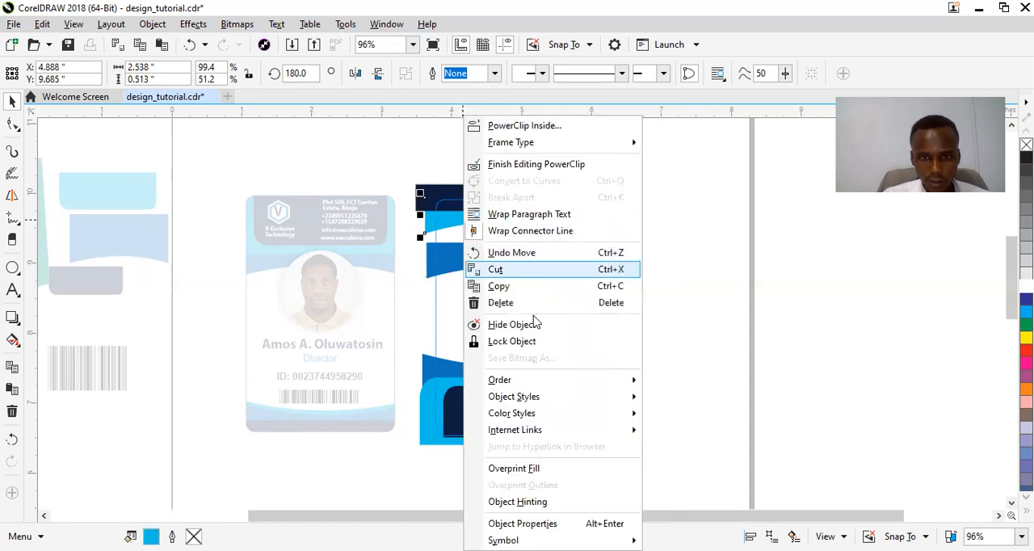
pyautogui.moveTo(566, 380)
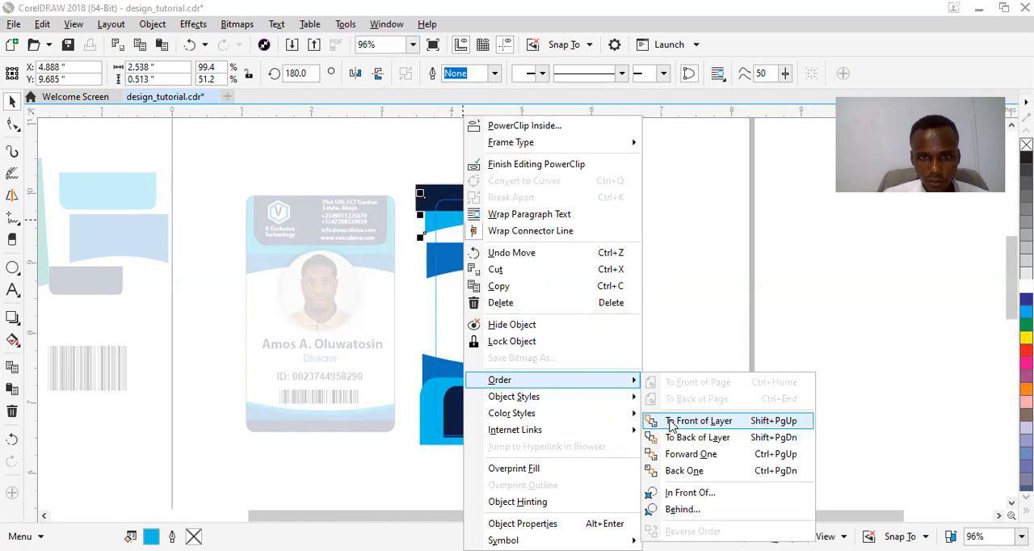
pyautogui.click(698, 421)
pyautogui.click(663, 291)
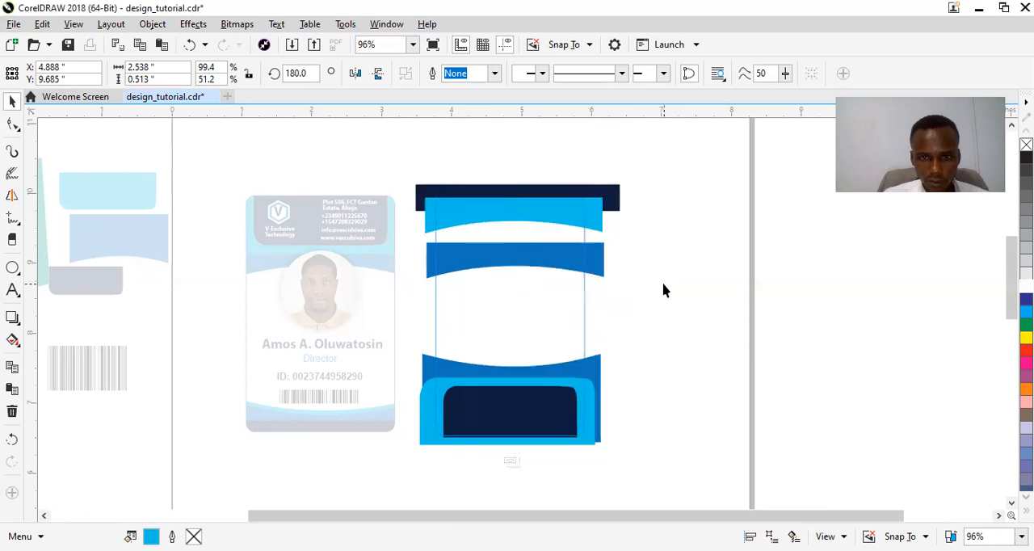
# Enlarge the mid-blue curved band to about 3.16 by 1.87 inches, covering the upper part of the back card.
pyautogui.click(519, 259)
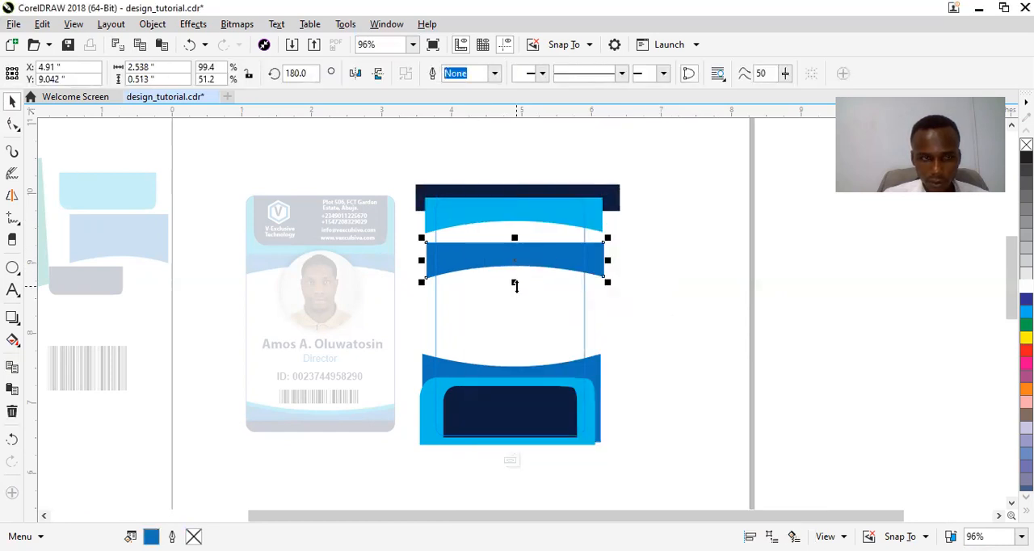
pyautogui.moveTo(515, 280); pyautogui.dragTo(530, 331)
pyautogui.moveTo(605, 261); pyautogui.dragTo(570, 265)
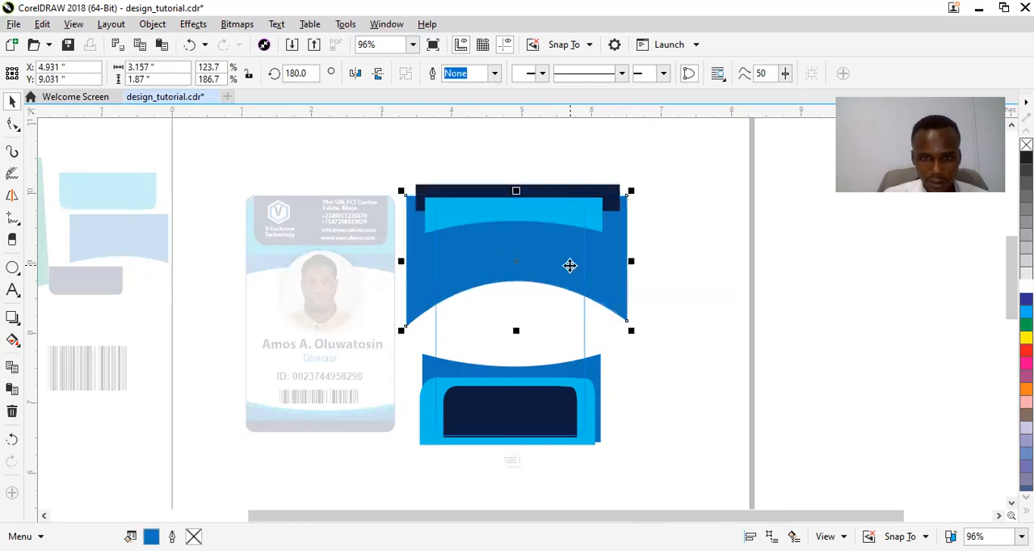
# Reshape the light-blue band's lower edge with the Shape tool so it curves evenly downward.
pyautogui.click(533, 217)
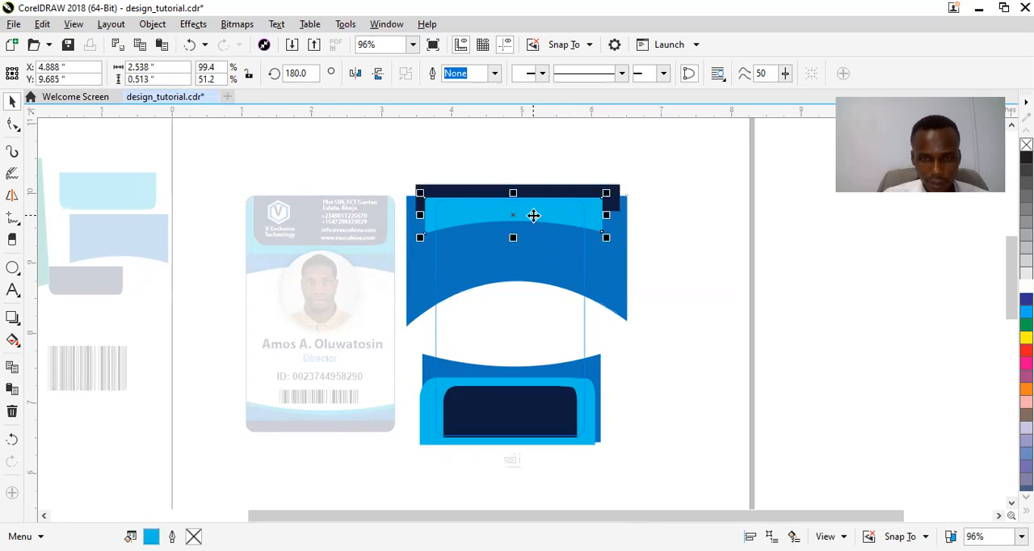
pyautogui.rightClick(534, 217)
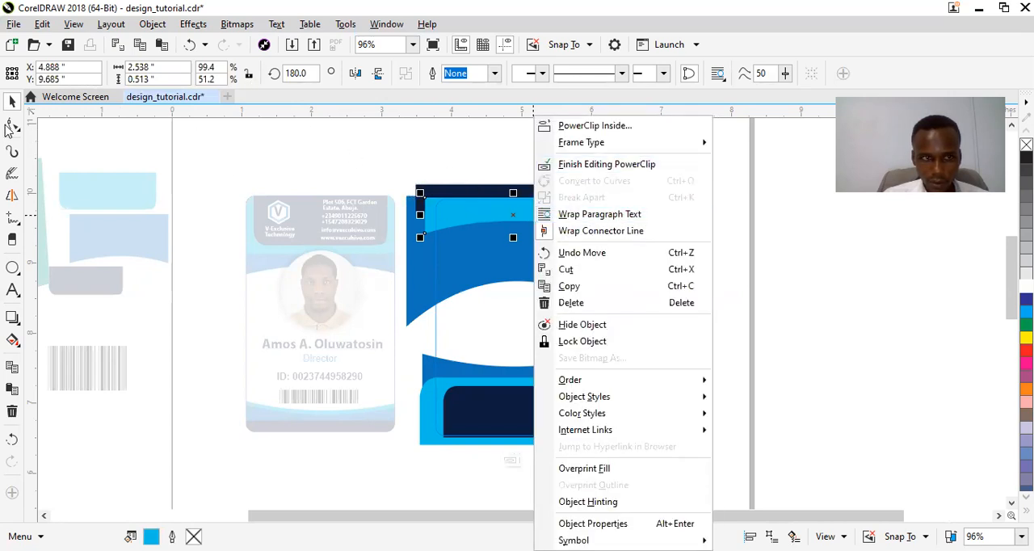
pyautogui.click(11, 126)
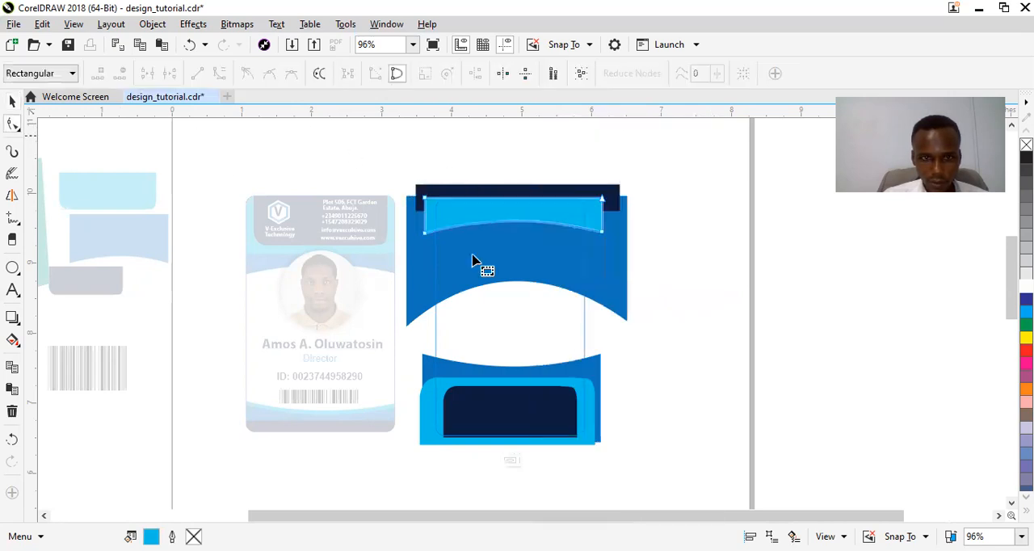
pyautogui.click(602, 232)
pyautogui.moveTo(476, 221); pyautogui.dragTo(480, 276)
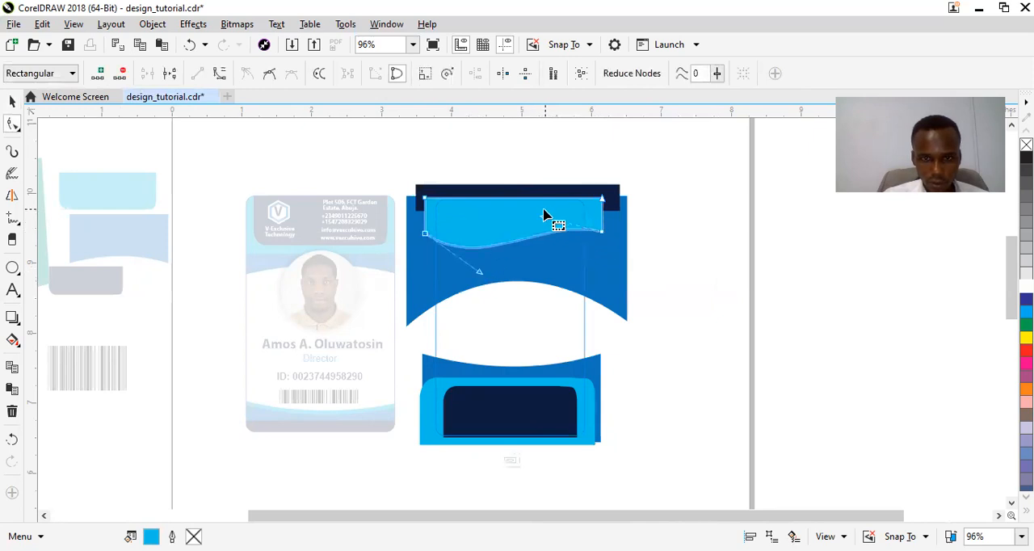
pyautogui.moveTo(542, 221); pyautogui.dragTo(564, 267)
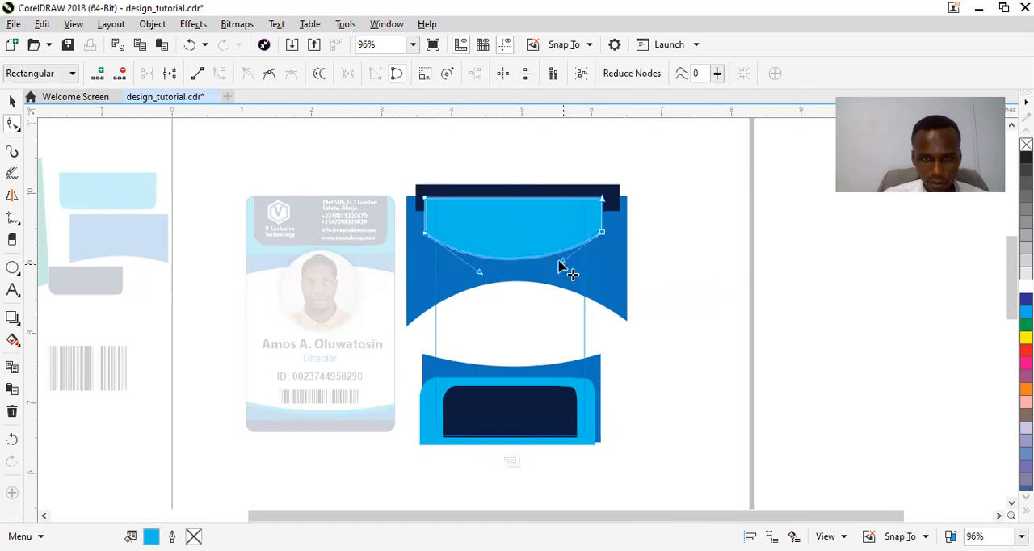
pyautogui.press('space')
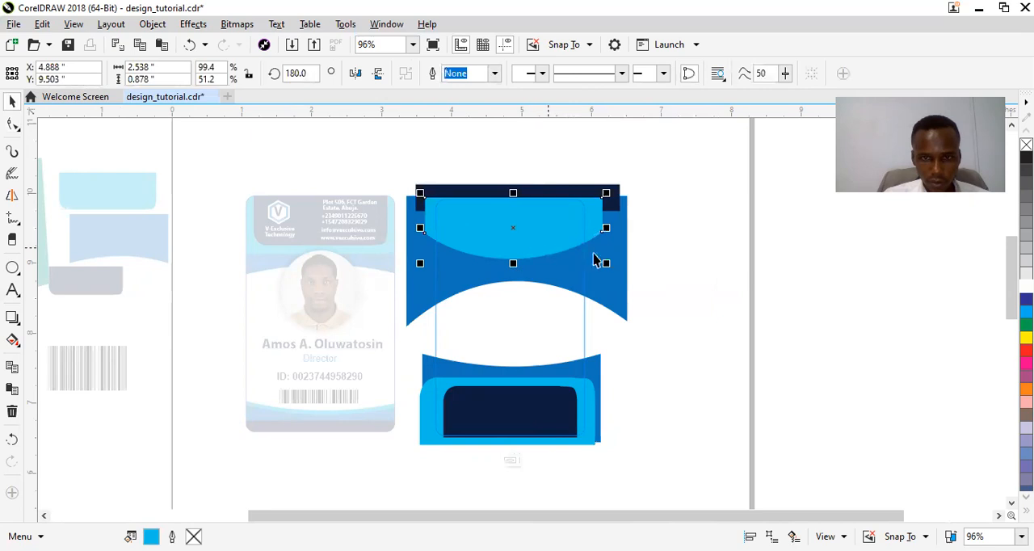
# Enlarge the light-blue shape to about 3.24 by 1.12 inches and move it down over the mid-blue band.
pyautogui.moveTo(606, 264); pyautogui.dragTo(632, 304)
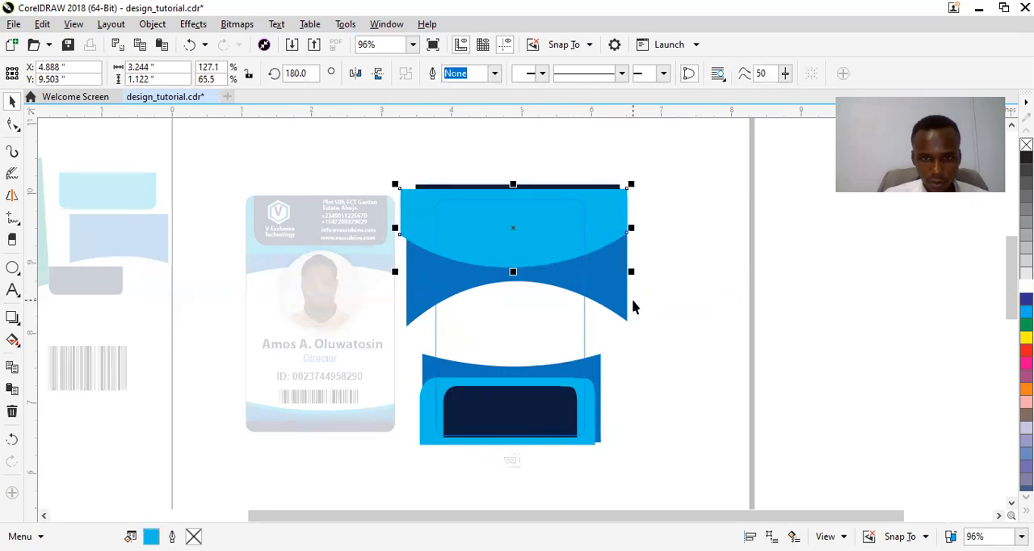
pyautogui.moveTo(542, 238)
pyautogui.mouseDown()
pyautogui.moveTo(535, 266)
pyautogui.moveTo(542, 254)
pyautogui.mouseUp()
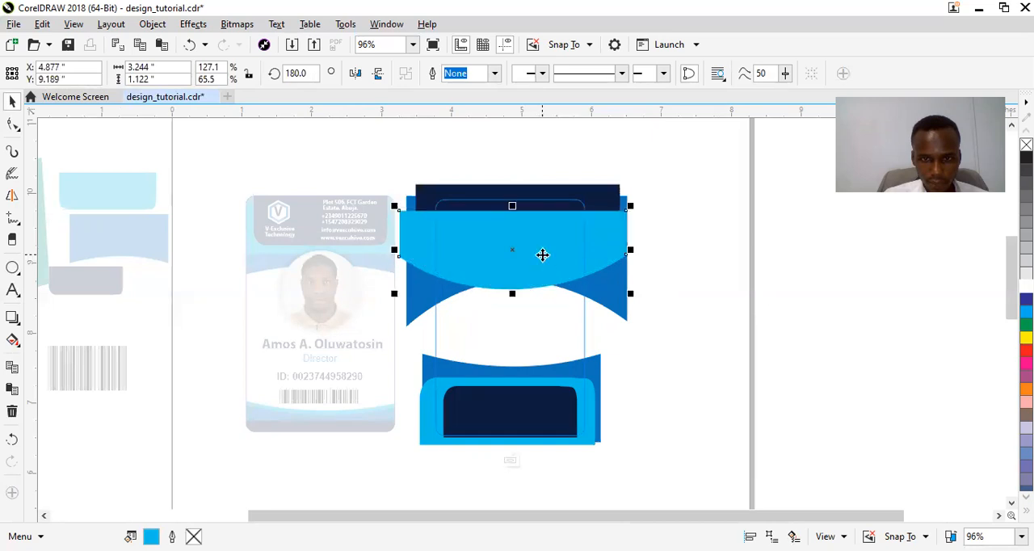
# Move the mid-blue curved band slightly down and flatten the arch of its lower edge with the Shape tool.
pyautogui.press('F10')
pyautogui.click(602, 303)
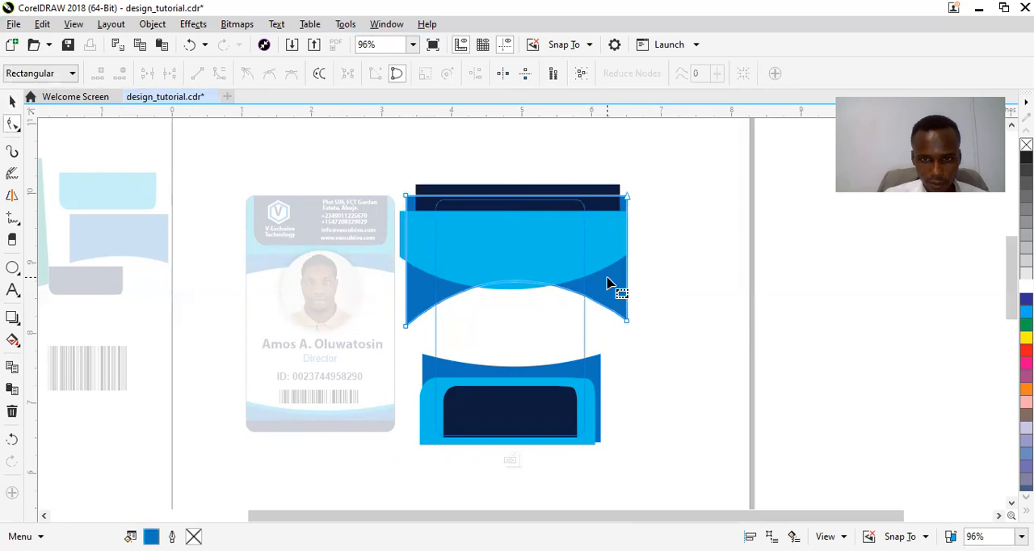
pyautogui.press('space')
pyautogui.moveTo(619, 292); pyautogui.dragTo(618, 302)
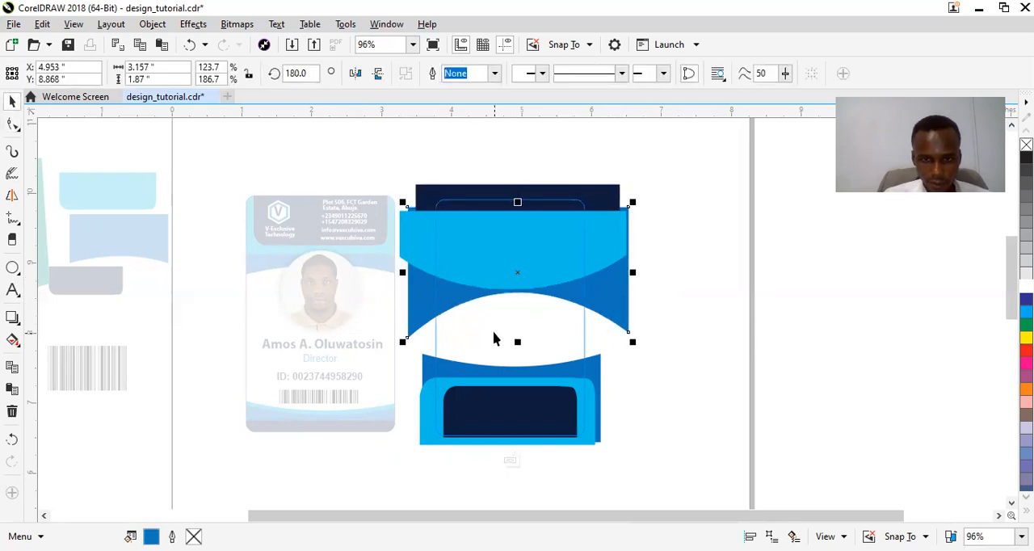
pyautogui.press('space')
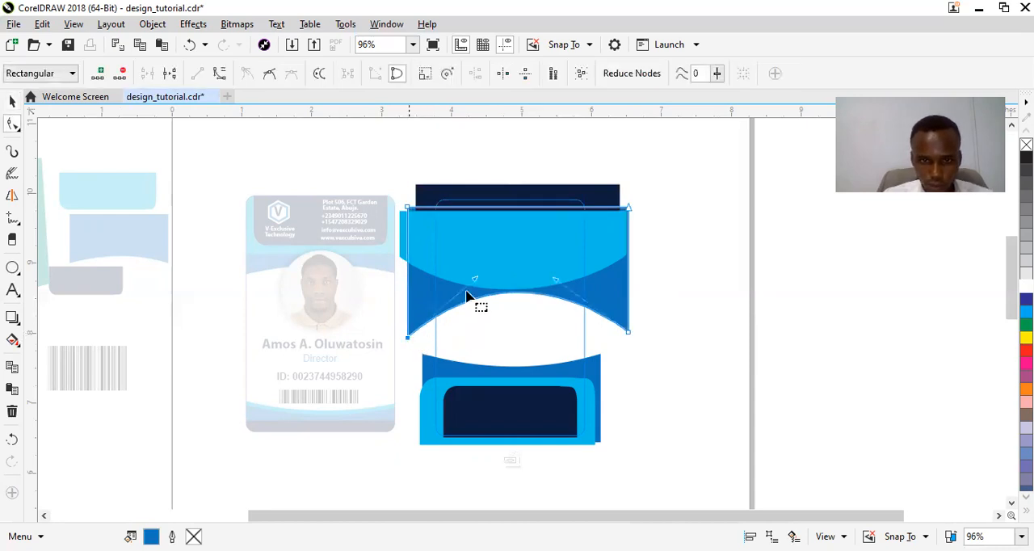
pyautogui.moveTo(476, 288); pyautogui.dragTo(477, 300)
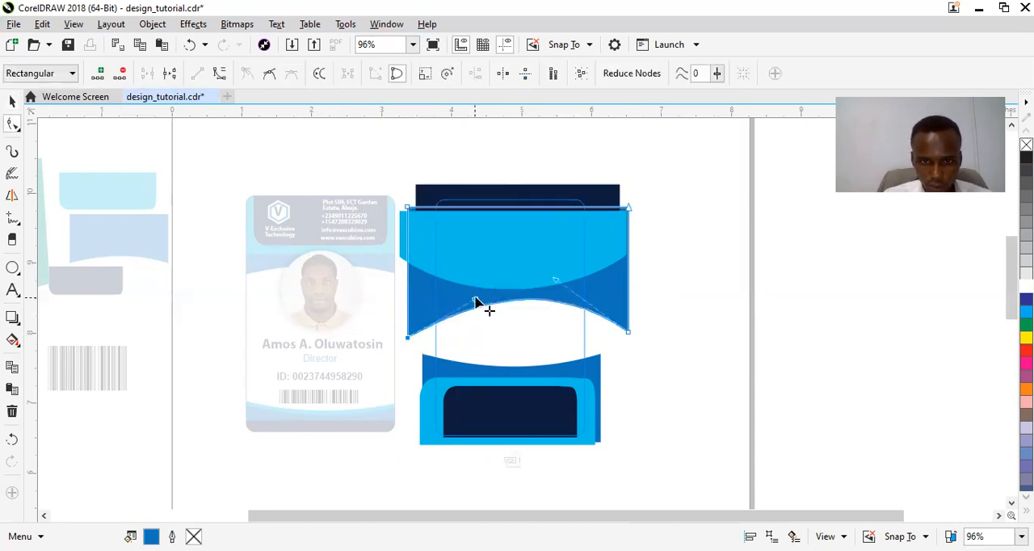
pyautogui.moveTo(555, 281); pyautogui.dragTo(551, 299)
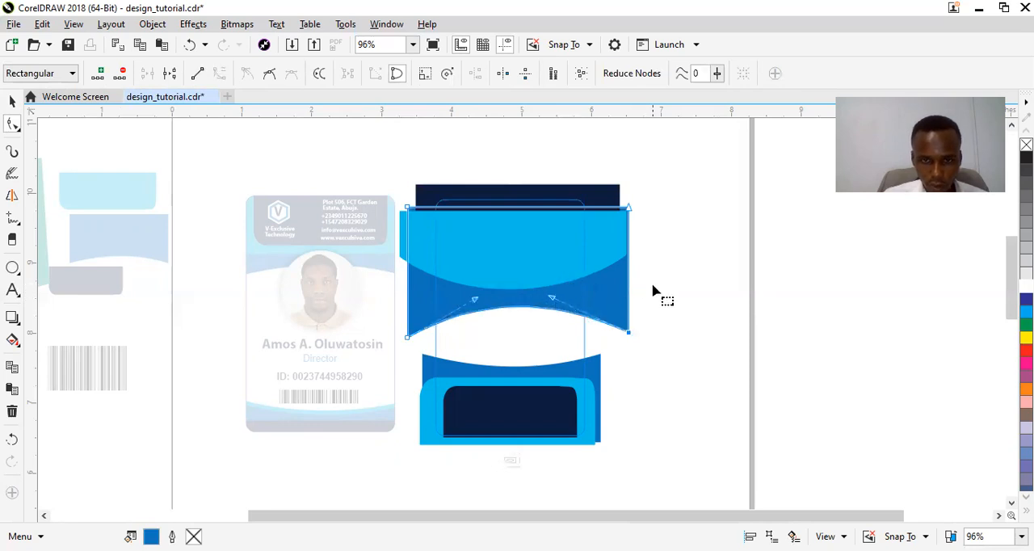
# Bring the dark navy strip at the back card's upper end to the front and extend its lower edge slightly over the light-blue shape.
pyautogui.press('space')
pyautogui.click(598, 193)
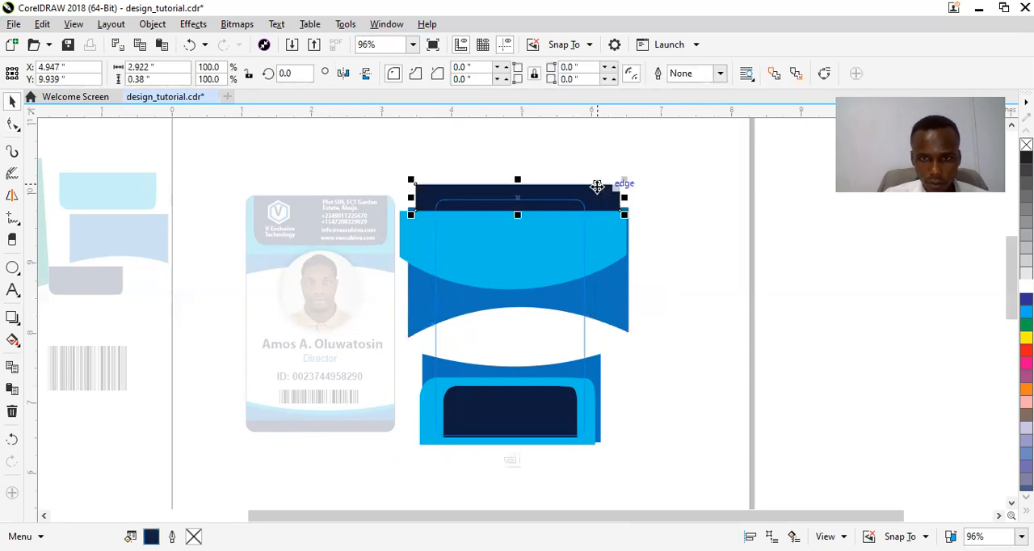
pyautogui.rightClick(596, 186)
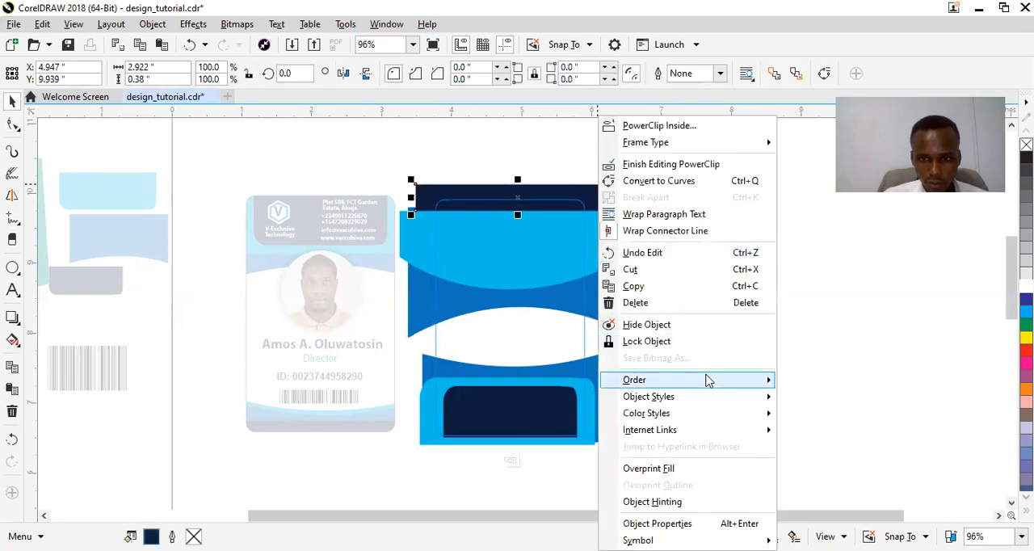
pyautogui.moveTo(708, 380)
pyautogui.click(823, 420)
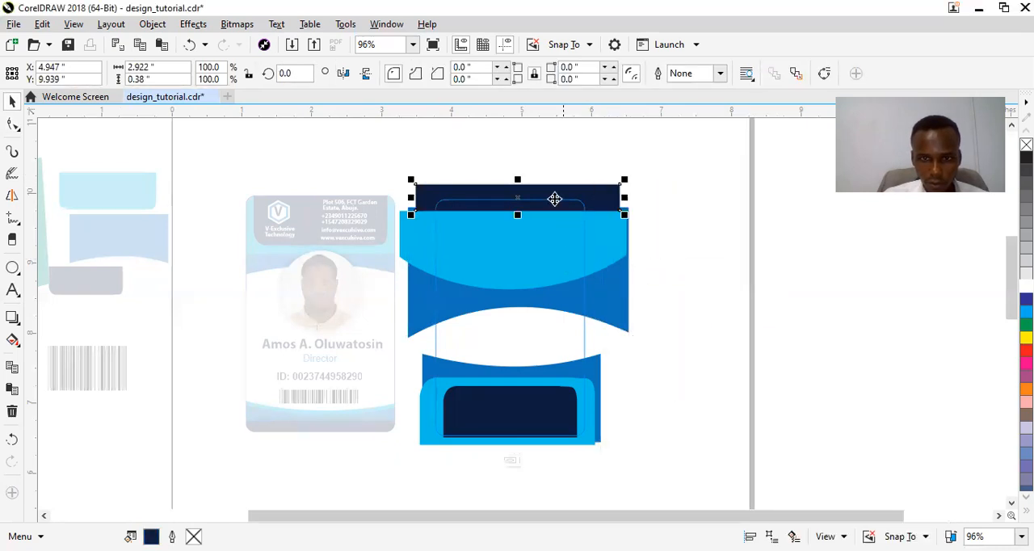
pyautogui.moveTo(517, 214); pyautogui.dragTo(518, 225)
pyautogui.click(702, 306)
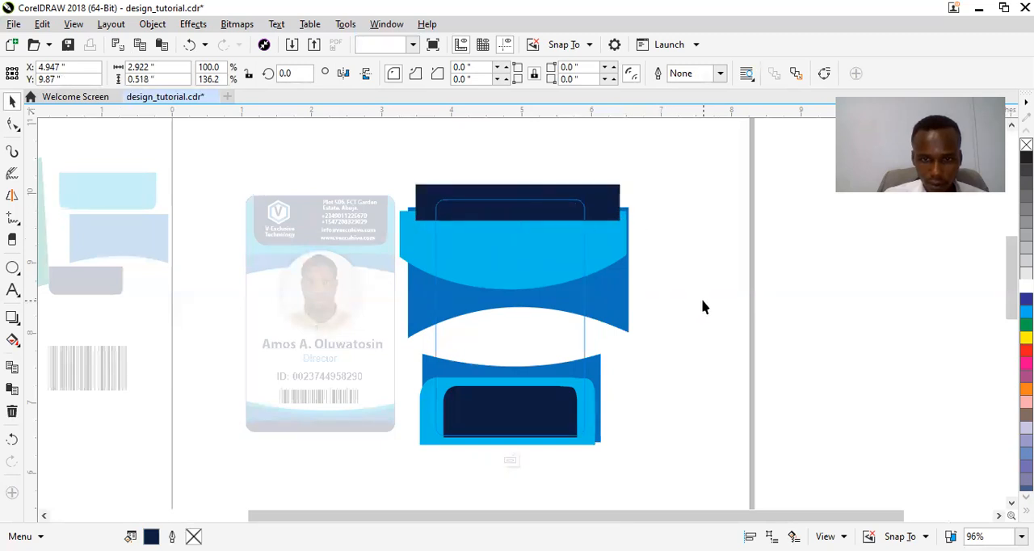
# Delete the mid-blue and light-blue shapes behind the lower navy shape of the back card.
pyautogui.click(587, 371)
pyautogui.press('Delete')
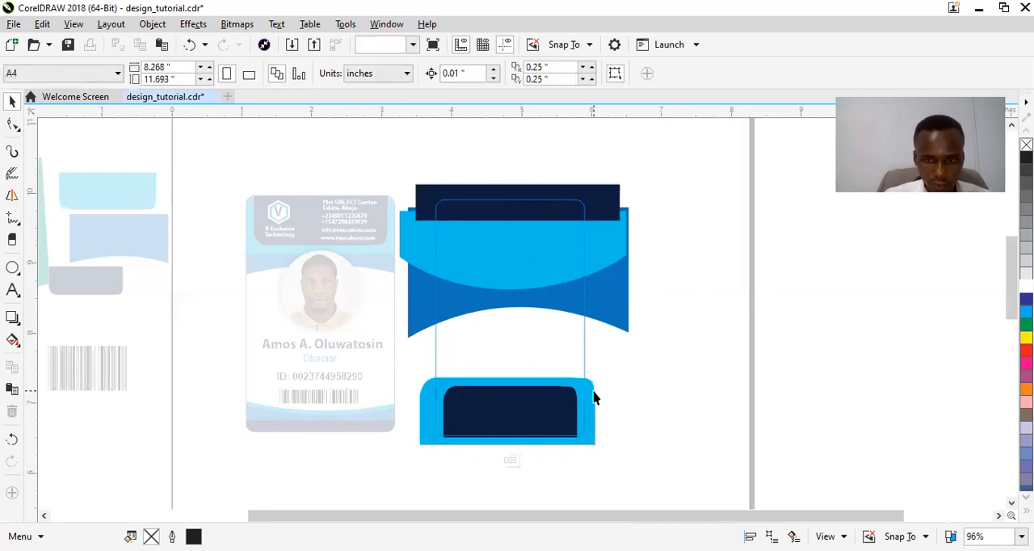
pyautogui.click(594, 392)
pyautogui.press('Delete')
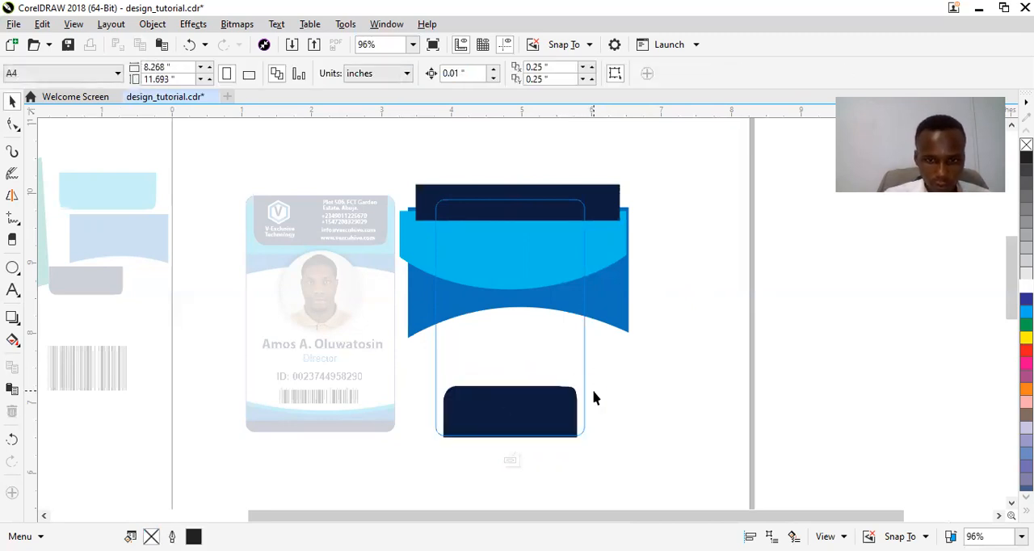
# Widen the lower navy shape to about 2.46 inches so it spans the card, and finish editing the PowerClip.
pyautogui.click(558, 428)
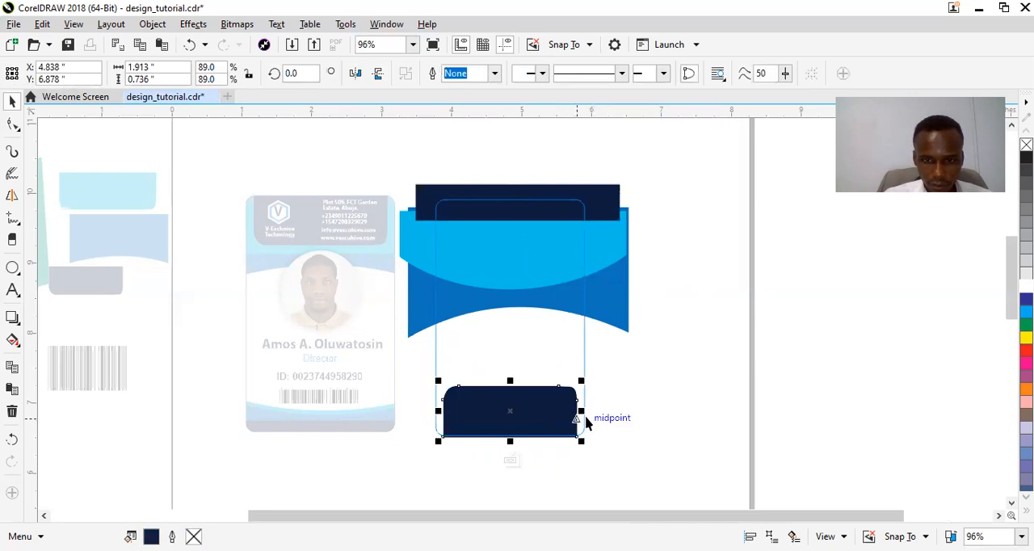
pyautogui.moveTo(581, 410); pyautogui.dragTo(600, 410)
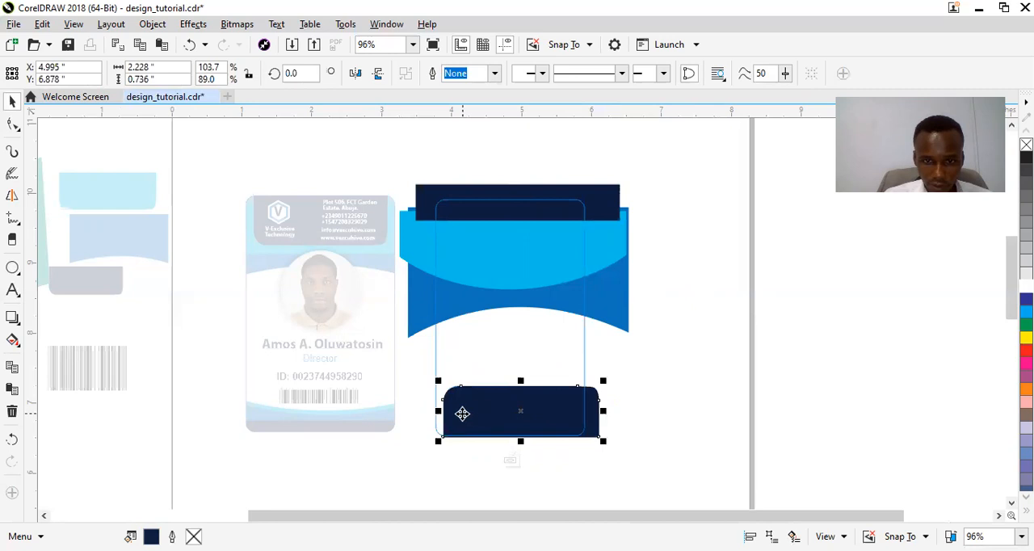
pyautogui.moveTo(438, 412); pyautogui.dragTo(421, 412)
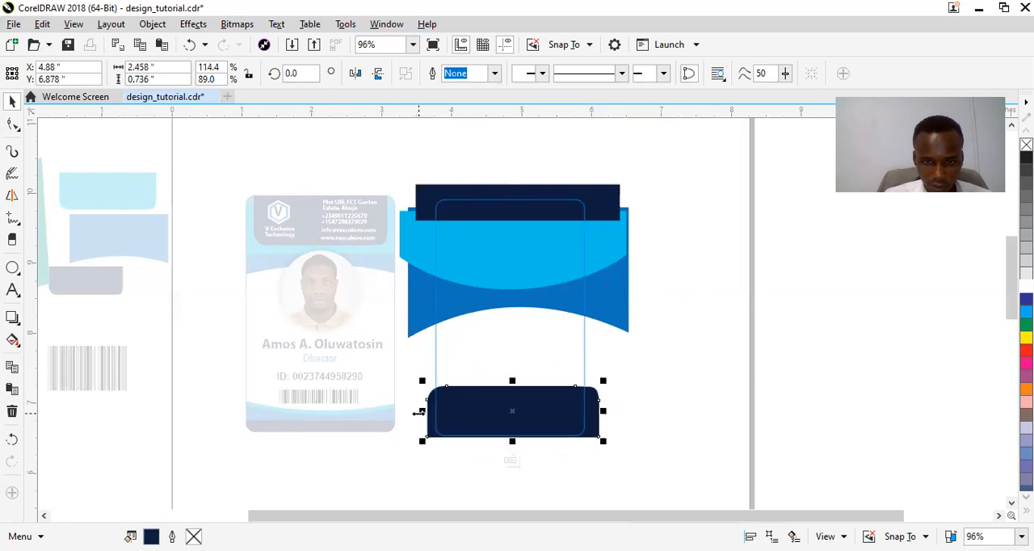
pyautogui.click(512, 463)
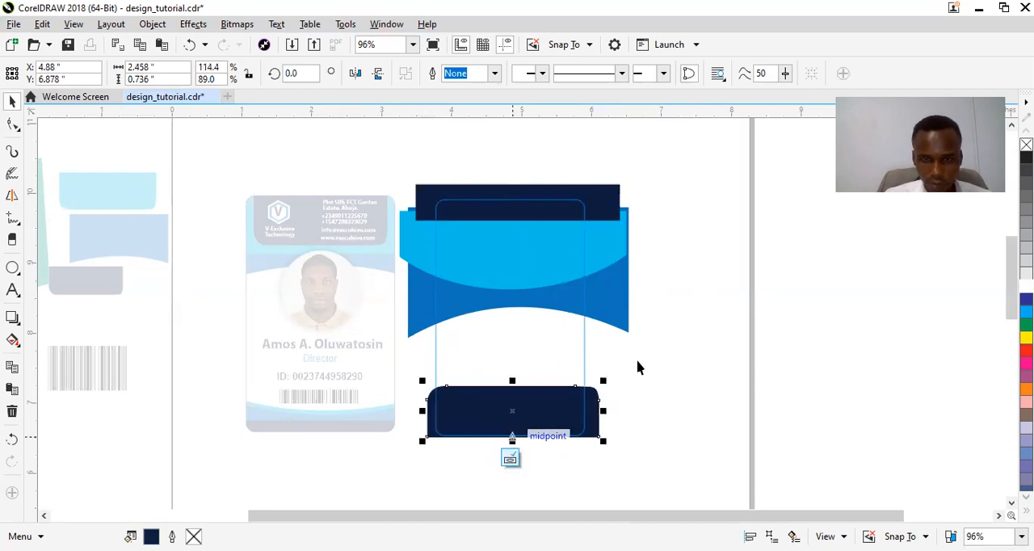
pyautogui.click(639, 363)
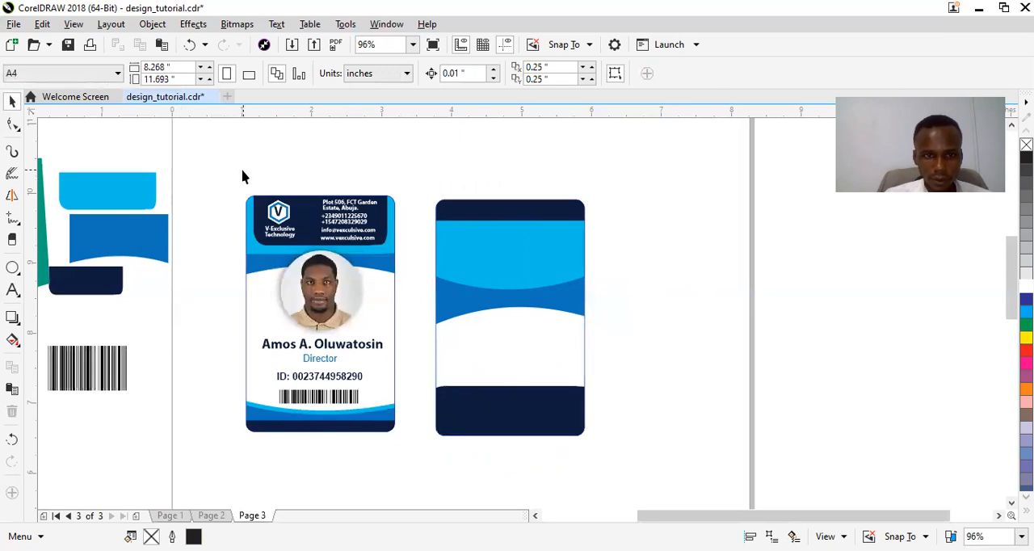
# Copy the logo and company name from the front card onto the back card's lower navy band, with the name beside the logo.
pyautogui.moveTo(242, 176); pyautogui.dragTo(306, 246)
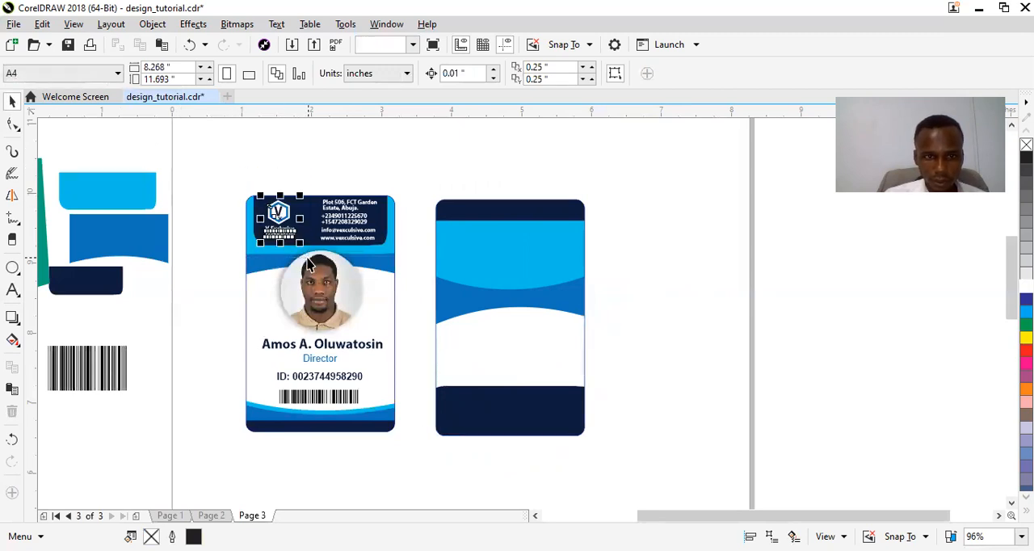
pyautogui.click(272, 211)
pyautogui.moveTo(272, 211); pyautogui.dragTo(463, 405)
pyautogui.moveTo(522, 464); pyautogui.dragTo(518, 416)
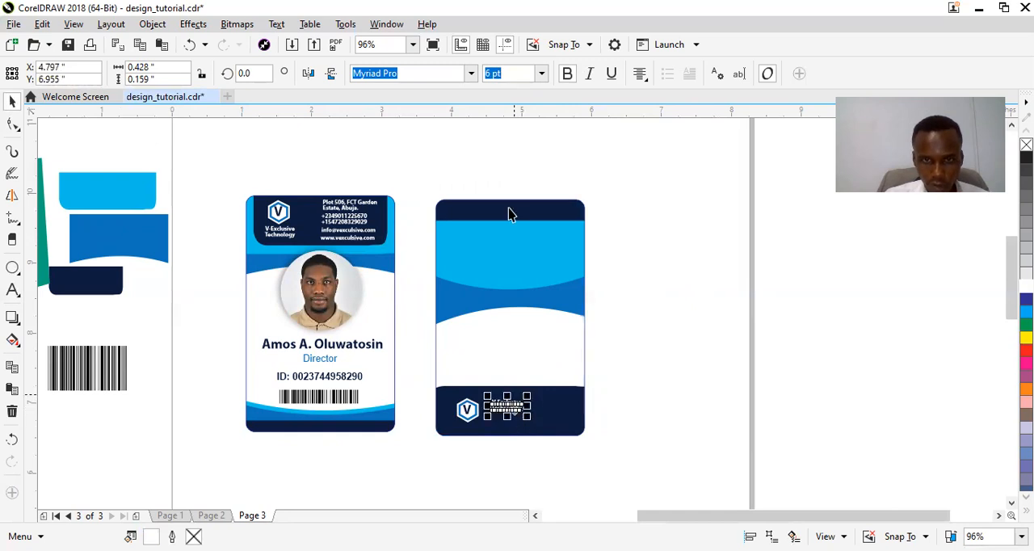
# Set the copied company name to 14 pt and reposition it beside the logo on the navy band.
pyautogui.click(541, 73)
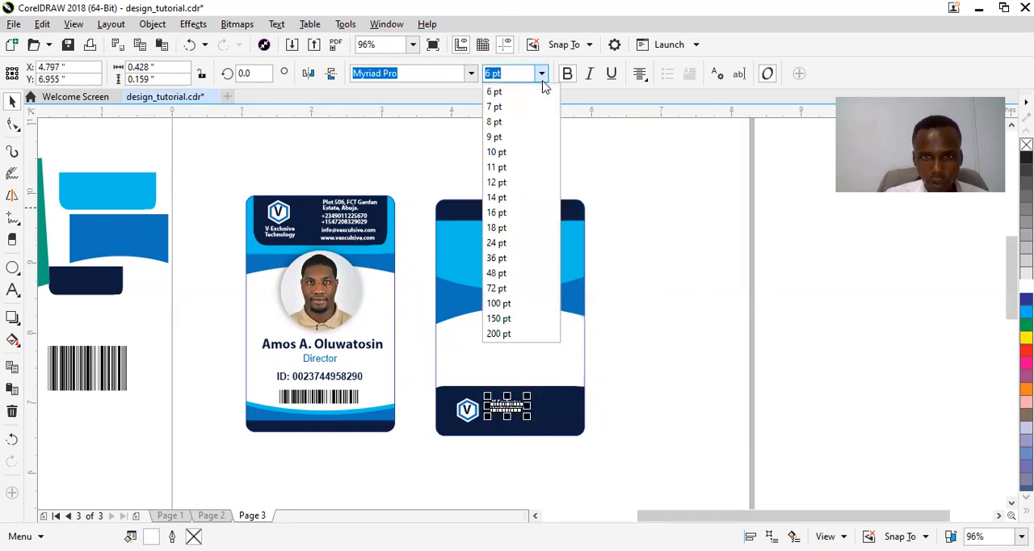
pyautogui.click(516, 202)
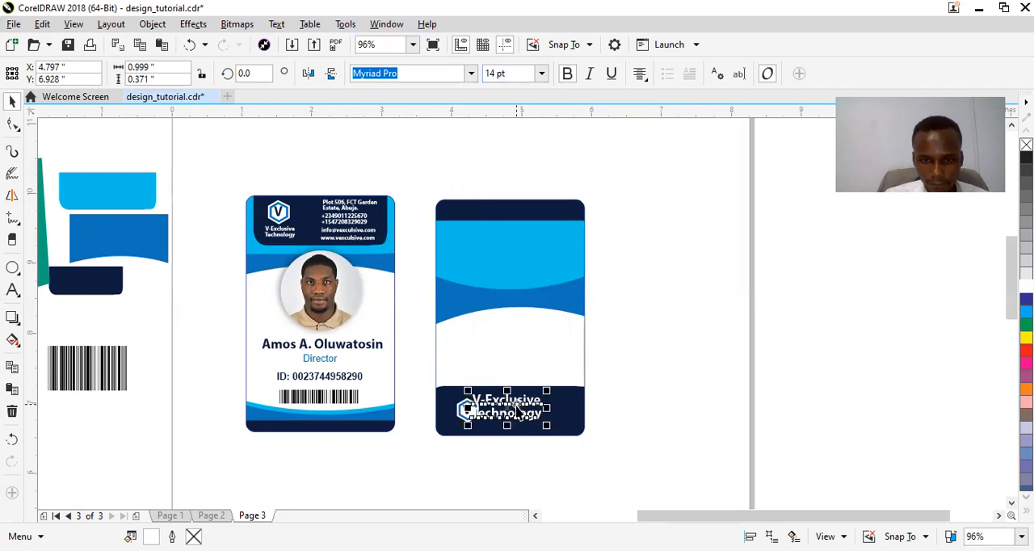
pyautogui.moveTo(507, 409); pyautogui.dragTo(527, 416)
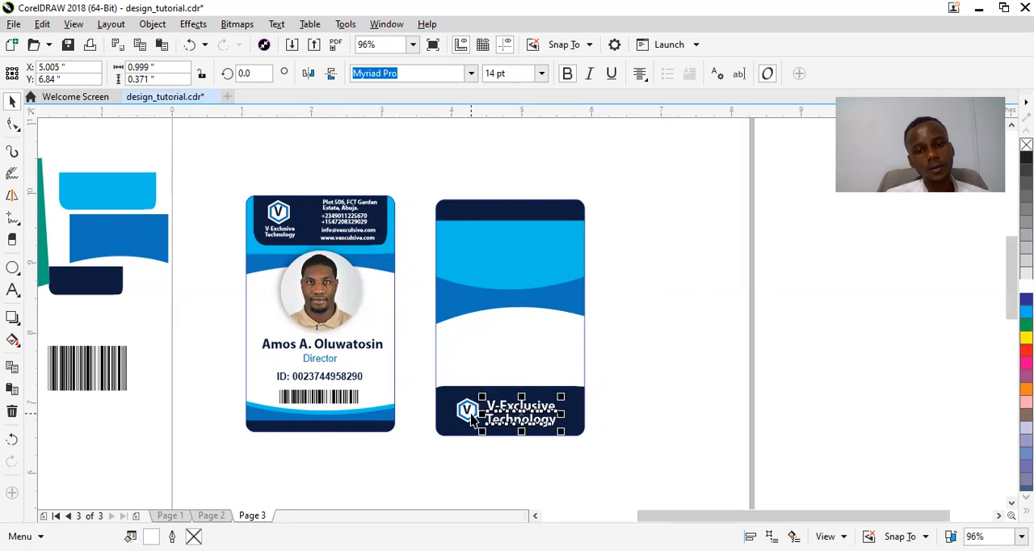
# Duplicate the cardholder's name text from the front card onto the white area of the back card.
pyautogui.click(323, 344)
pyautogui.hotkey('ctrl', 'c')
pyautogui.moveTo(324, 343); pyautogui.dragTo(513, 340)
# Replace the duplicated text with "Property of" and place it just above the lower navy band.
pyautogui.doubleClick(512, 339)
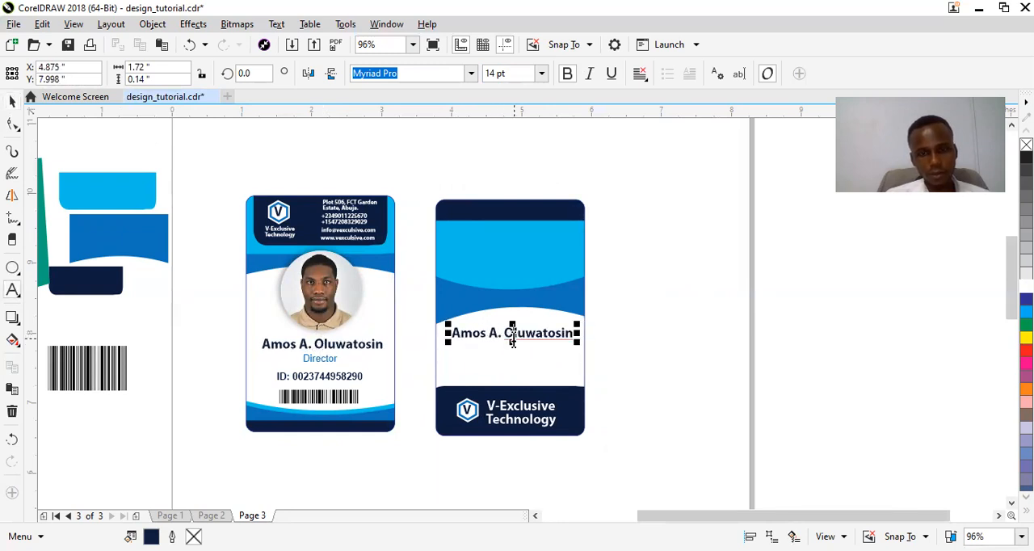
pyautogui.hotkey('ctrl', 'a')
pyautogui.write('pro')
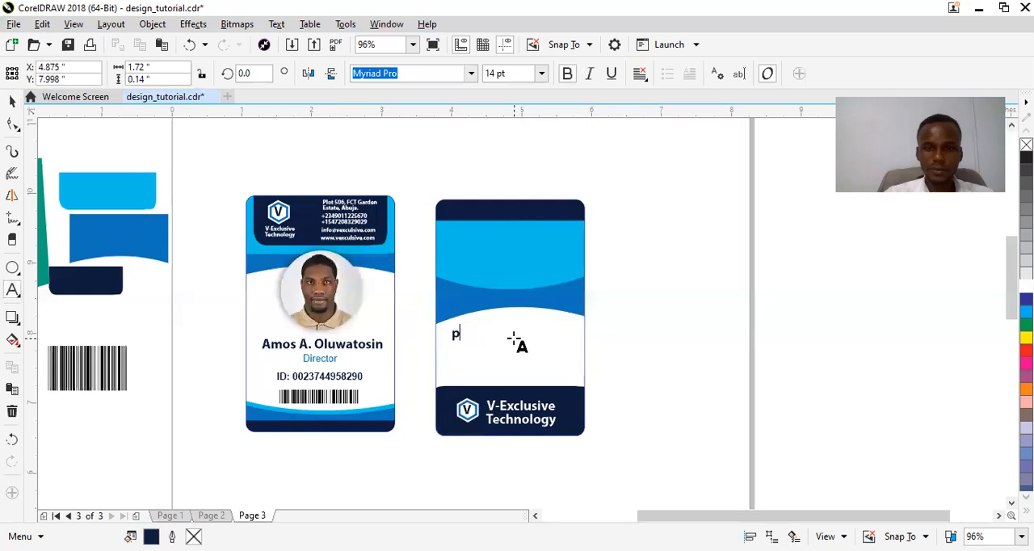
pyautogui.press('BackSpace')
pyautogui.press('BackSpace')
pyautogui.press('BackSpace')
pyautogui.write('Pro')
pyautogui.press('BackSpace')
pyautogui.press('BackSpace')
pyautogui.write('roperty of')
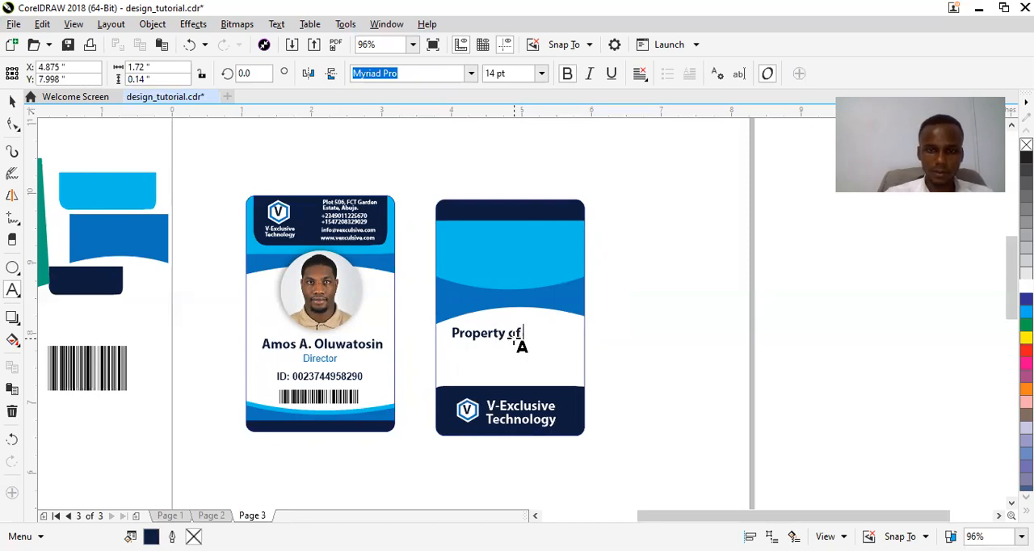
pyautogui.hotkey('ctrl', 'space')
pyautogui.moveTo(508, 346); pyautogui.dragTo(529, 381)
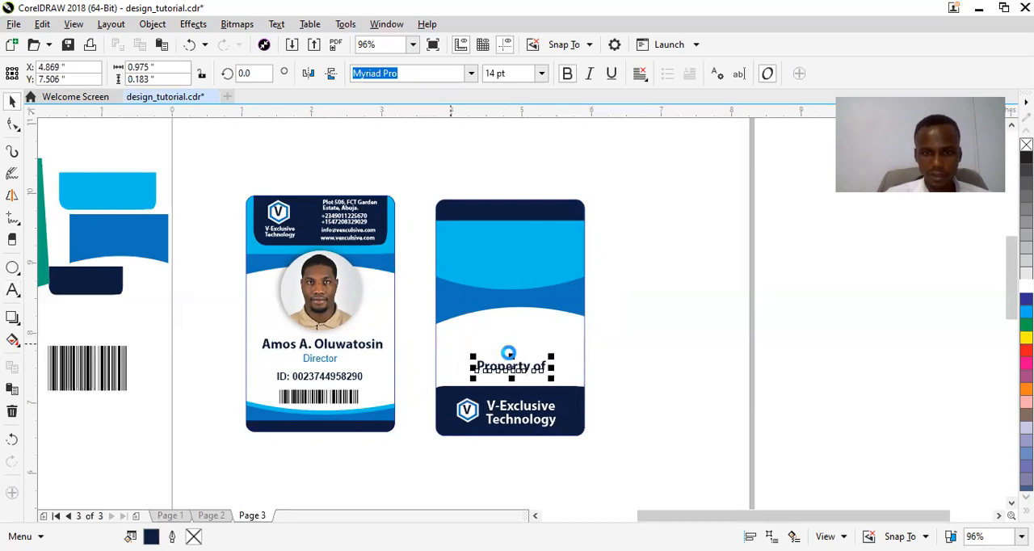
# Duplicate the "Property of" text onto the light-blue area and replace its wording with "This is to certify that whose name,".
pyautogui.moveTo(502, 367); pyautogui.dragTo(487, 263)
pyautogui.rightClick(486, 263)
pyautogui.doubleClick(487, 263)
pyautogui.hotkey('ctrl', 'a')
pyautogui.write('This is to certify th')
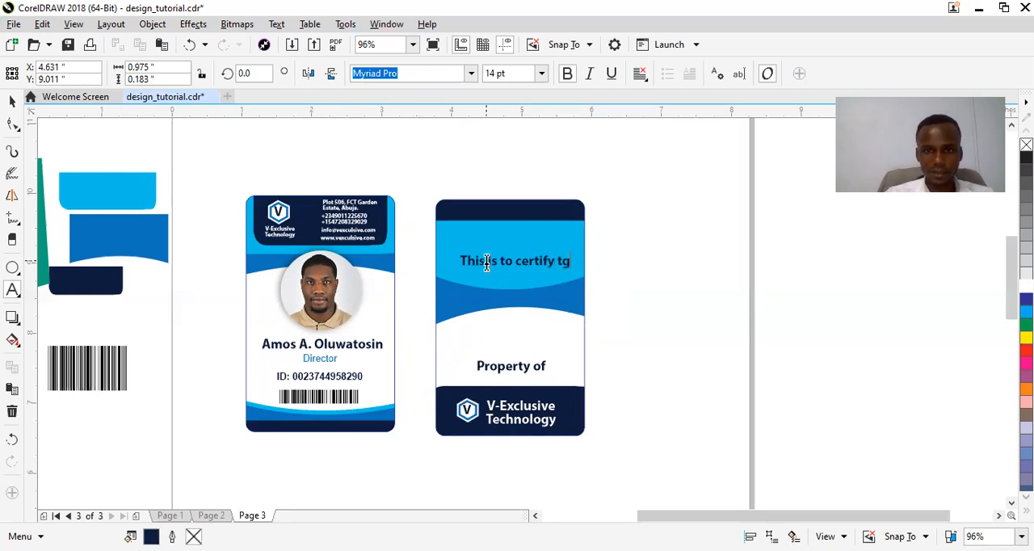
pyautogui.write('at whose name')
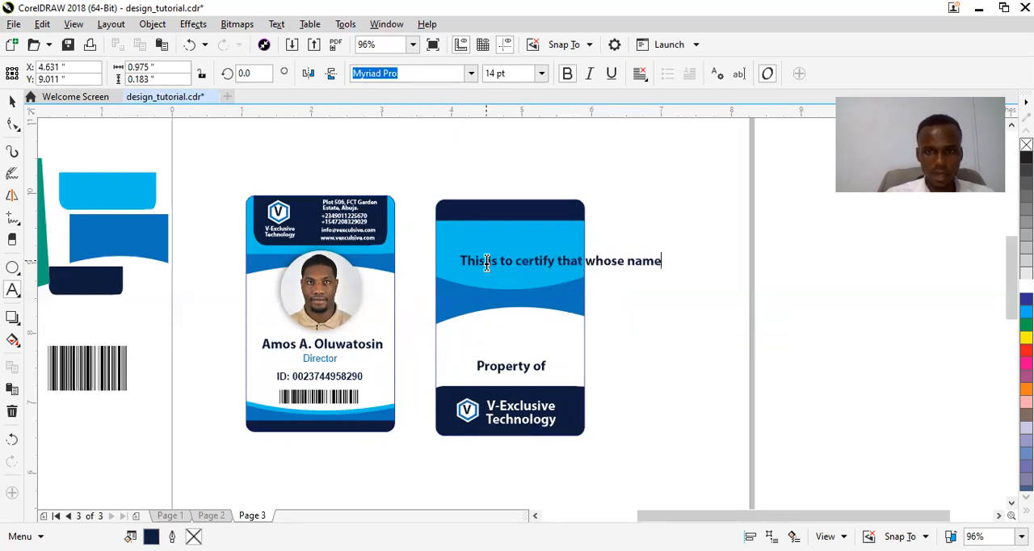
pyautogui.write(', photo')
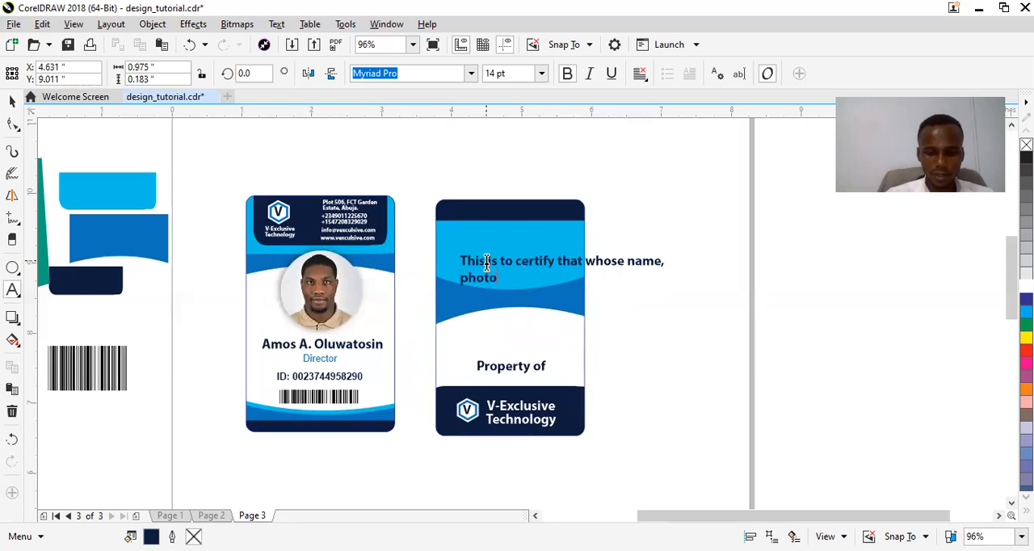
pyautogui.write(', ID and')
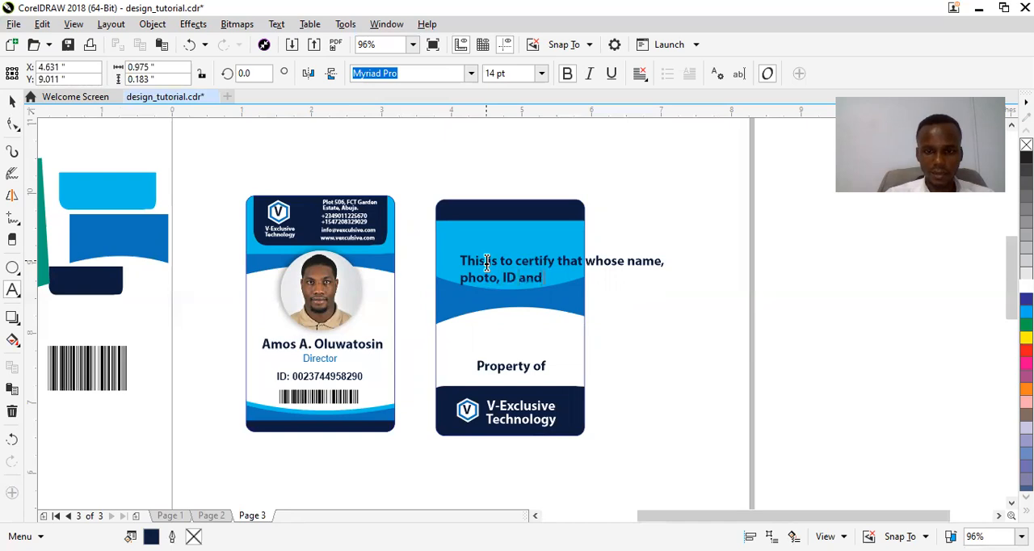
pyautogui.write(' signature')
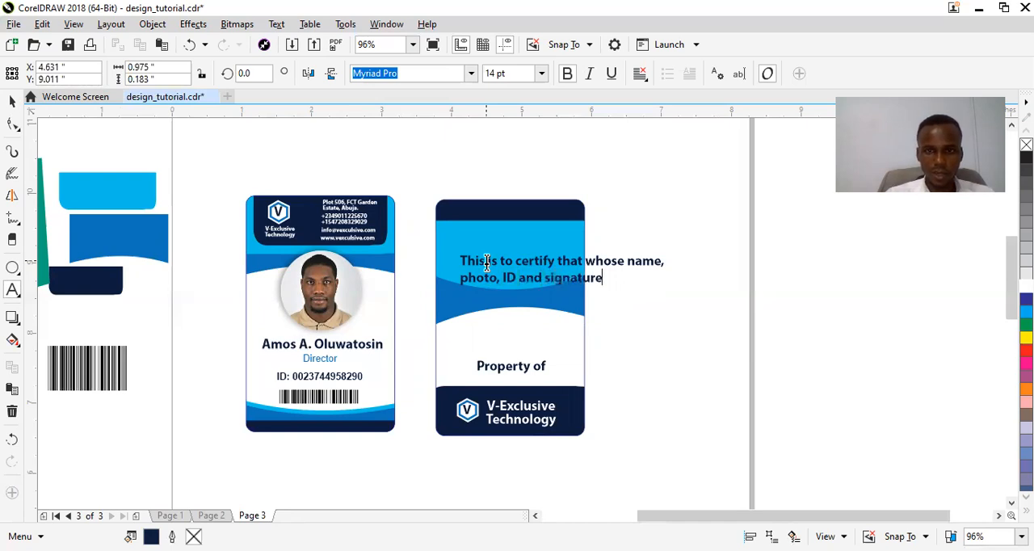
pyautogui.write(' appear')
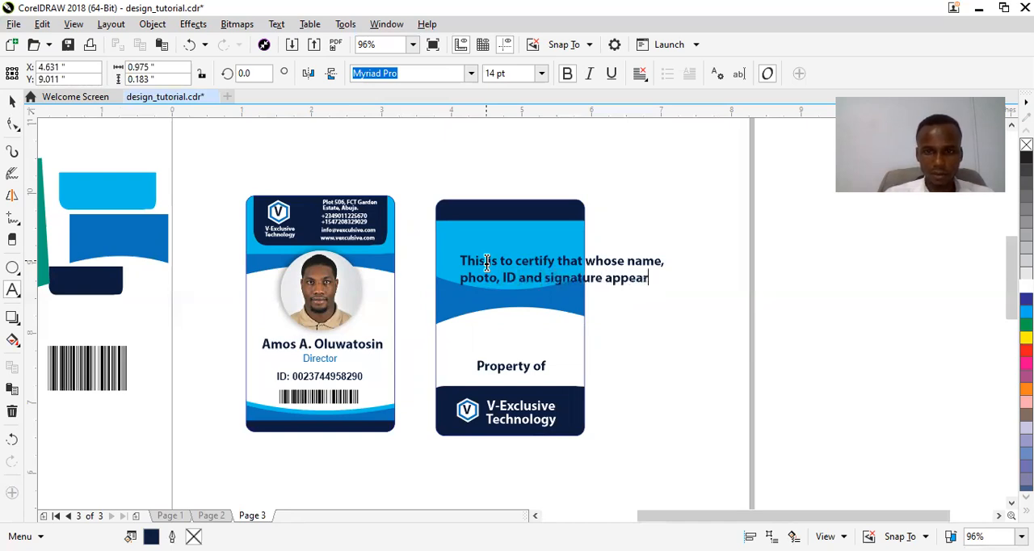
pyautogui.write('s on the')
# Add the second line "photo, ID and signature appears on the" to the certification text.
pyautogui.press('Return')
# Add the third line "identity card is a staff of" to the certification text.
pyautogui.write('ideenity')
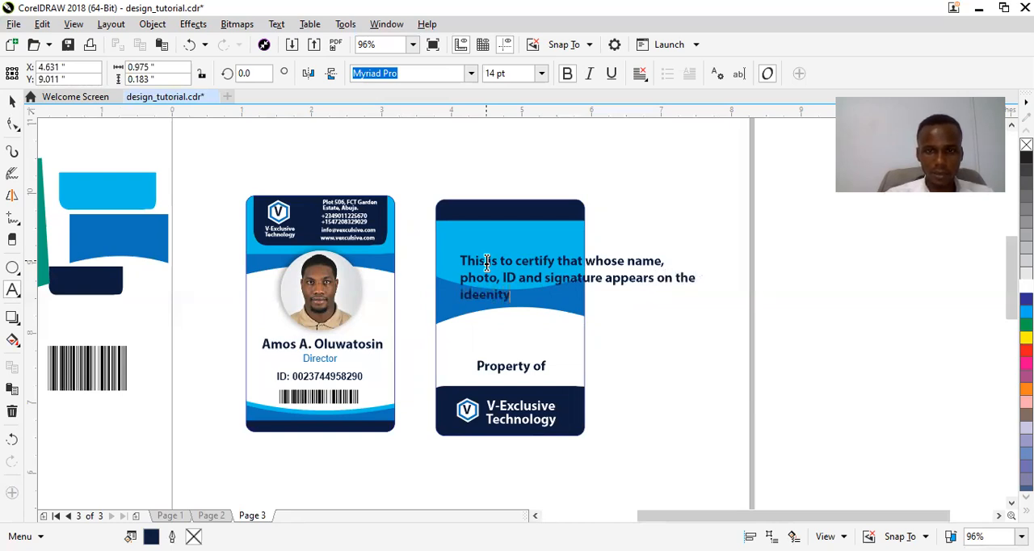
pyautogui.press('BackSpace')
pyautogui.press('BackSpace')
pyautogui.press('BackSpace')
pyautogui.write('ity card is a staff of')
pyautogui.press('Return')
# Finish the certification text with a fourth line reading "V-Exclusive Technology.".
pyautogui.write('V-Excku')
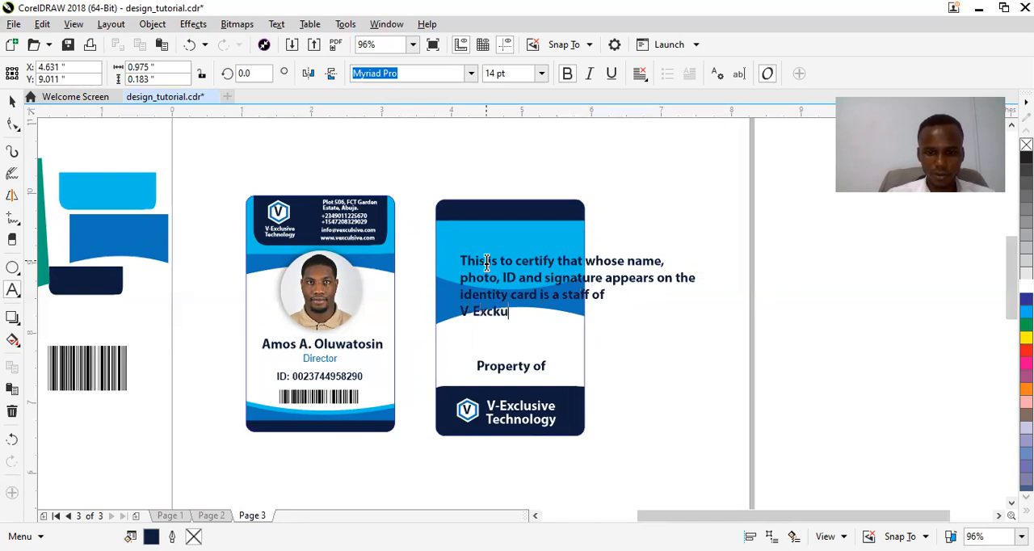
pyautogui.press('BackSpace')
pyautogui.write('lusive T')
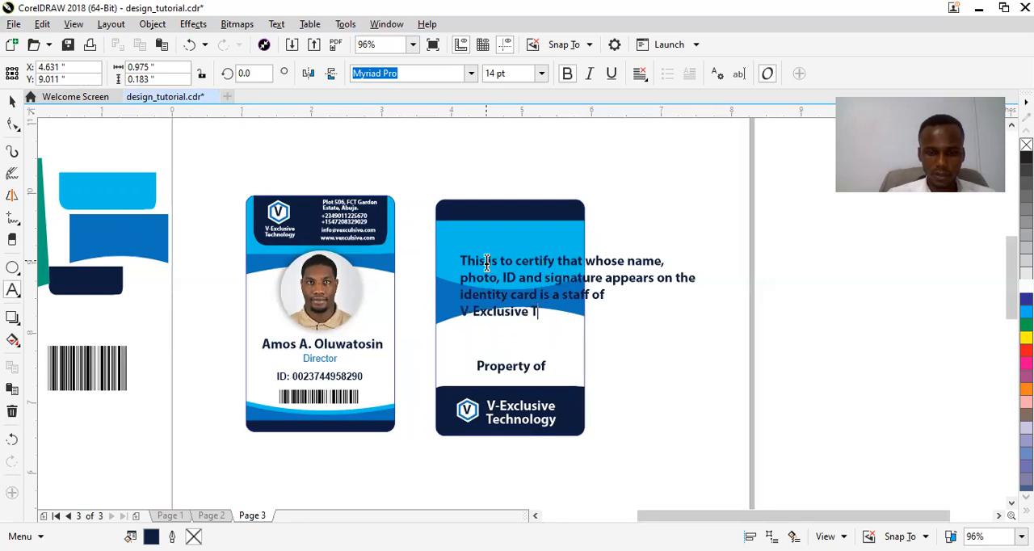
pyautogui.write('echon')
pyautogui.press('BackSpace')
pyautogui.press('BackSpace')
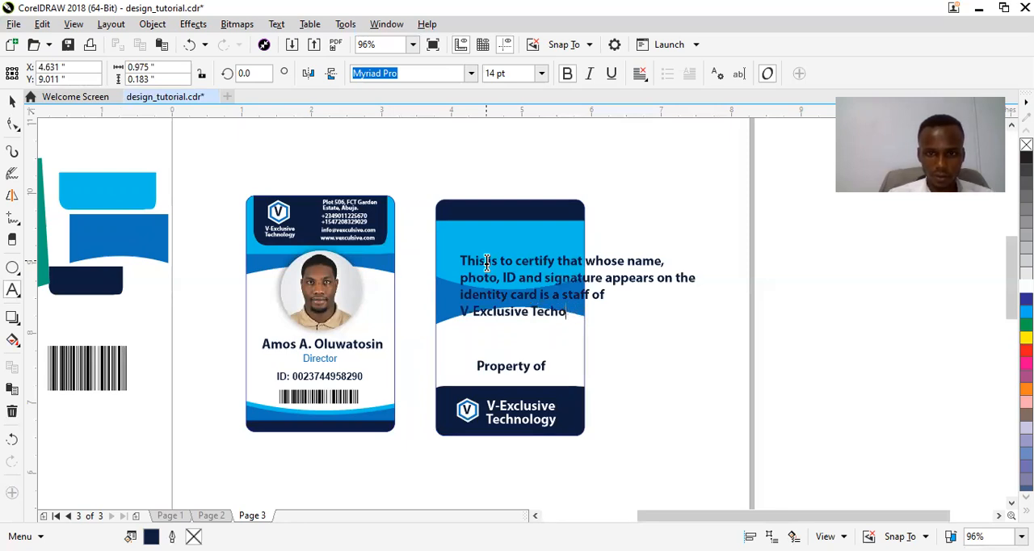
pyautogui.write('n')
pyautogui.press('BackSpace')
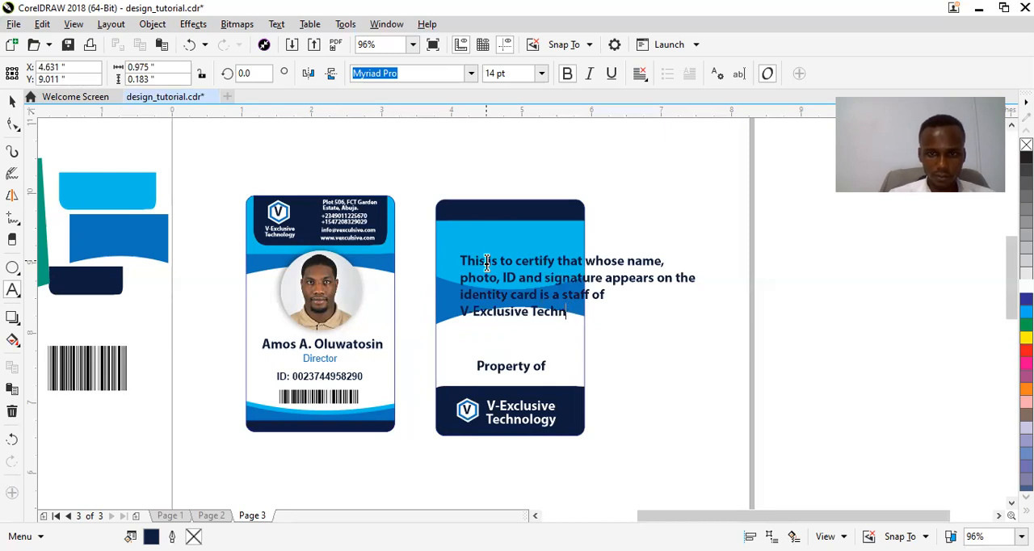
pyautogui.write('ology.')
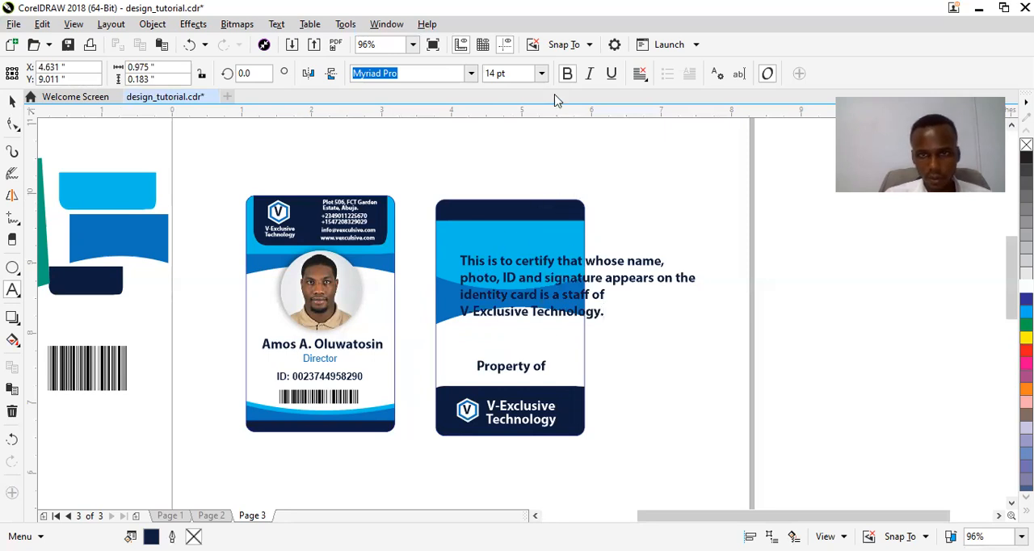
pyautogui.hotkey('ctrl', 'space')
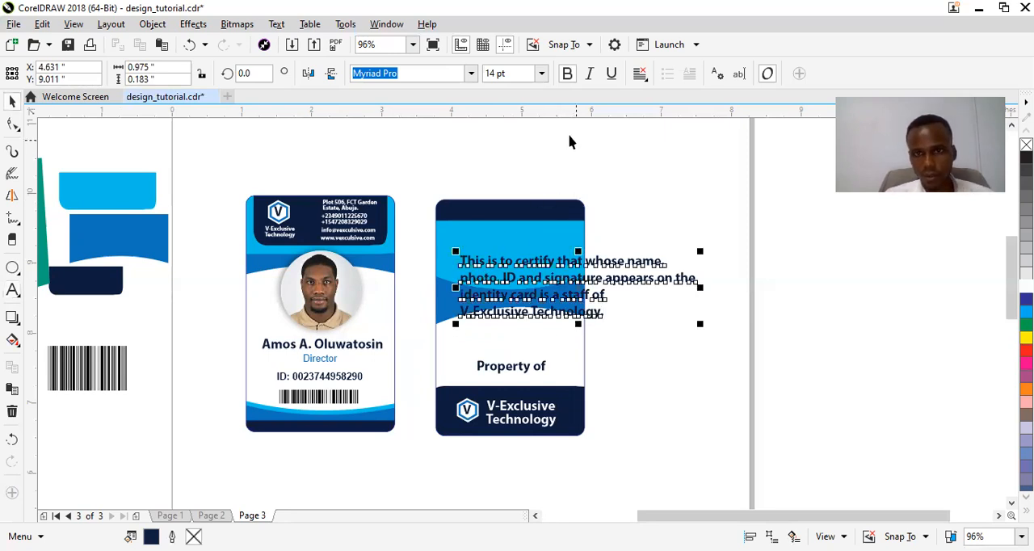
# Centre-align the certification text, set it to 7 pt and colour it white.
pyautogui.click(541, 74)
pyautogui.click(533, 93)
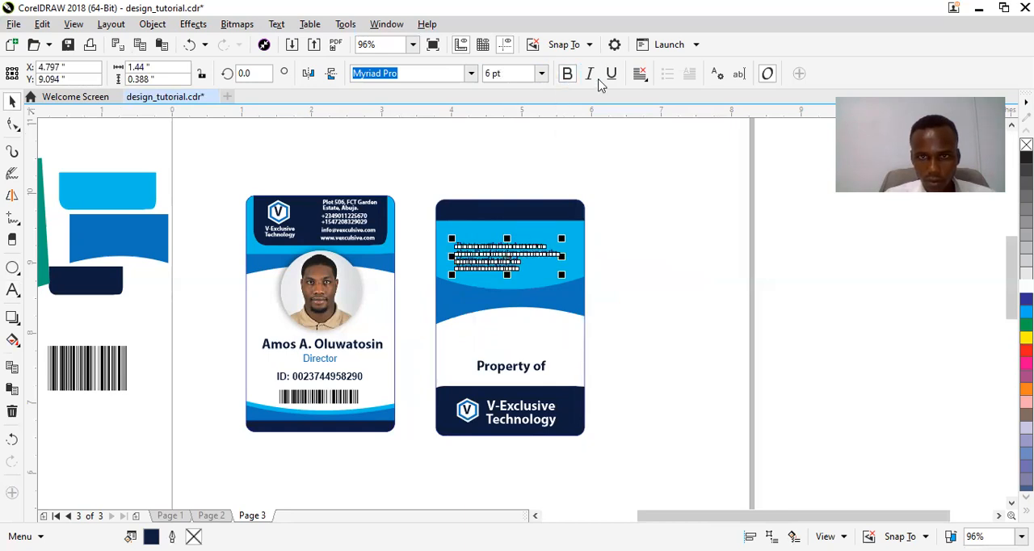
pyautogui.click(637, 80)
pyautogui.click(654, 129)
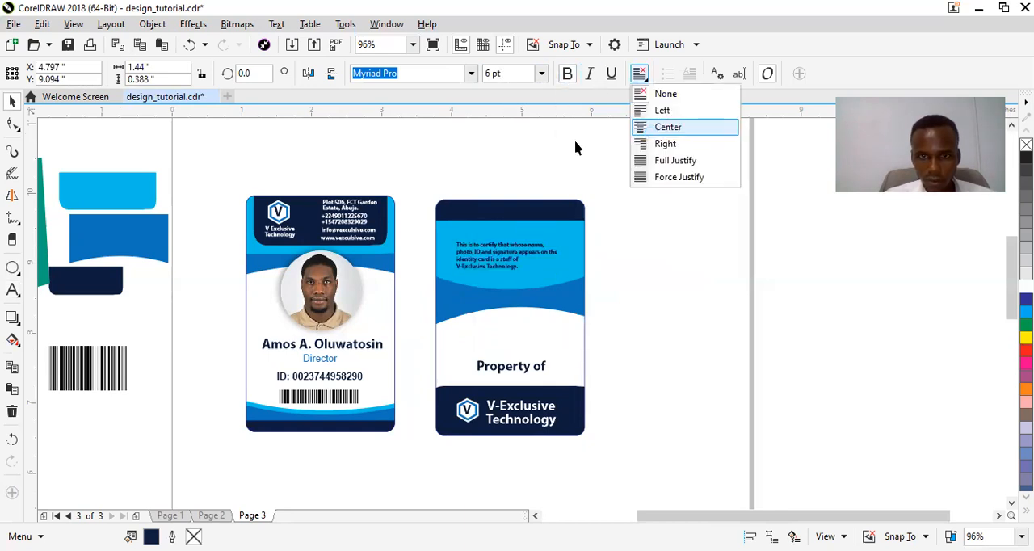
pyautogui.click(544, 79)
pyautogui.click(541, 75)
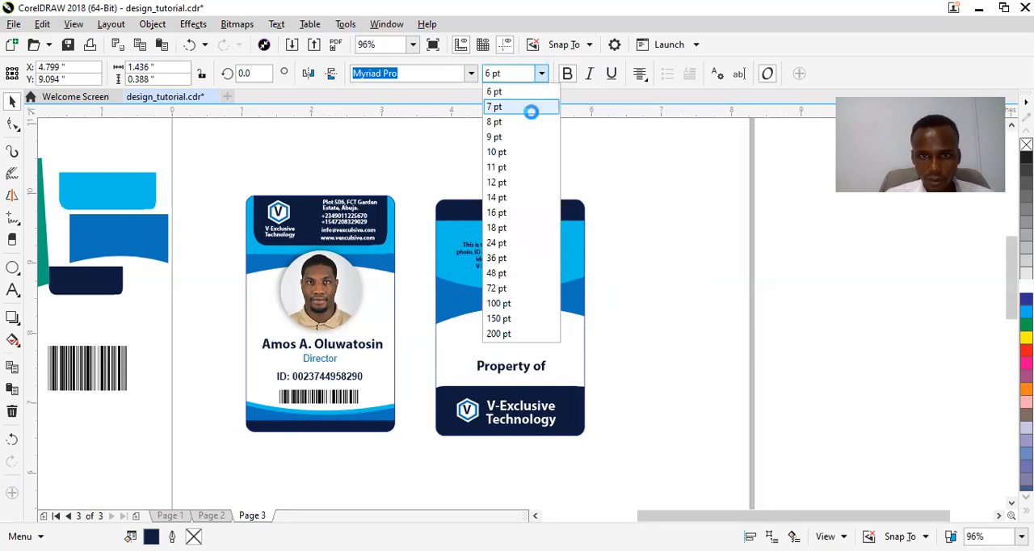
pyautogui.click(532, 106)
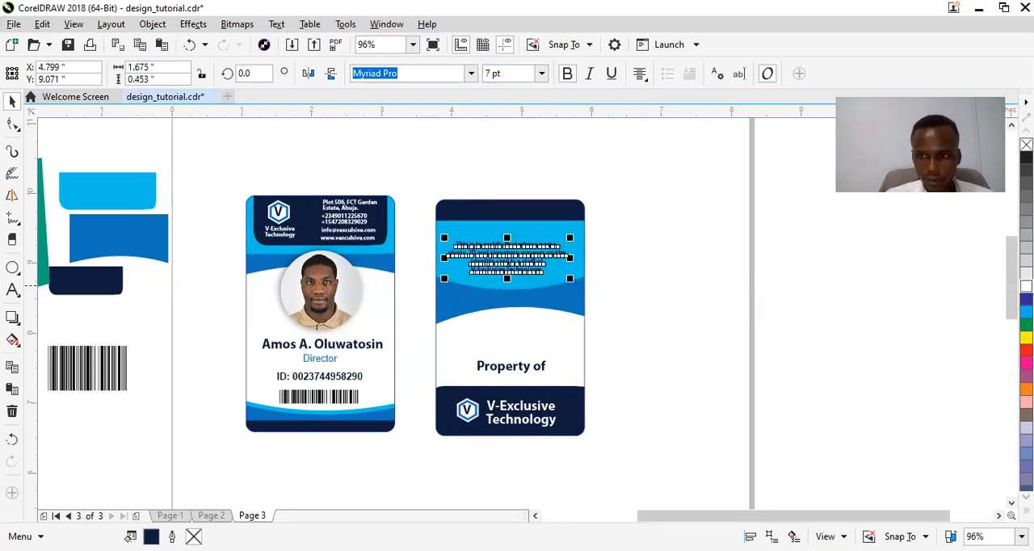
pyautogui.click(1026, 286)
pyautogui.click(641, 305)
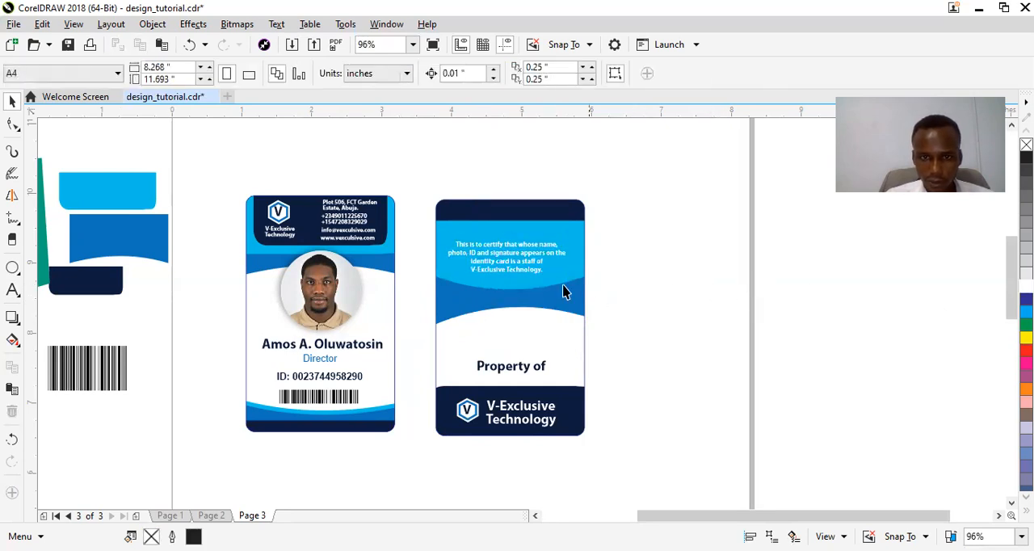
pyautogui.click(509, 265)
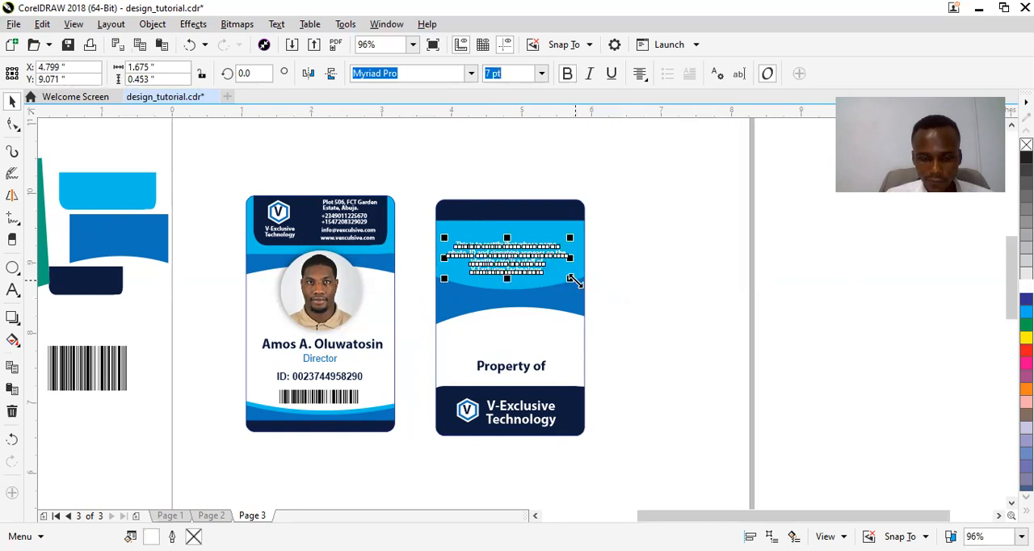
pyautogui.click(513, 366)
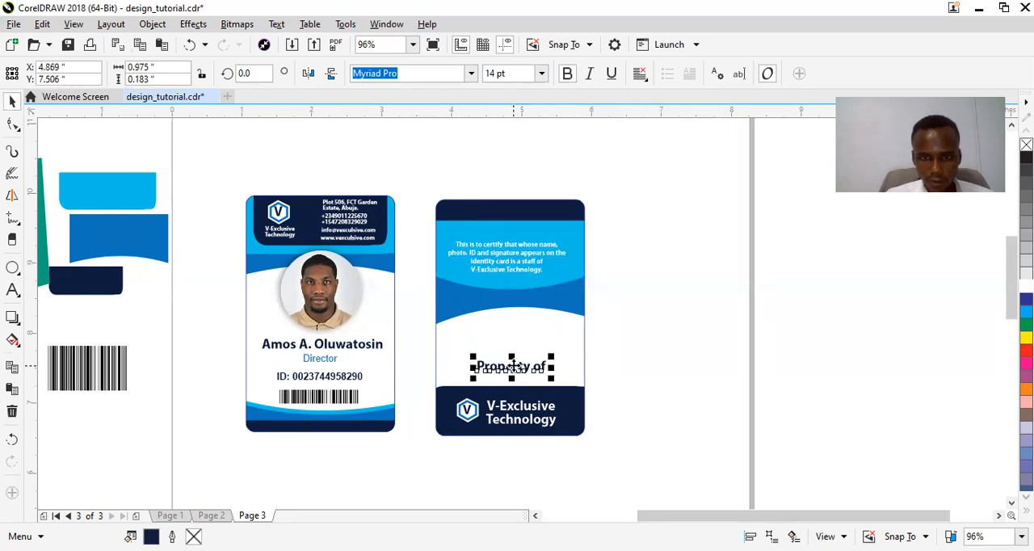
pyautogui.moveTo(514, 366); pyautogui.dragTo(492, 248)
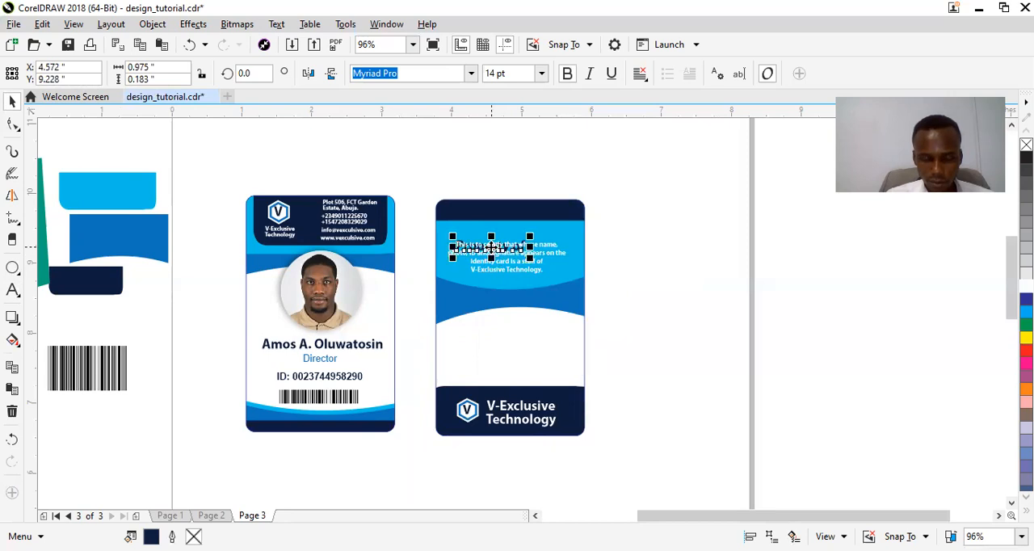
pyautogui.hotkey('ctrl', 'z')
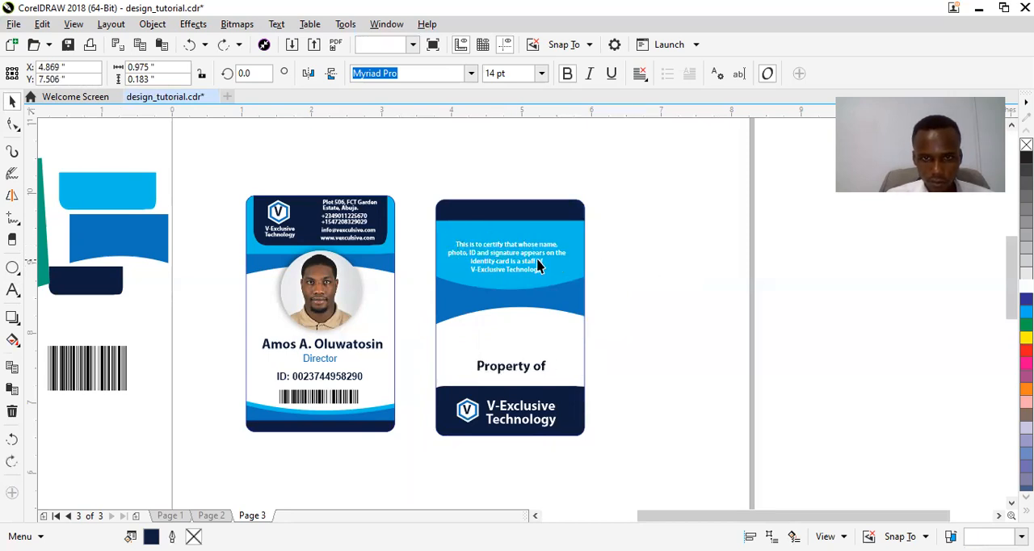
pyautogui.press('Escape')
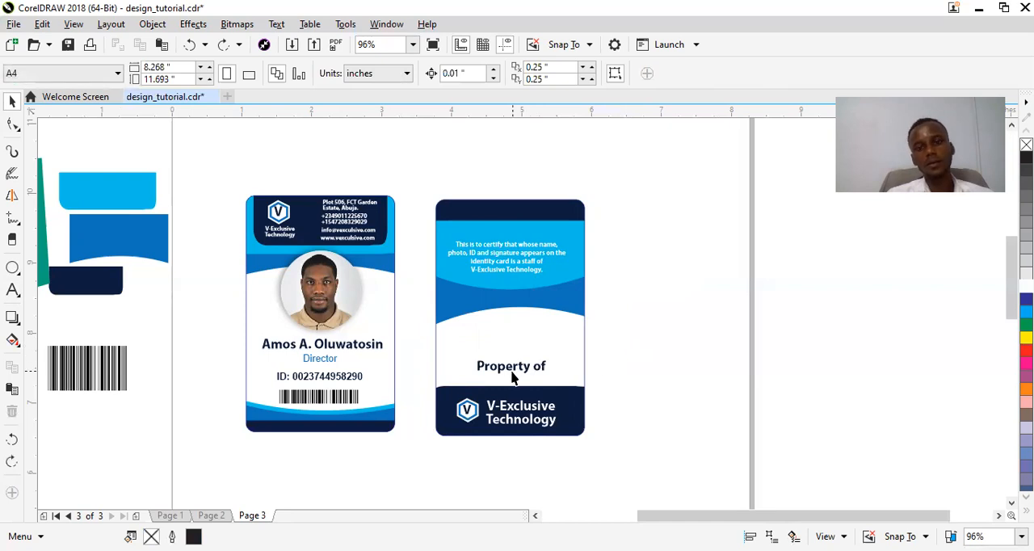
pyautogui.moveTo(505, 365); pyautogui.dragTo(511, 368)
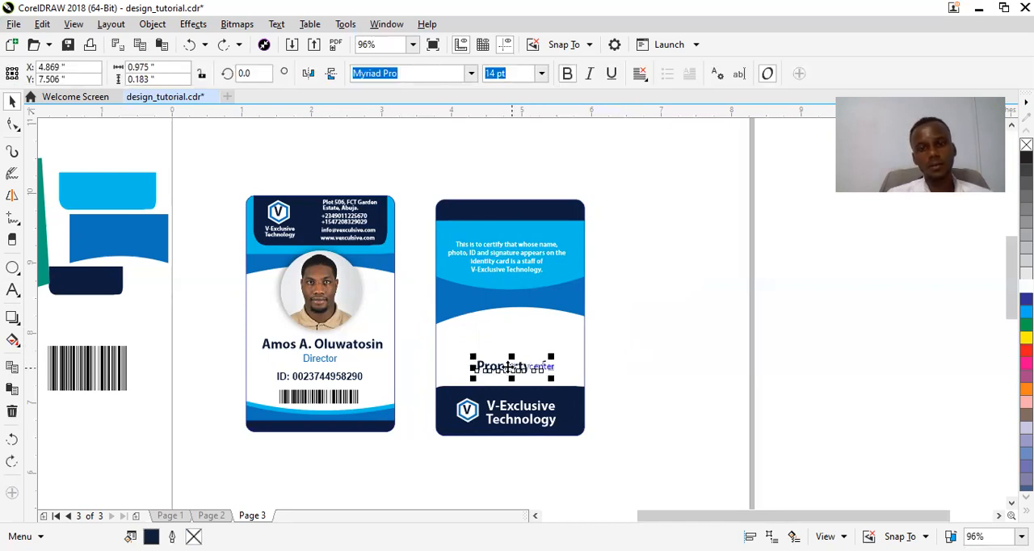
pyautogui.hotkey('ctrl', 'a')
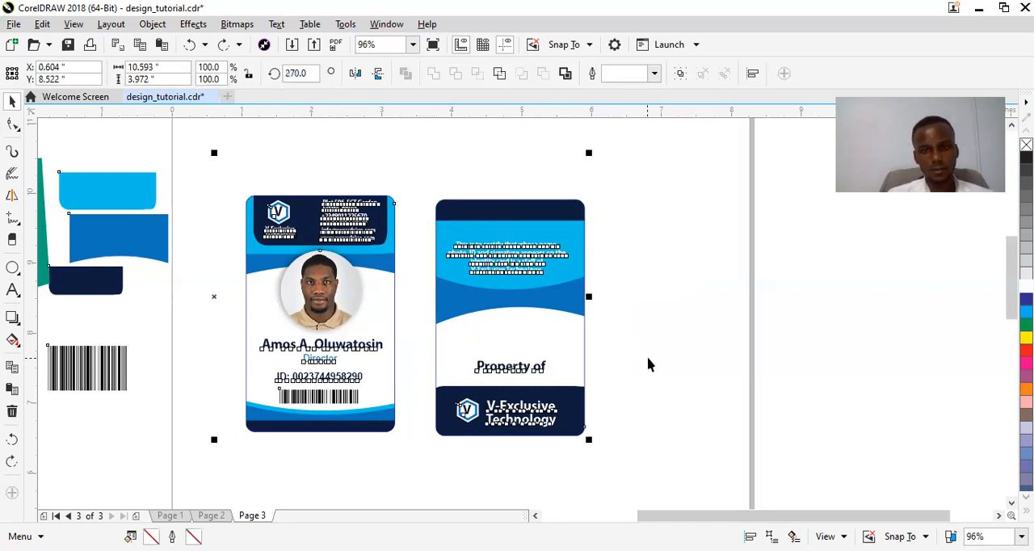
pyautogui.click(649, 360)
# Replace the "Property of" text above the lower navy band with "If found, please return to the".
pyautogui.click(526, 369)
pyautogui.click(524, 370)
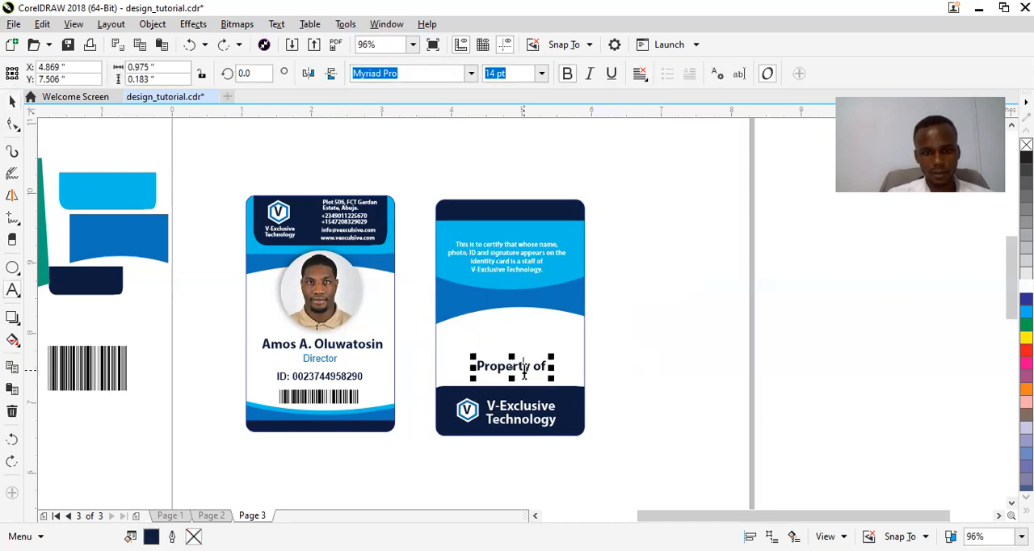
pyautogui.hotkey('ctrl', 'a')
pyautogui.write('If')
pyautogui.write(' fo')
pyautogui.press('BackSpace')
pyautogui.write('foun')
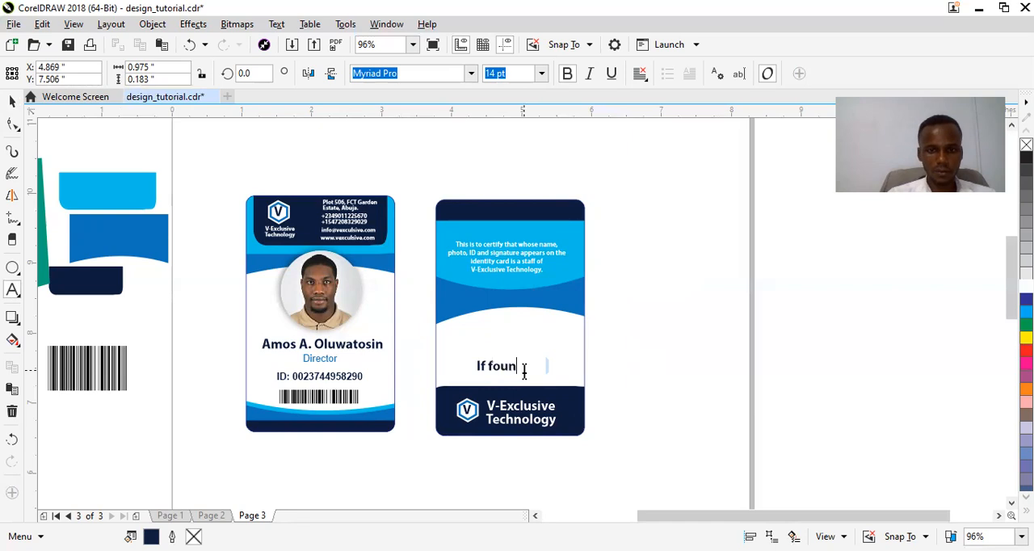
pyautogui.write('dm')
pyautogui.press('BackSpace')
pyautogui.write('please retu')
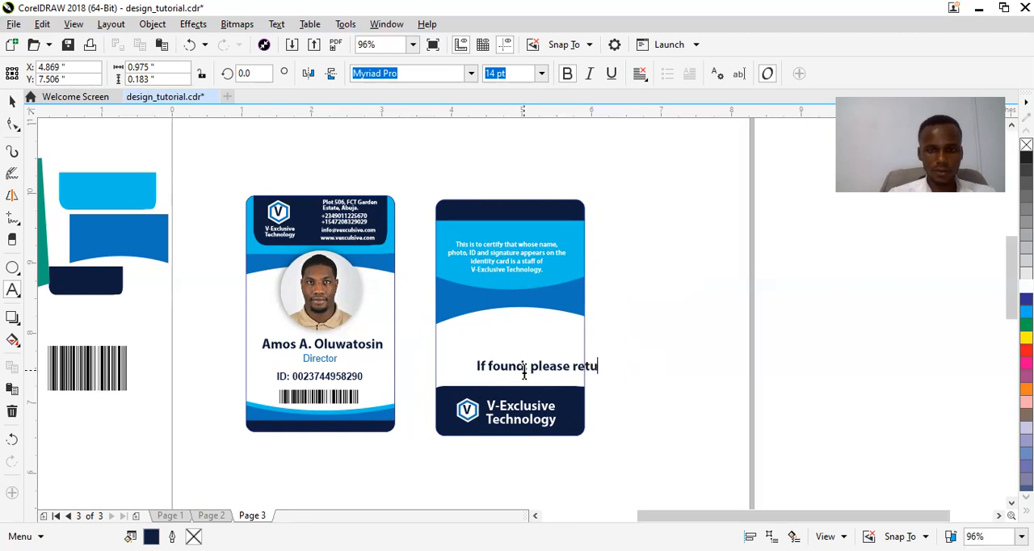
pyautogui.write('rn ti the')
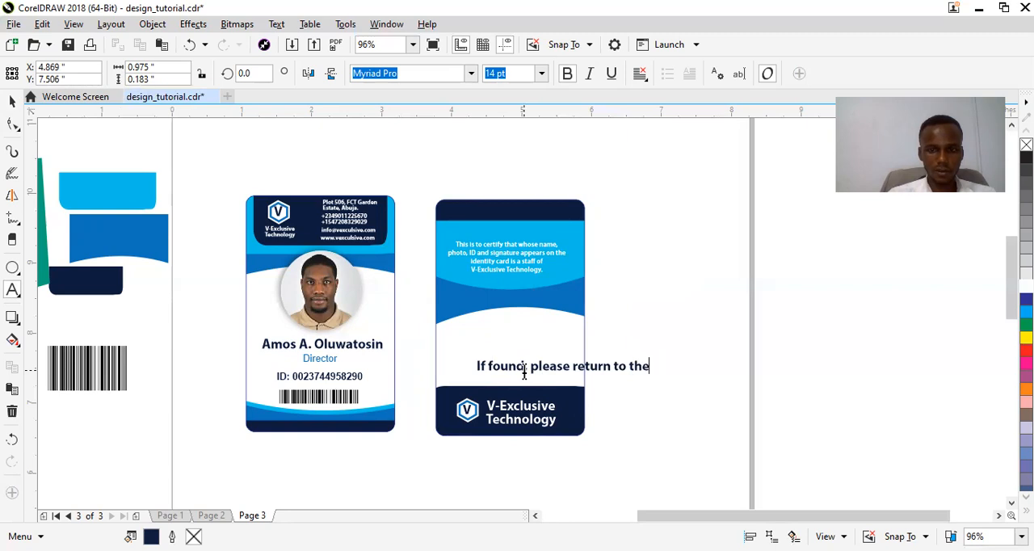
pyautogui.write('neares')
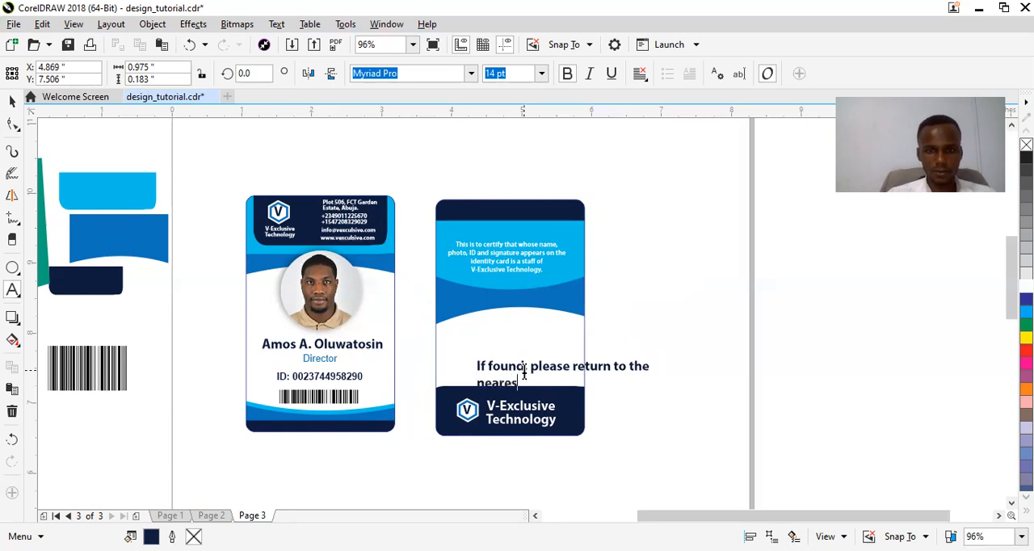
pyautogui.write('t Plo')
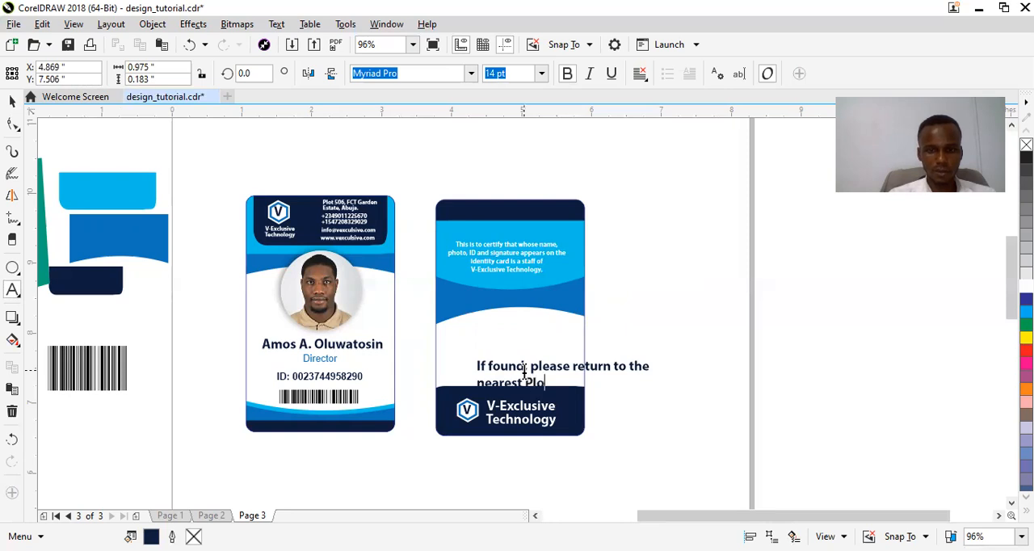
# Add the second line "nearest Police office" to the "If found" text.
pyautogui.press('BackSpace')
pyautogui.press('BackSpace')
pyautogui.press('BackSpace')
pyautogui.write('lice if')
pyautogui.press('BackSpace')
pyautogui.press('BackSpace')
pyautogui.press('BackSpace')
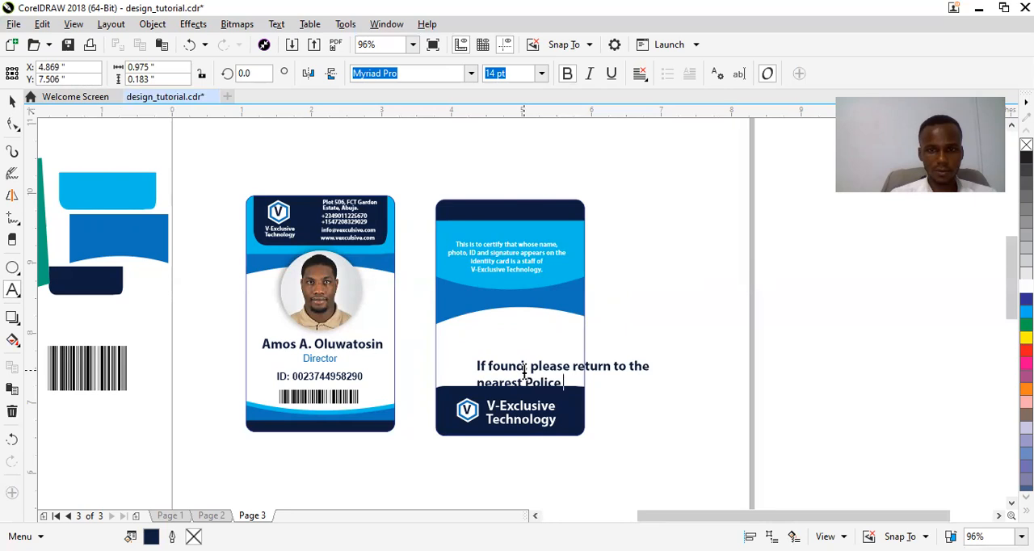
pyautogui.write('offic')
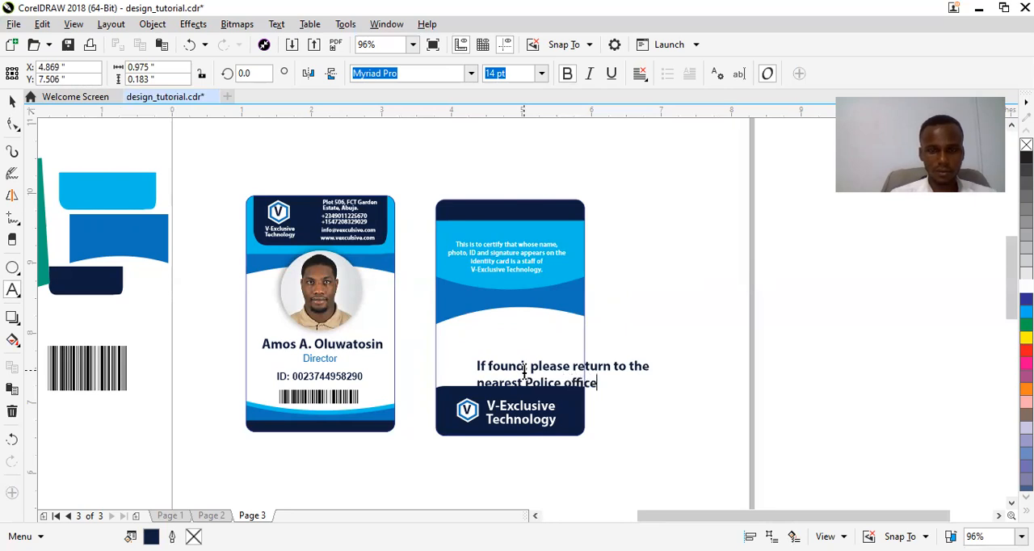
pyautogui.write('e')
pyautogui.hotkey('ctrl', 'space')
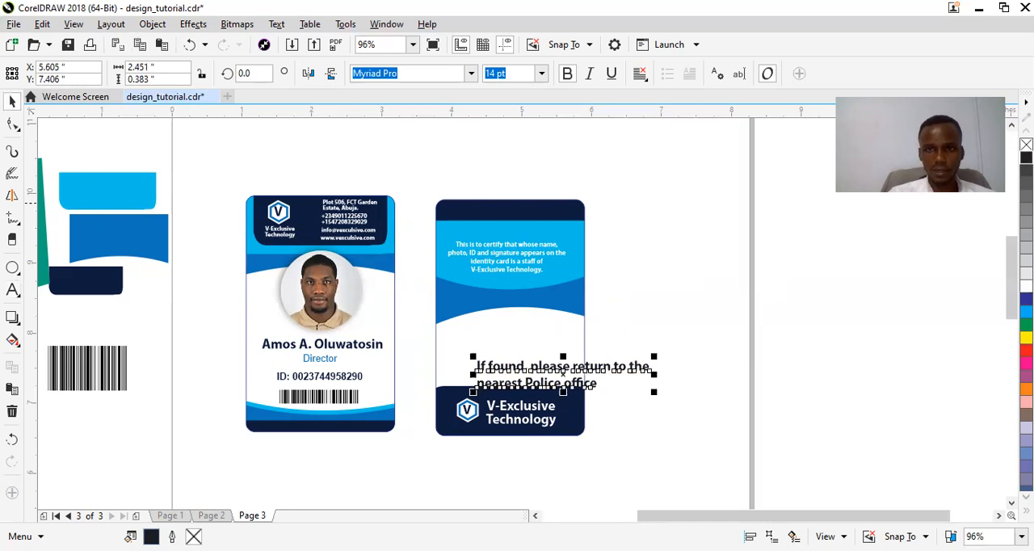
# Centre-align the "If found" text at 10 pt and place it in the white area above the lower navy band.
pyautogui.click(661, 128)
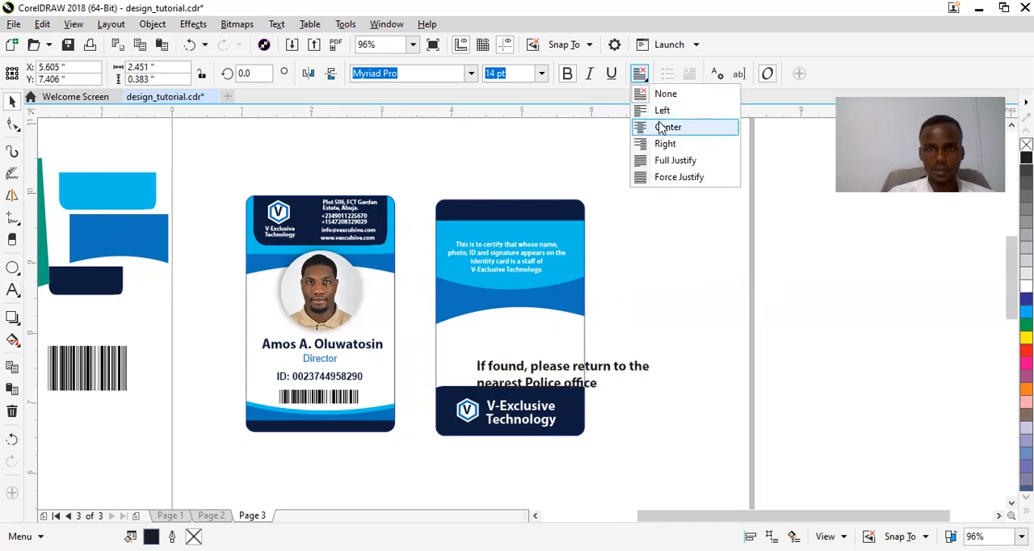
pyautogui.click(541, 74)
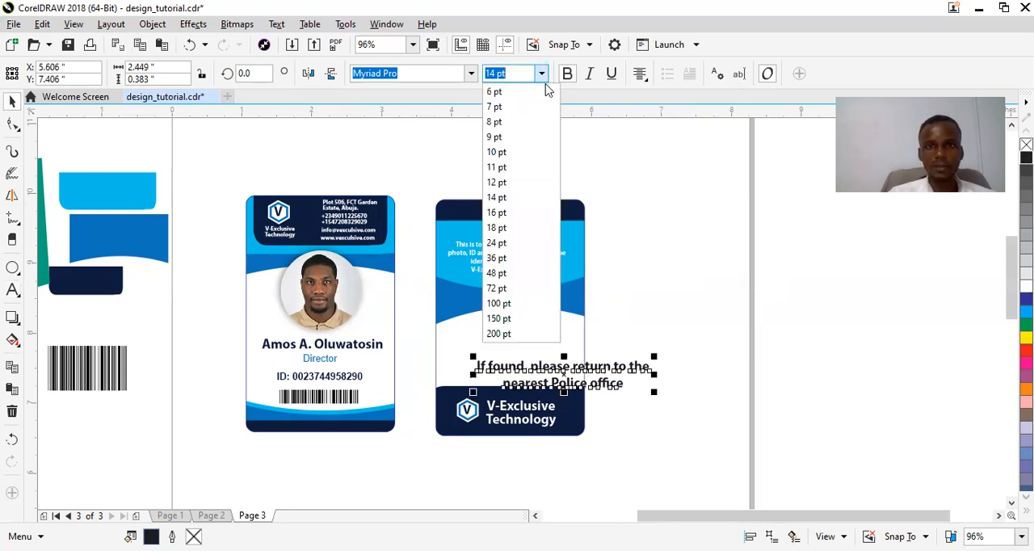
pyautogui.click(517, 186)
pyautogui.moveTo(552, 373); pyautogui.dragTo(505, 360)
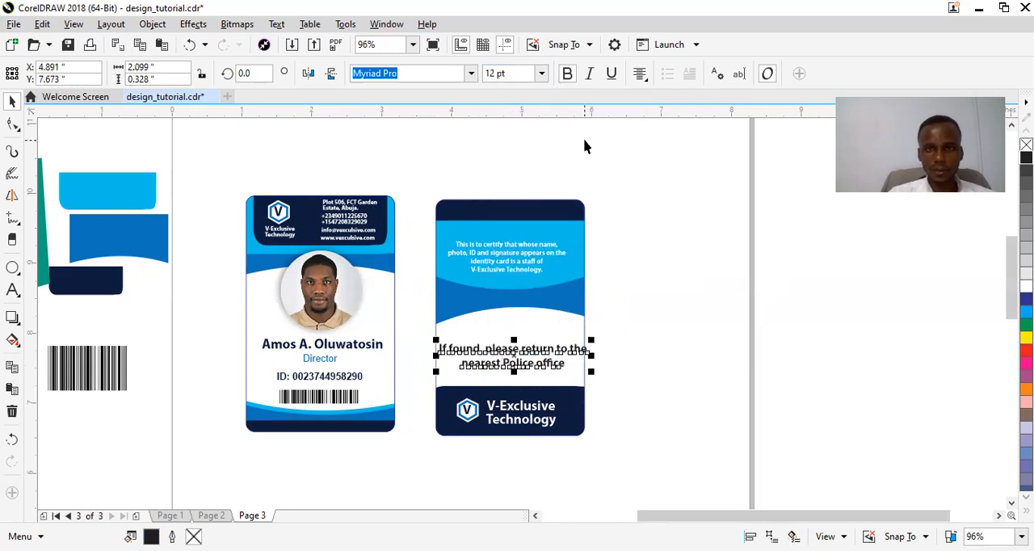
pyautogui.click(640, 80)
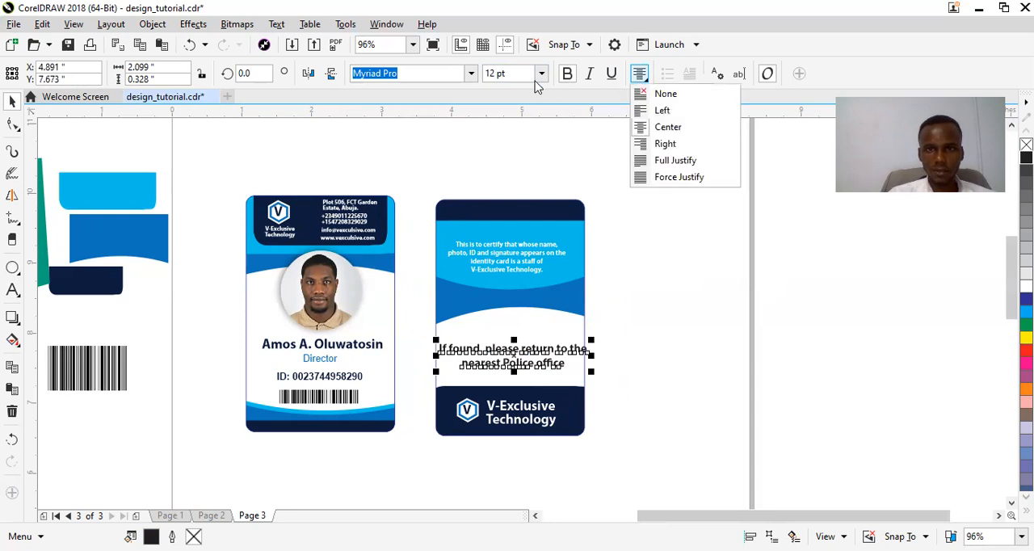
pyautogui.click(541, 79)
pyautogui.click(514, 154)
pyautogui.click(675, 325)
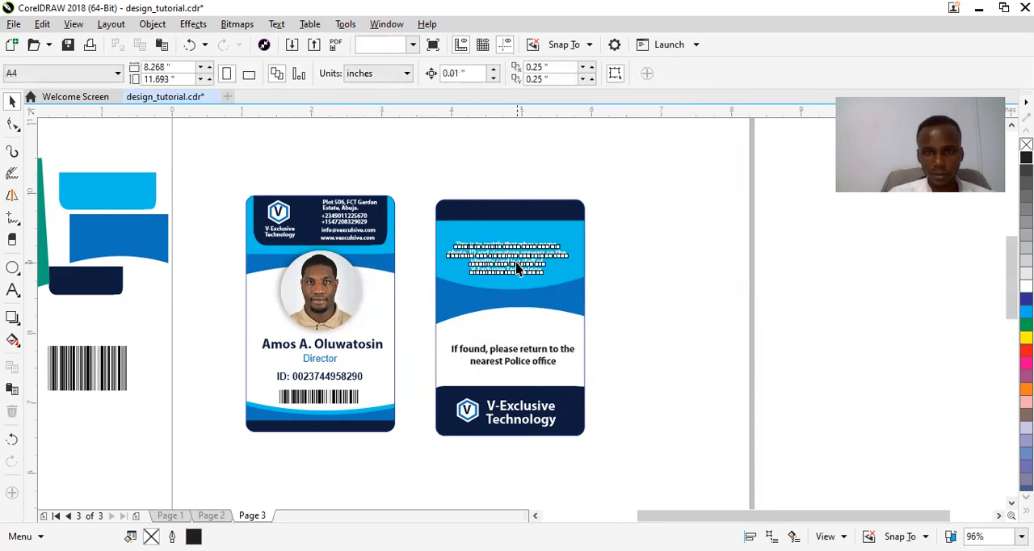
# Enlarge the certification text to about 8.14 pt and rewrap it so the third line reads "on the identity card is a staff of".
pyautogui.click(530, 265)
pyautogui.moveTo(572, 278); pyautogui.dragTo(582, 287)
pyautogui.click(546, 259)
pyautogui.doubleClick(546, 260)
pyautogui.click(555, 256)
pyautogui.press('Return')
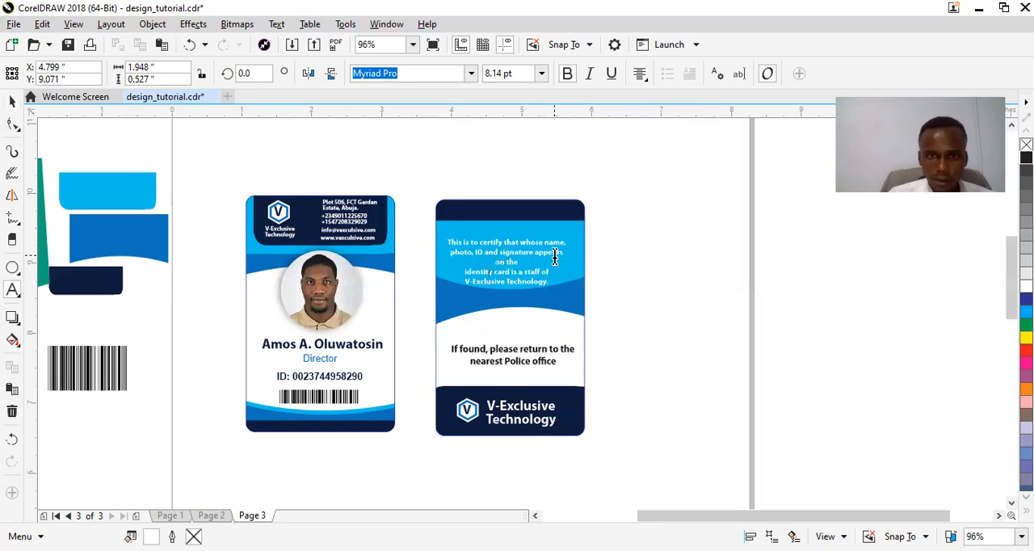
pyautogui.press('BackSpace')
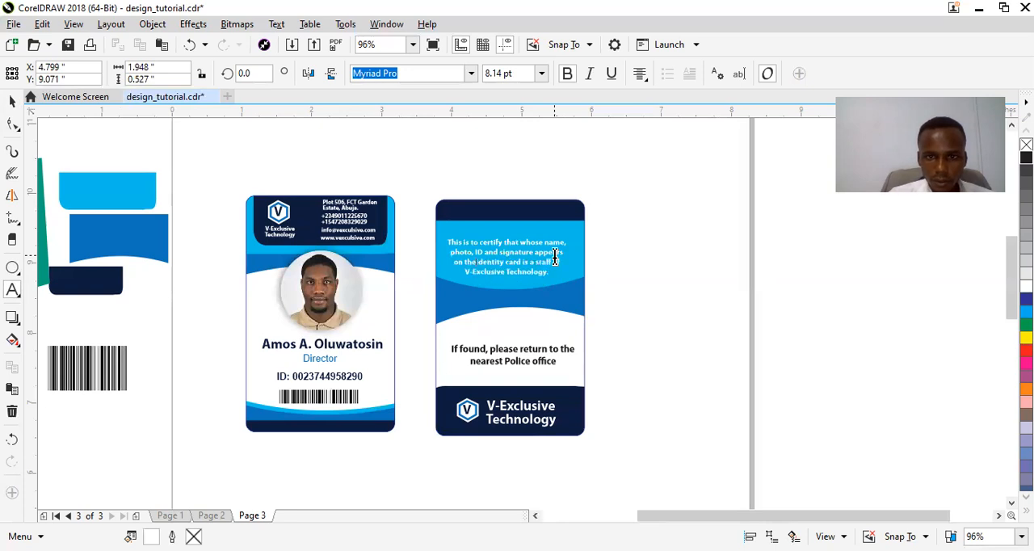
pyautogui.moveTo(555, 256); pyautogui.dragTo(528, 255)
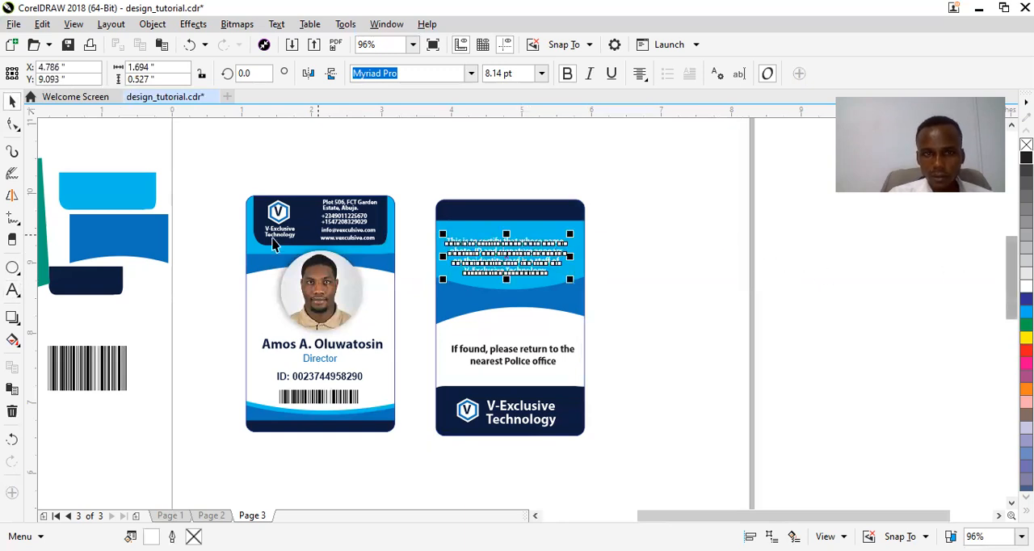
# Copy the navy fill of the spare rounded shape beside the page onto the certification text.
pyautogui.click(105, 282)
pyautogui.moveTo(105, 282); pyautogui.dragTo(456, 255)
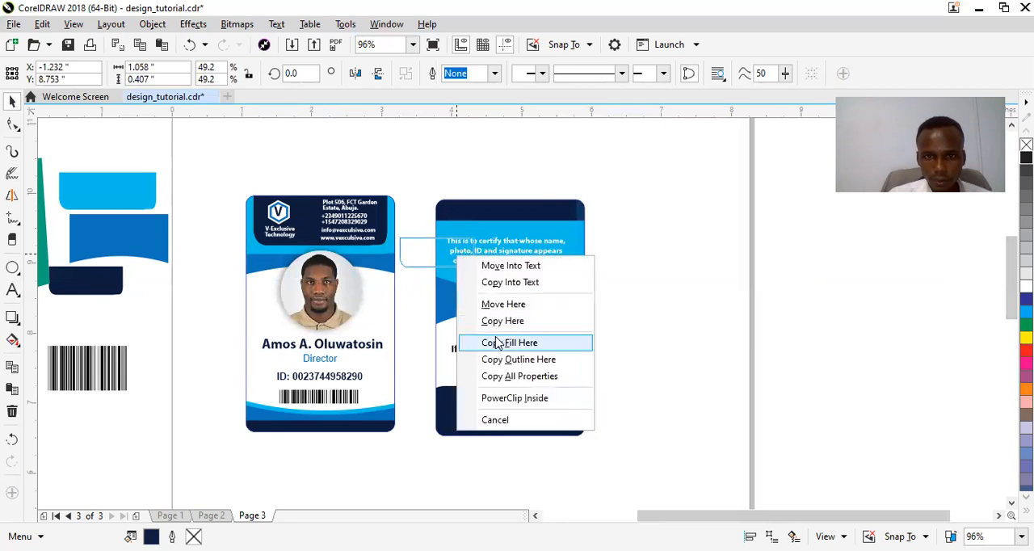
pyautogui.click(499, 344)
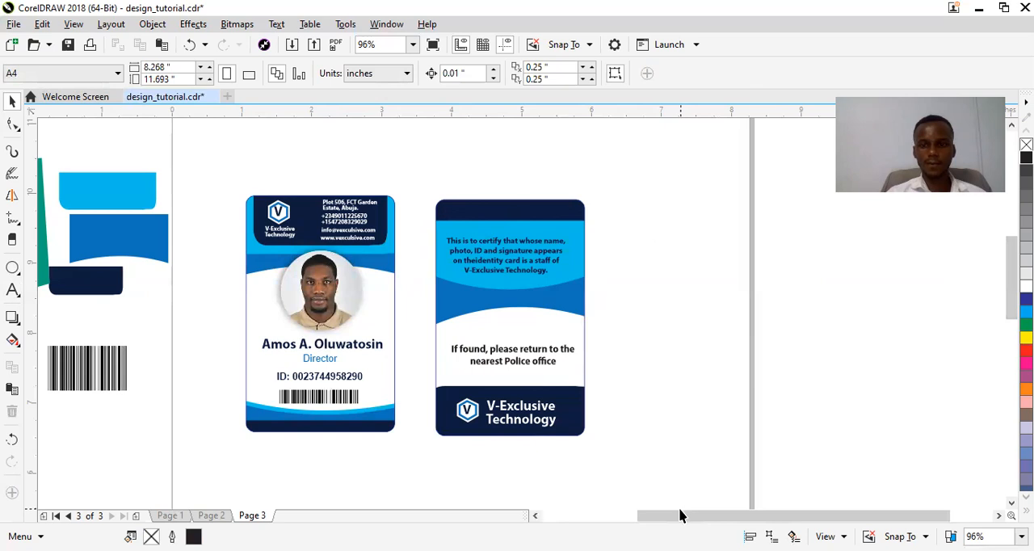
# Review both finished sides of the ID card up close and save the document.
pyautogui.scroll(-2, 665, 511)
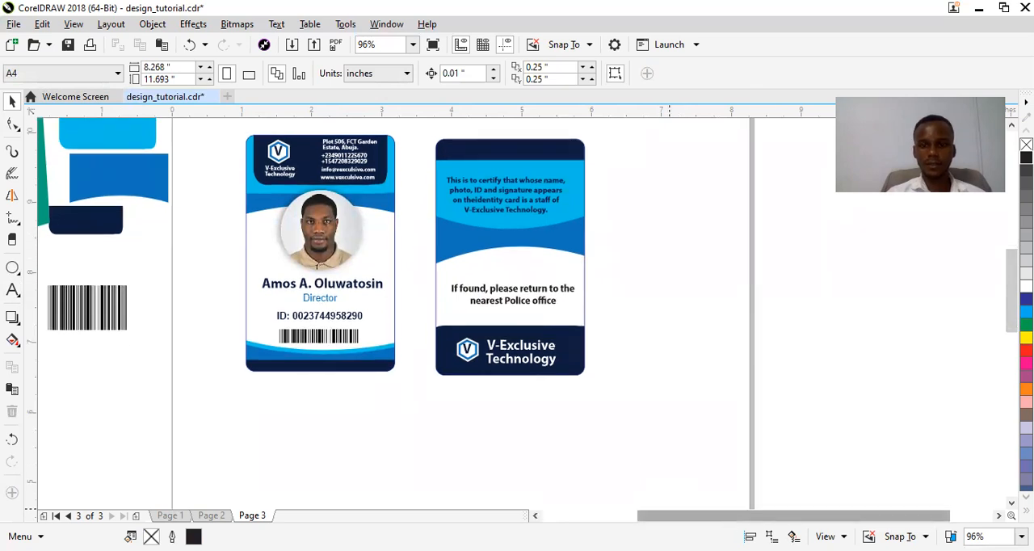
pyautogui.moveTo(736, 521); pyautogui.dragTo(703, 524)
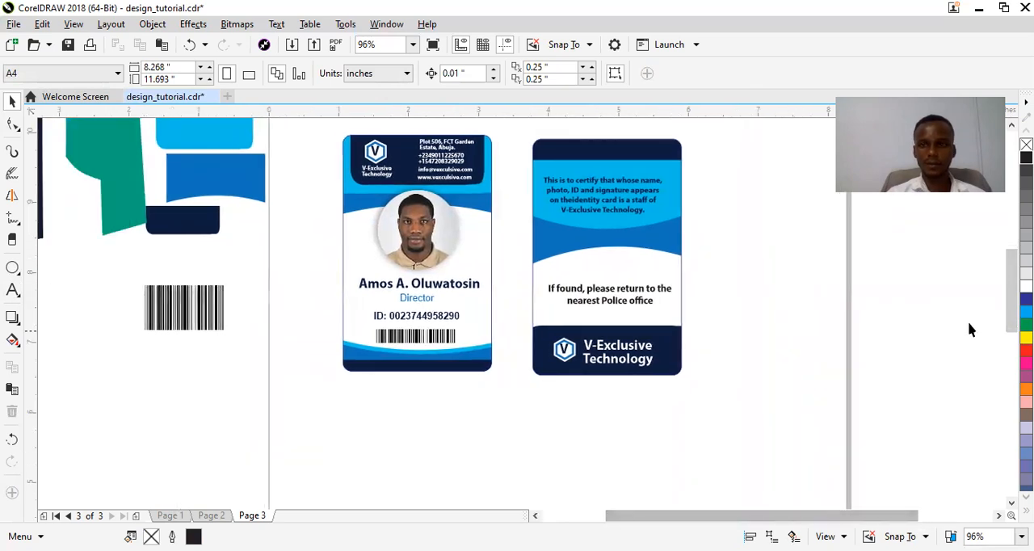
pyautogui.scroll(1, 1010, 291)
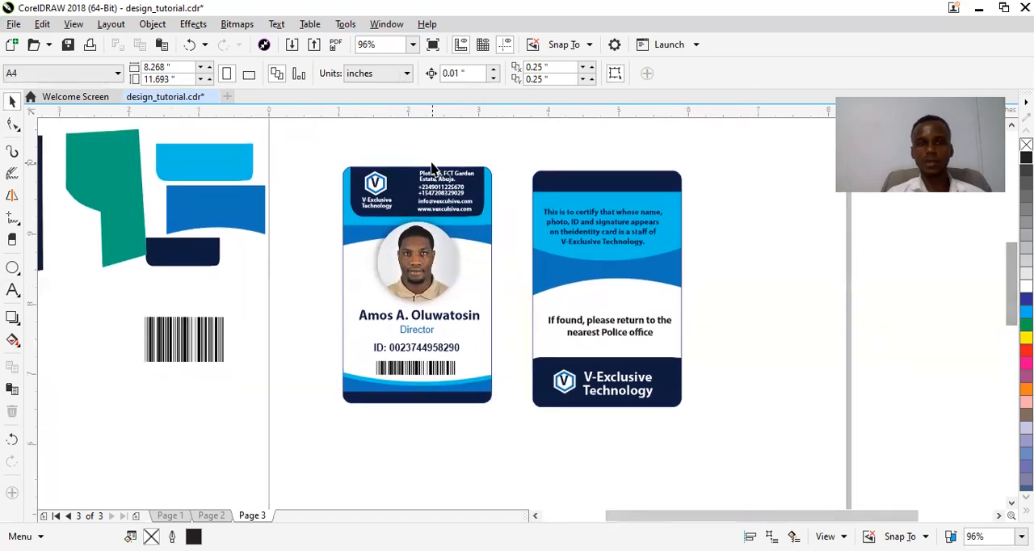
pyautogui.press('F2')
pyautogui.moveTo(311, 147); pyautogui.dragTo(712, 428)
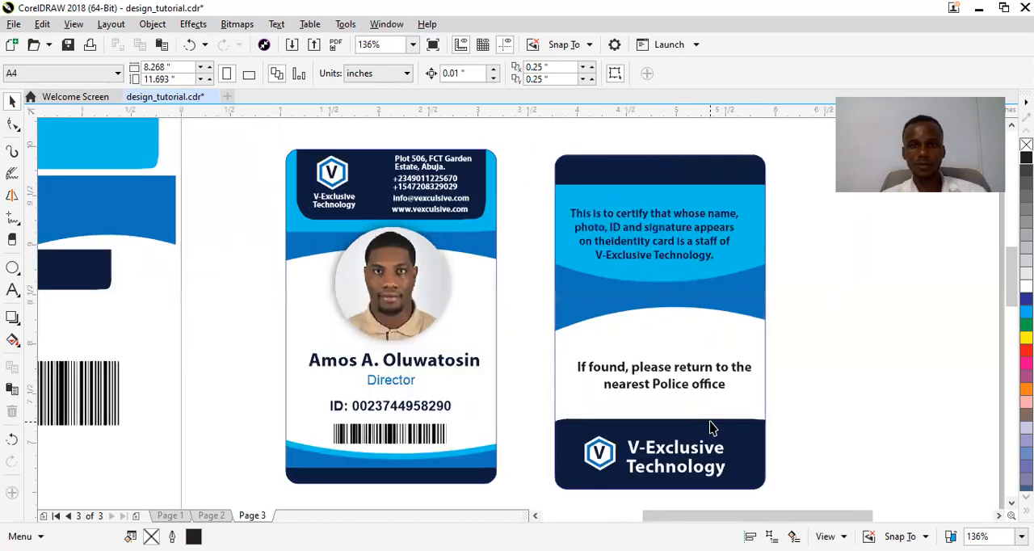
pyautogui.moveTo(681, 522); pyautogui.dragTo(709, 520)
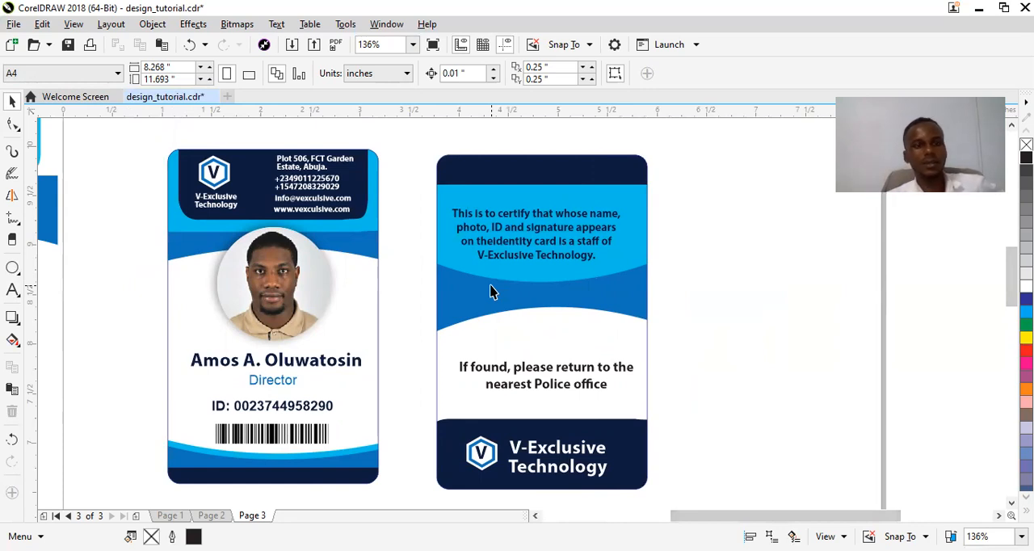
pyautogui.hotkey('ctrl', 's')
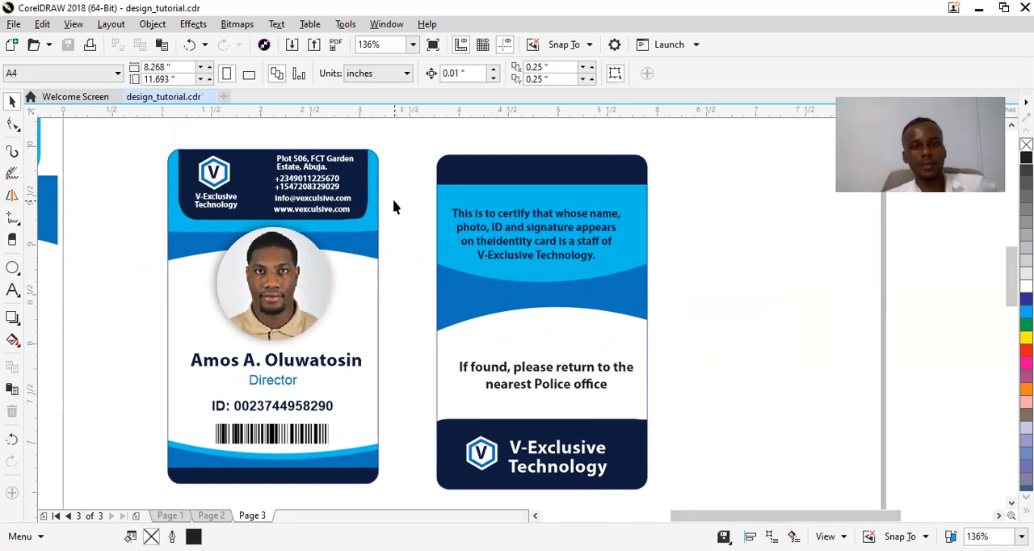